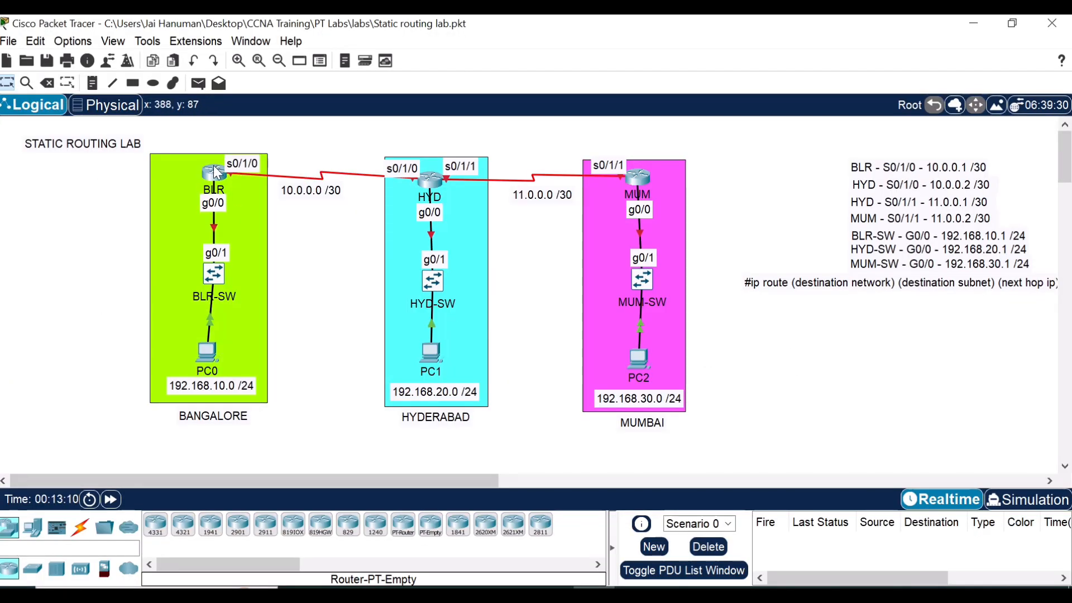
Open the BLR router's command line and enter privileged EXEC mode with the enable command
{"action": "mouse_move", "coordinate": [215, 174]}
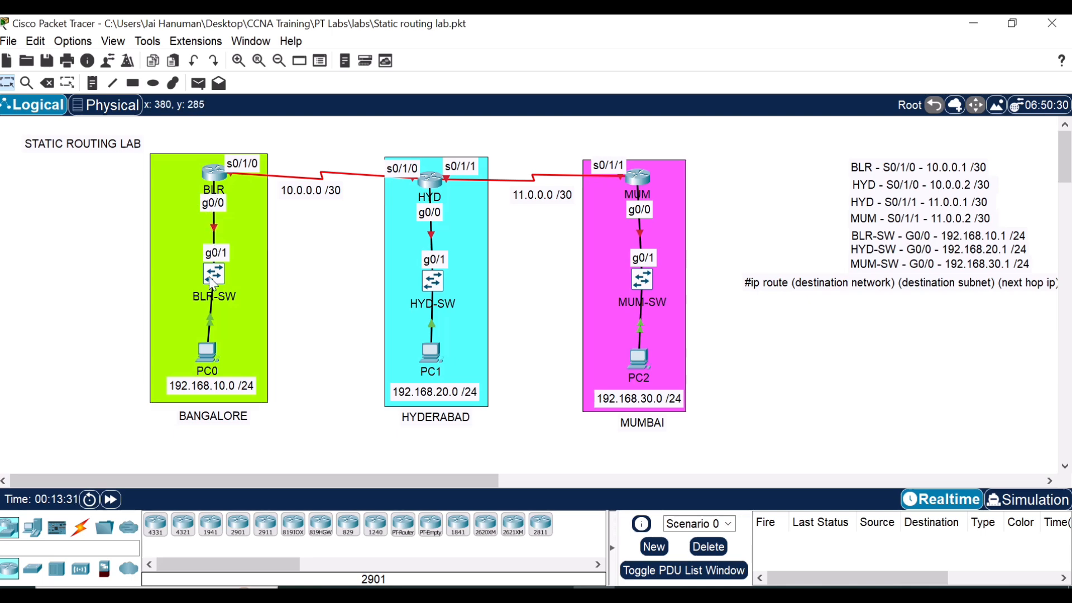
{"action": "mouse_move", "coordinate": [210, 275]}
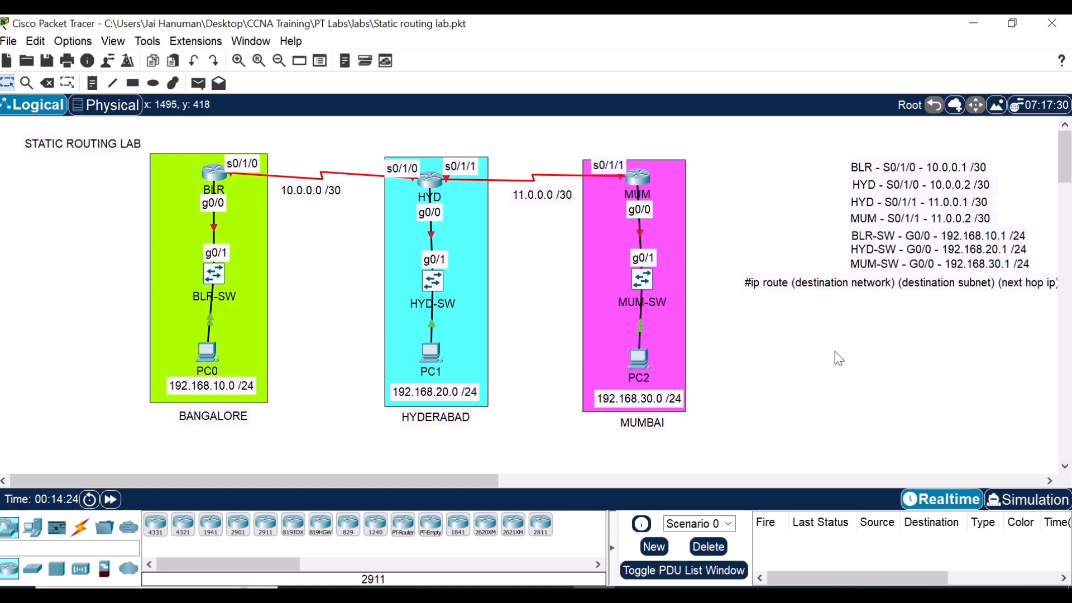
{"action": "left_click", "coordinate": [217, 177]}
{"action": "left_click_drag", "start_coordinate": [641, 34], "coordinate": [298, 35]}
{"action": "left_click", "coordinate": [149, 56]}
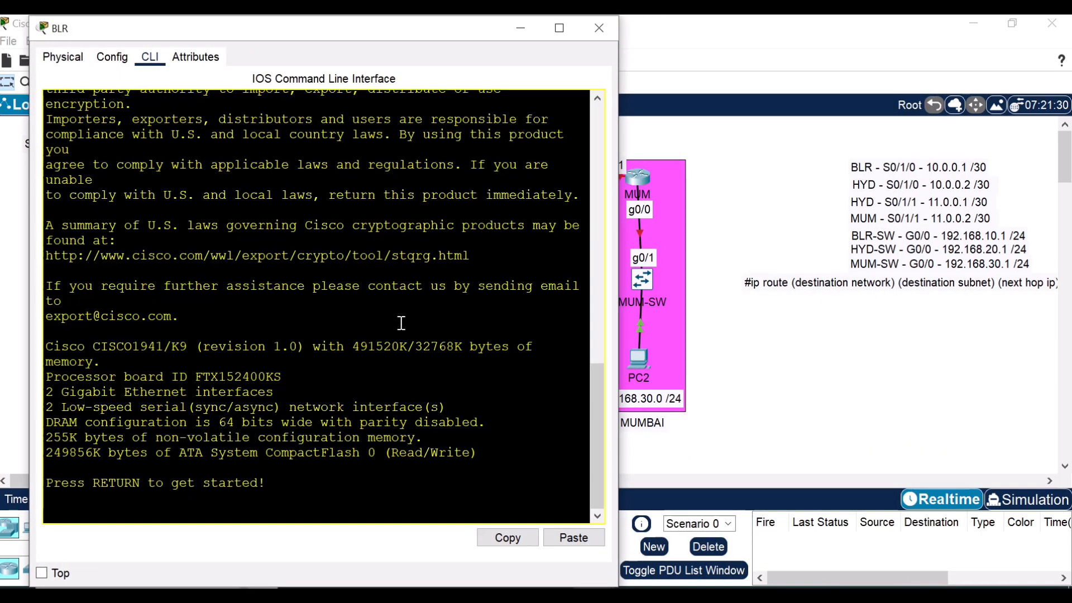
{"action": "key", "text": "Return"}
{"action": "key", "text": "Return"}
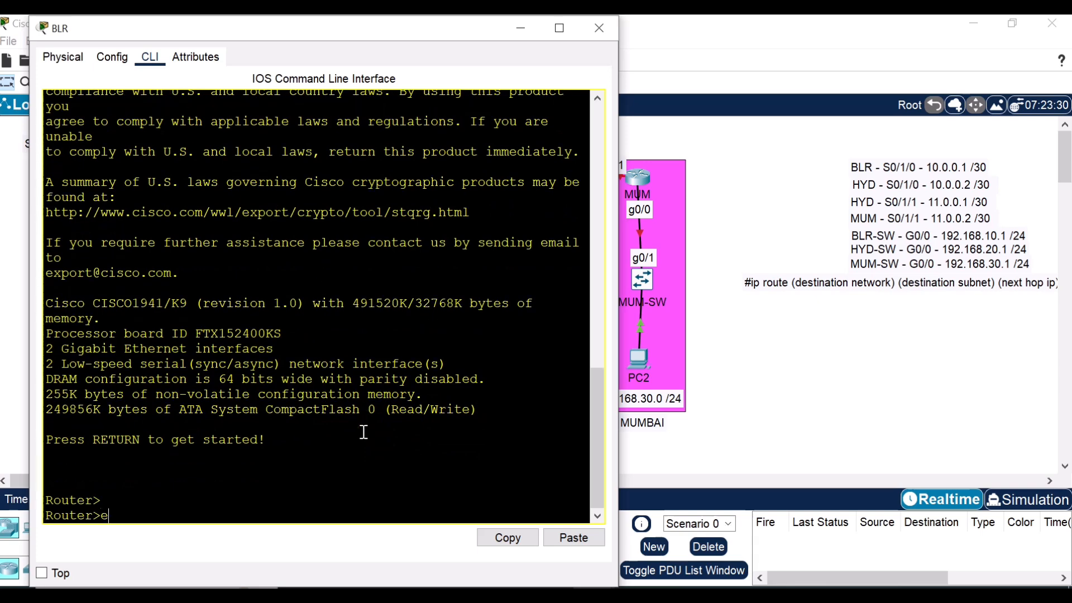
{"action": "type", "text": "enab"}
{"action": "key", "text": "Tab"}
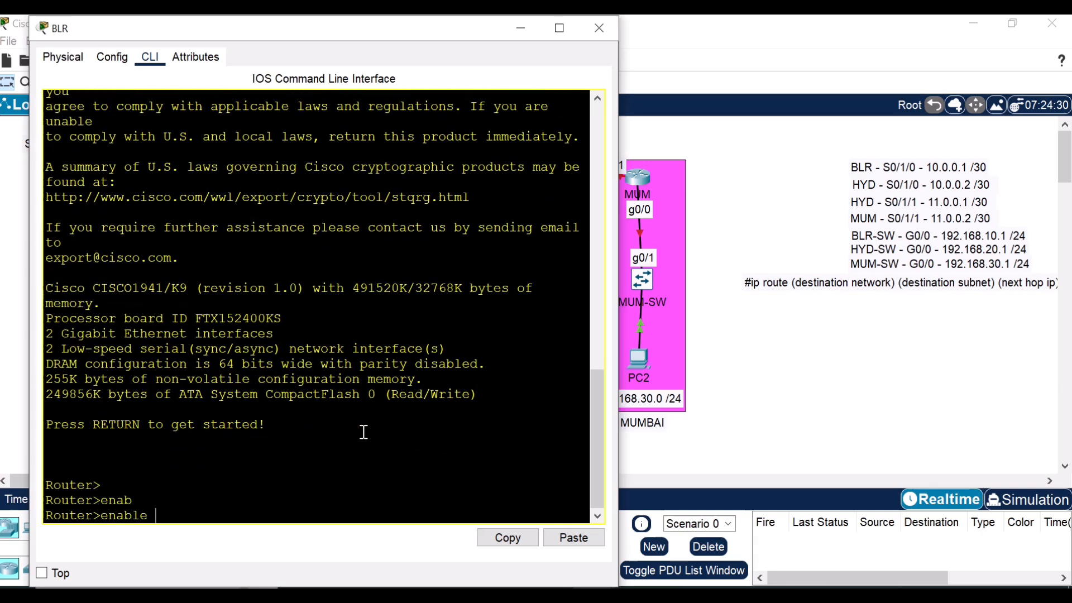
{"action": "key", "text": "Return"}
Switch to Word and check the configuration tasks listed in the Static Routing lab document
{"action": "key", "text": "alt+Tab"}
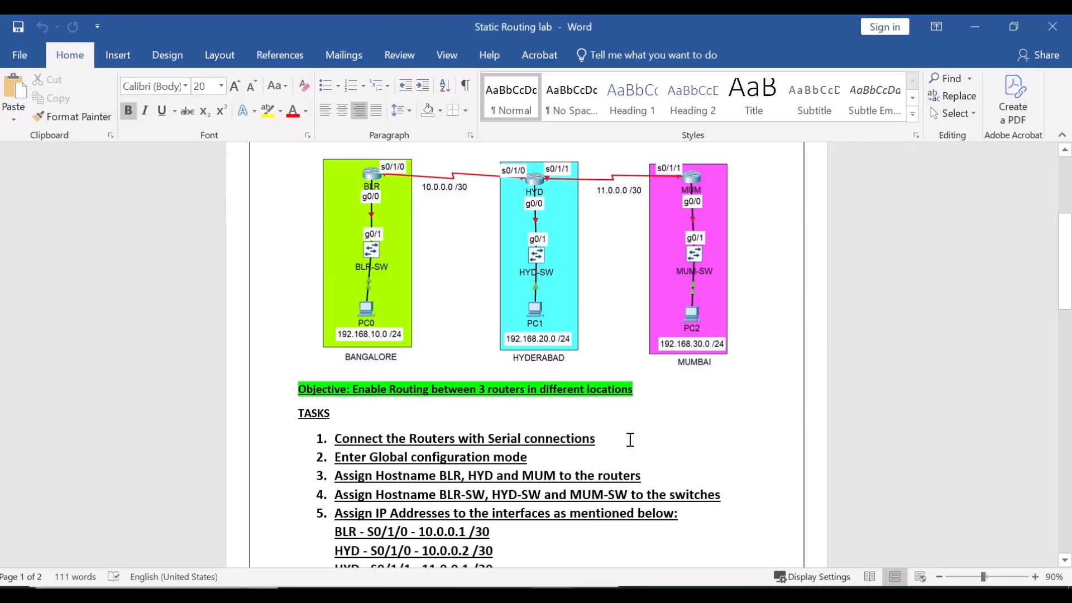
{"action": "key", "text": "alt+Tab"}
{"action": "key", "text": "alt+Tab"}
{"action": "key", "text": "alt+Tab"}
{"action": "key", "text": "alt+Tab"}
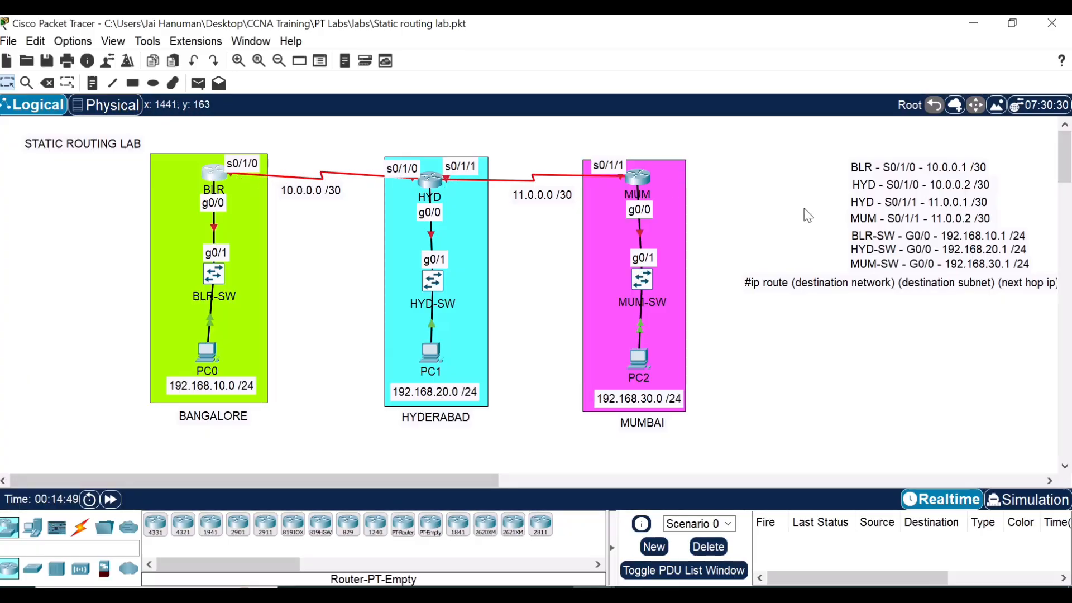
{"action": "key", "text": "alt+Tab"}
{"action": "key", "text": "alt+Tab"}
{"action": "left_click", "coordinate": [558, 596]}
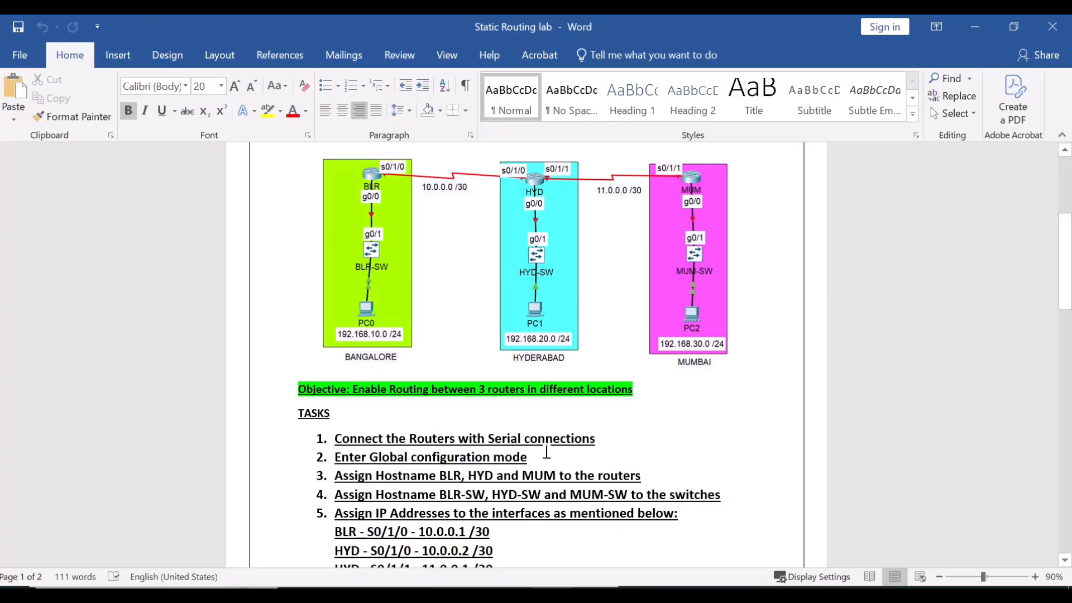
{"action": "key", "text": "alt+Tab"}
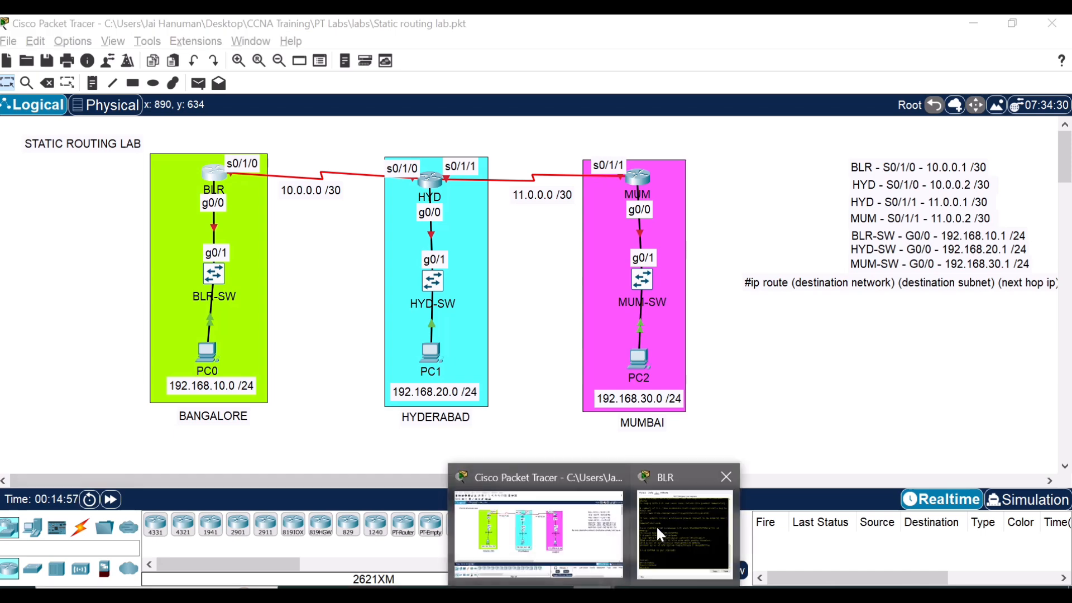
Return to the BLR router's command line in Packet Tracer and enter global configuration mode with configure terminal
{"action": "left_click", "coordinate": [655, 525]}
{"action": "key", "text": "Return"}
{"action": "key", "text": "Return"}
{"action": "key", "text": "Return"}
{"action": "type", "text": "c"}
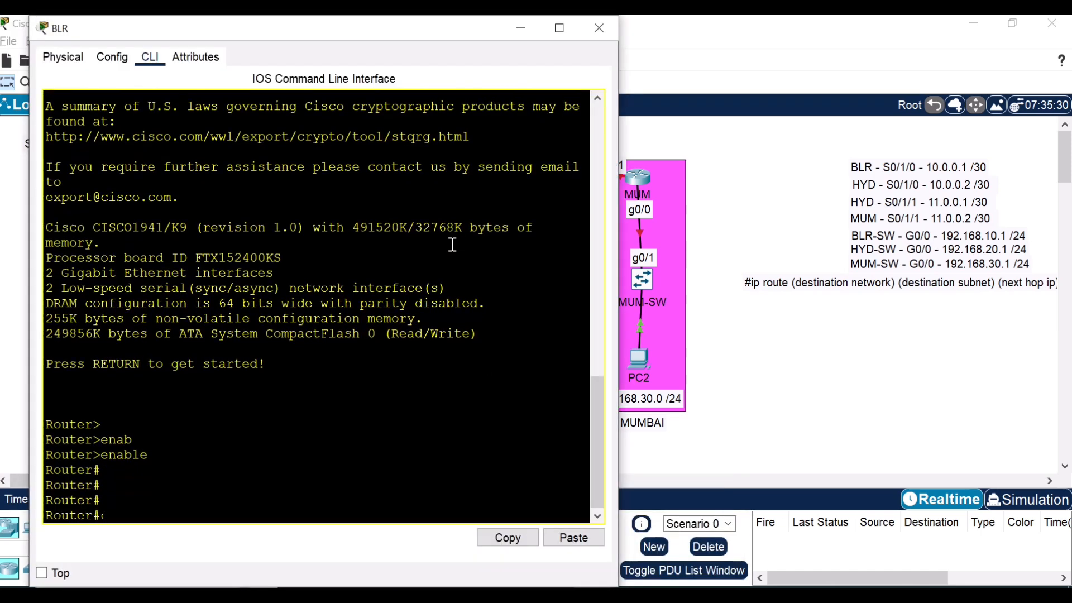
{"action": "type", "text": "onfigure terminal"}
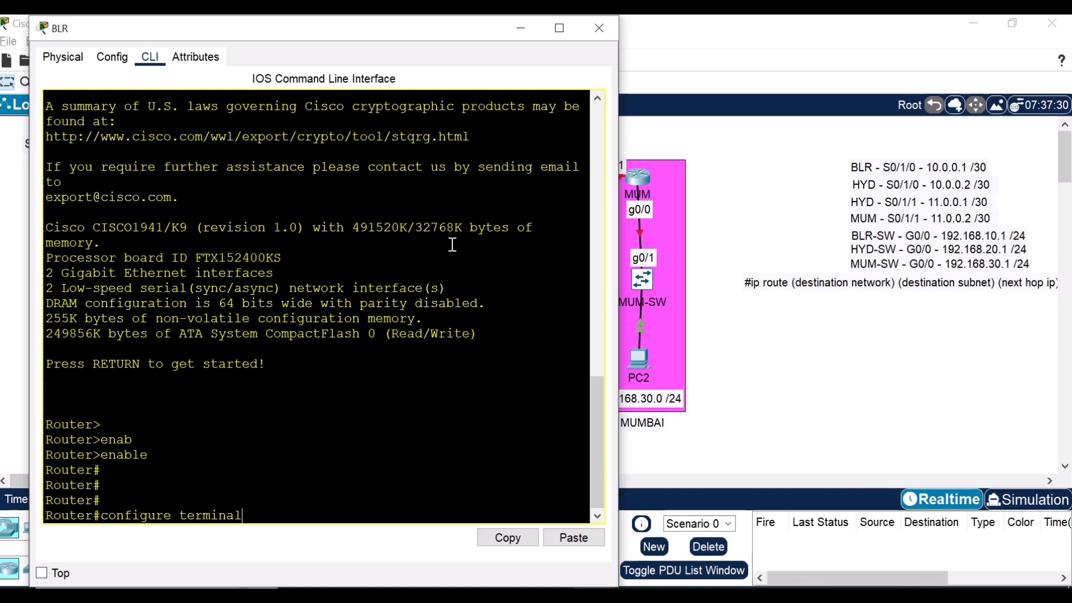
{"action": "key", "text": "Return"}
{"action": "key", "text": "Return"}
{"action": "key", "text": "alt+F4"}
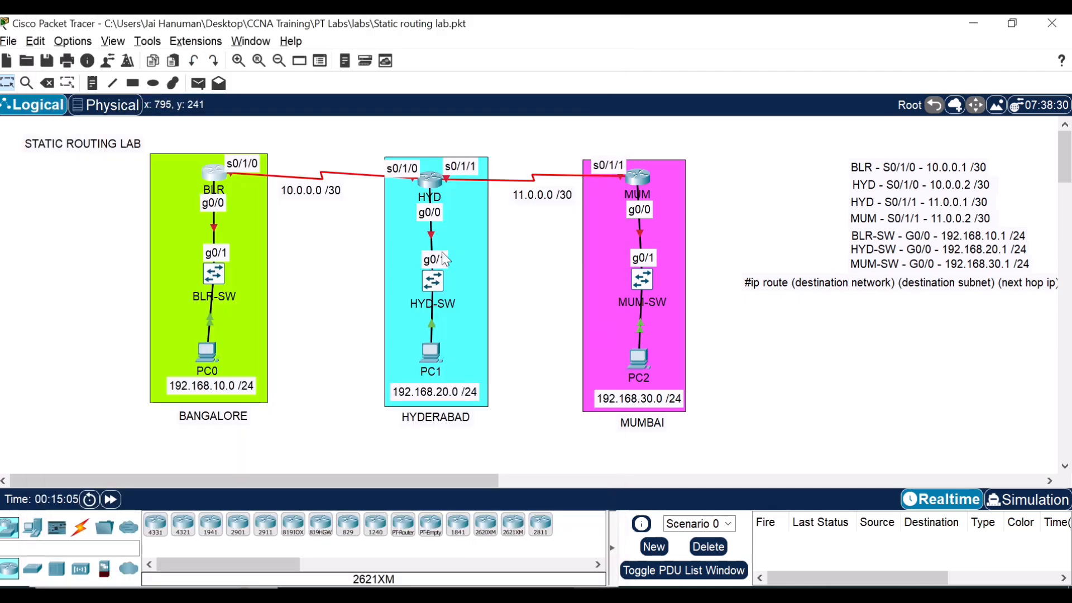
Check the router hostname task in the Word document and set the BLR router's hostname to BLR
{"action": "key", "text": "alt+Tab"}
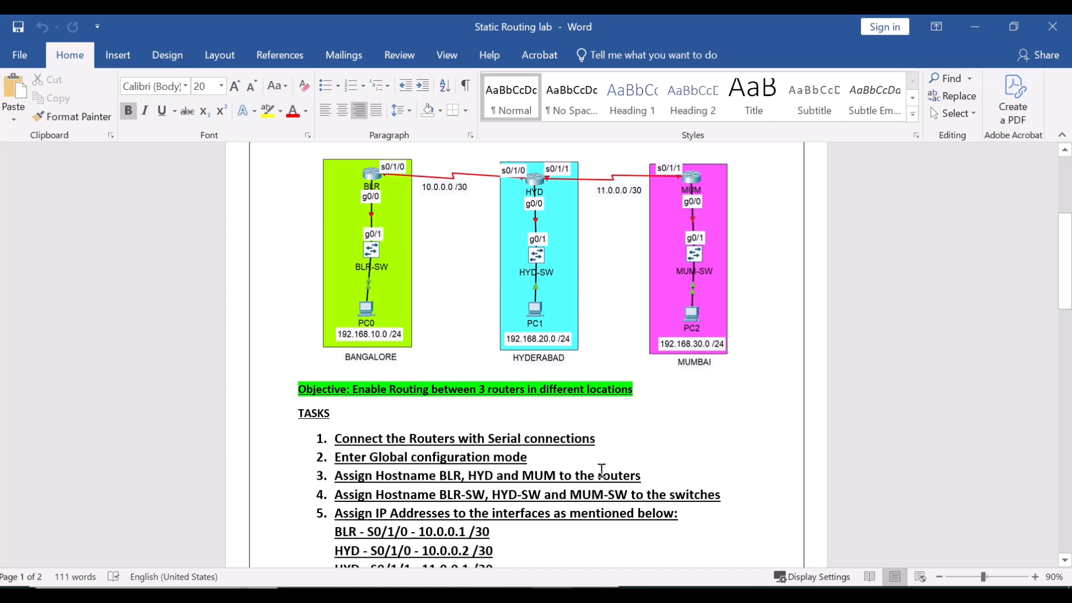
{"action": "key", "text": "alt+Tab"}
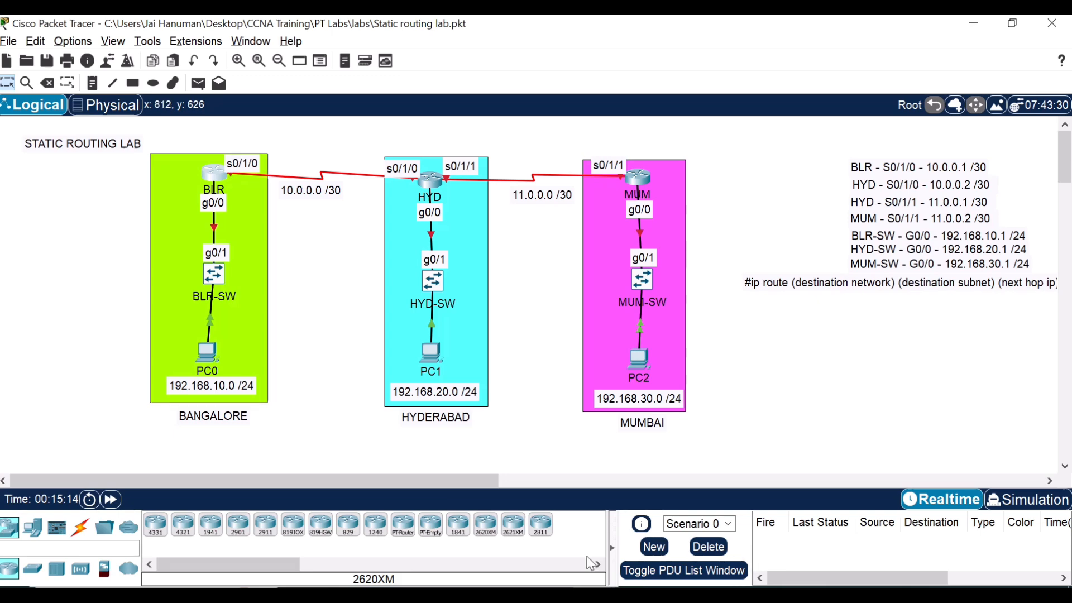
{"action": "left_click", "coordinate": [594, 594]}
{"action": "left_click", "coordinate": [685, 536]}
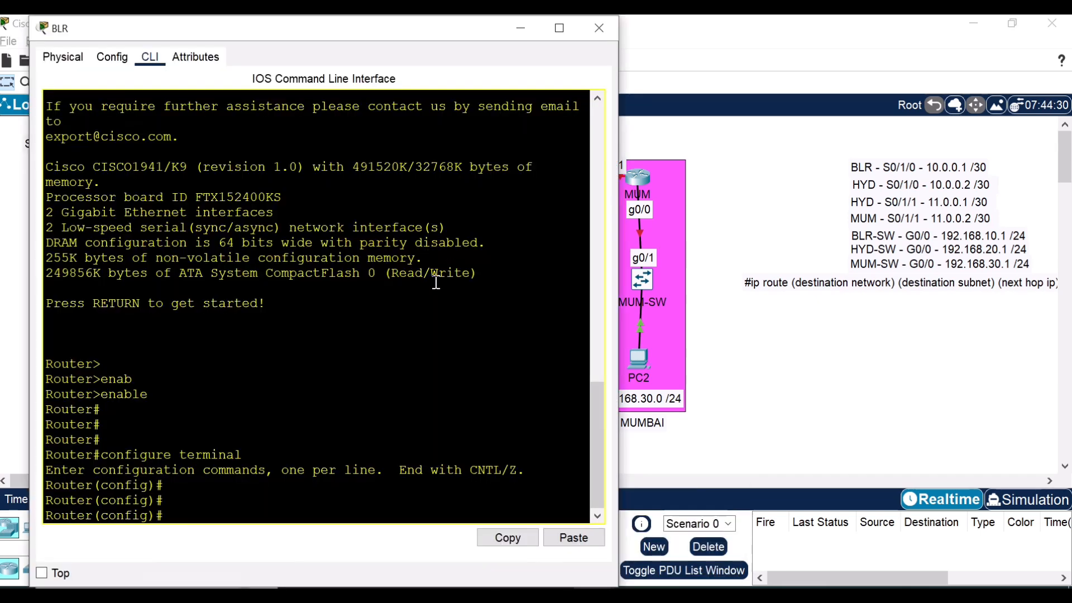
{"action": "key", "text": "Return"}
{"action": "key", "text": "Return"}
{"action": "key", "text": "Return"}
{"action": "type", "text": "hostname B"}
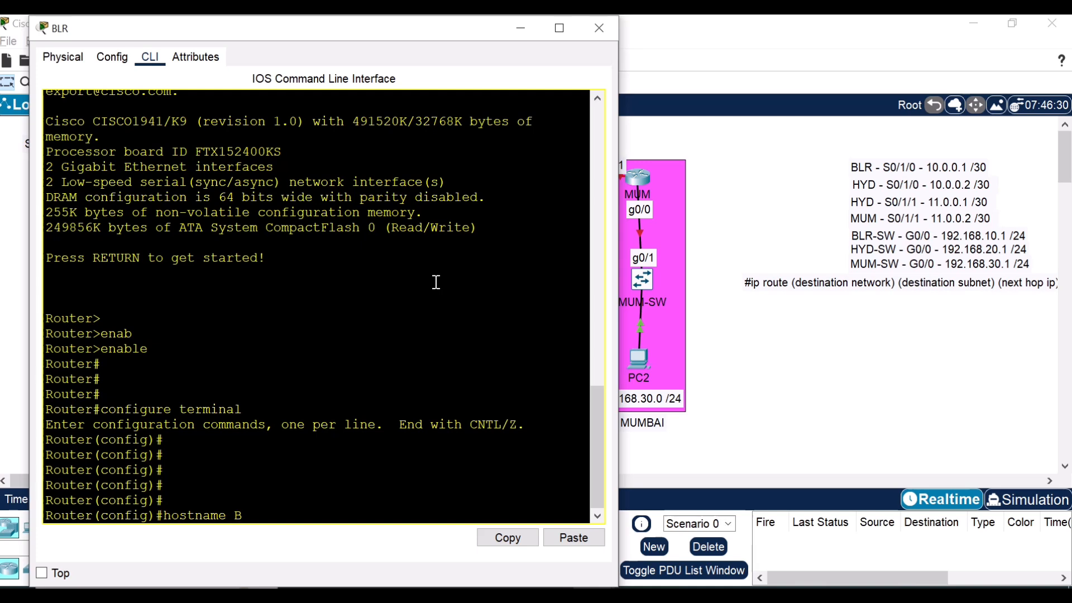
{"action": "type", "text": "LR"}
{"action": "key", "text": "Return"}
{"action": "key", "text": "Return"}
{"action": "key", "text": "Return"}
{"action": "key", "text": "Return"}
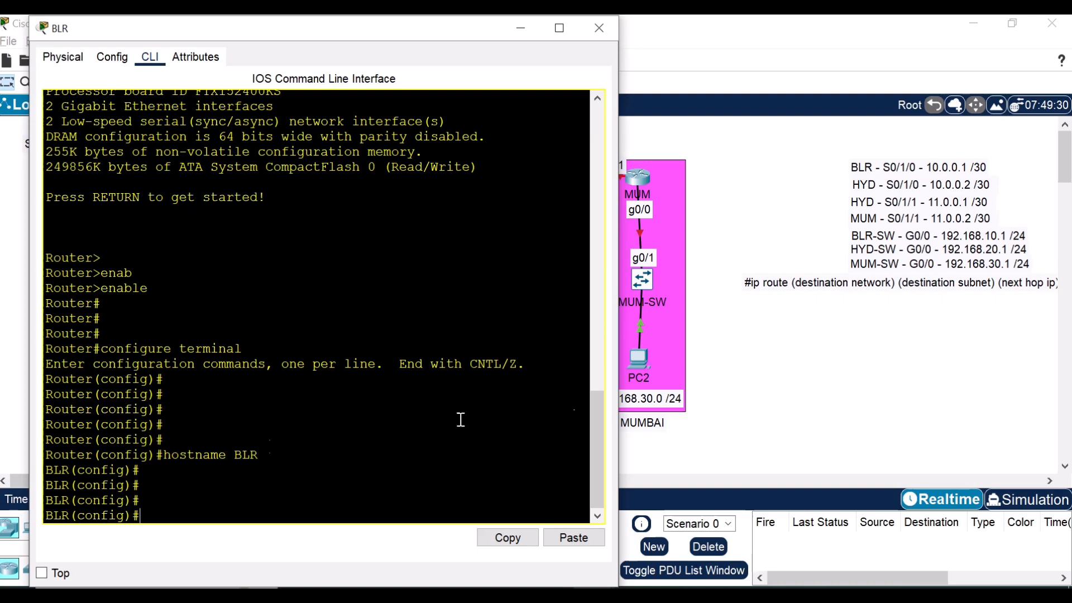
{"action": "left_click", "coordinate": [734, 372]}
{"action": "key", "text": "alt+Tab"}
{"action": "left_click", "coordinate": [599, 28]}
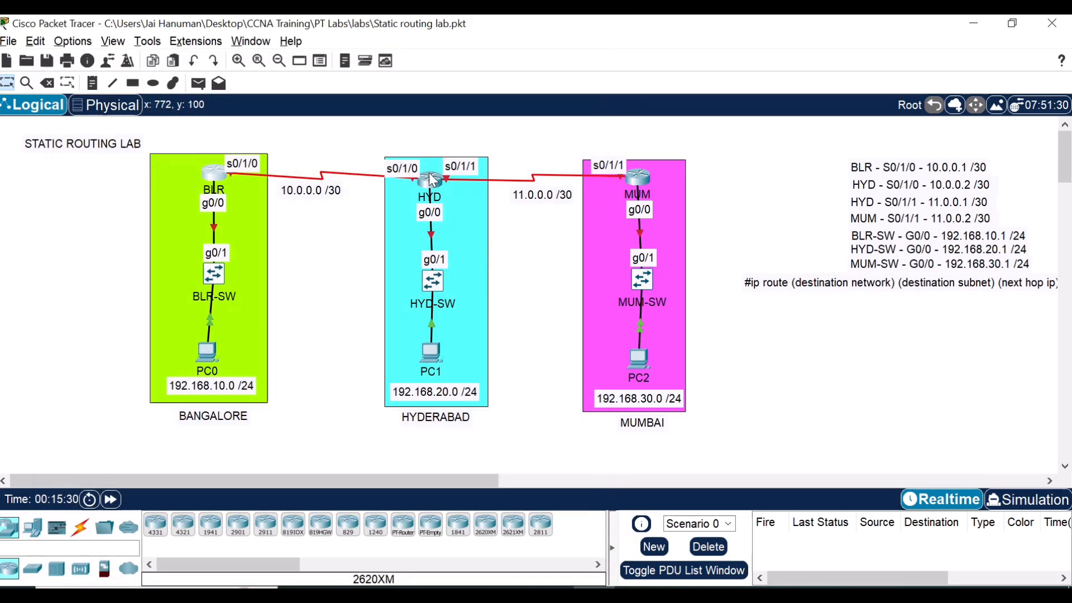
Open the HYD router's command line and enter privileged EXEC mode
{"action": "left_click", "coordinate": [429, 172]}
{"action": "left_click", "coordinate": [493, 56]}
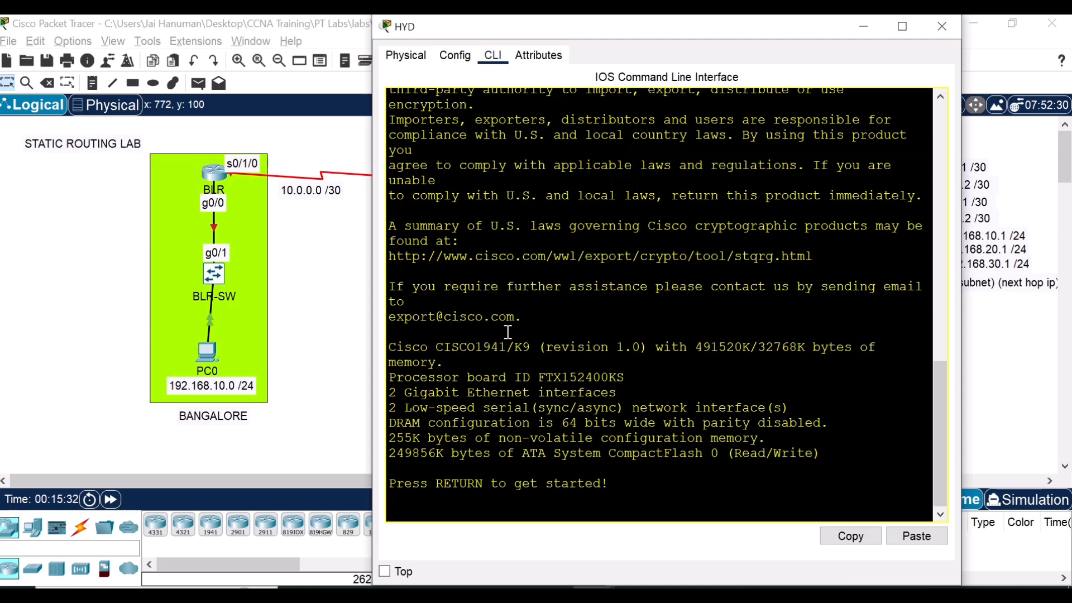
{"action": "key", "text": "Return"}
{"action": "key", "text": "Return"}
{"action": "type", "text": "en"}
{"action": "key", "text": "Return"}
{"action": "key", "text": "Return"}
{"action": "key", "text": "Return"}
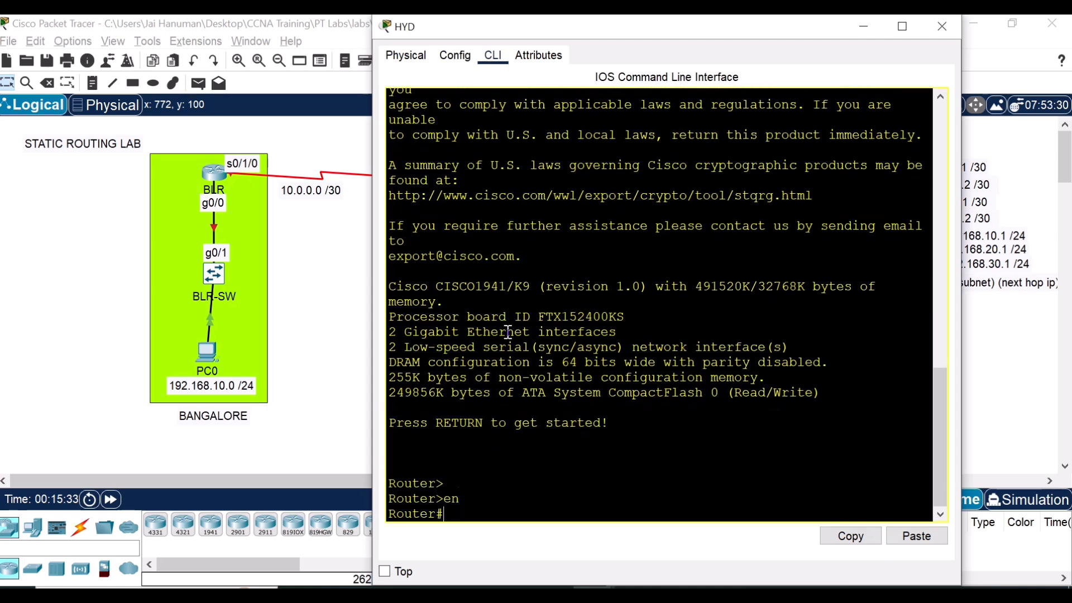
Enter global configuration mode on the HYD router with configure terminal
{"action": "type", "text": "conf"}
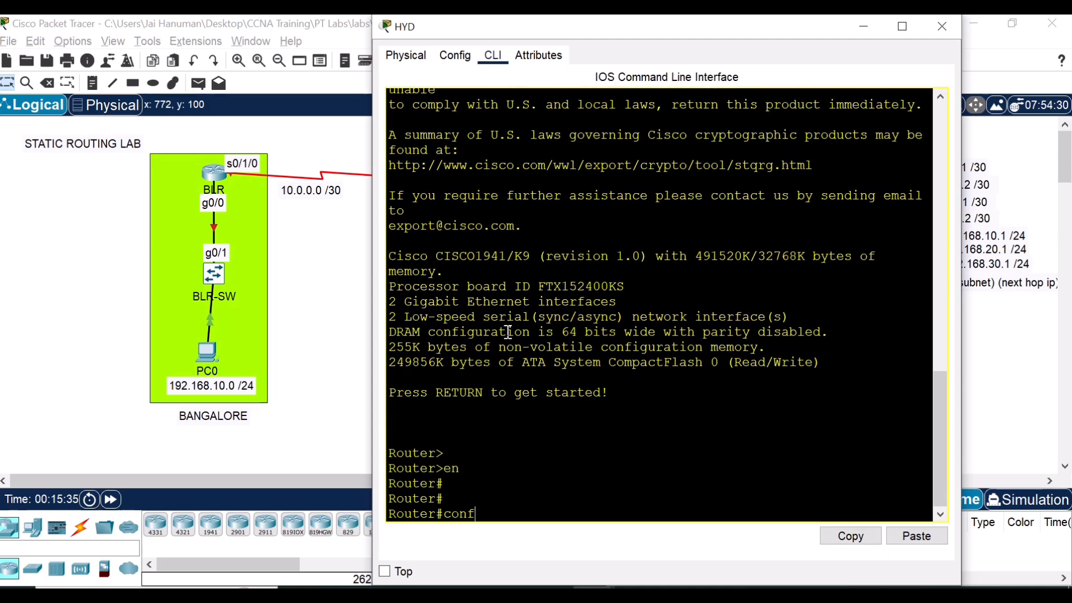
{"action": "type", "text": "igure ter"}
{"action": "key", "text": "Return"}
{"action": "key", "text": "Return"}
{"action": "key", "text": "Return"}
{"action": "key", "text": "Return"}
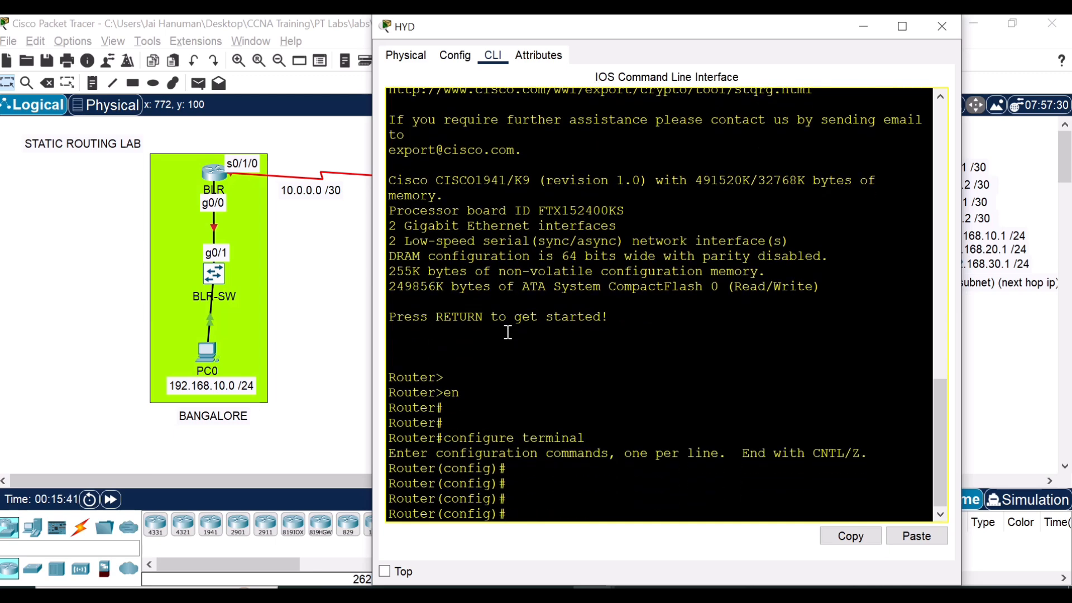
Set the HYD router's hostname to HYD and close its device window
{"action": "type", "text": "hostname HYD"}
{"action": "key", "text": "Return"}
{"action": "key", "text": "Return"}
{"action": "key", "text": "Return"}
{"action": "key", "text": "Return"}
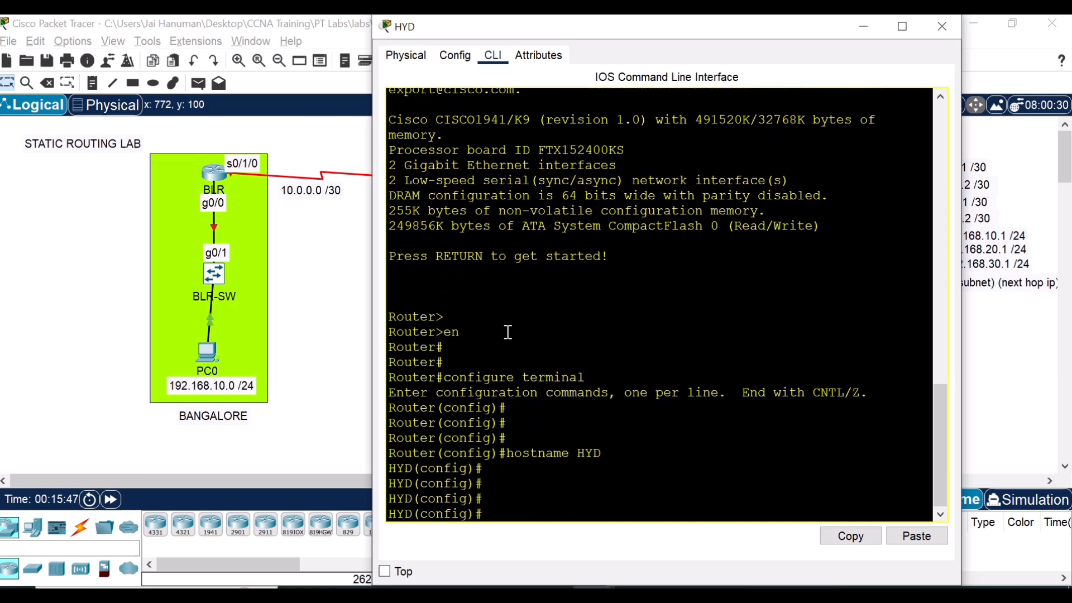
{"action": "left_click", "coordinate": [931, 28]}
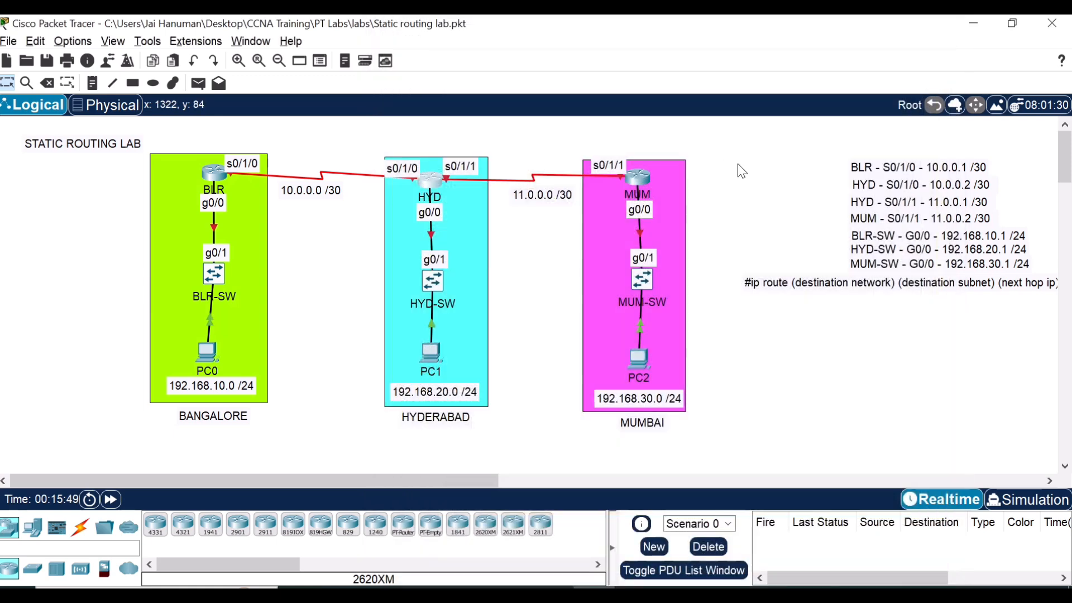
Open the MUM router's command line and enter privileged EXEC mode with enable
{"action": "left_click", "coordinate": [641, 177]}
{"action": "left_click", "coordinate": [493, 56]}
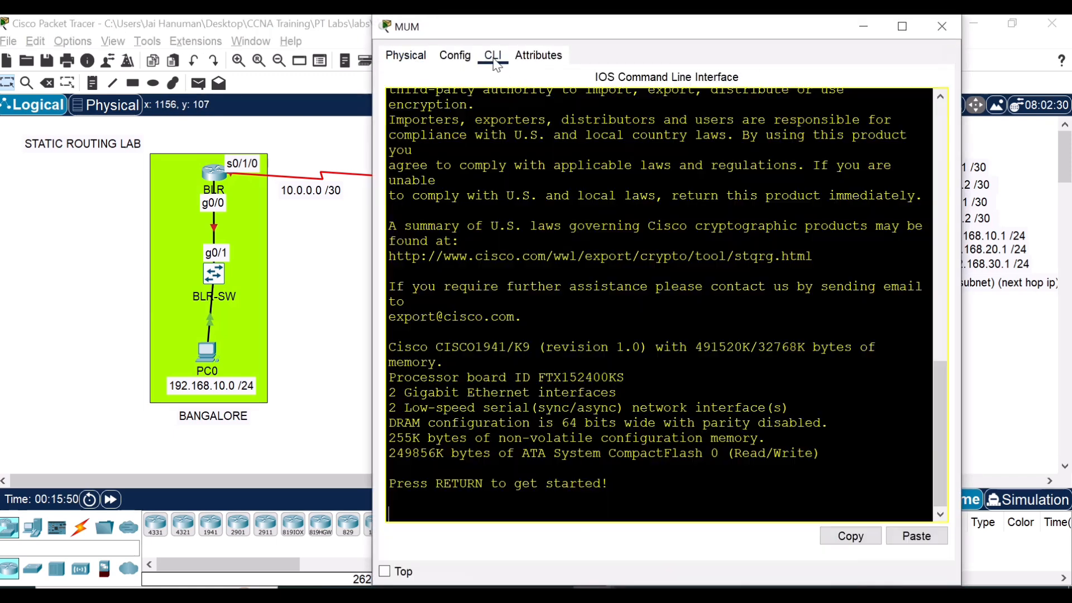
{"action": "key", "text": "Return"}
{"action": "key", "text": "Return"}
{"action": "key", "text": "Return"}
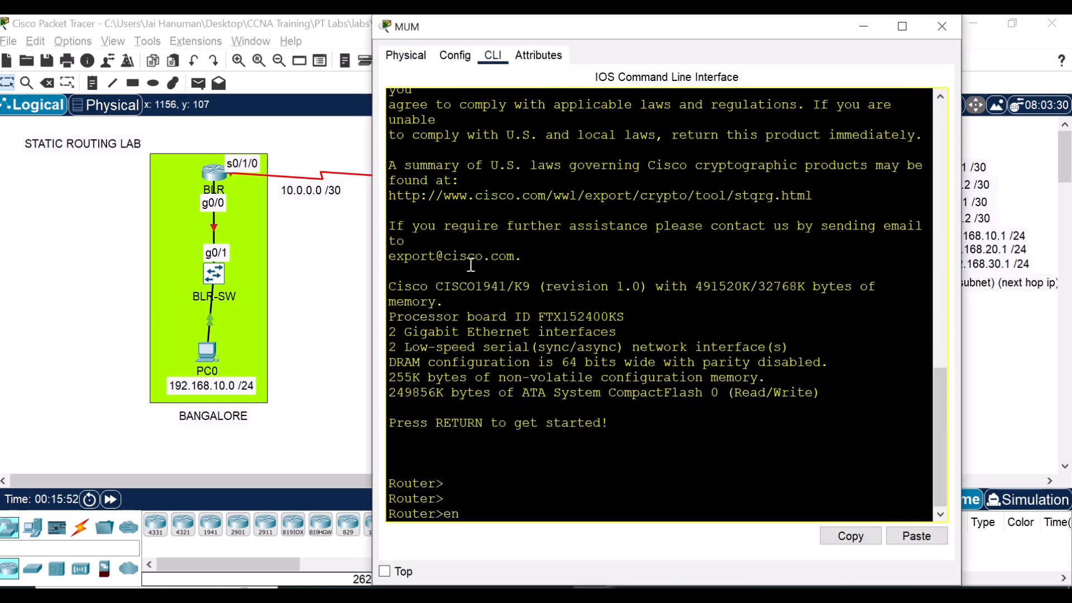
{"action": "type", "text": "enable"}
{"action": "key", "text": "Return"}
{"action": "key", "text": "Return"}
{"action": "key", "text": "Return"}
Enter global configuration mode on the MUM router with configure terminal
{"action": "type", "text": "c"}
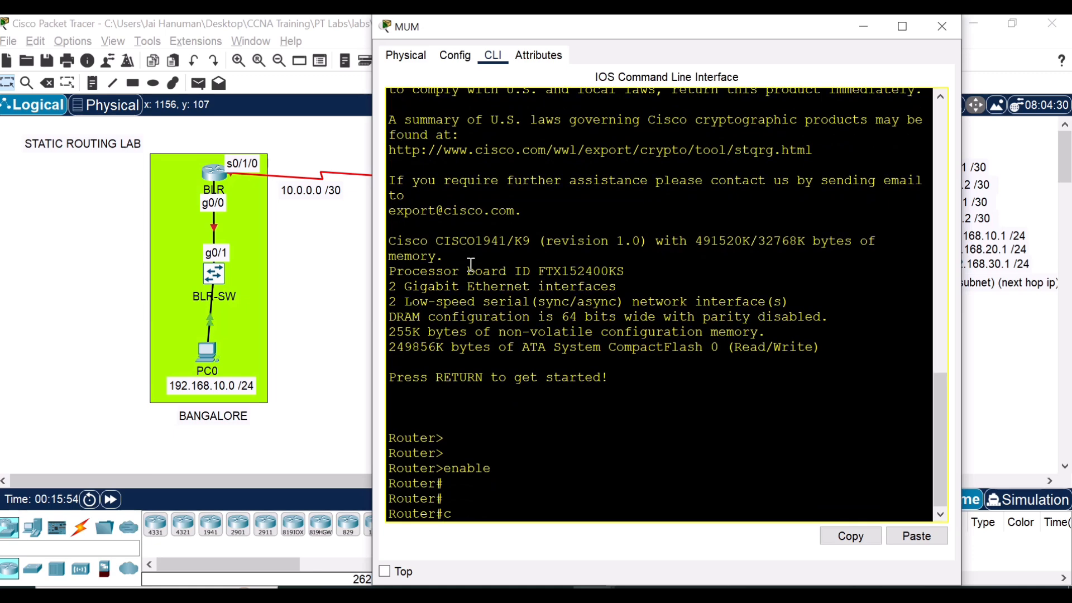
{"action": "type", "text": "onfigure terminal"}
{"action": "key", "text": "Return"}
{"action": "key", "text": "Return"}
{"action": "key", "text": "Return"}
{"action": "key", "text": "Return"}
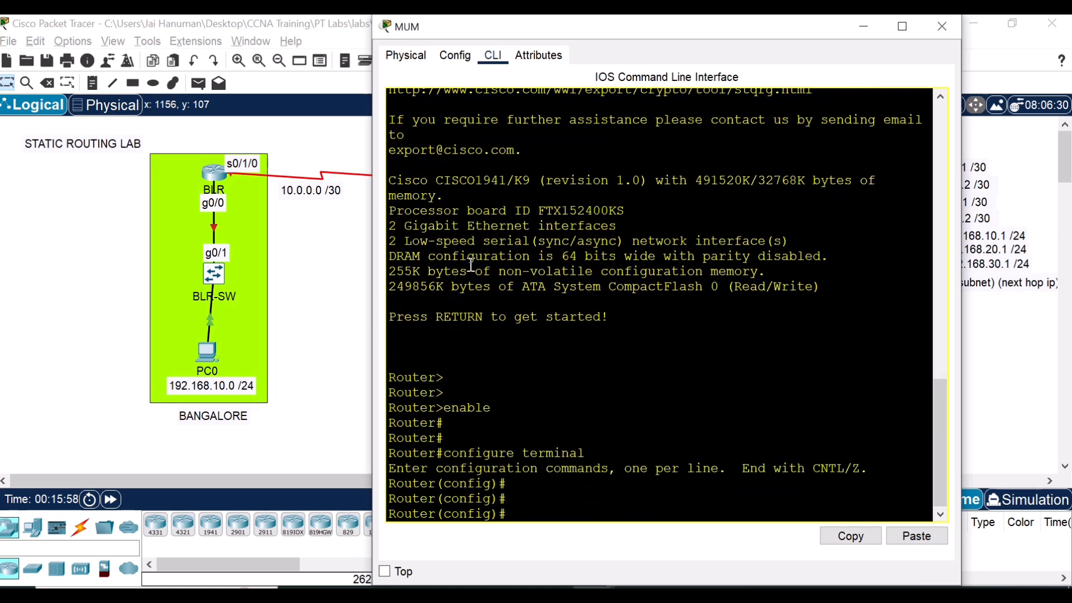
Set the MUM router's hostname to MUM and close its device window
{"action": "type", "text": "hostname "}
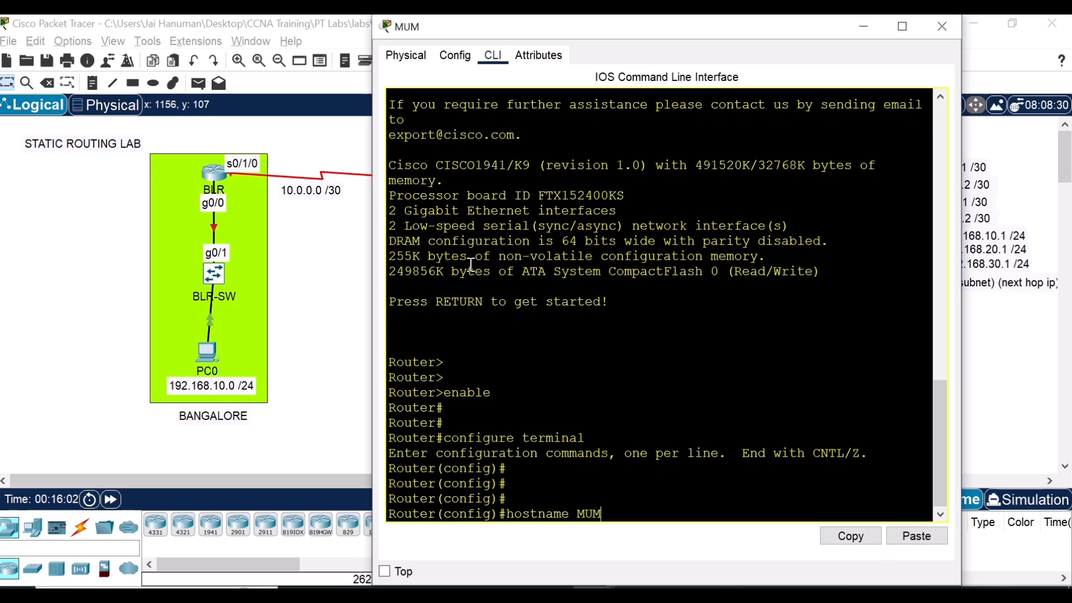
{"action": "type", "text": "MUM"}
{"action": "key", "text": "Return"}
{"action": "key", "text": "Return"}
{"action": "key", "text": "Return"}
{"action": "key", "text": "Return"}
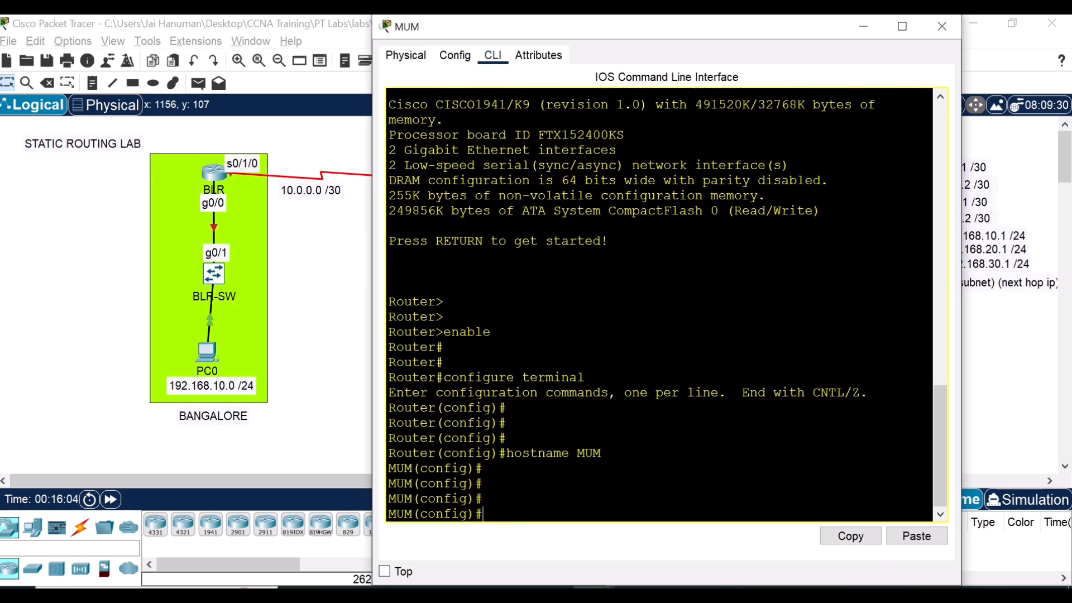
{"action": "left_click", "coordinate": [943, 26]}
Check the switch hostname task in the Word document and open the BLR-SW switch's command line in Packet Tracer
{"action": "key", "text": "alt+Tab"}
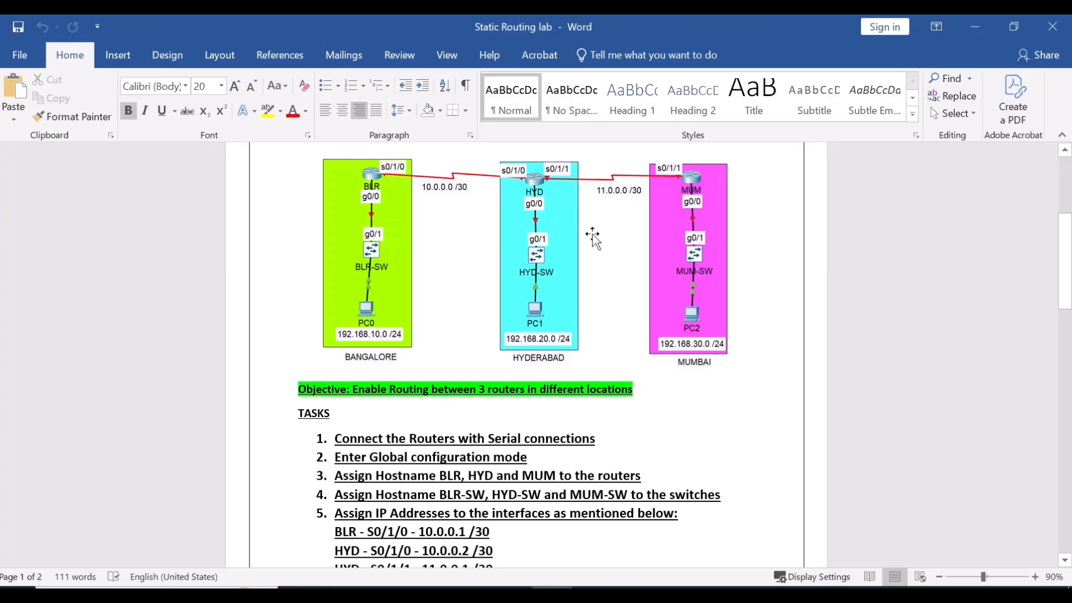
{"action": "scroll", "coordinate": [708, 380], "scroll_direction": "down", "scroll_amount": 5}
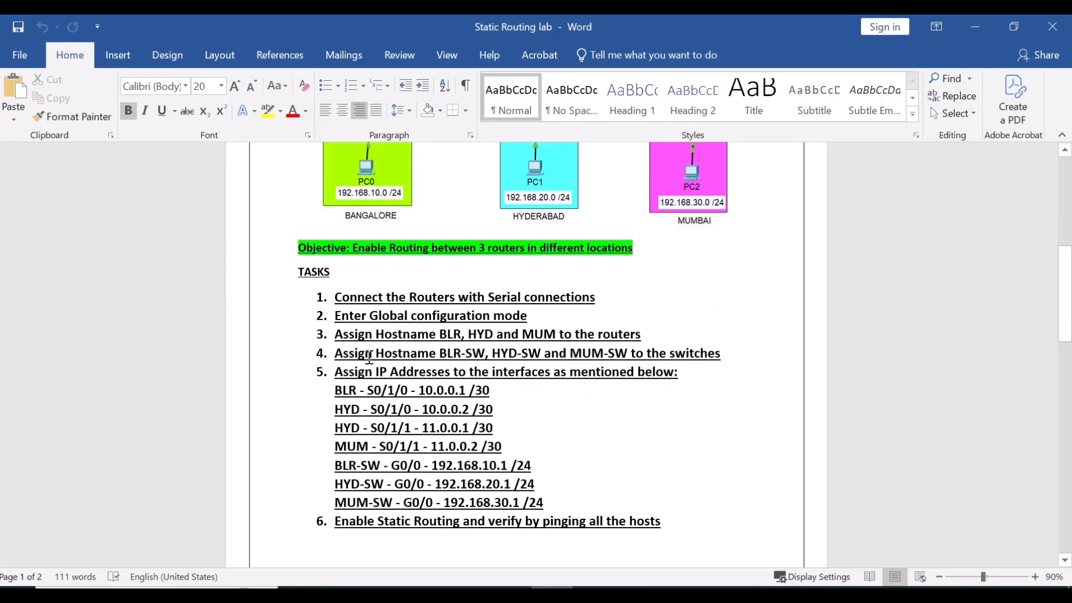
{"action": "left_click_drag", "start_coordinate": [336, 353], "coordinate": [569, 353]}
{"action": "left_click", "coordinate": [920, 283]}
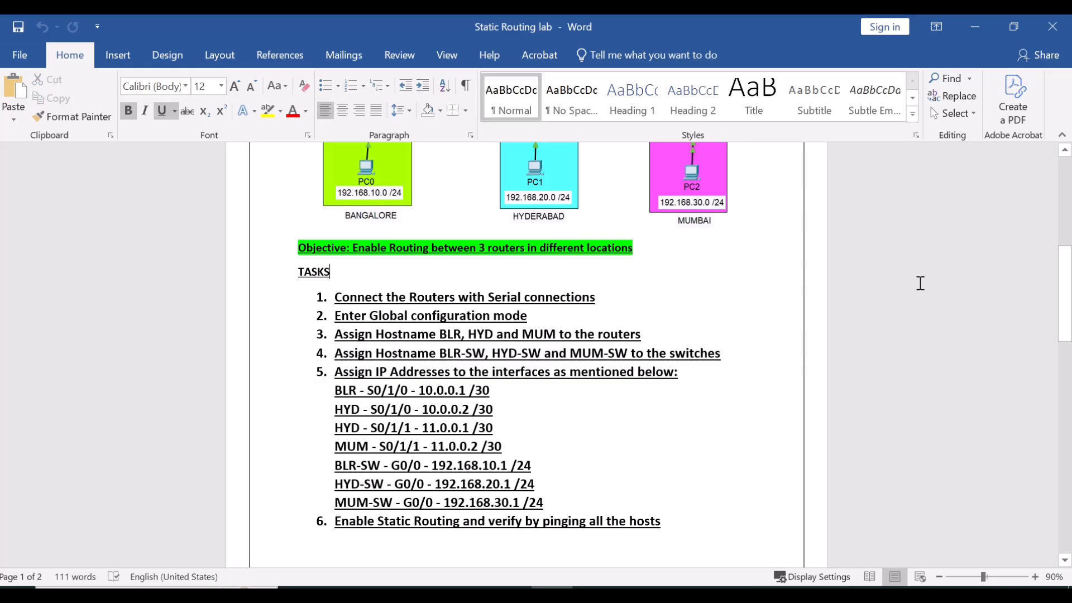
{"action": "key", "text": "alt+Tab"}
{"action": "left_click", "coordinate": [211, 276]}
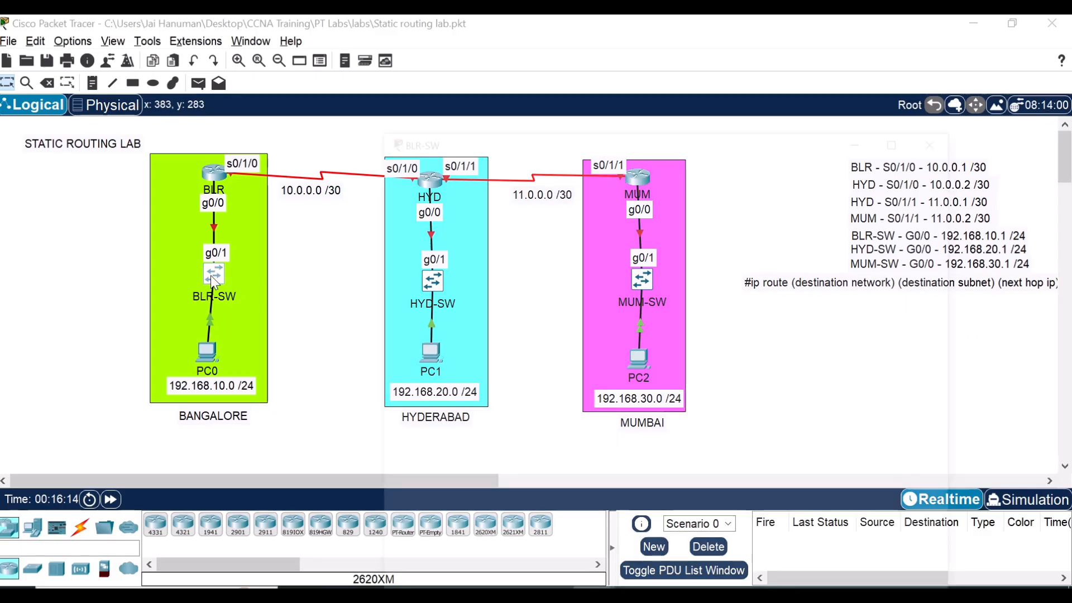
{"action": "left_click", "coordinate": [493, 55]}
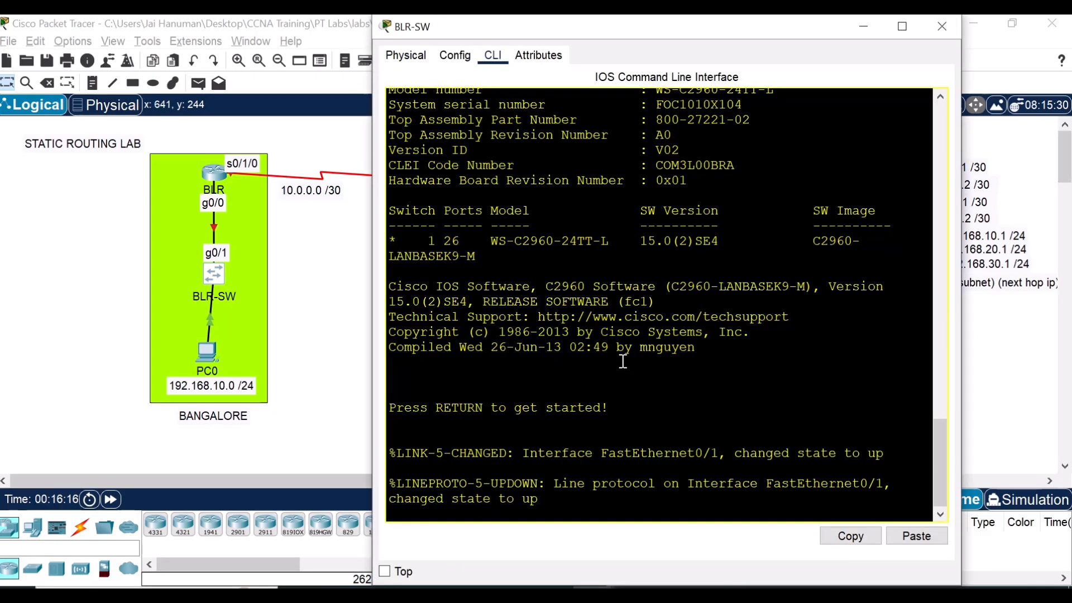
Enter privileged EXEC mode and global configuration mode on the BLR-SW switch with enable and configure terminal
{"action": "key", "text": "Return"}
{"action": "key", "text": "Return"}
{"action": "key", "text": "Return"}
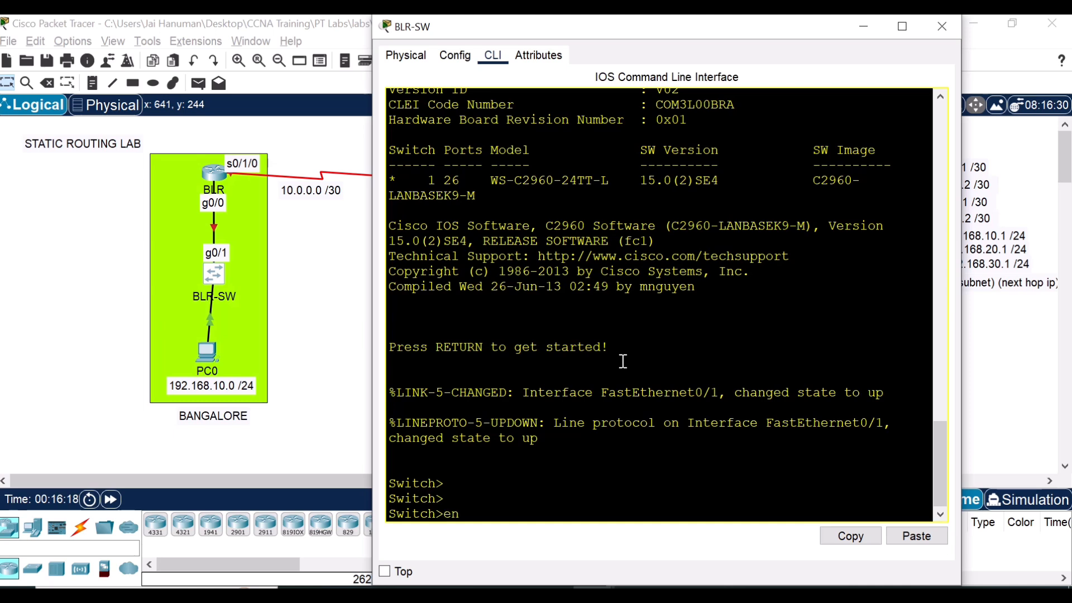
{"action": "type", "text": "enable"}
{"action": "key", "text": "Return"}
{"action": "type", "text": "c"}
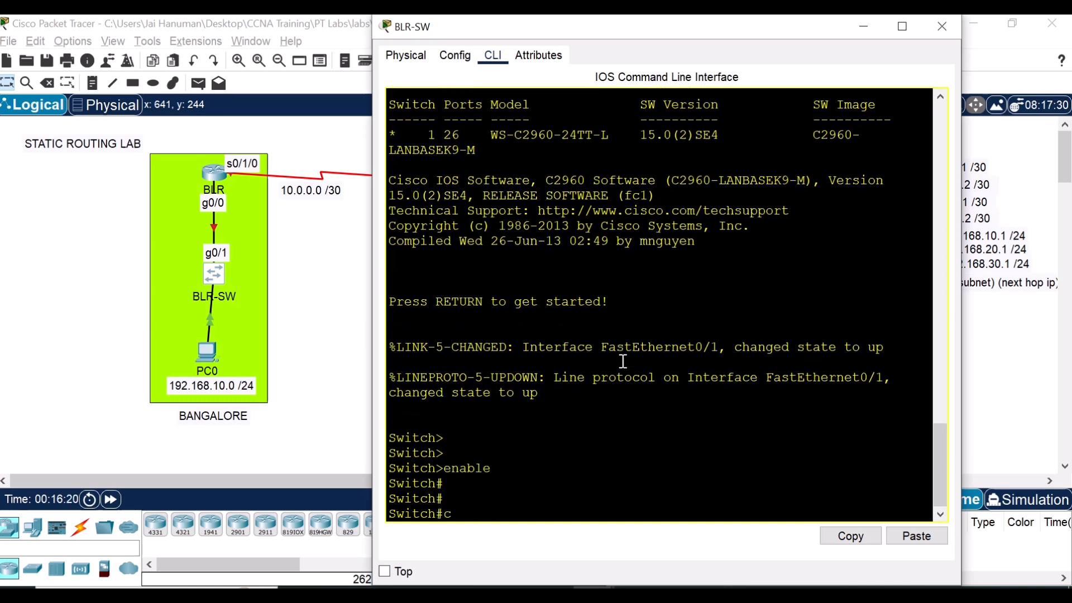
{"action": "type", "text": "onfigure terminal"}
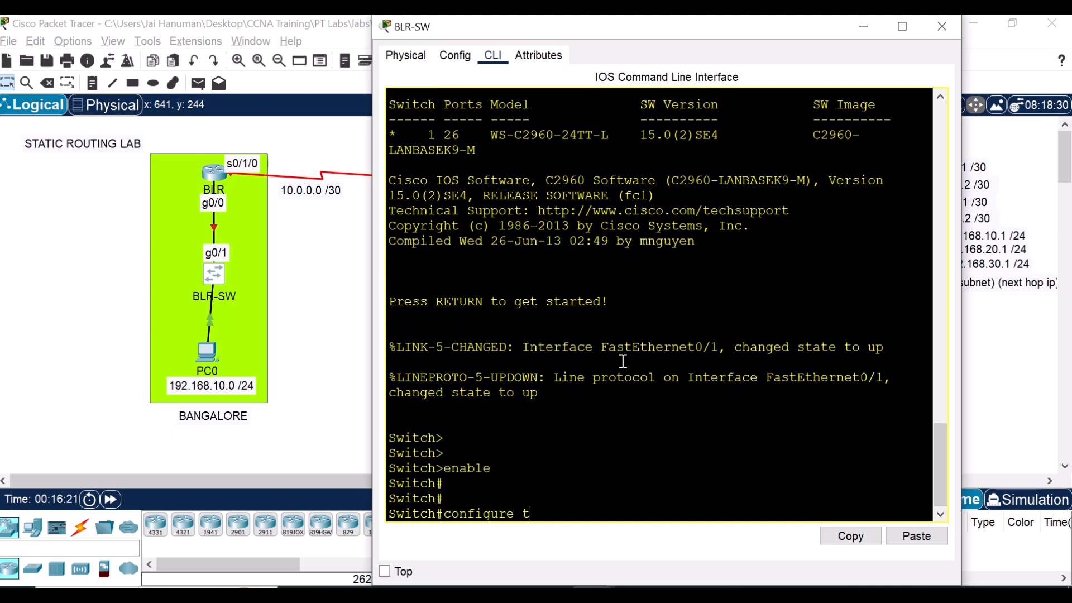
{"action": "key", "text": "Return"}
{"action": "key", "text": "Return"}
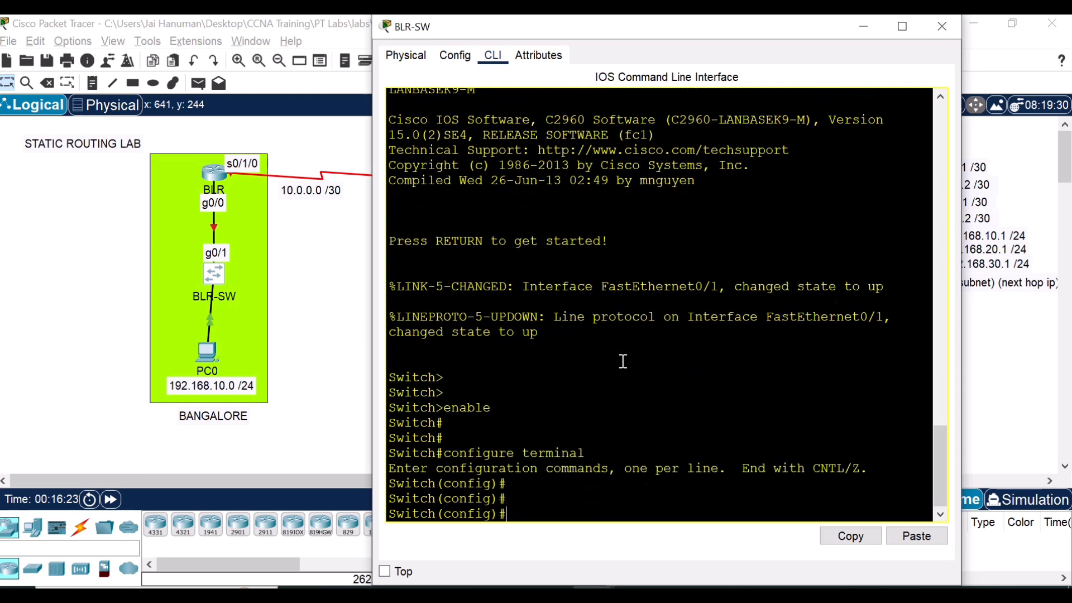
Set the switch's hostname to BLR-SW and close its device window
{"action": "type", "text": "hostna"}
{"action": "key", "text": "Tab"}
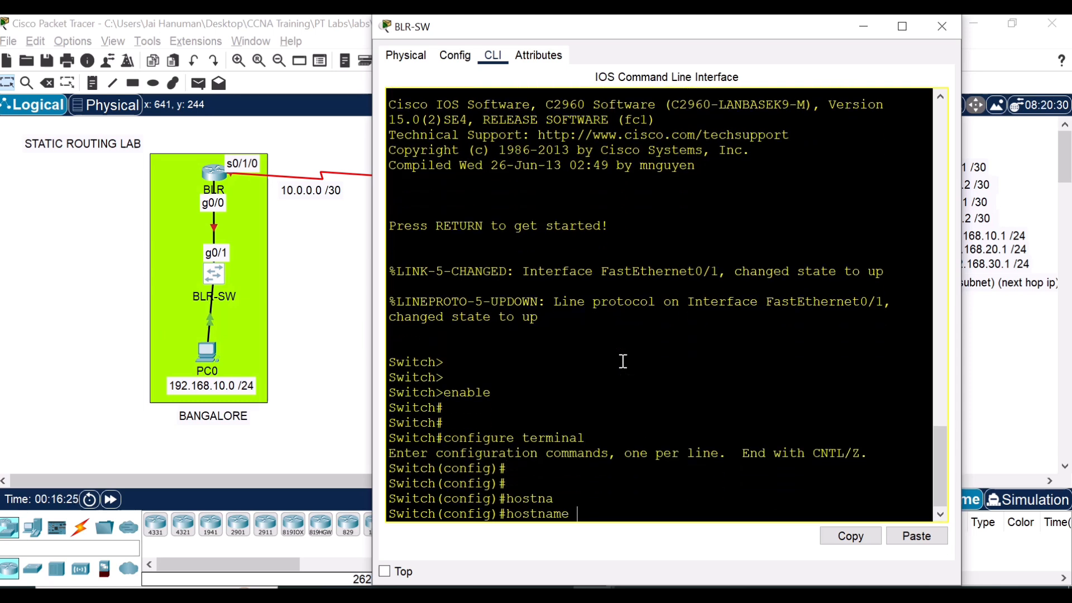
{"action": "type", "text": "B"}
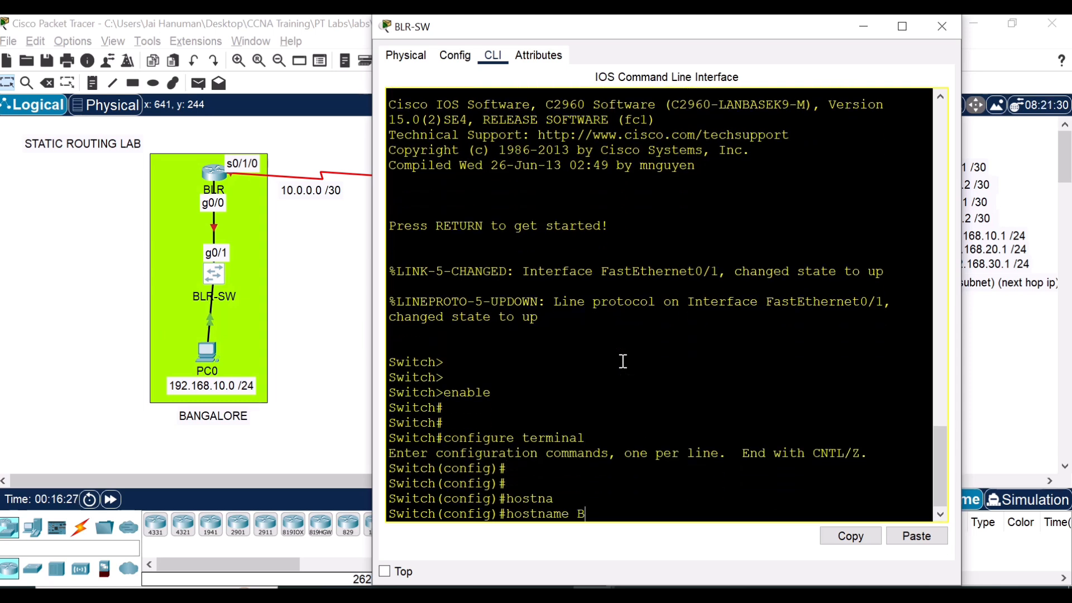
{"action": "type", "text": "LR-SW"}
{"action": "key", "text": "Return"}
{"action": "key", "text": "Return"}
{"action": "key", "text": "Return"}
{"action": "key", "text": "Return"}
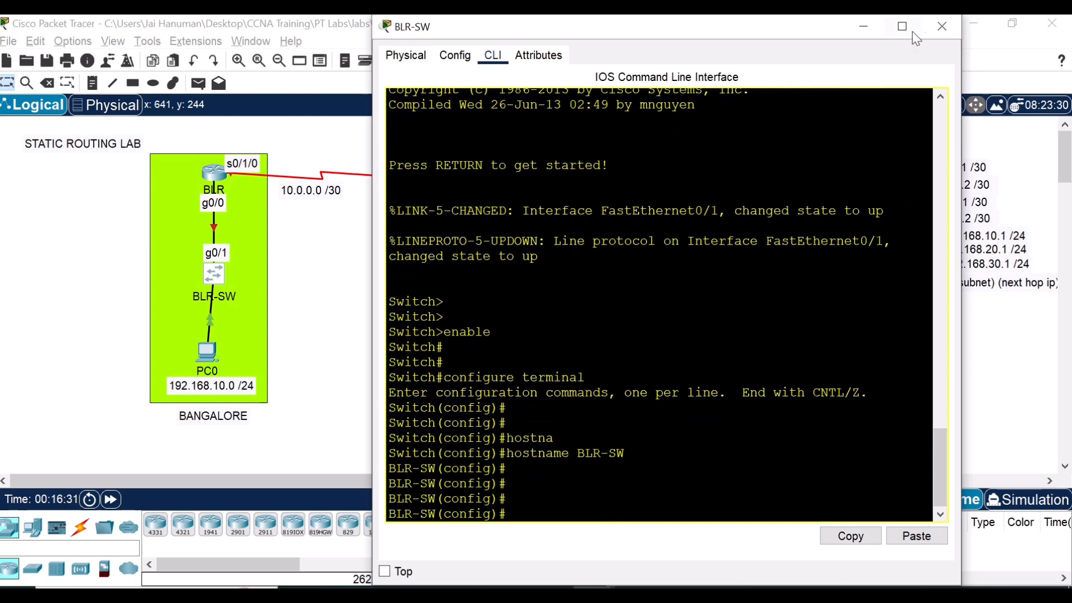
{"action": "left_click", "coordinate": [942, 26]}
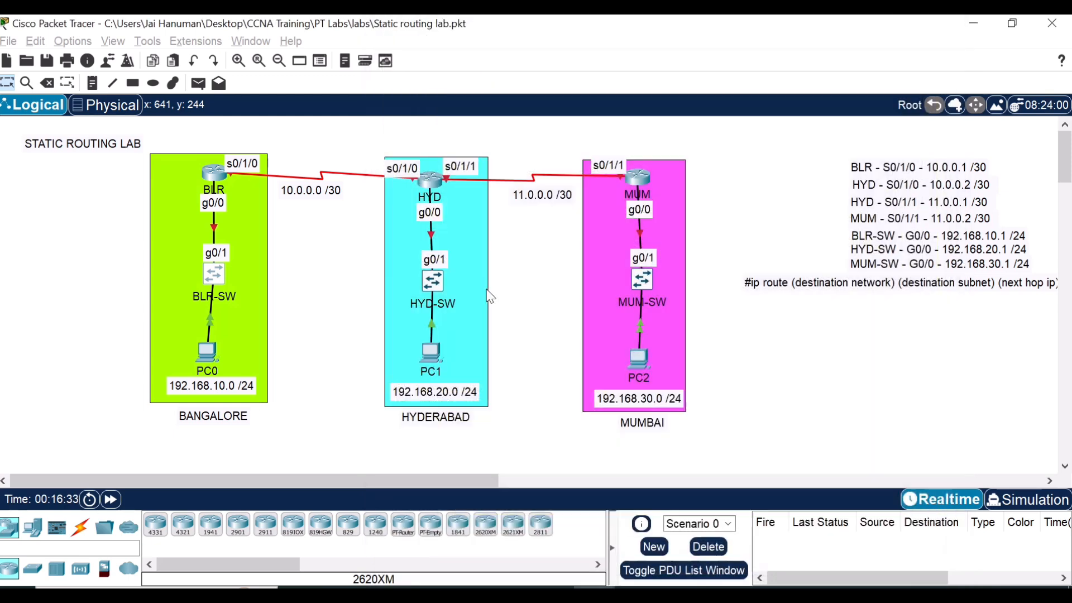
Open the HYD-SW switch's command line and enter privileged EXEC mode with enable
{"action": "left_click", "coordinate": [434, 280]}
{"action": "left_click", "coordinate": [494, 57]}
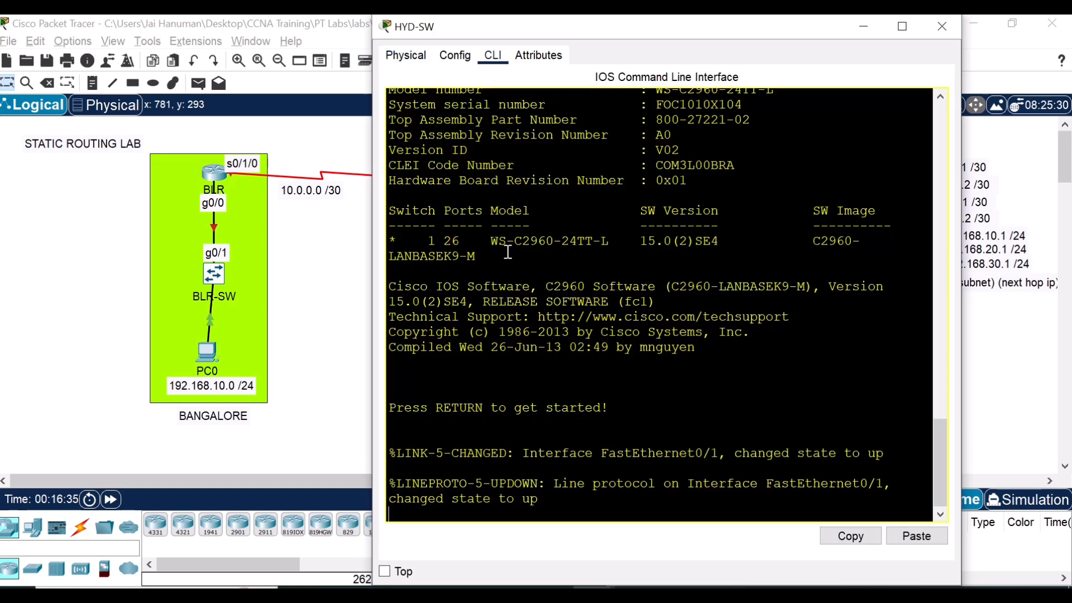
{"action": "key", "text": "Return"}
{"action": "key", "text": "Return"}
{"action": "type", "text": "ena"}
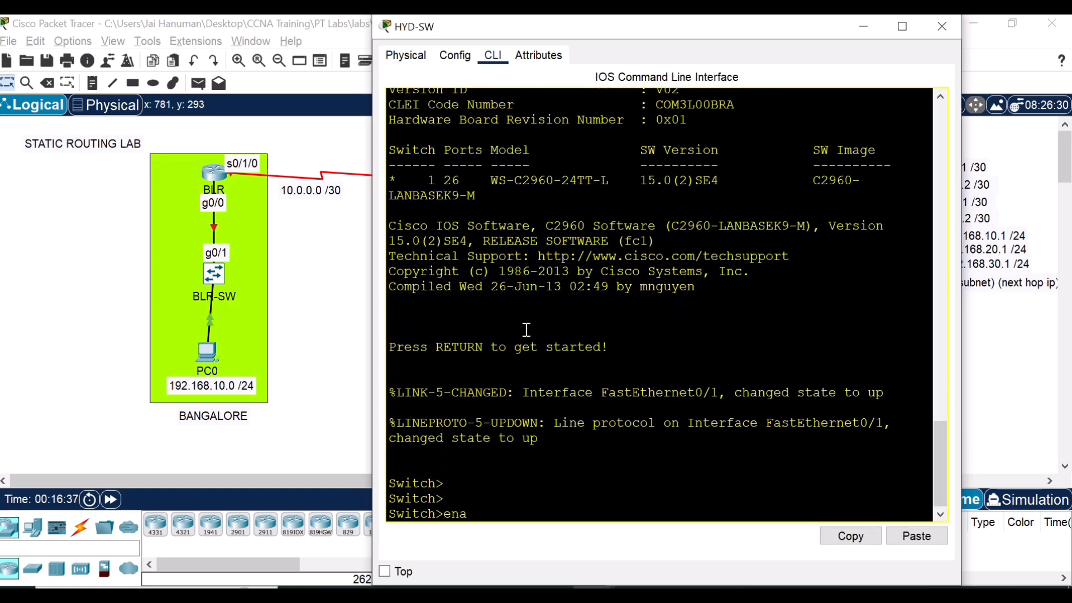
{"action": "key", "text": "Tab"}
{"action": "key", "text": "Return"}
{"action": "key", "text": "Return"}
{"action": "key", "text": "Return"}
Enter global configuration mode on the HYD-SW switch with conf t
{"action": "type", "text": "conf"}
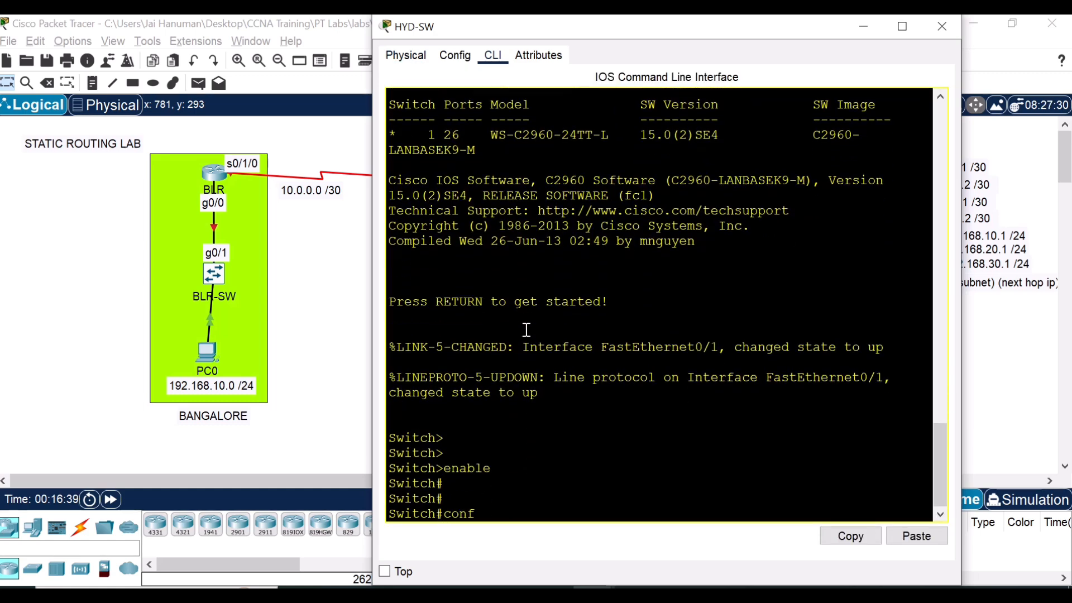
{"action": "type", "text": " t"}
{"action": "key", "text": "Return"}
{"action": "key", "text": "Return"}
{"action": "key", "text": "Return"}
Set the switch's hostname to HYD-SW and close its device window
{"action": "type", "text": "host"}
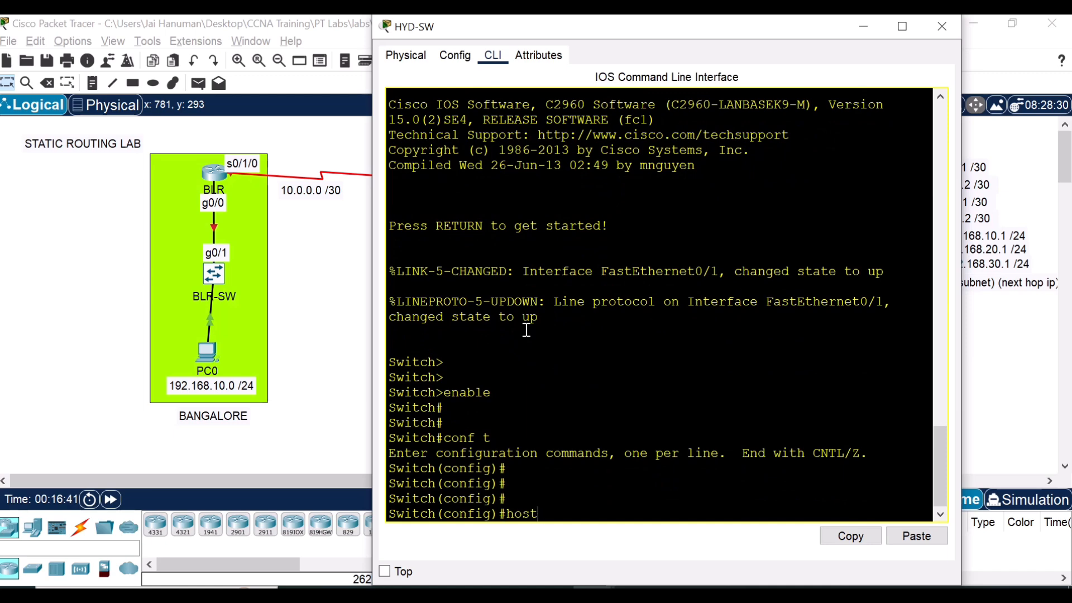
{"action": "type", "text": "na"}
{"action": "key", "text": "Tab"}
{"action": "type", "text": "h"}
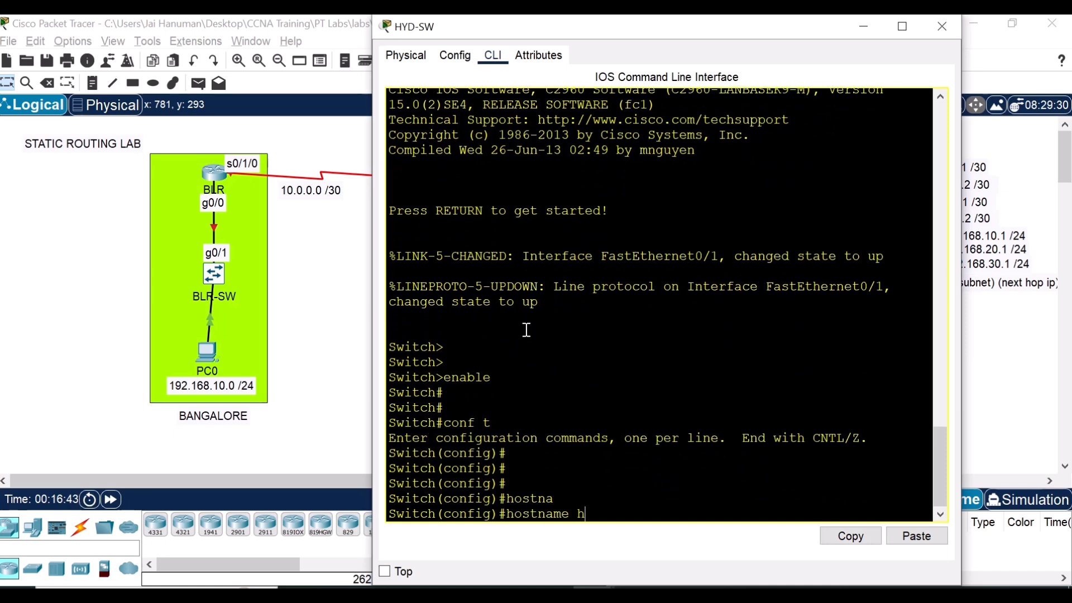
{"action": "key", "text": "BackSpace"}
{"action": "type", "text": "HYD-SW"}
{"action": "key", "text": "Return"}
{"action": "key", "text": "Return"}
{"action": "key", "text": "Return"}
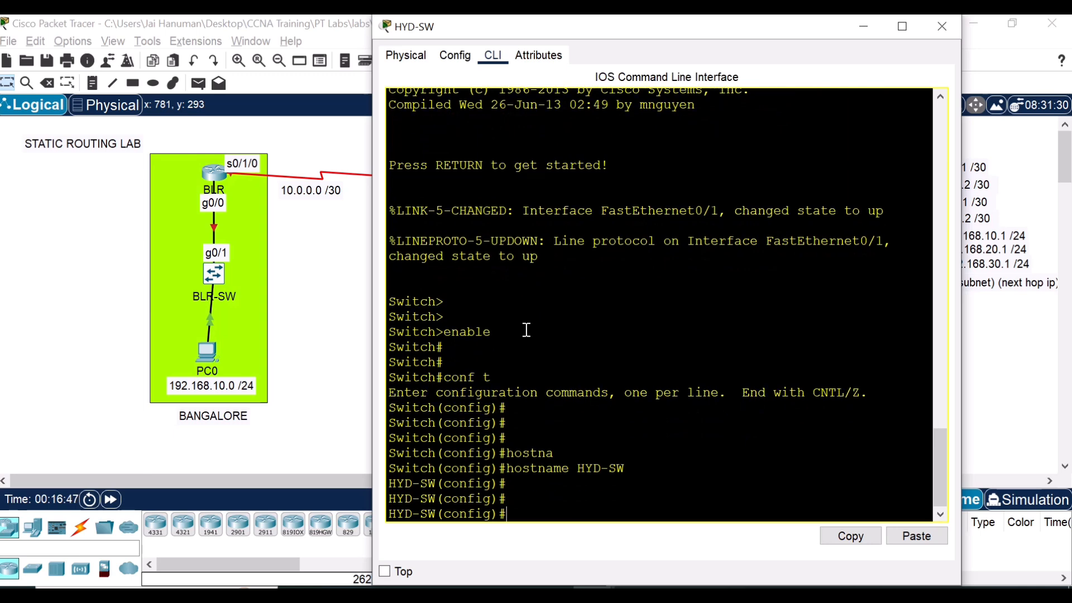
{"action": "left_click", "coordinate": [942, 31]}
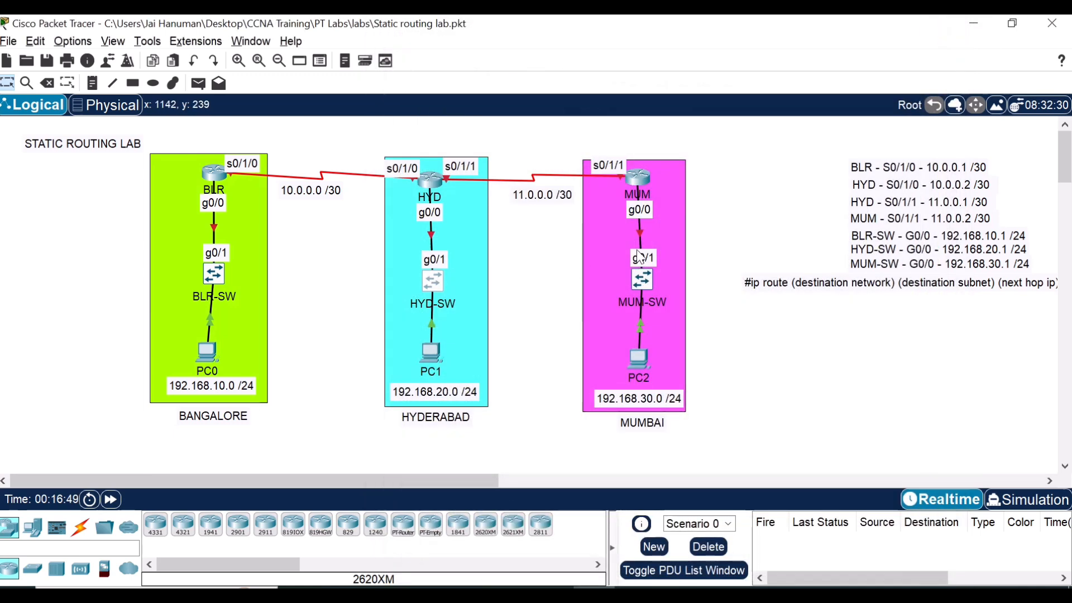
Open the MUM-SW switch's command line and enter privileged EXEC mode with enable
{"action": "left_click", "coordinate": [648, 282]}
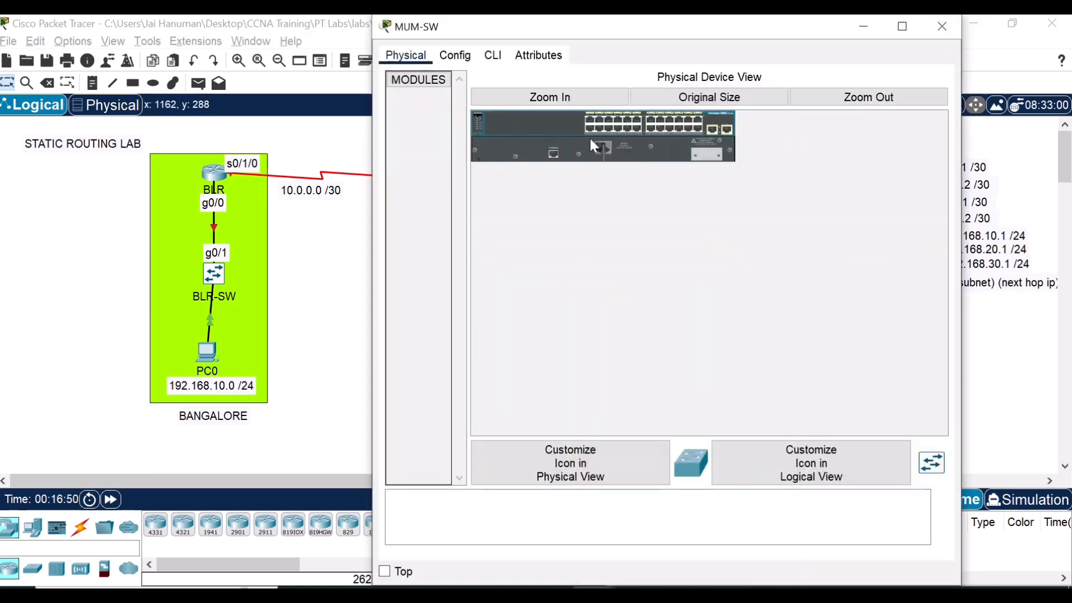
{"action": "left_click", "coordinate": [493, 55]}
{"action": "key", "text": "Return"}
{"action": "key", "text": "Return"}
{"action": "key", "text": "Return"}
{"action": "type", "text": "E"}
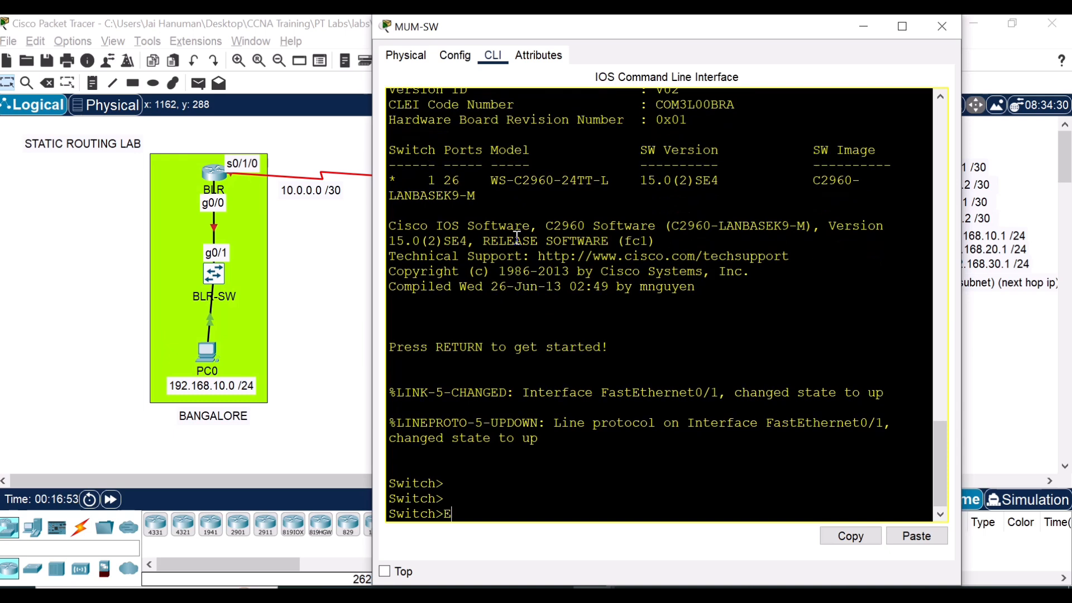
{"action": "type", "text": "NABK"}
{"action": "type", "text": "LE"}
{"action": "key", "text": "Return"}
{"action": "key", "text": "Return"}
{"action": "key", "text": "Return"}
Enter global configuration mode on the MUM-SW switch with conf t
{"action": "type", "text": "CONF"}
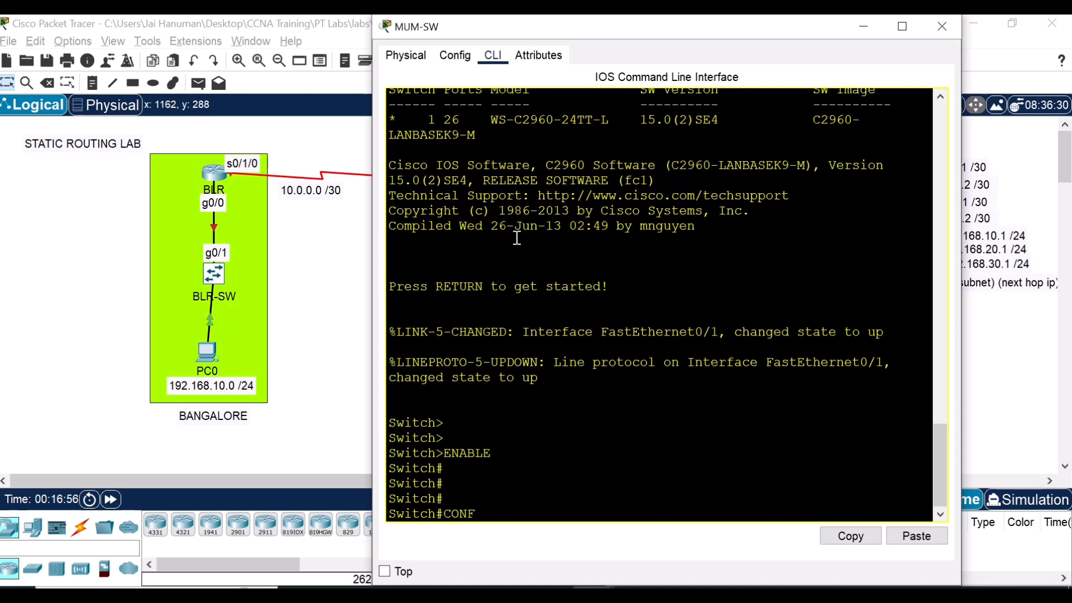
{"action": "type", "text": " T"}
{"action": "key", "text": "Return"}
{"action": "key", "text": "Return"}
{"action": "key", "text": "Return"}
{"action": "key", "text": "Return"}
{"action": "key", "text": "Return"}
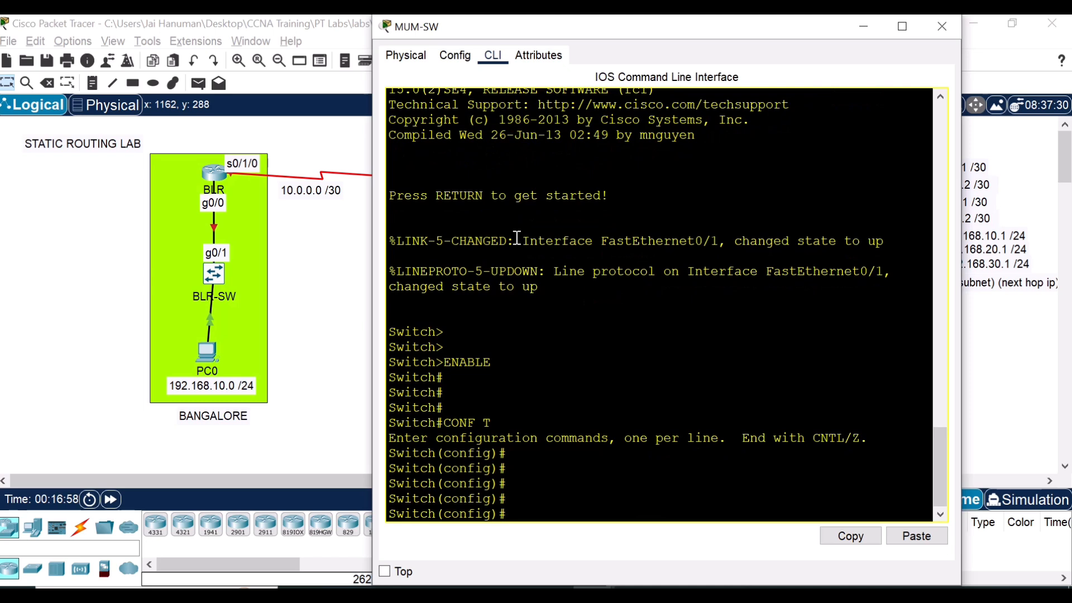
Set the switch's hostname to MUM-SW and close its device window
{"action": "type", "text": "hostna"}
{"action": "key", "text": "Tab"}
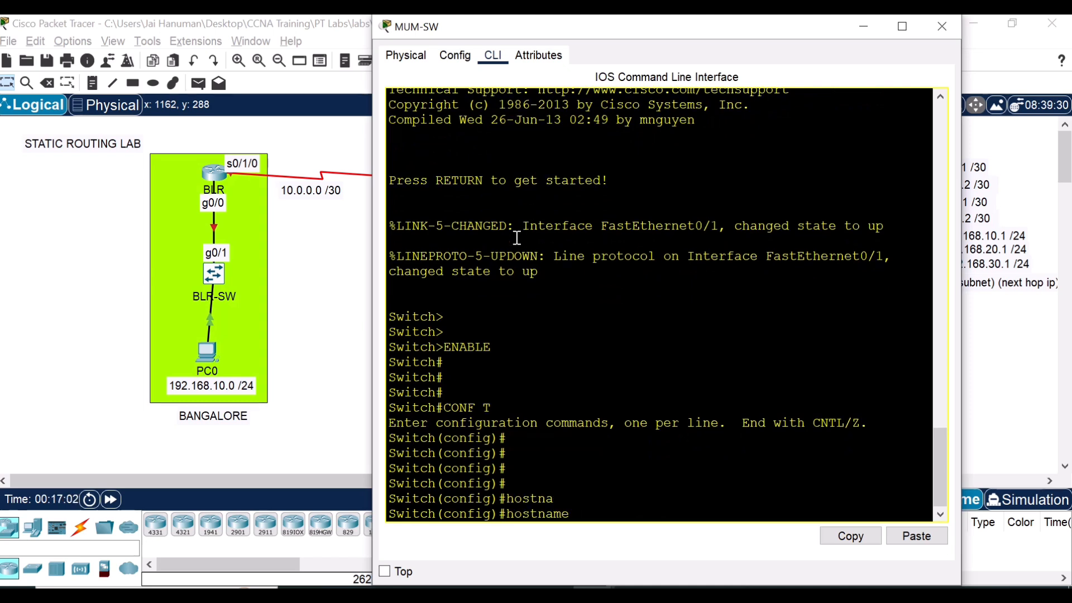
{"action": "type", "text": "MUM-SW"}
{"action": "key", "text": "Return"}
{"action": "key", "text": "Return"}
{"action": "key", "text": "Return"}
{"action": "key", "text": "Return"}
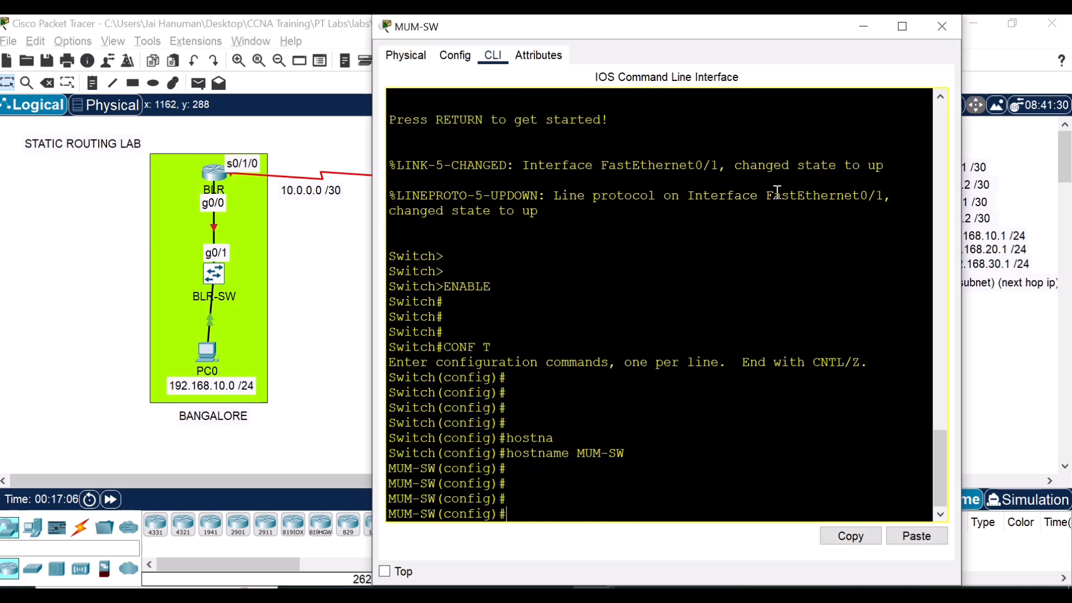
{"action": "left_click", "coordinate": [942, 27]}
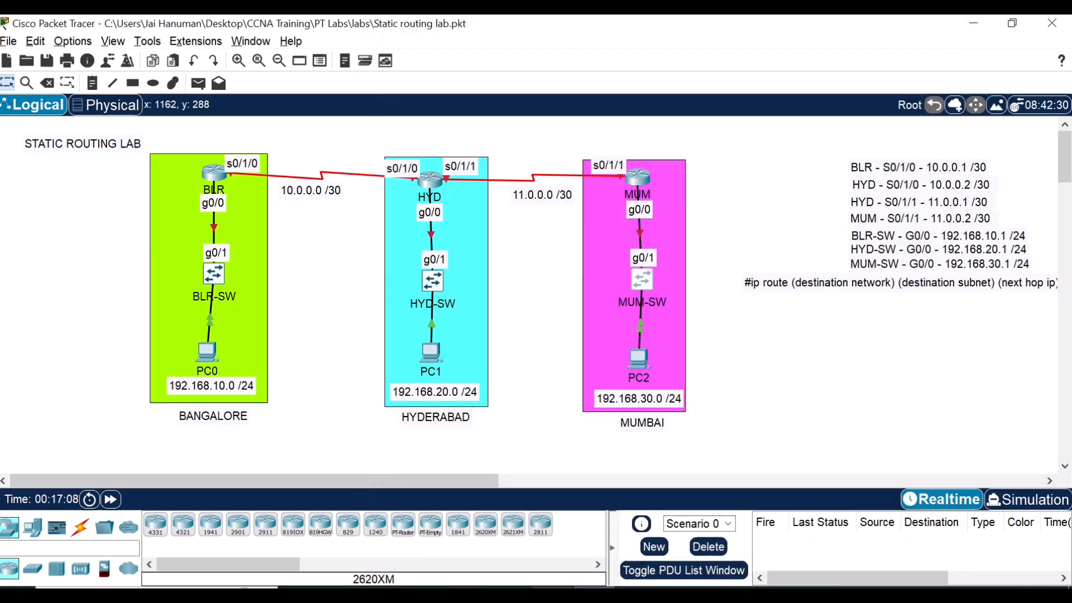
Switch to the Word document and check the task on assigning IP addresses to the interfaces
{"action": "key", "text": "alt+Tab"}
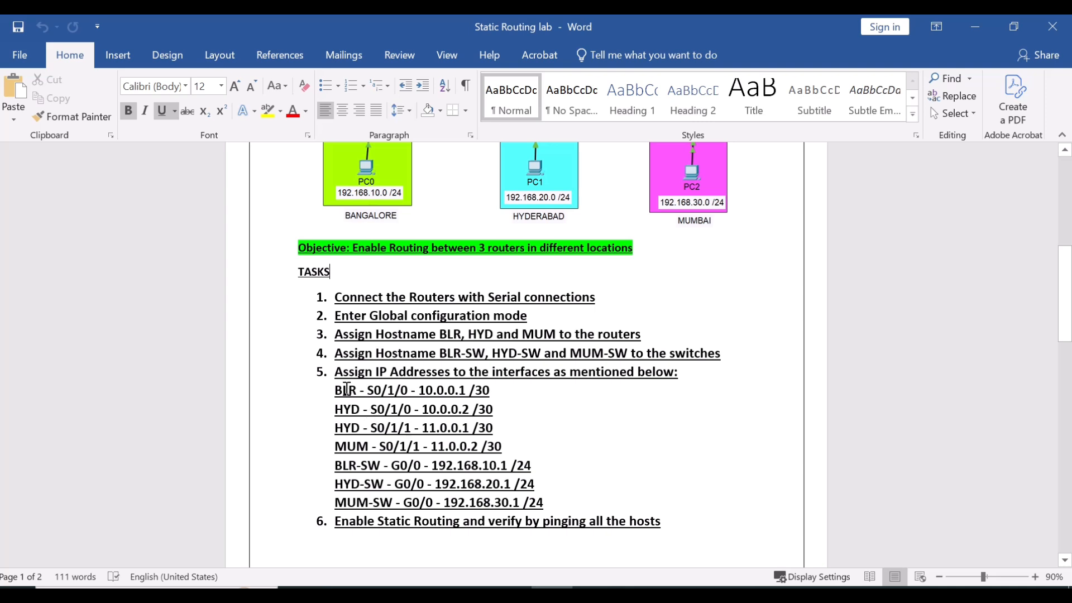
{"action": "left_click_drag", "start_coordinate": [338, 373], "coordinate": [692, 375]}
{"action": "left_click", "coordinate": [373, 390]}
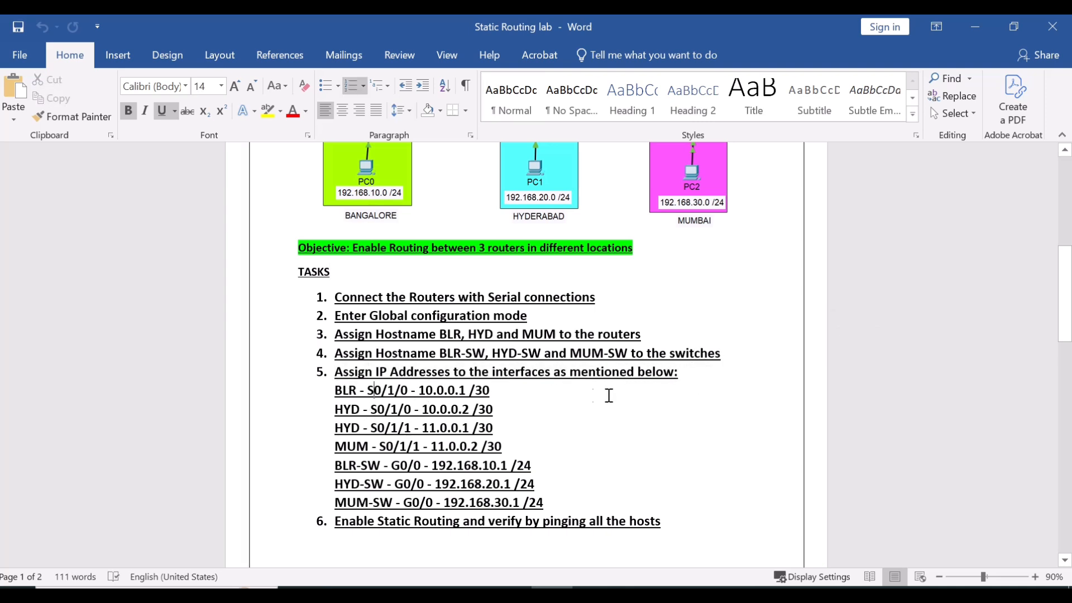
Return to Packet Tracer, open the BLR router's command line and move its window clear of the IP address list
{"action": "key", "text": "alt+Tab"}
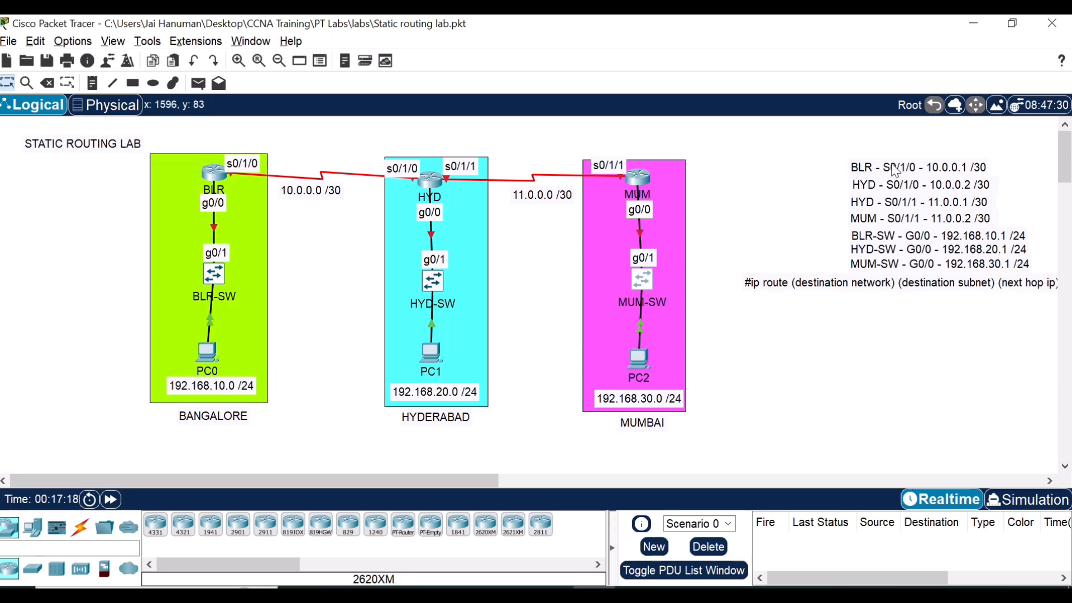
{"action": "left_click", "coordinate": [217, 178]}
{"action": "left_click_drag", "start_coordinate": [637, 30], "coordinate": [301, 35]}
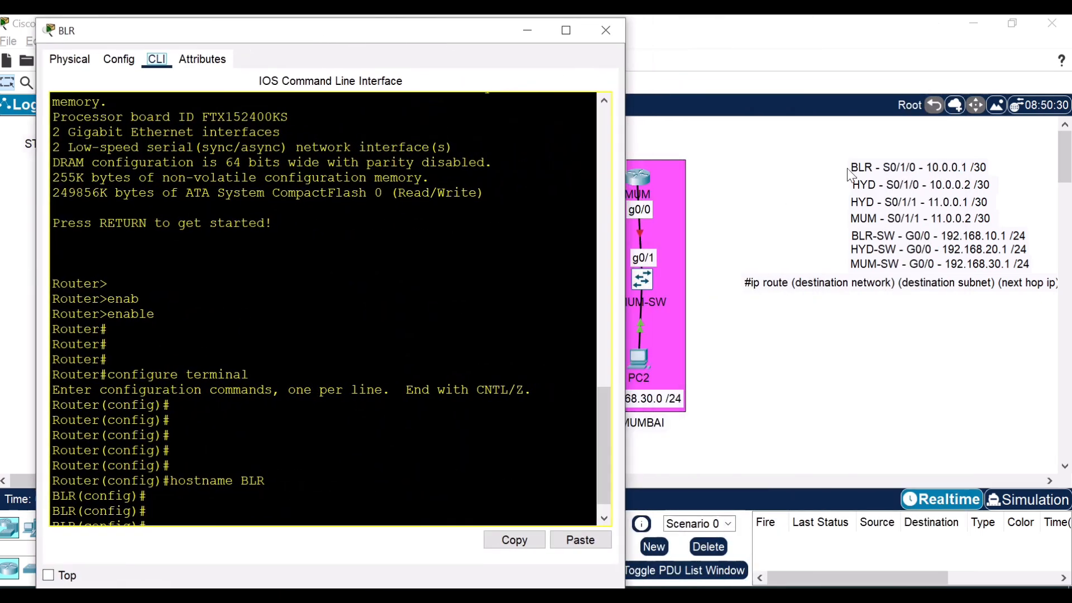
{"action": "key", "text": "Return"}
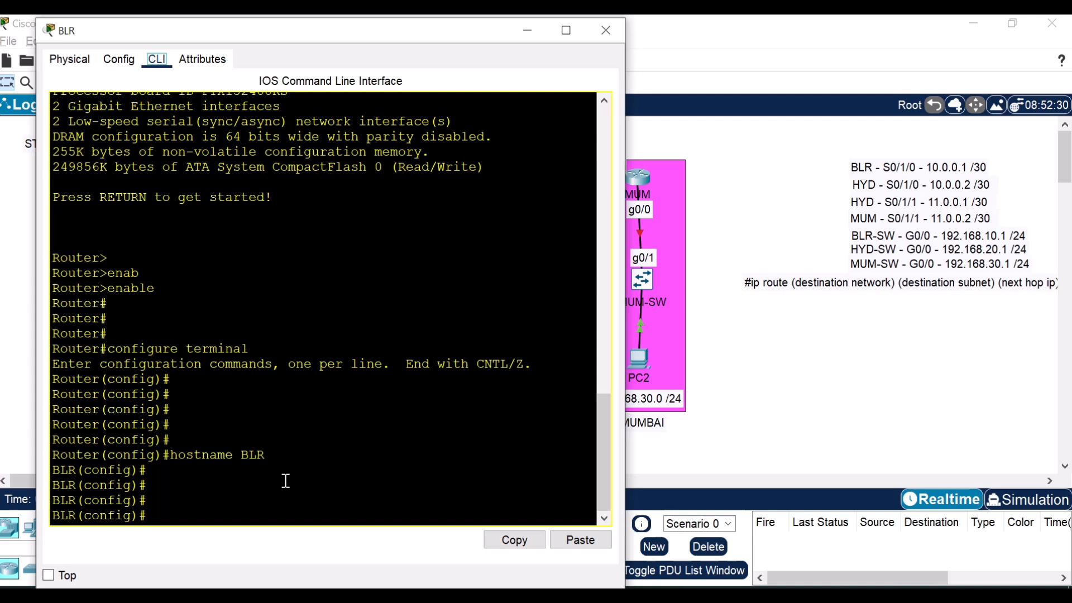
{"action": "key", "text": "Return"}
{"action": "key", "text": "Return"}
{"action": "key", "text": "Return"}
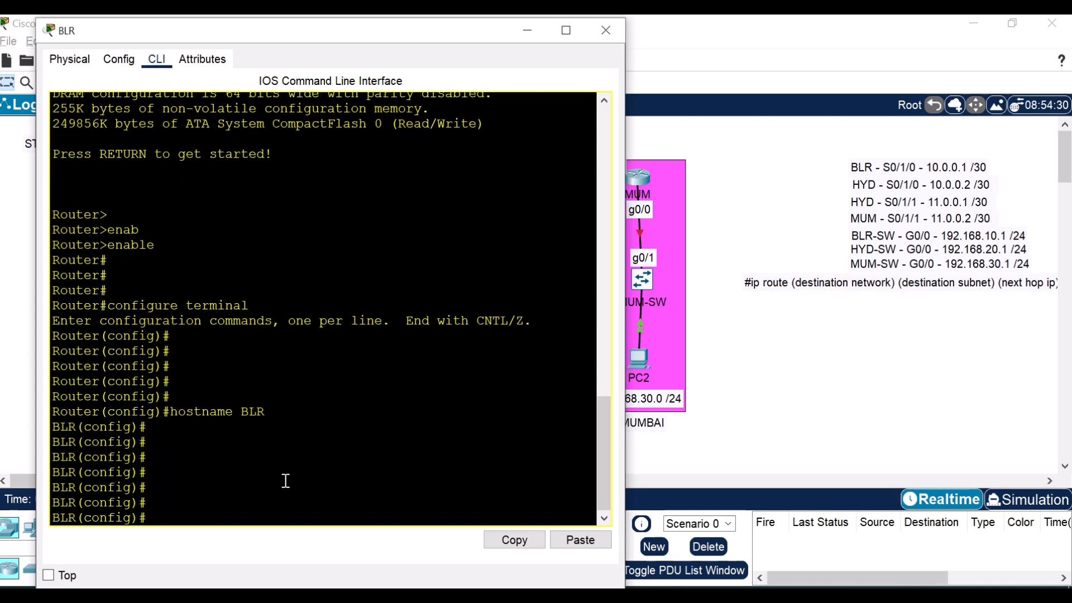
Enter interface configuration mode for serial interface s0/1/0 on the BLR router
{"action": "type", "text": "int"}
{"action": "key", "text": "Tab"}
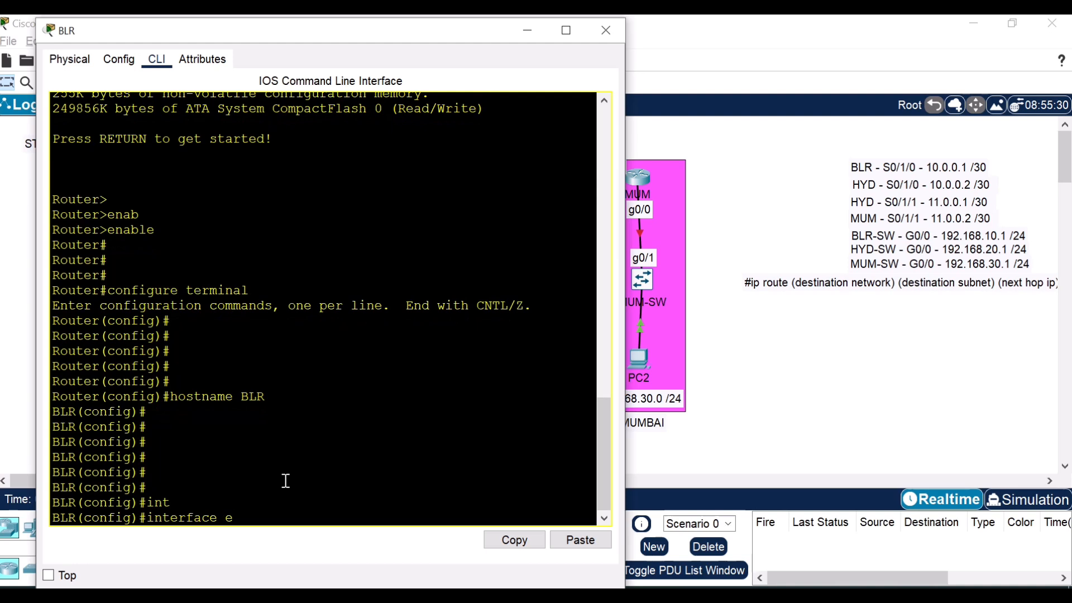
{"action": "key", "text": "Tab"}
{"action": "type", "text": "ser"}
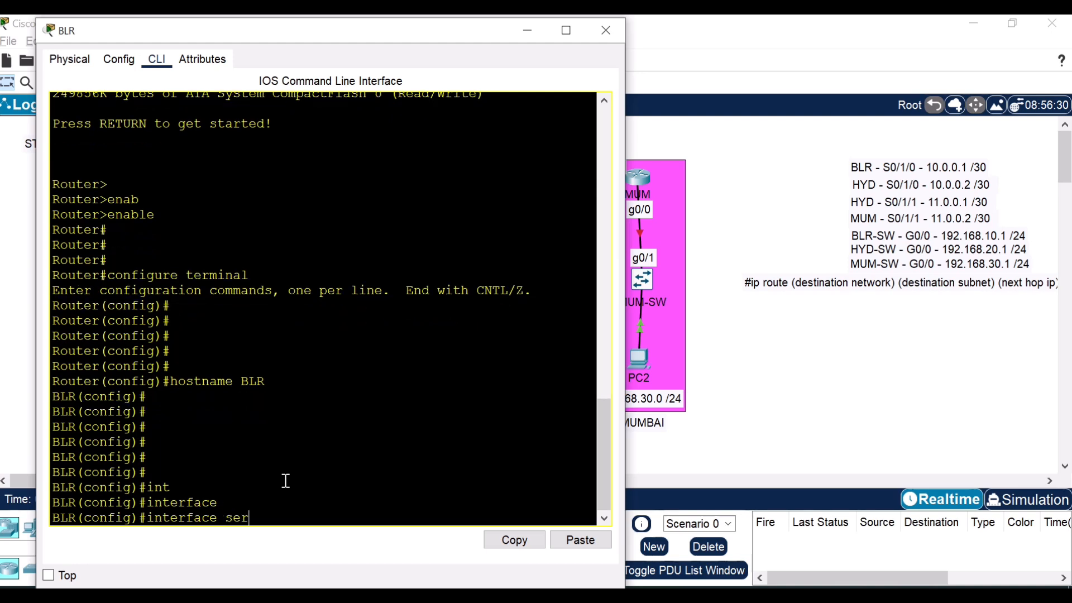
{"action": "key", "text": "BackSpace"}
{"action": "type", "text": "0/1/0"}
{"action": "key", "text": "Return"}
{"action": "key", "text": "Return"}
{"action": "key", "text": "Return"}
{"action": "key", "text": "Return"}
{"action": "key", "text": "Return"}
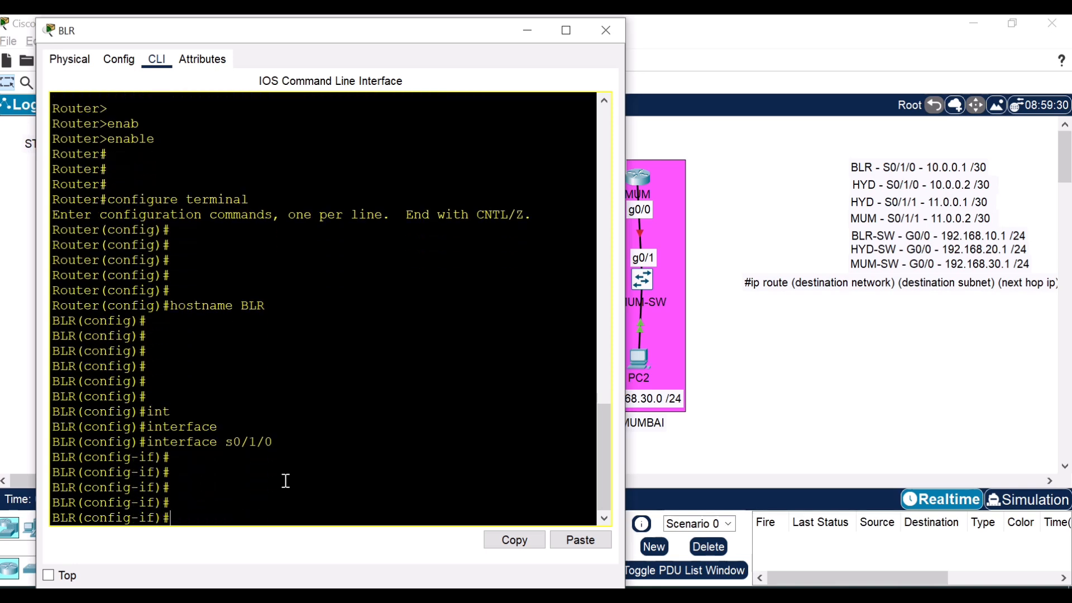
Assign IP address 10.0.0.1 with mask 255.255.255.252 to the BLR router's s0/1/0 interface and close its device window
{"action": "type", "text": "ip add"}
{"action": "key", "text": "Tab"}
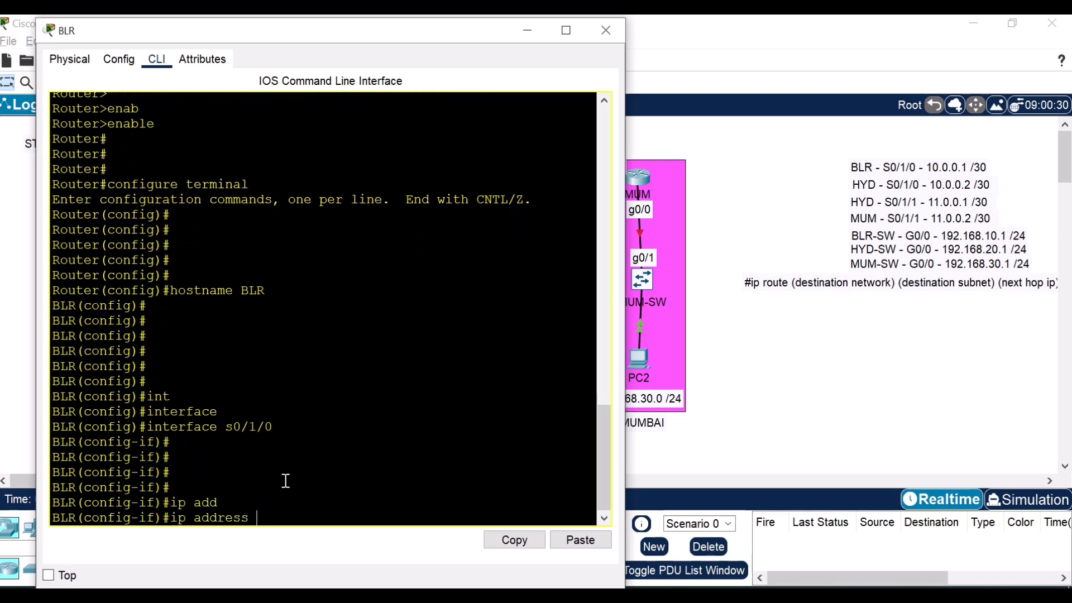
{"action": "type", "text": "192.16"}
{"action": "key", "text": "BackSpace"}
{"action": "key", "text": "BackSpace"}
{"action": "key", "text": "BackSpace"}
{"action": "key", "text": "BackSpace"}
{"action": "key", "text": "BackSpace"}
{"action": "type", "text": "0"}
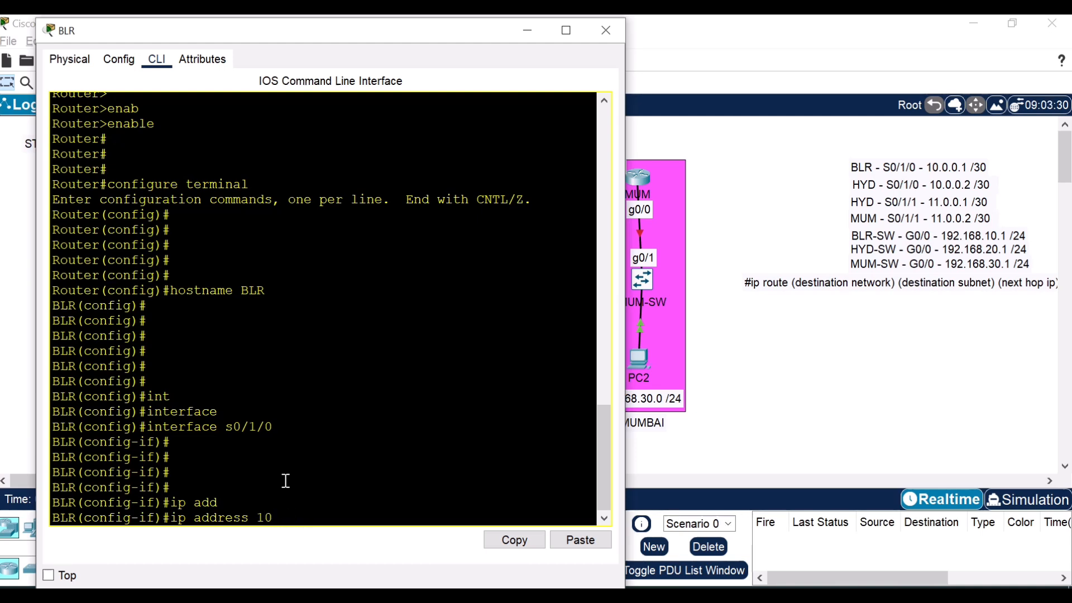
{"action": "type", "text": ".0.0."}
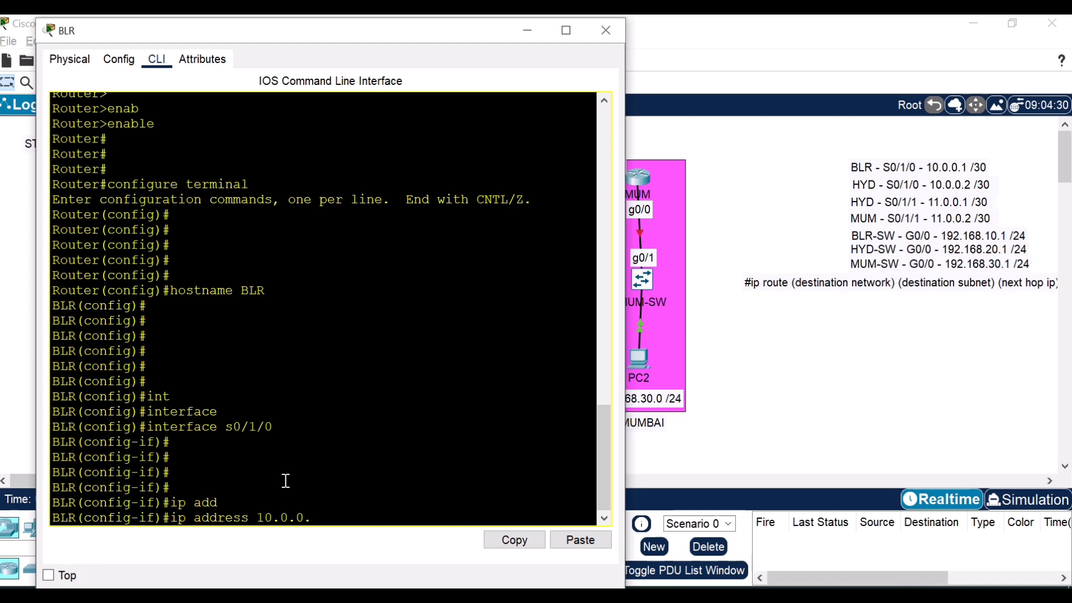
{"action": "type", "text": "1 255.255.255.252"}
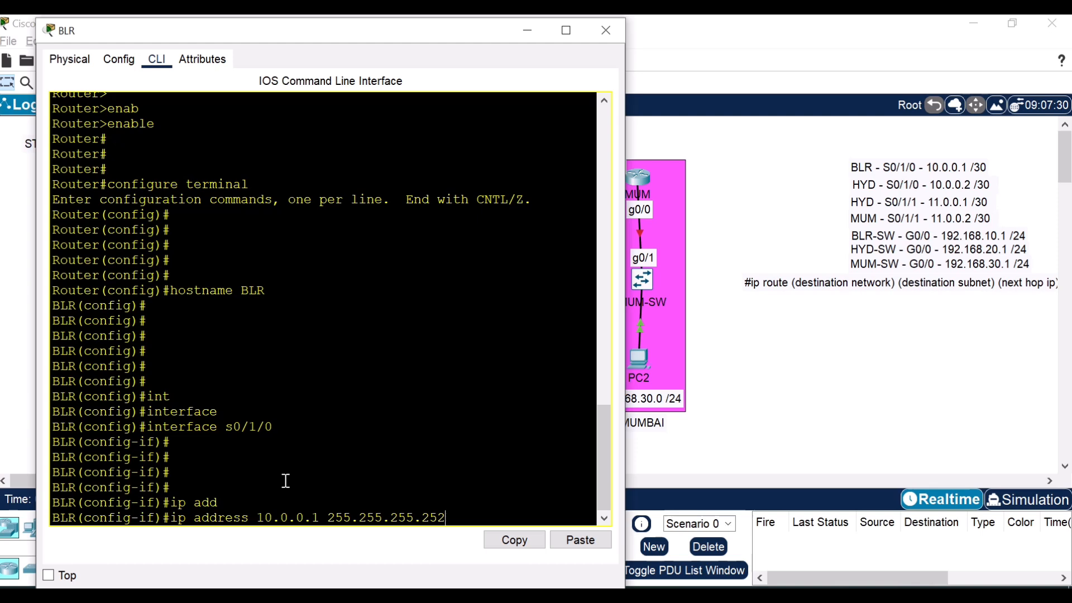
{"action": "key", "text": "Return"}
{"action": "key", "text": "Return"}
{"action": "key", "text": "Return"}
{"action": "key", "text": "Return"}
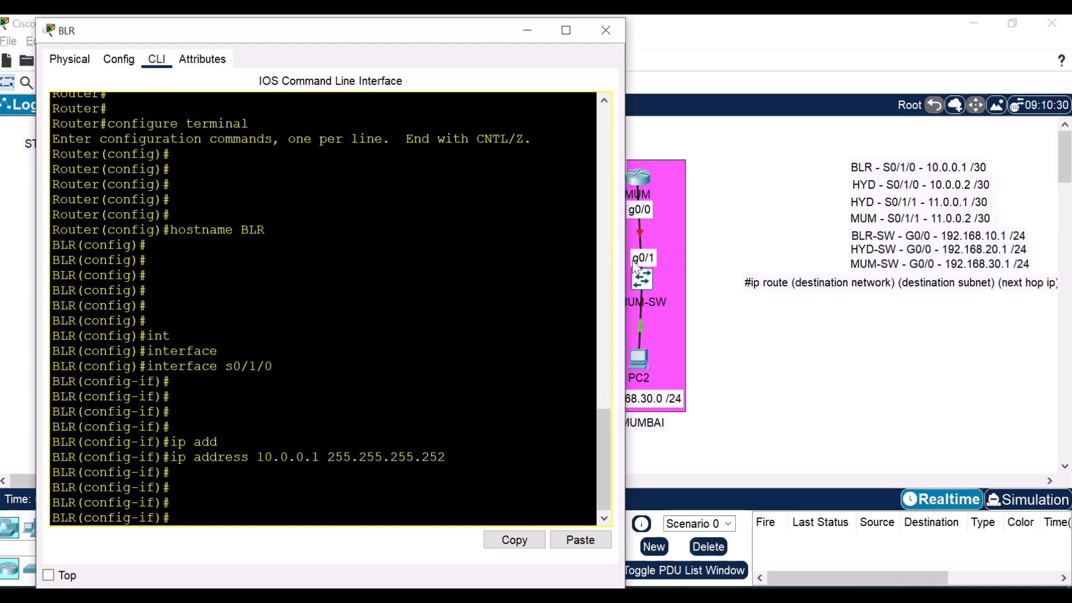
{"action": "left_click", "coordinate": [606, 31]}
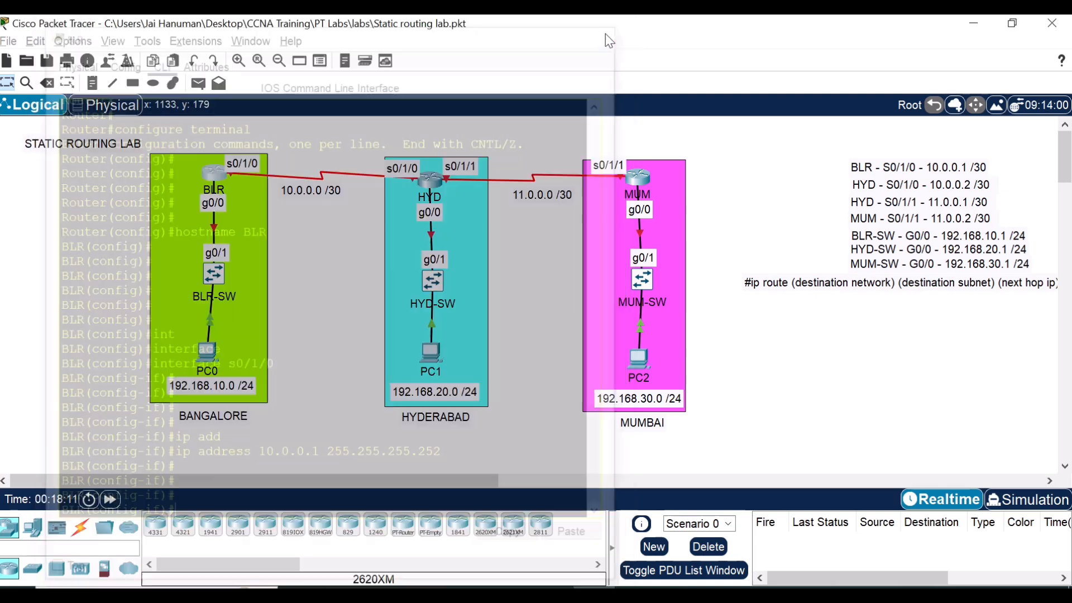
Open the HYD router's command line, clear of the address list, and enter interface configuration mode for s0/1/0
{"action": "left_click", "coordinate": [433, 184]}
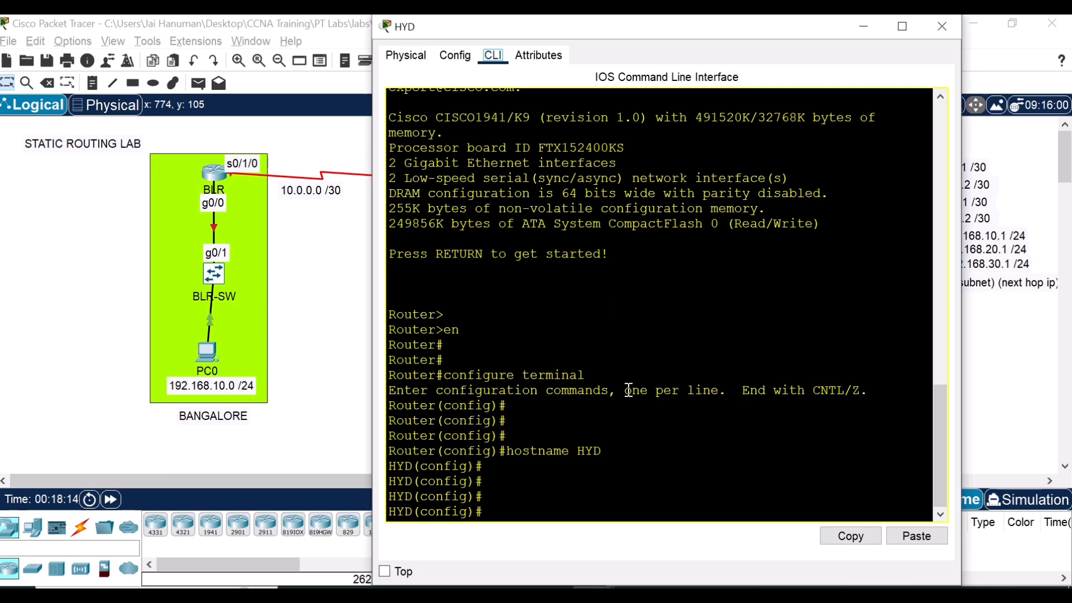
{"action": "key", "text": "Return"}
{"action": "key", "text": "Return"}
{"action": "key", "text": "Return"}
{"action": "type", "text": "i"}
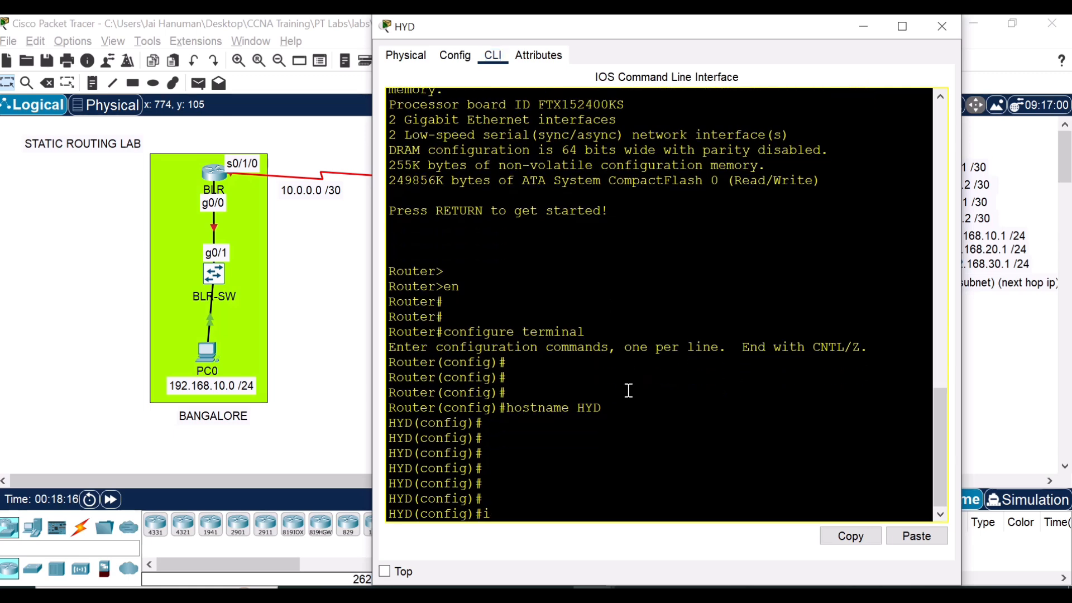
{"action": "left_click_drag", "start_coordinate": [677, 43], "coordinate": [366, 43]}
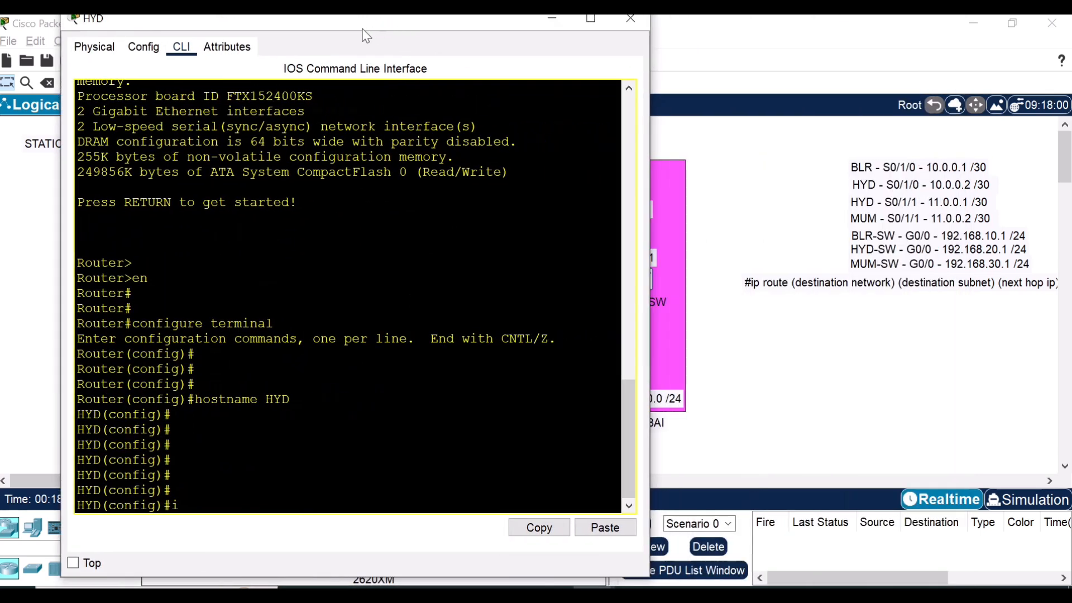
{"action": "type", "text": "nt"}
{"action": "key", "text": "Tab"}
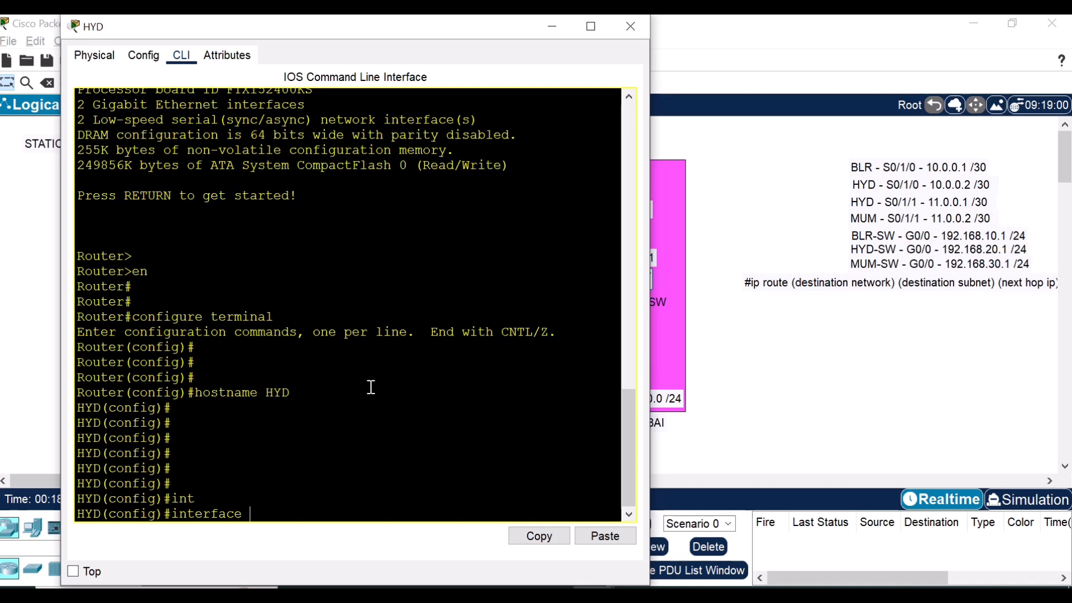
{"action": "type", "text": "s0"}
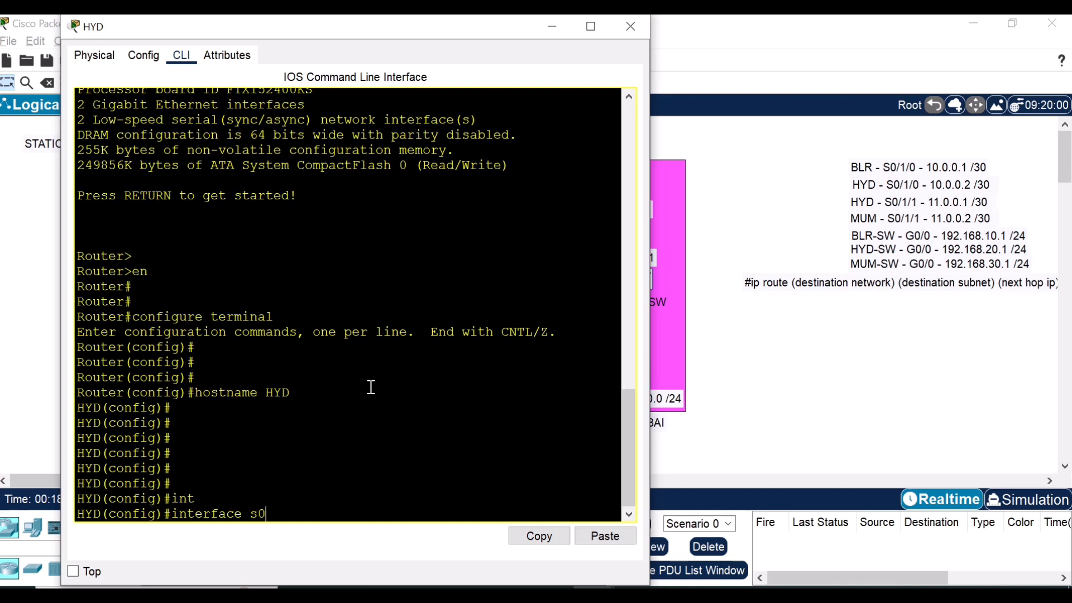
{"action": "type", "text": "/1/0"}
{"action": "key", "text": "Return"}
{"action": "key", "text": "Return"}
Assign IP address 10.0.0.2 with mask 255.255.255.252 to the HYD router's s0/1/0 interface
{"action": "type", "text": "ip add"}
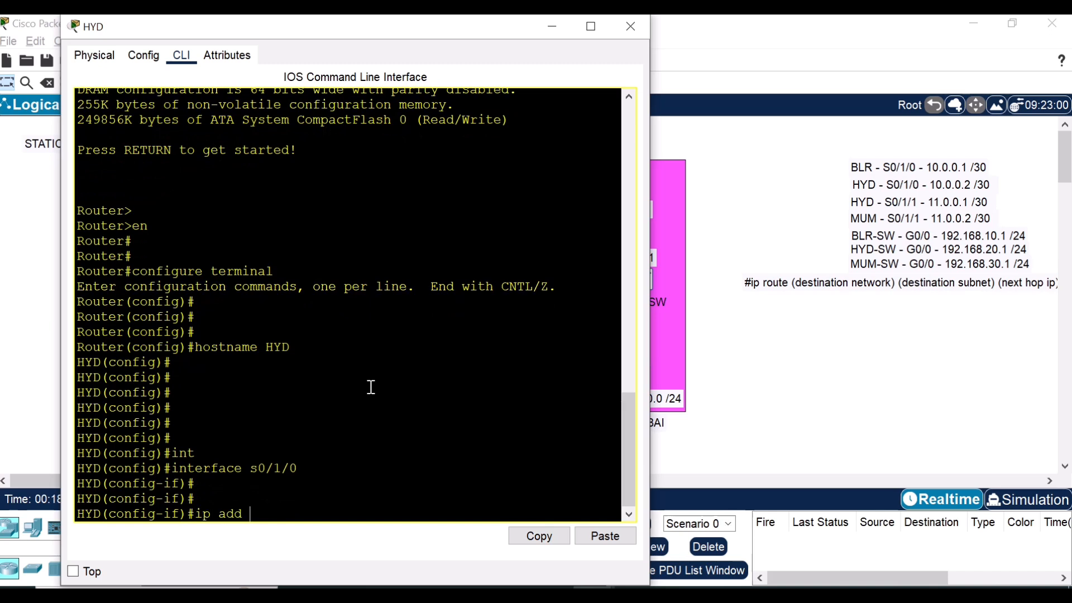
{"action": "key", "text": "Tab"}
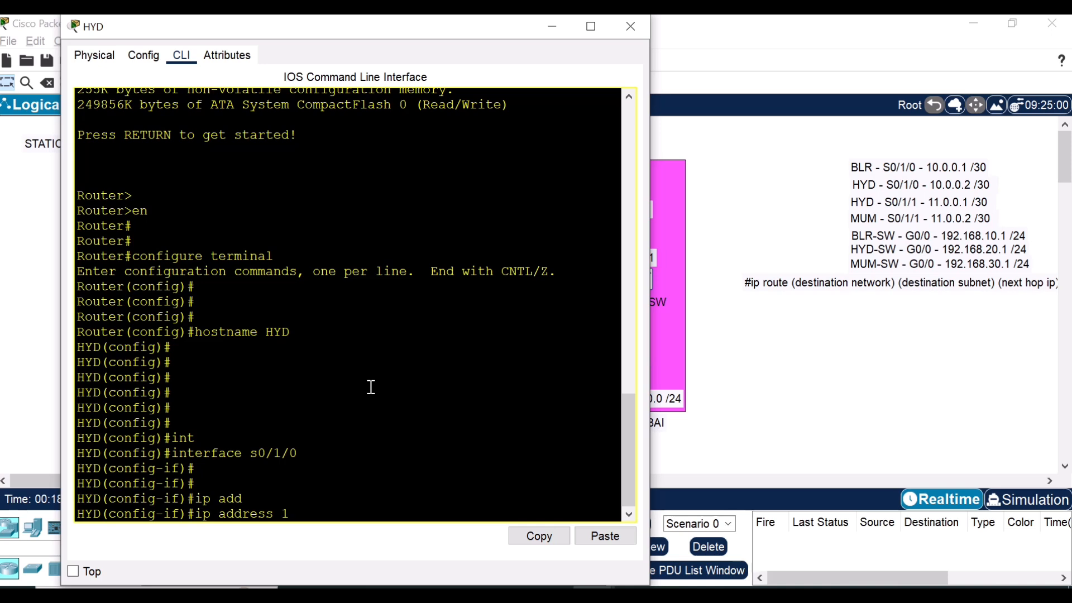
{"action": "type", "text": "10.0.0.2 255.255.255.252"}
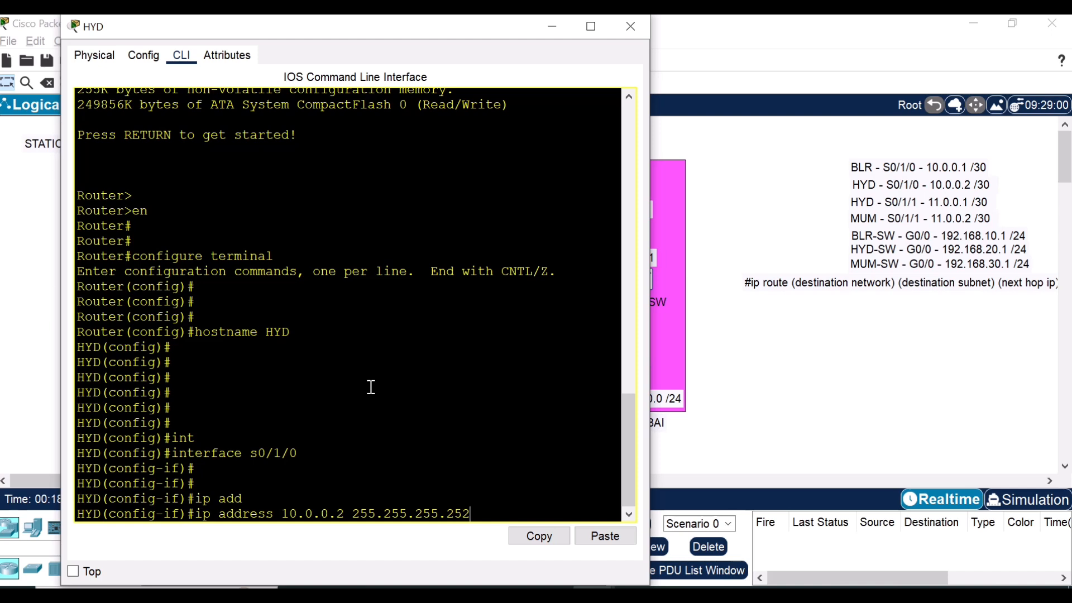
{"action": "key", "text": "Return"}
{"action": "key", "text": "Return"}
{"action": "key", "text": "Return"}
{"action": "key", "text": "Return"}
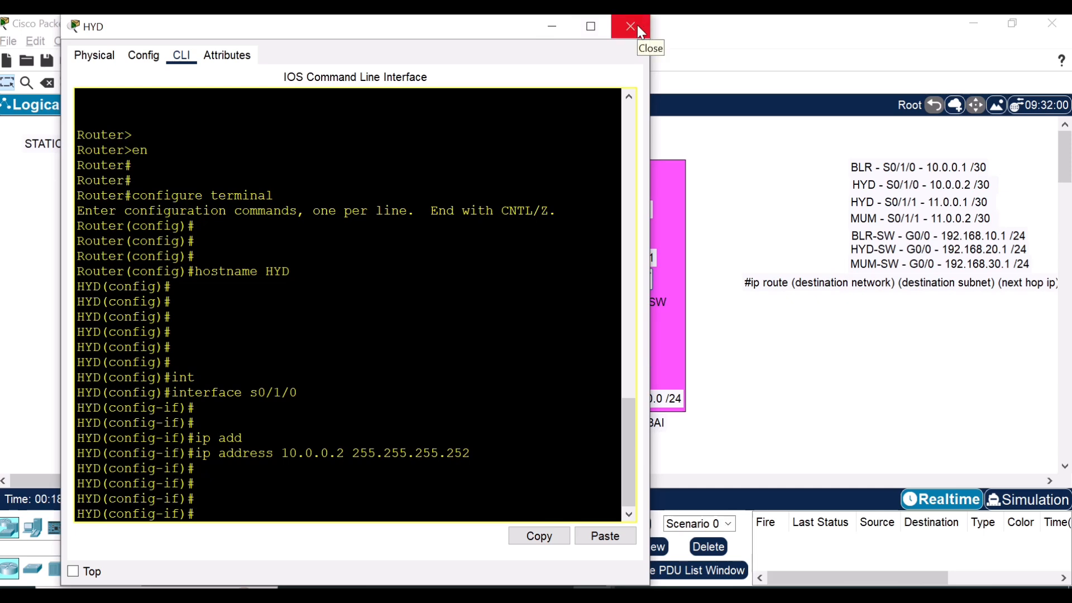
Exit s0/1/0 on the HYD router and enter interface configuration mode for serial interface s0/1/1
{"action": "key", "text": "alt+Tab"}
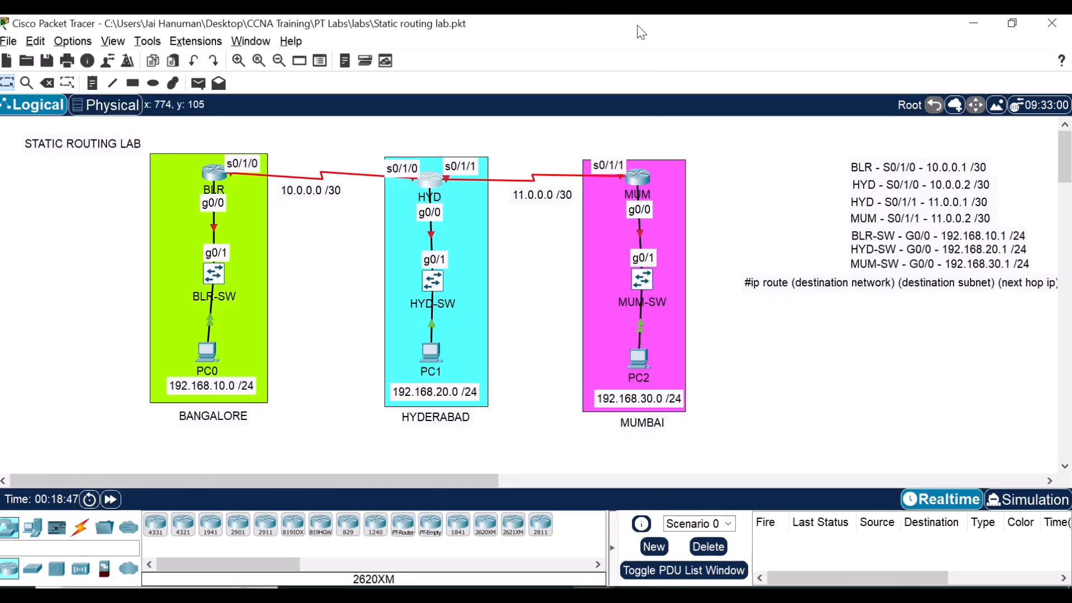
{"action": "key", "text": "alt+Tab"}
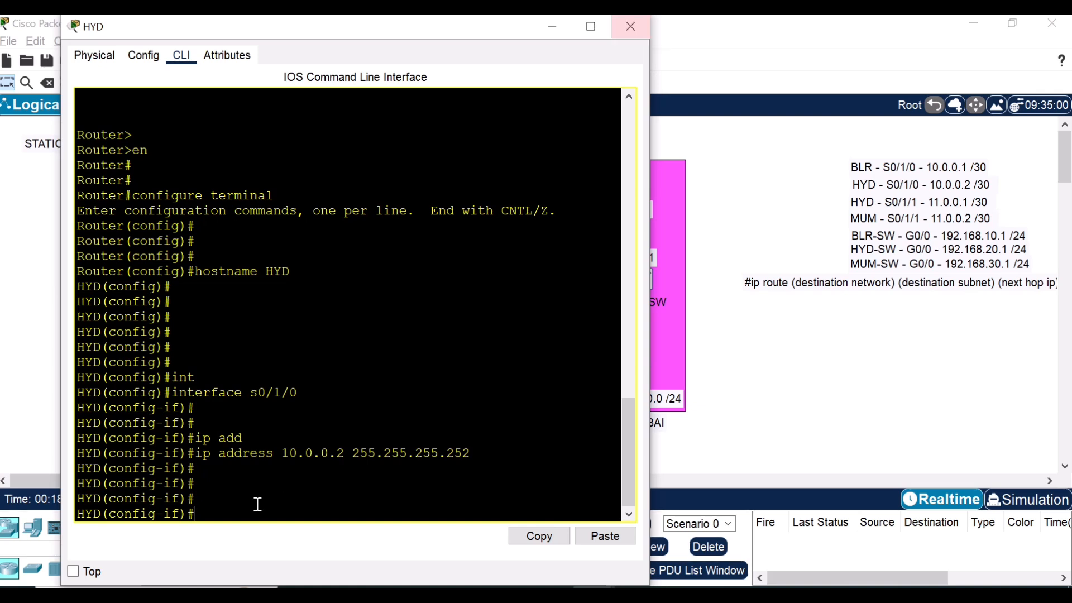
{"action": "type", "text": "exit"}
{"action": "key", "text": "Return"}
{"action": "key", "text": "Return"}
{"action": "key", "text": "Return"}
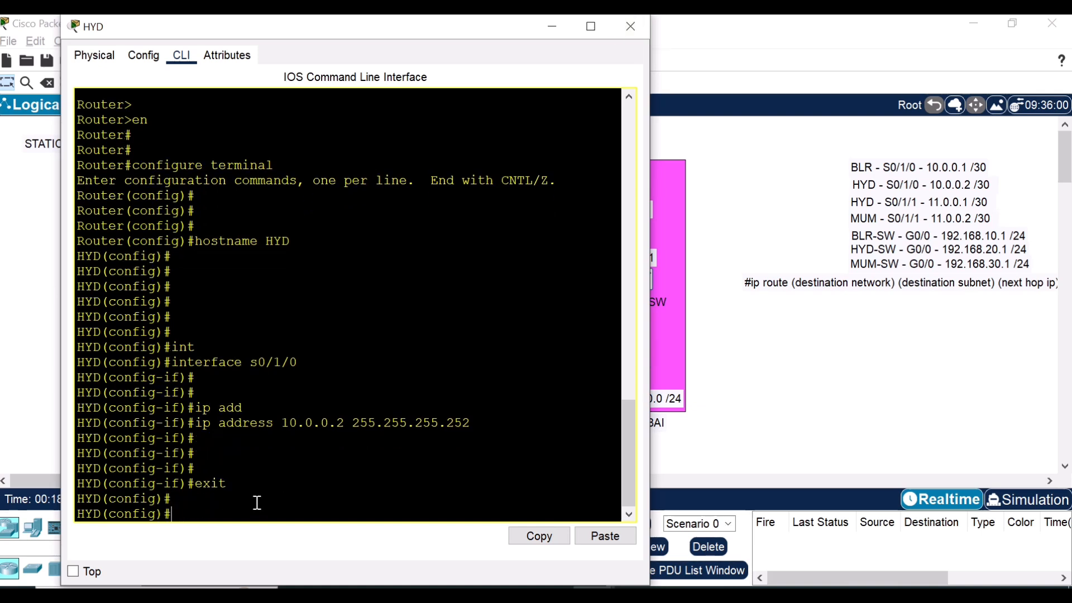
{"action": "type", "text": "int"}
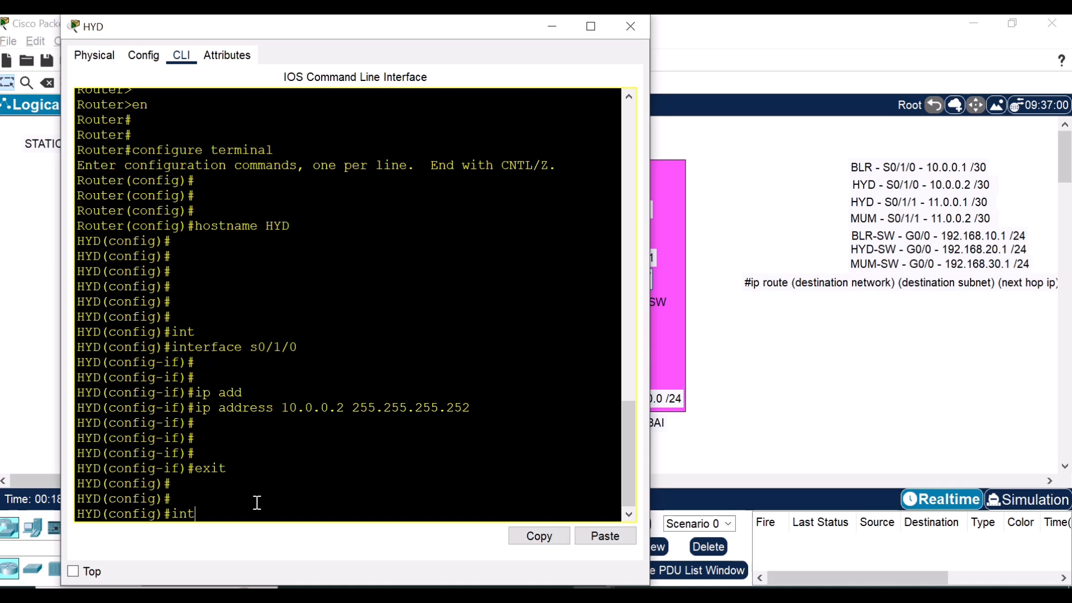
{"action": "key", "text": "Tab"}
{"action": "type", "text": "s"}
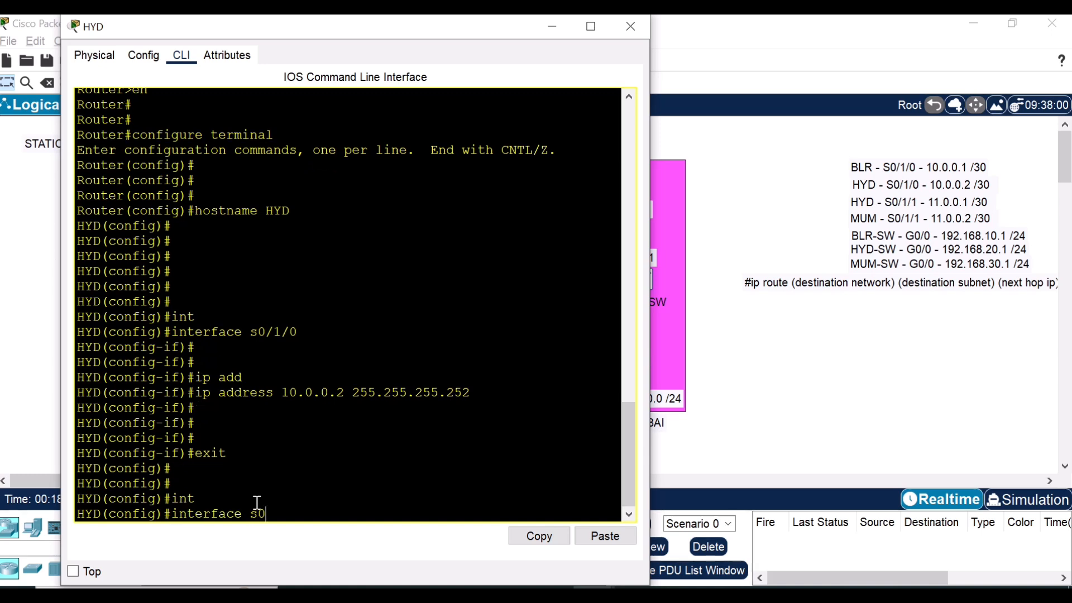
{"action": "type", "text": "0/1/1"}
{"action": "key", "text": "Return"}
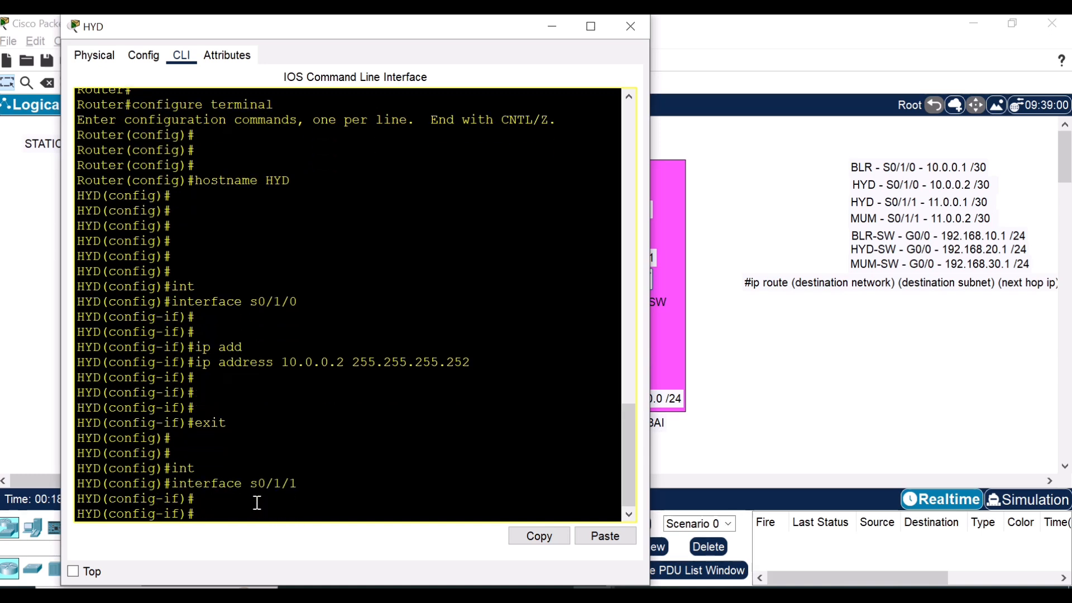
{"action": "key", "text": "Return"}
{"action": "key", "text": "Return"}
Assign IP address 11.0.0.1 with mask 255.255.255.252 to the HYD router's s0/1/1 interface and close its device window
{"action": "type", "text": "ip add"}
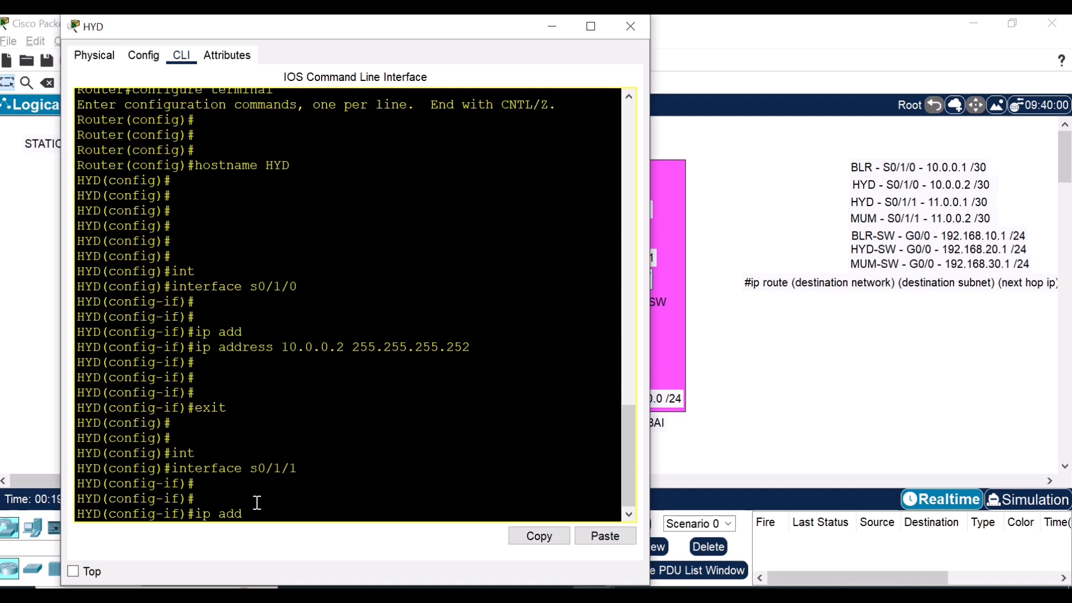
{"action": "type", "text": " 11.0.0.1 255.255.255.252"}
{"action": "key", "text": "Return"}
{"action": "key", "text": "Return"}
{"action": "key", "text": "Return"}
{"action": "key", "text": "Return"}
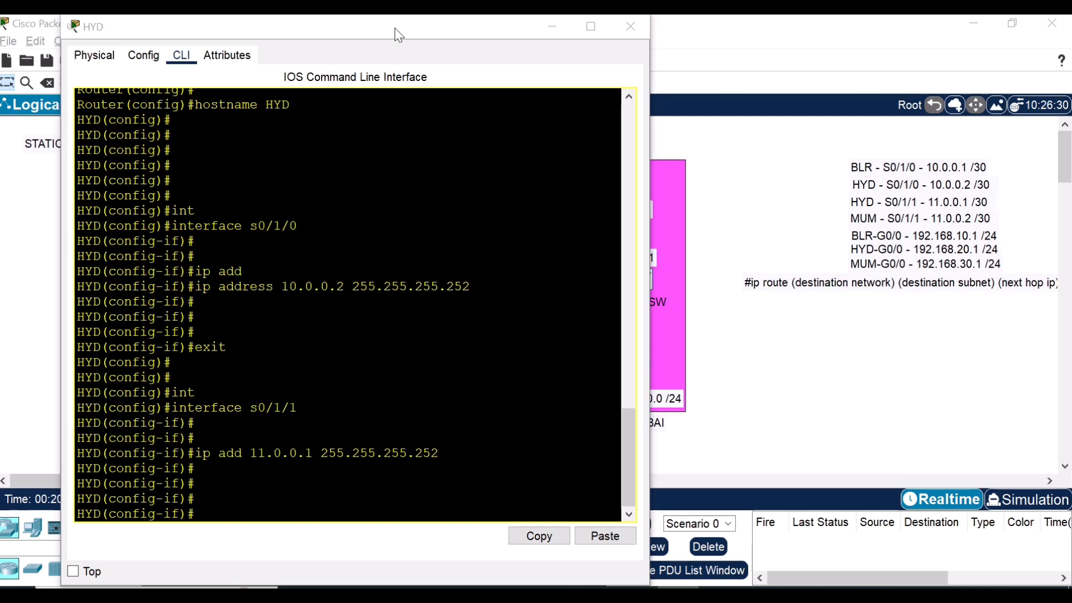
{"action": "left_click_drag", "start_coordinate": [394, 28], "coordinate": [367, 30]}
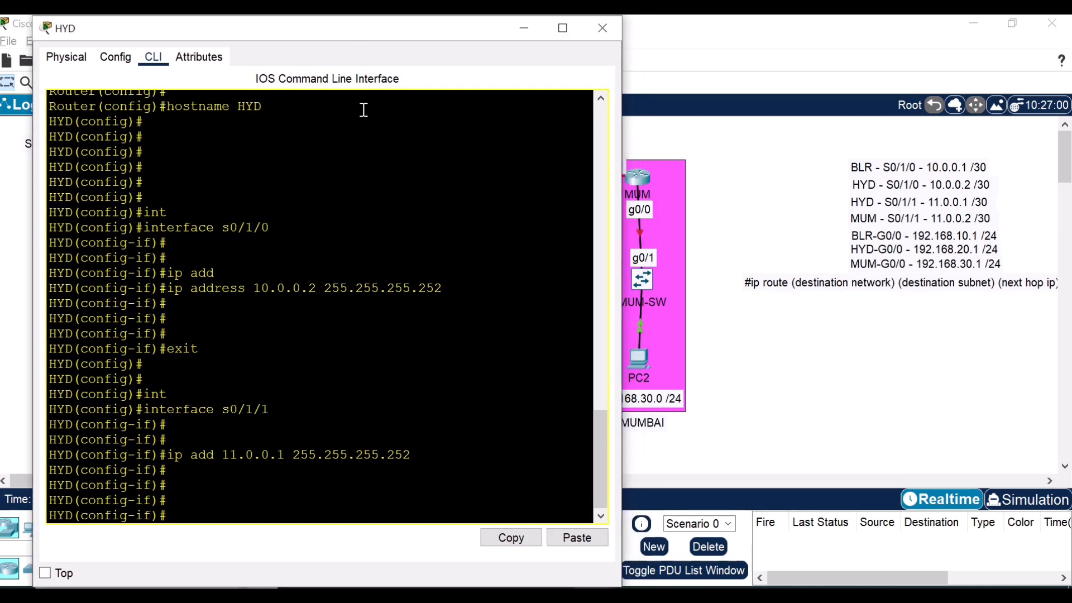
{"action": "left_click", "coordinate": [347, 484]}
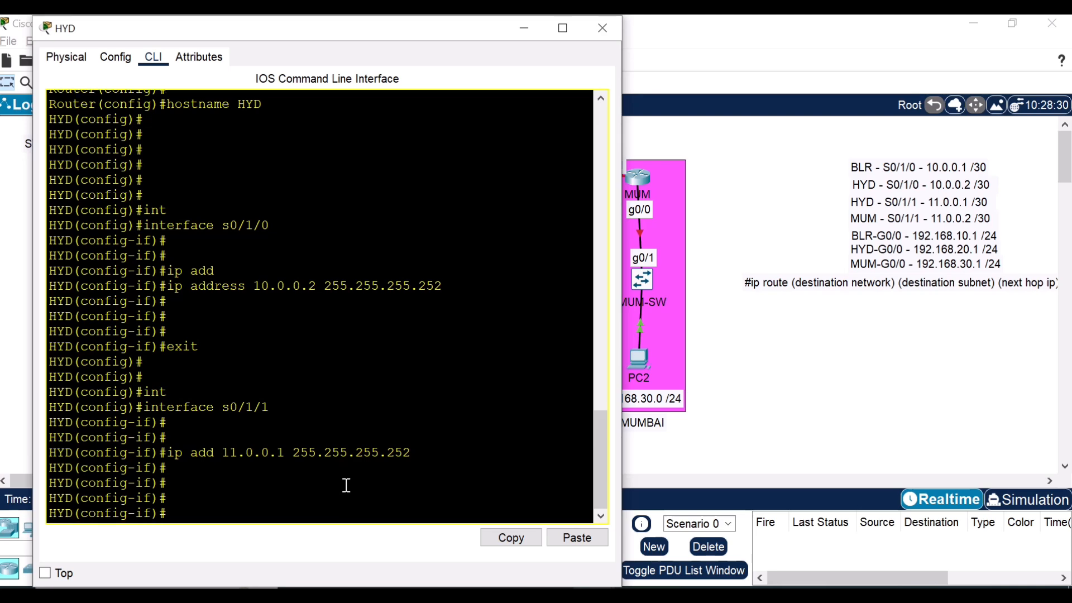
{"action": "left_click", "coordinate": [600, 35]}
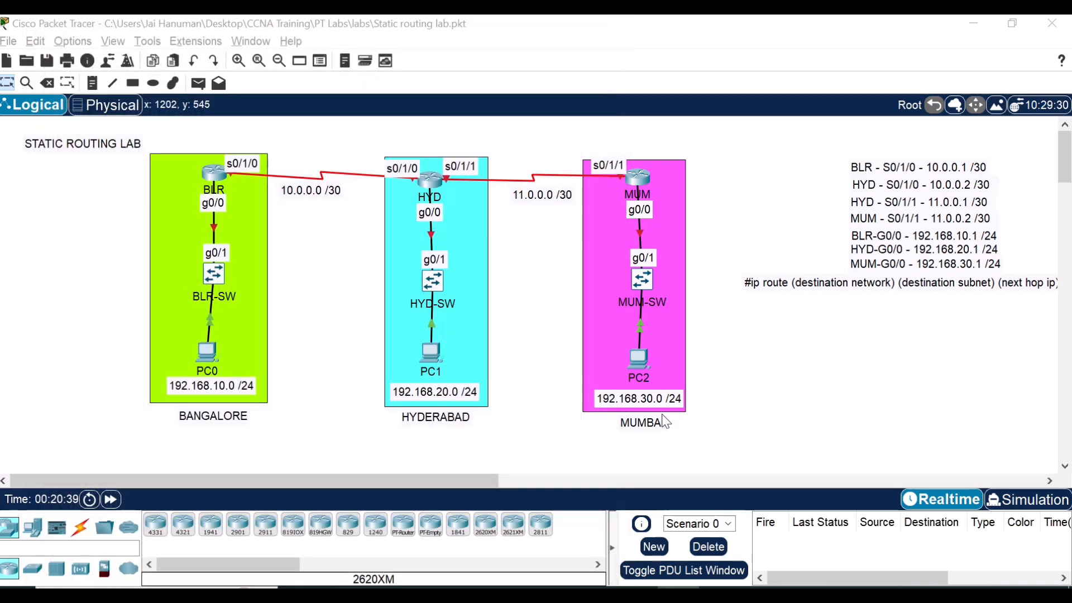
Reopen the BLR router's command line, move its window clear of the IP address list and go to the current prompt
{"action": "left_click", "coordinate": [217, 180]}
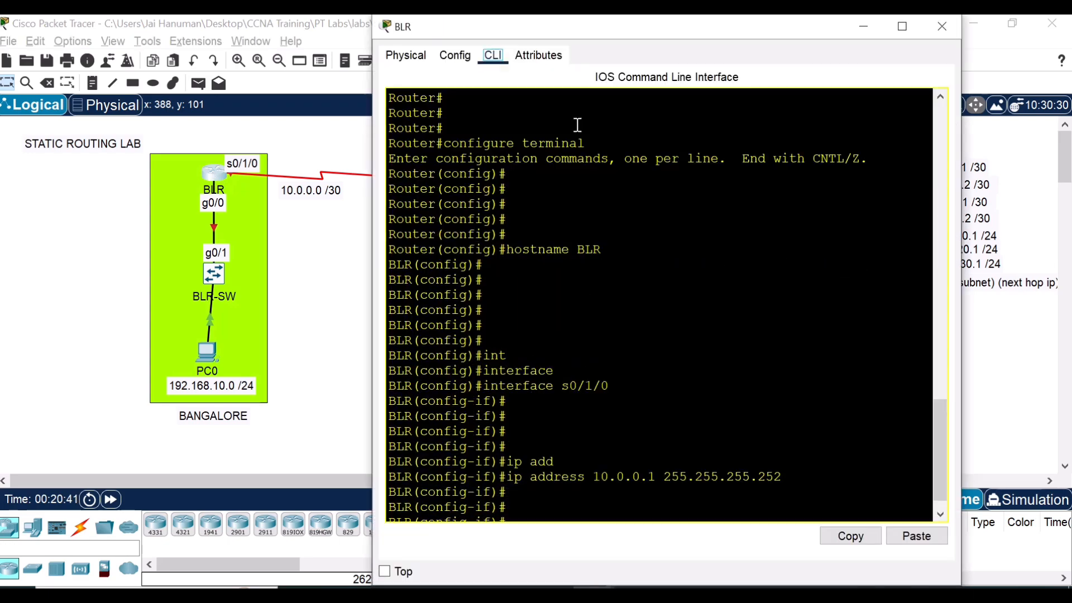
{"action": "left_click_drag", "start_coordinate": [577, 22], "coordinate": [306, 21]}
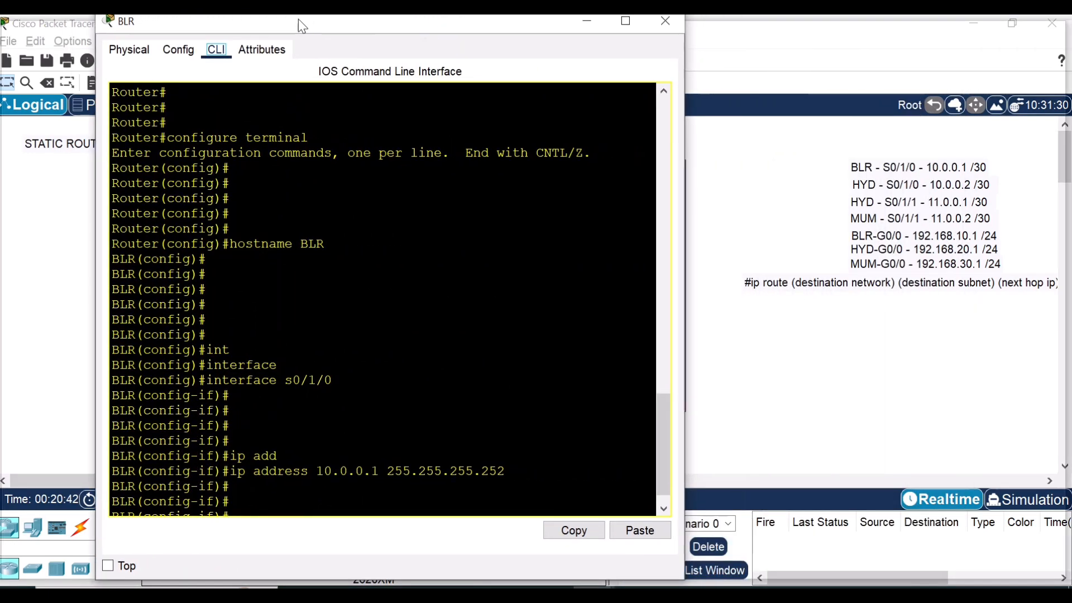
{"action": "double_click", "coordinate": [299, 19]}
{"action": "left_click", "coordinate": [1014, 26]}
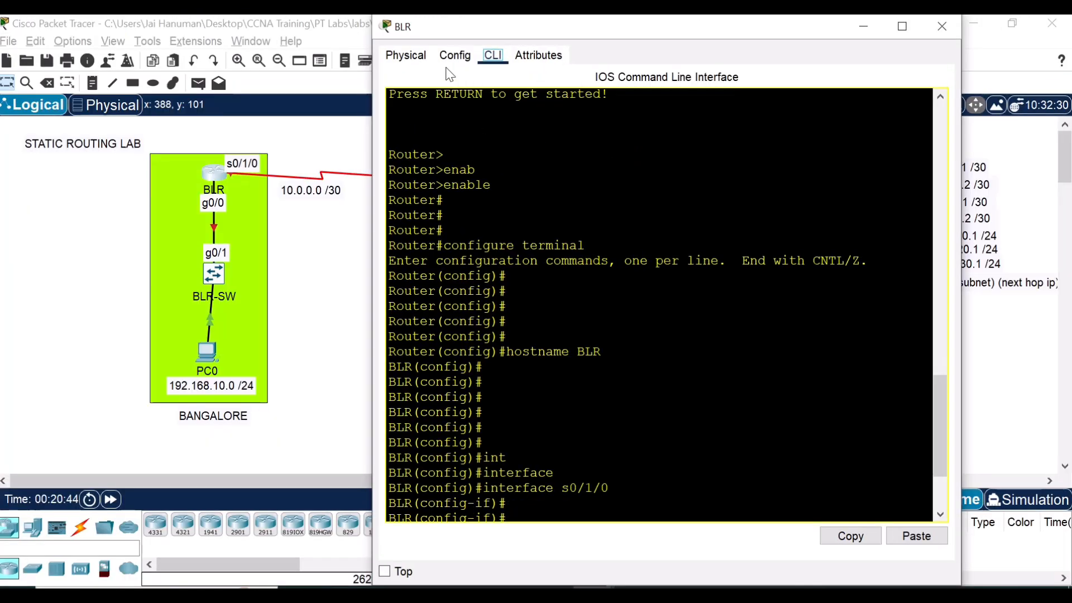
{"action": "left_click_drag", "start_coordinate": [592, 23], "coordinate": [262, 42]}
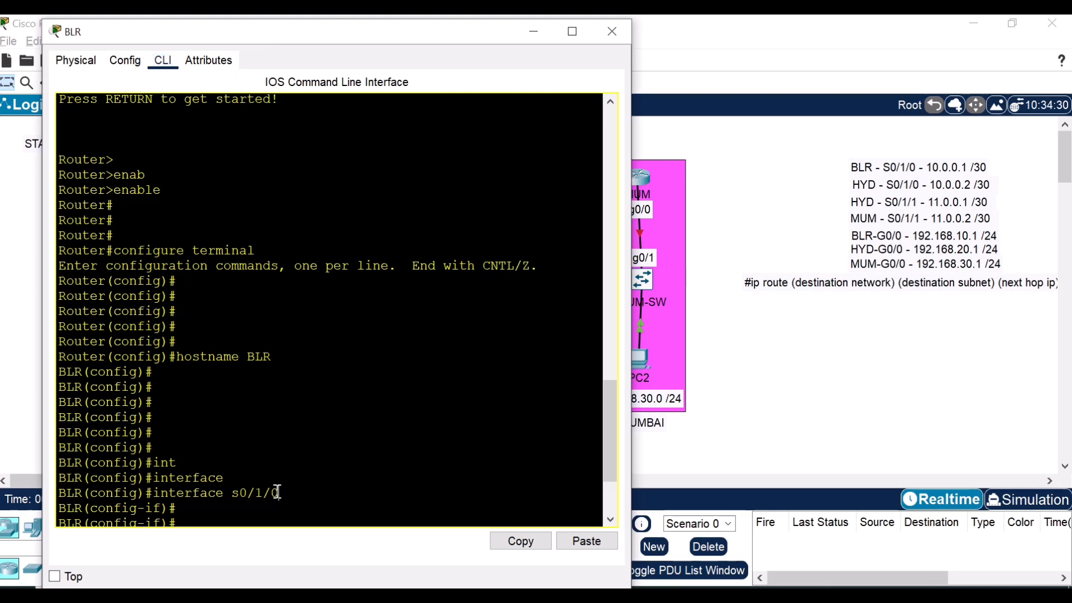
{"action": "scroll", "coordinate": [279, 491], "scroll_direction": "down", "scroll_amount": 3}
{"action": "key", "text": "Return"}
{"action": "key", "text": "Return"}
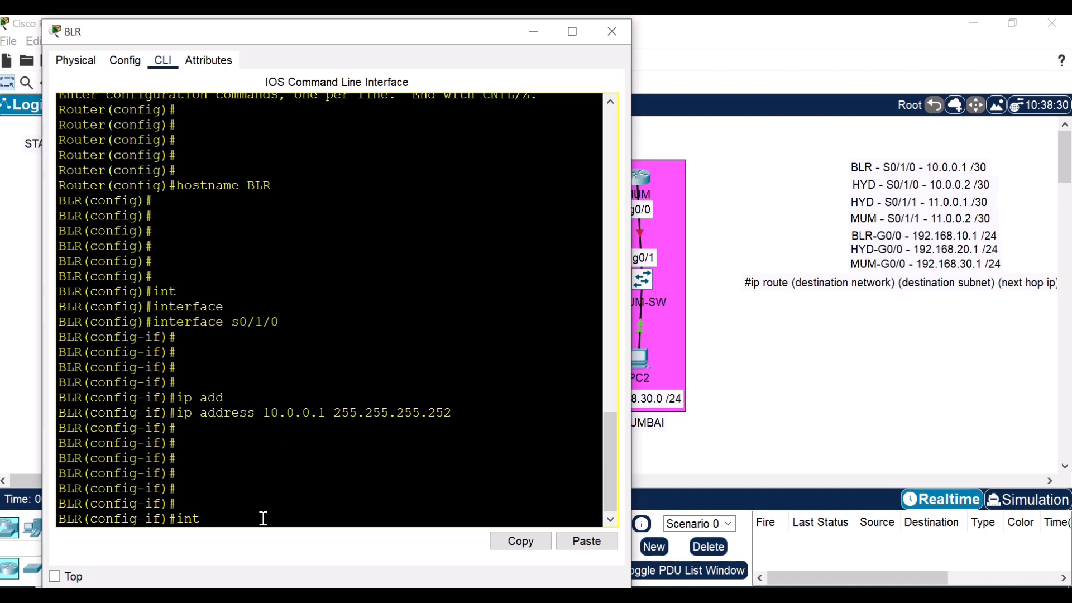
Switch the BLR router to interface configuration mode for Gigabit interface g0/0
{"action": "type", "text": "int g0/0"}
{"action": "key", "text": "Return"}
{"action": "key", "text": "Return"}
{"action": "key", "text": "Return"}
{"action": "key", "text": "Return"}
Assign IP address 192.168.10.1 with mask 255.255.255.0 to the BLR router's g0/0 interface
{"action": "type", "text": "ip add"}
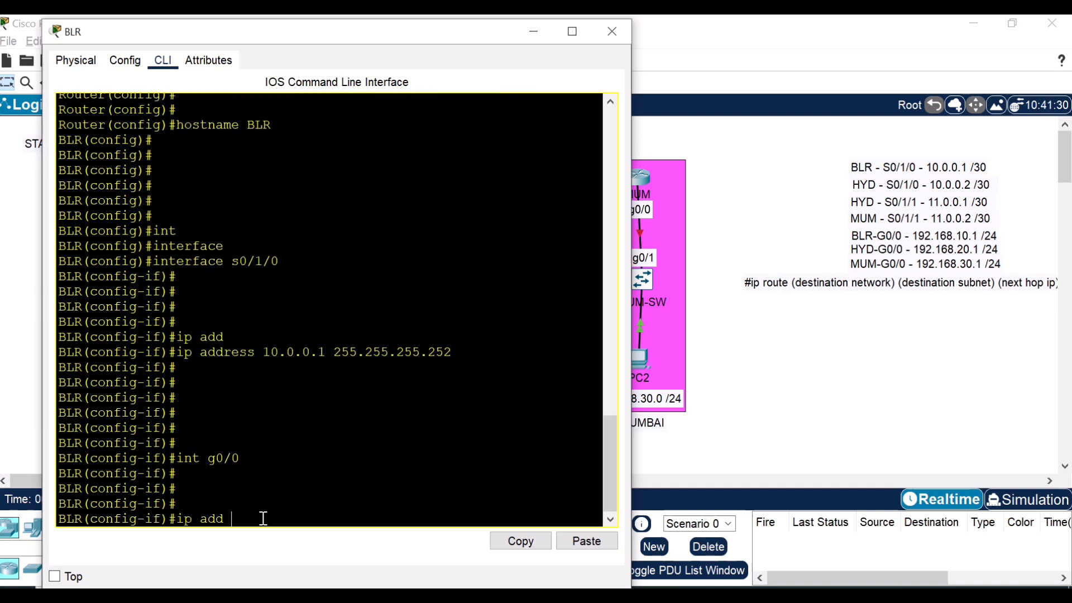
{"action": "type", "text": " 192."}
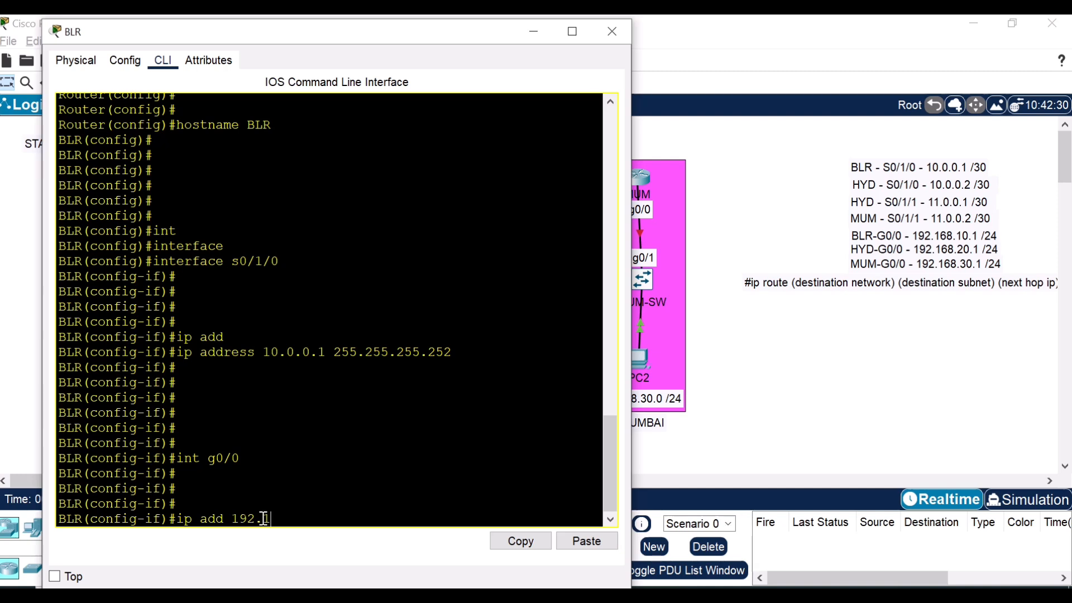
{"action": "type", "text": "168.1"}
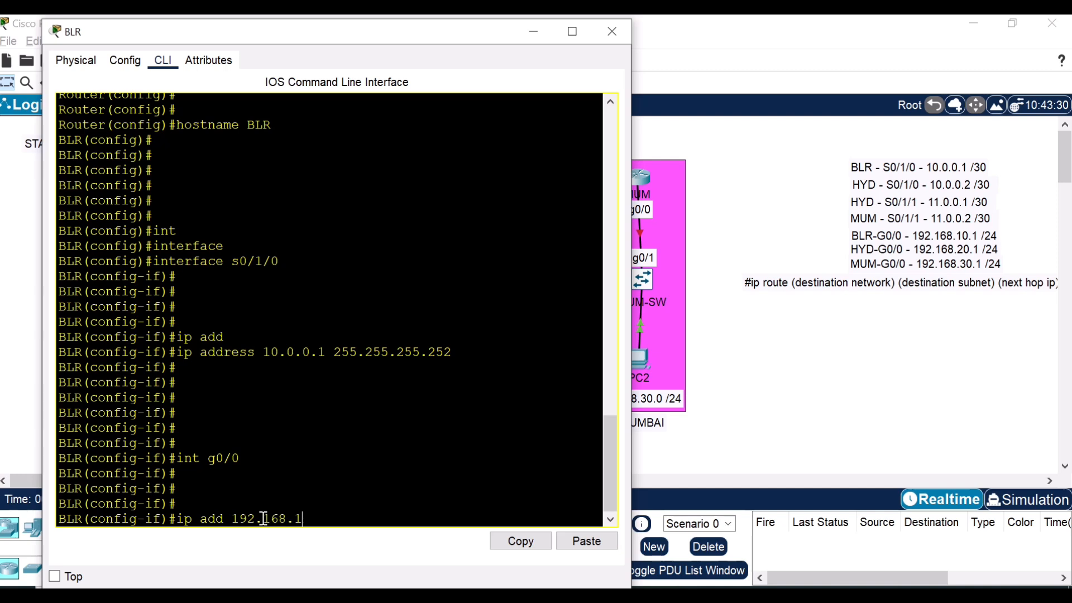
{"action": "type", "text": "0.1 255.255.255.0"}
{"action": "key", "text": "Return"}
{"action": "key", "text": "Return"}
{"action": "key", "text": "Return"}
{"action": "key", "text": "Return"}
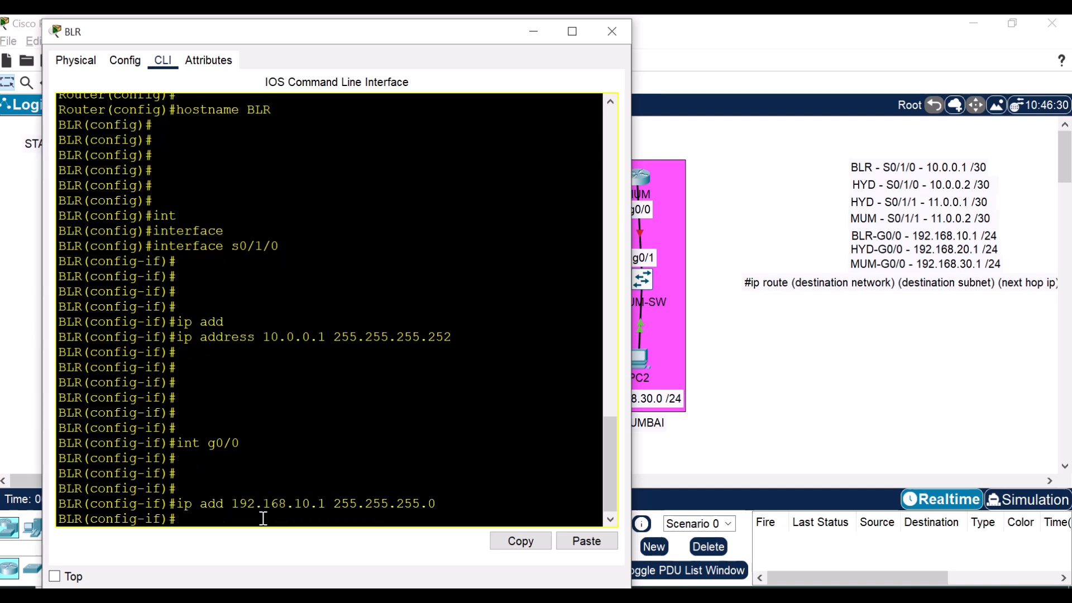
Leave interface configuration mode on the BLR router with exit and close its device window
{"action": "type", "text": "exi"}
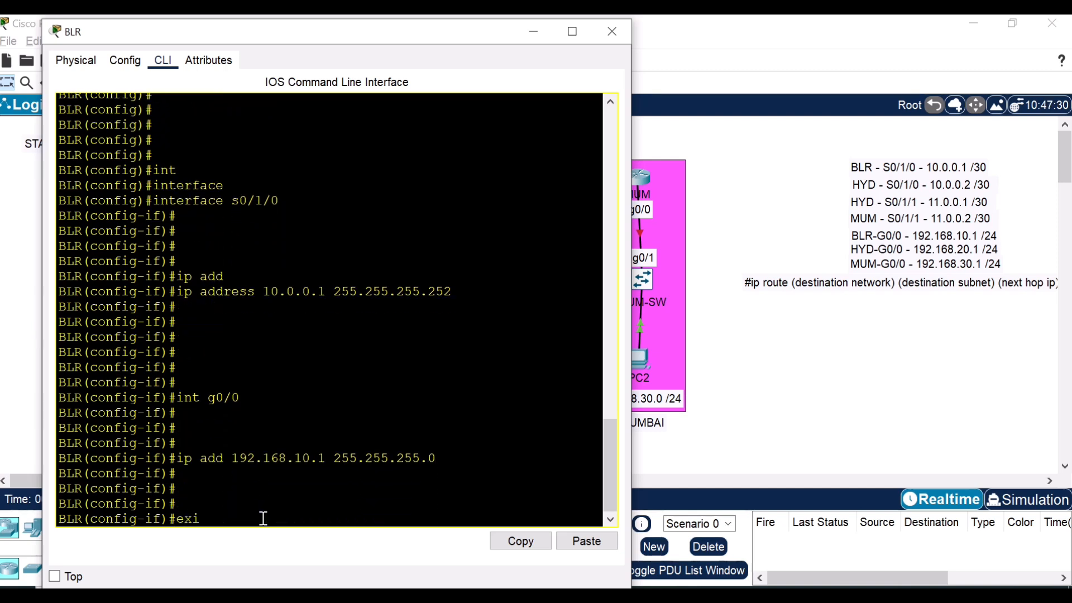
{"action": "type", "text": "t"}
{"action": "key", "text": "Return"}
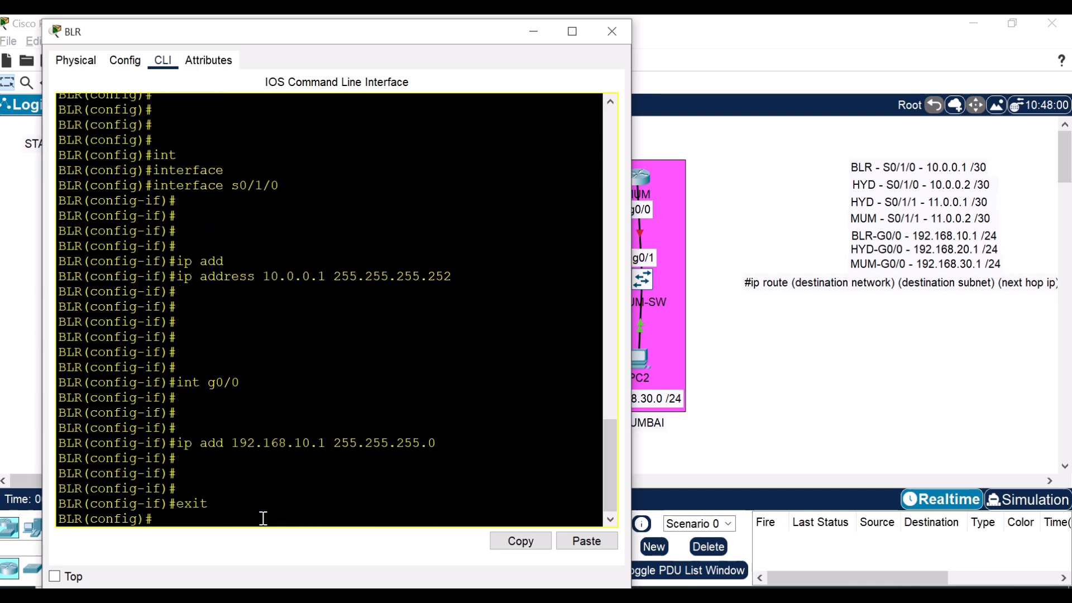
{"action": "left_click", "coordinate": [612, 31]}
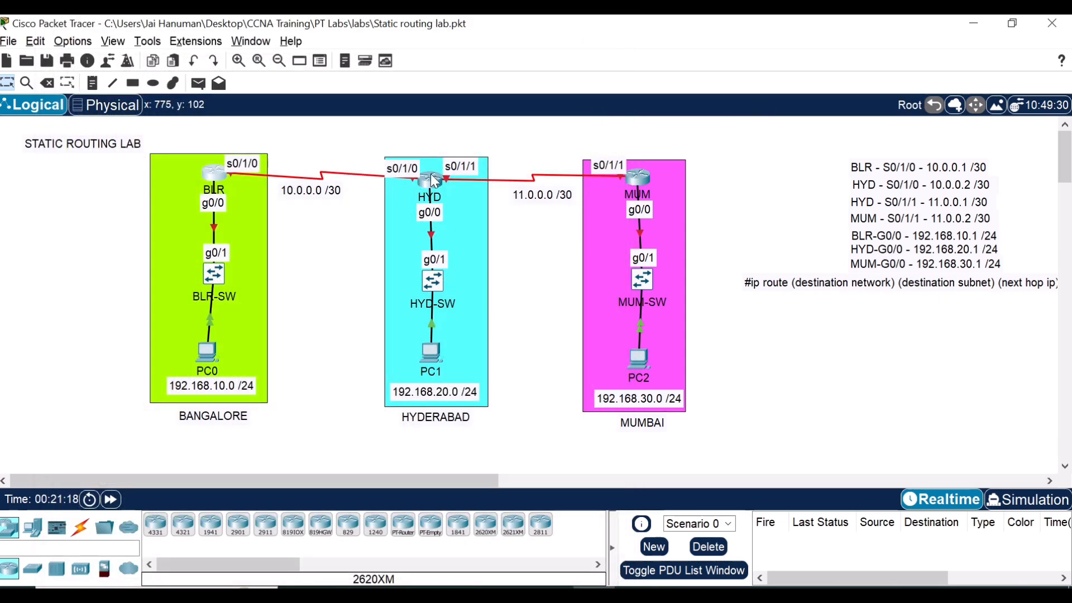
Reopen the HYD router's command line, move its window clear of the IP address list and go to the current prompt
{"action": "left_click", "coordinate": [434, 179]}
{"action": "left_click_drag", "start_coordinate": [585, 28], "coordinate": [288, 42]}
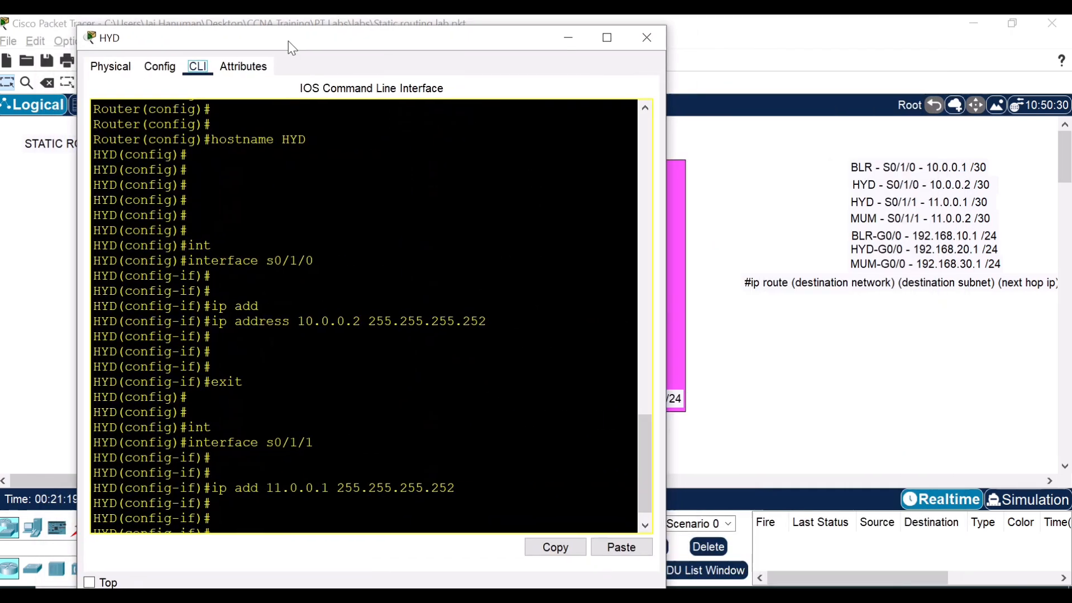
{"action": "left_click", "coordinate": [316, 426]}
{"action": "key", "text": "Return"}
{"action": "key", "text": "Return"}
{"action": "key", "text": "Return"}
{"action": "key", "text": "Return"}
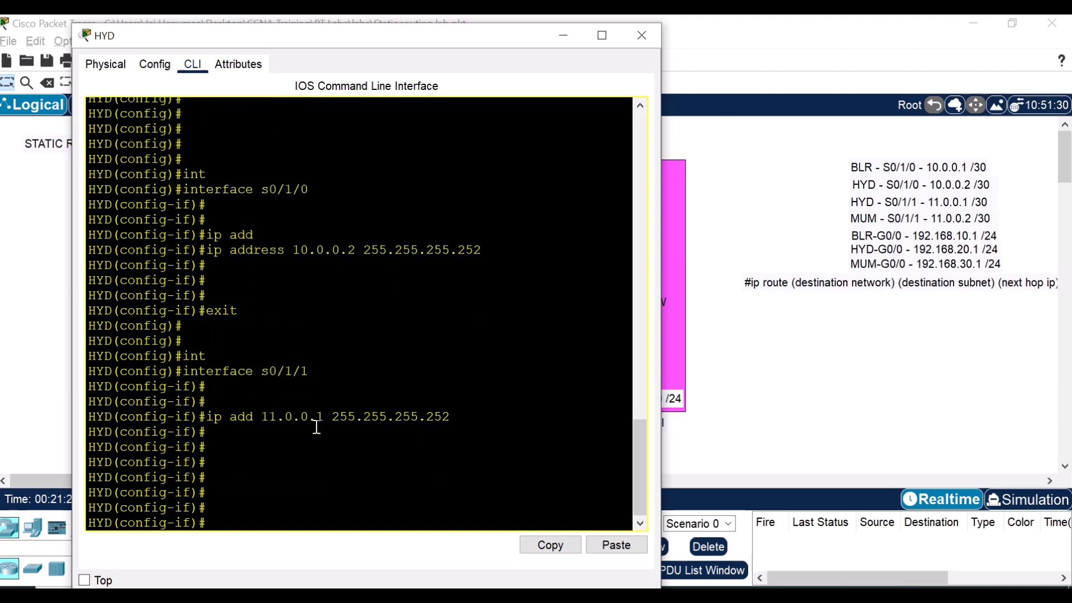
Assign IP address 192.168.20.1 with mask 255.255.255.0 to the HYD router's g0/0 interface
{"action": "type", "text": "int g0/0"}
{"action": "key", "text": "Return"}
{"action": "key", "text": "Return"}
{"action": "key", "text": "Return"}
{"action": "type", "text": "ip add"}
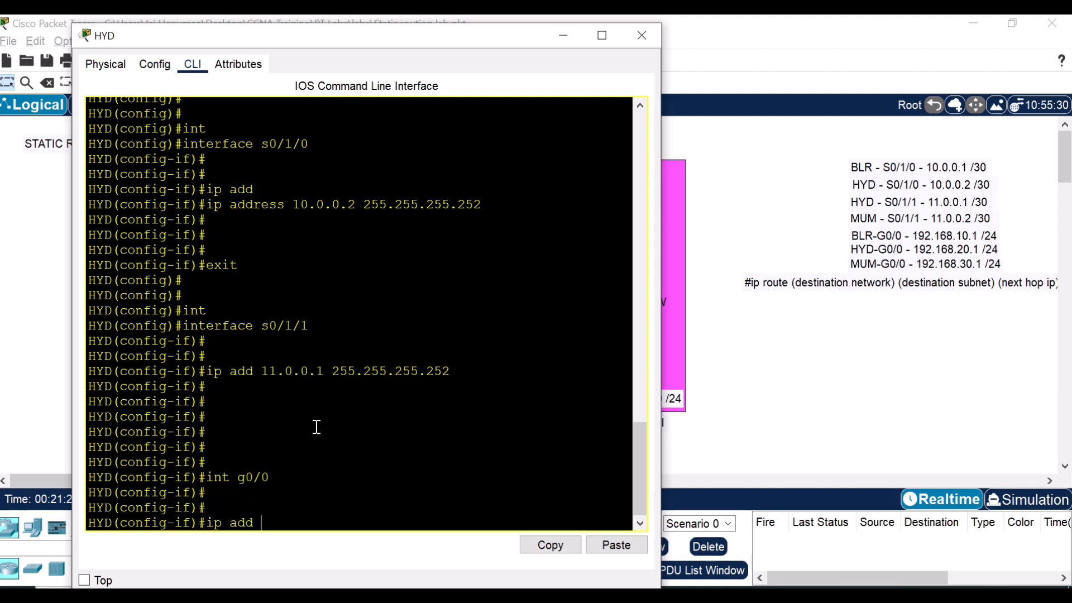
{"action": "type", "text": " 192.168.20"}
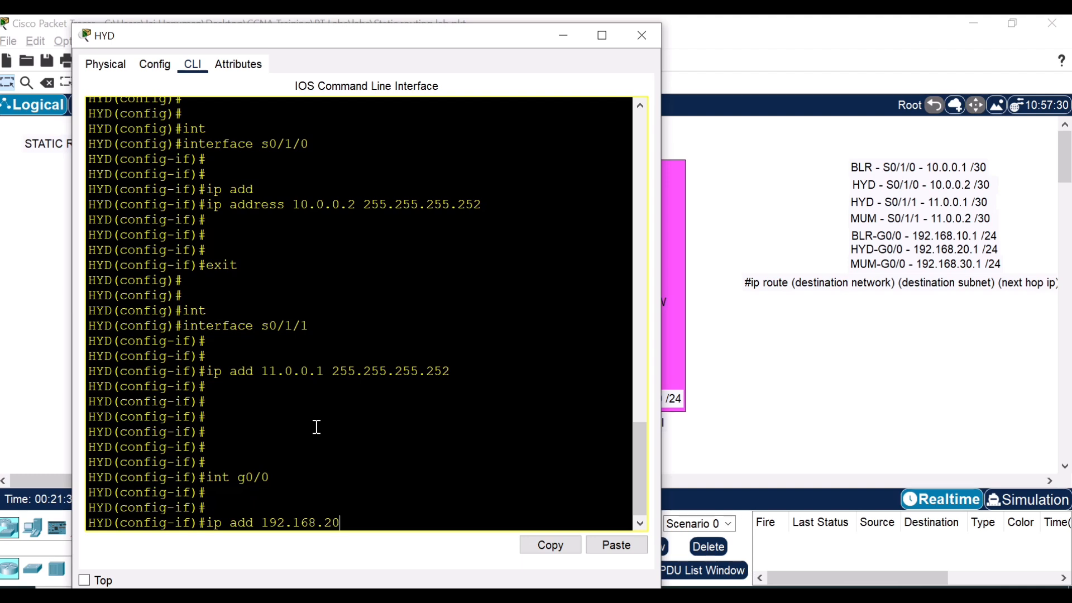
{"action": "type", "text": ".1 255.2"}
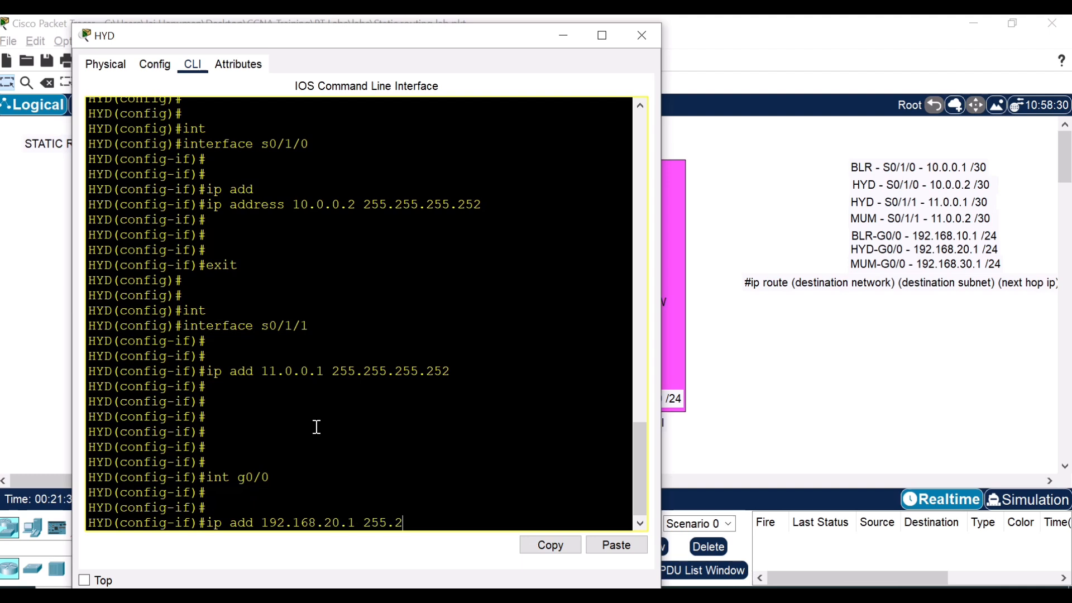
{"action": "type", "text": "55.255.0"}
{"action": "key", "text": "Return"}
{"action": "key", "text": "Return"}
{"action": "key", "text": "Return"}
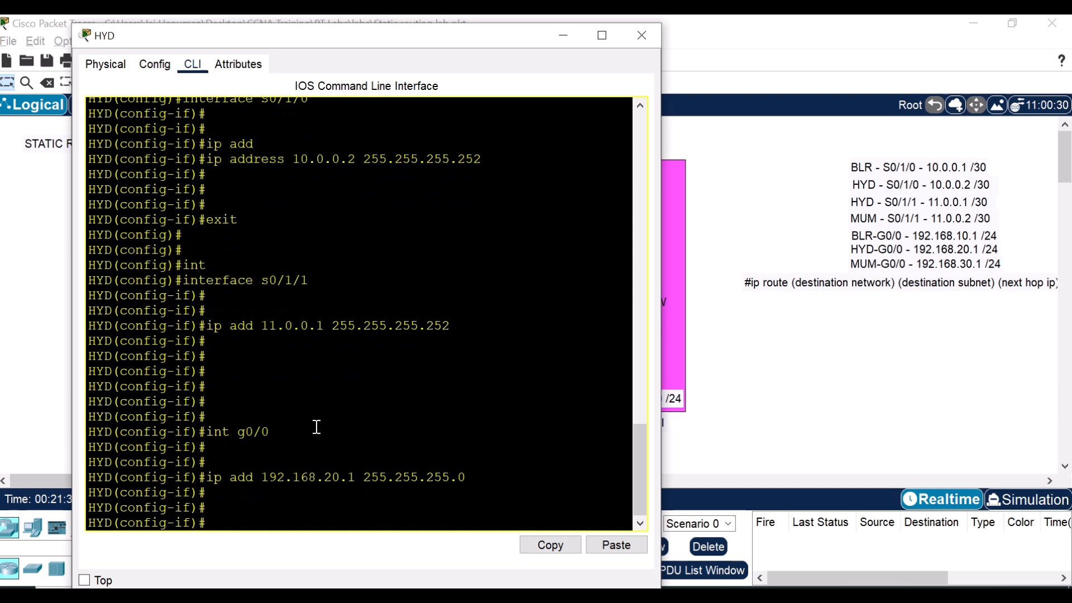
Leave interface configuration mode on the HYD router with exit and close its device window
{"action": "type", "text": "exit"}
{"action": "key", "text": "Return"}
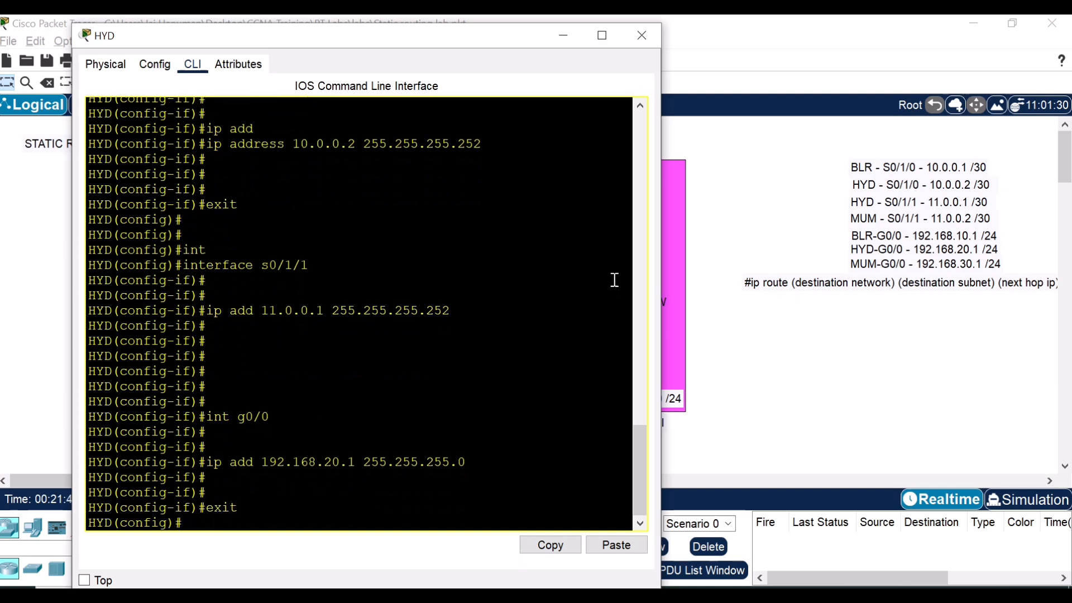
{"action": "left_click", "coordinate": [645, 26]}
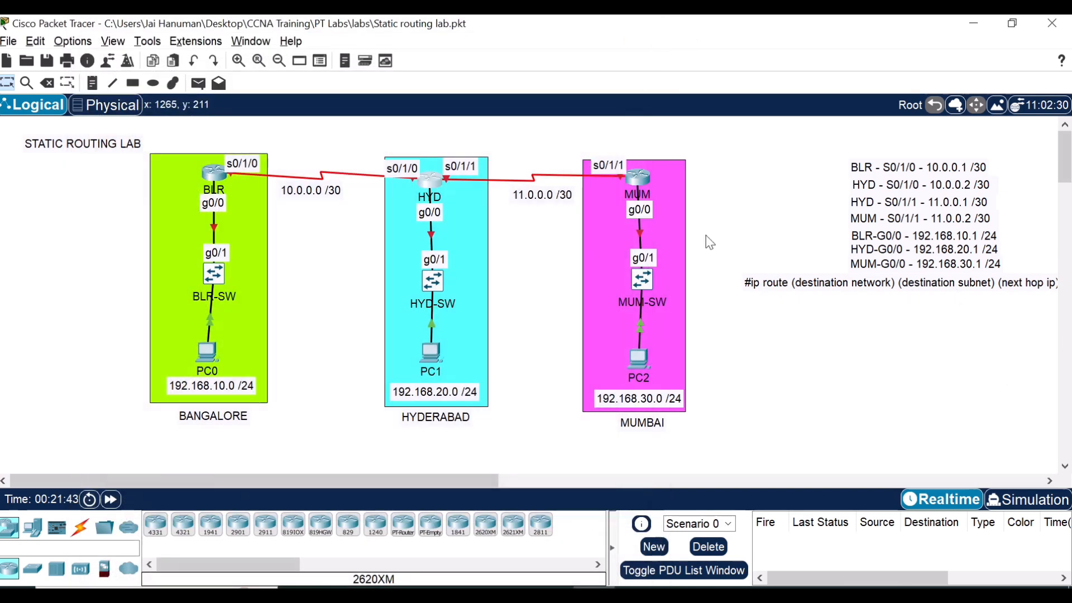
Reopen the MUM router's command line, move its window clear of the IP address list and go to the current prompt
{"action": "left_click", "coordinate": [641, 174]}
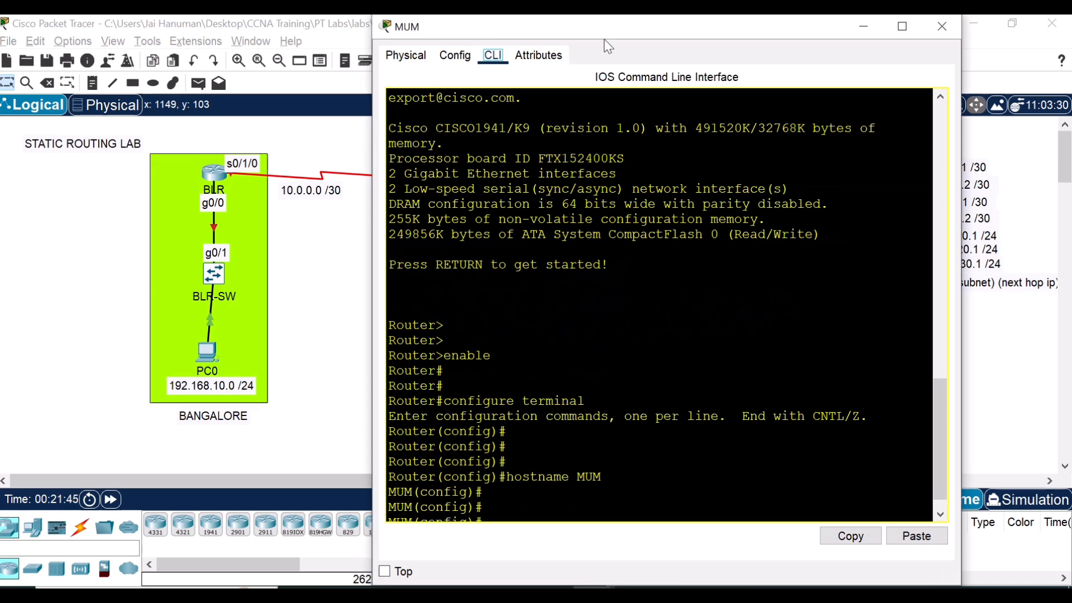
{"action": "left_click_drag", "start_coordinate": [604, 39], "coordinate": [301, 39]}
{"action": "key", "text": "Return"}
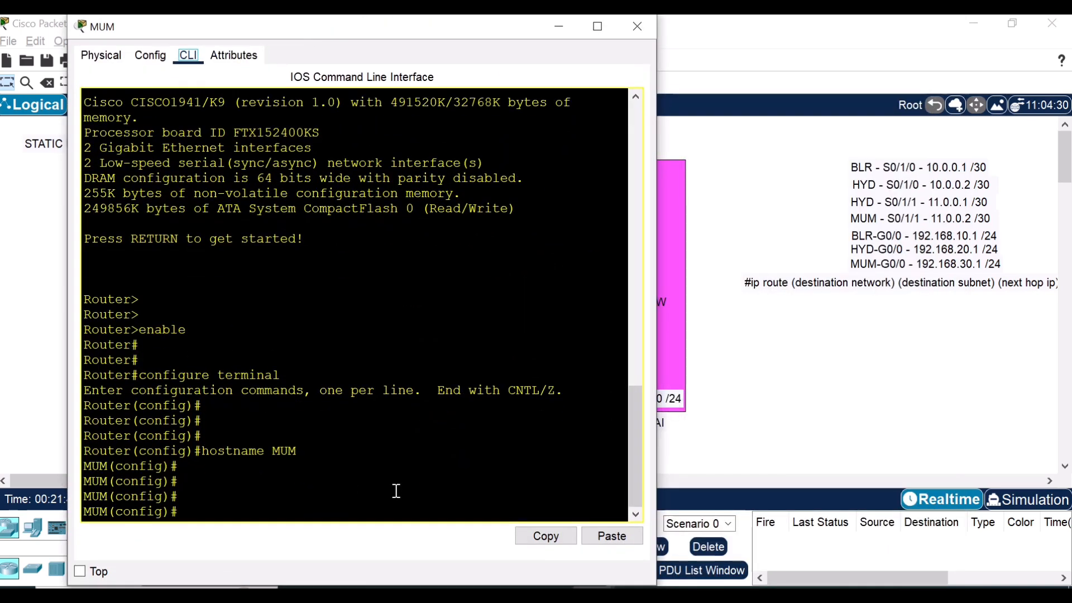
{"action": "key", "text": "Return"}
{"action": "key", "text": "Return"}
{"action": "key", "text": "Return"}
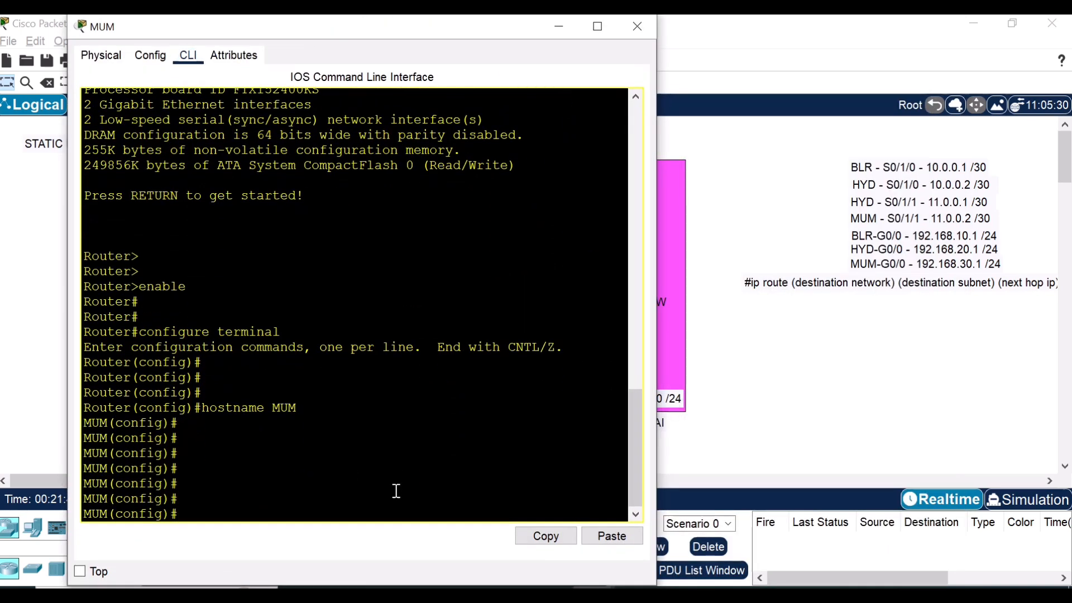
Assign IP address 11.0.0.2 with mask 255.255.255.252 to the MUM router's s0/1/1 interface
{"action": "type", "text": "int s0/1"}
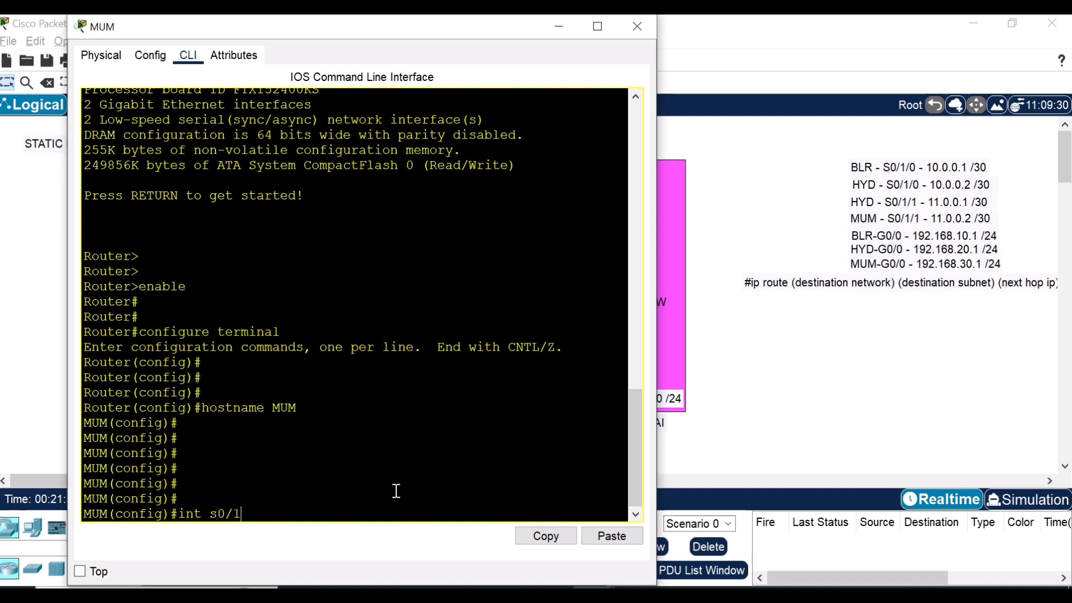
{"action": "type", "text": "/1"}
{"action": "key", "text": "Return"}
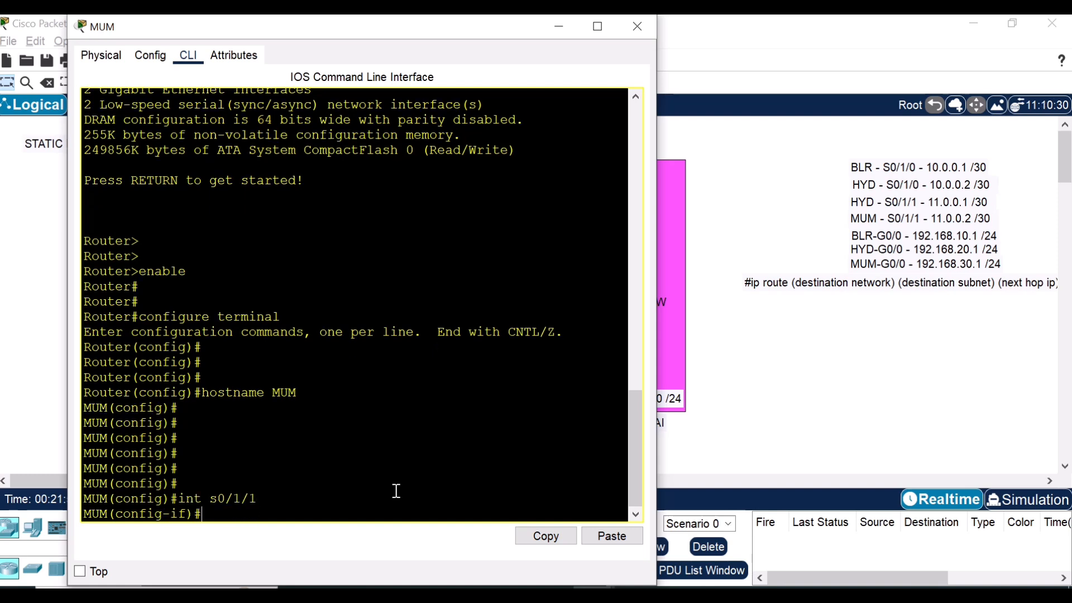
{"action": "key", "text": "Return"}
{"action": "type", "text": "ip add "}
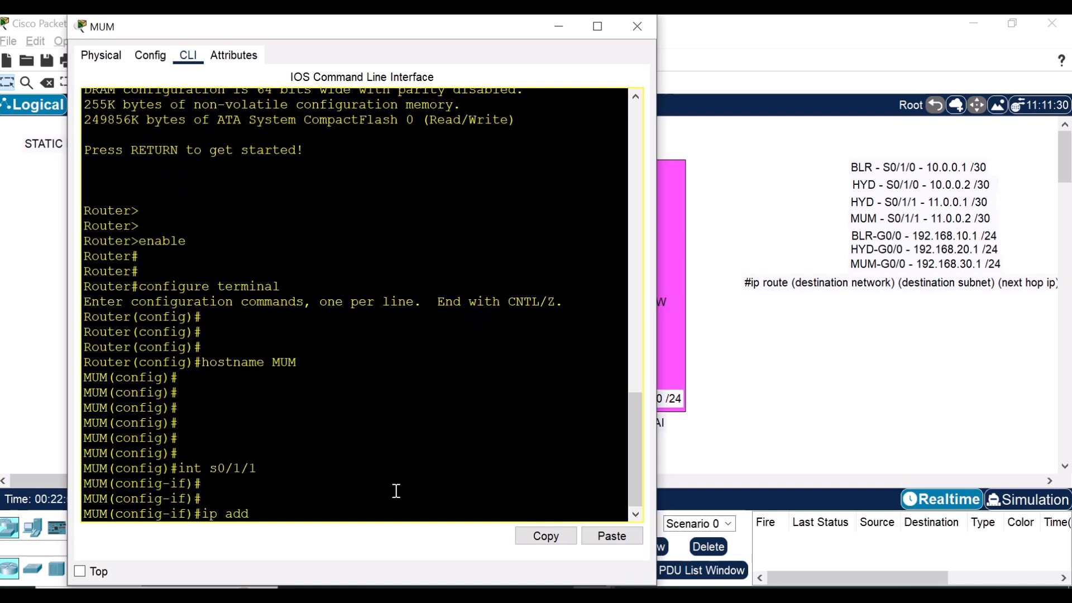
{"action": "type", "text": "11.0"}
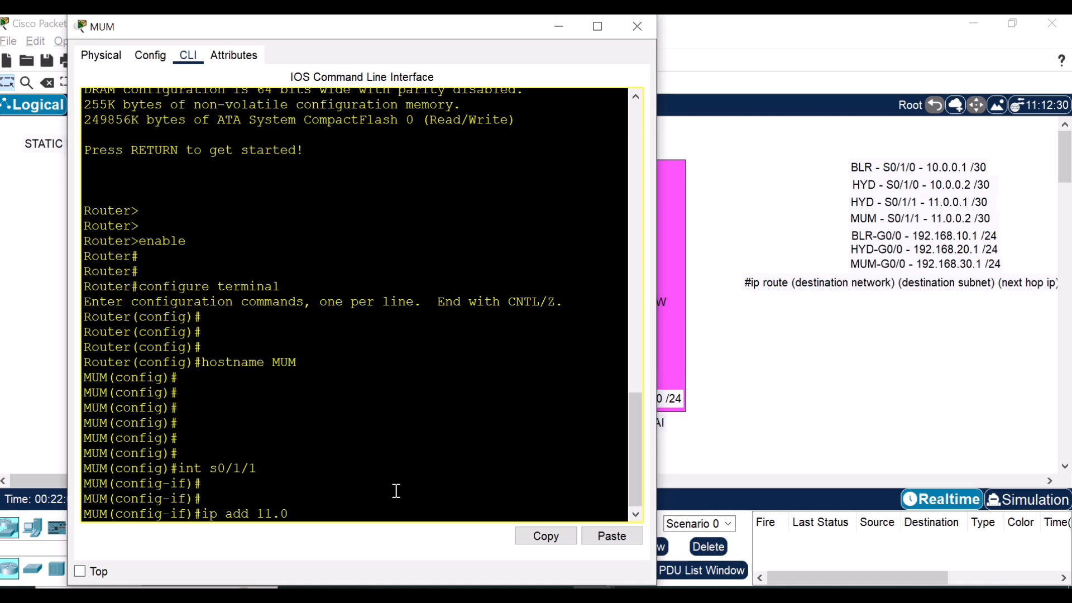
{"action": "type", "text": ".0"}
{"action": "type", "text": ".2 255.255.2"}
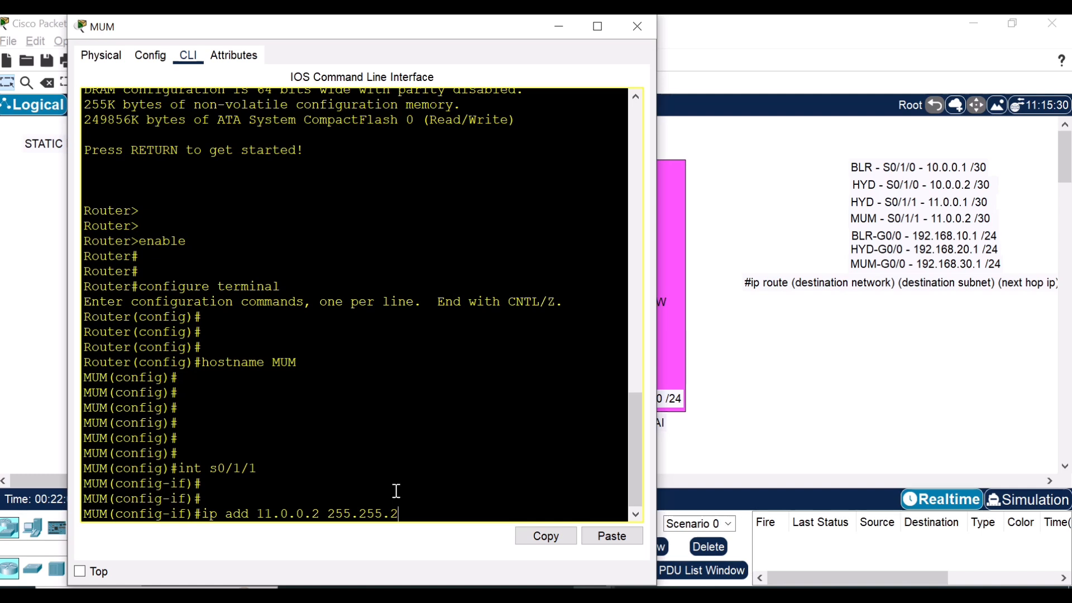
{"action": "type", "text": "55.252"}
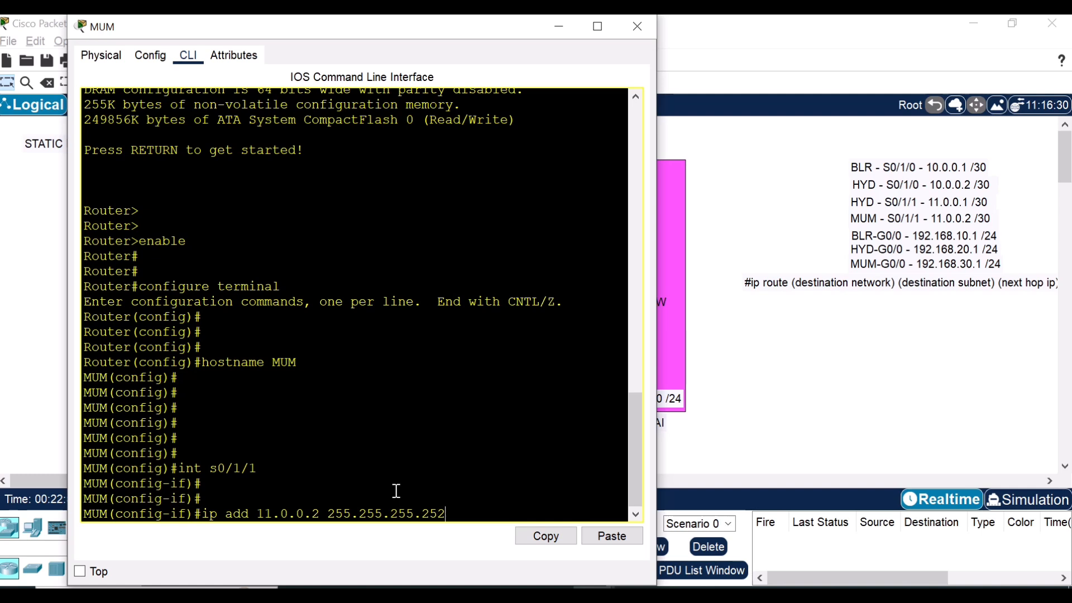
{"action": "key", "text": "Return"}
{"action": "key", "text": "Return"}
{"action": "key", "text": "Return"}
{"action": "key", "text": "Return"}
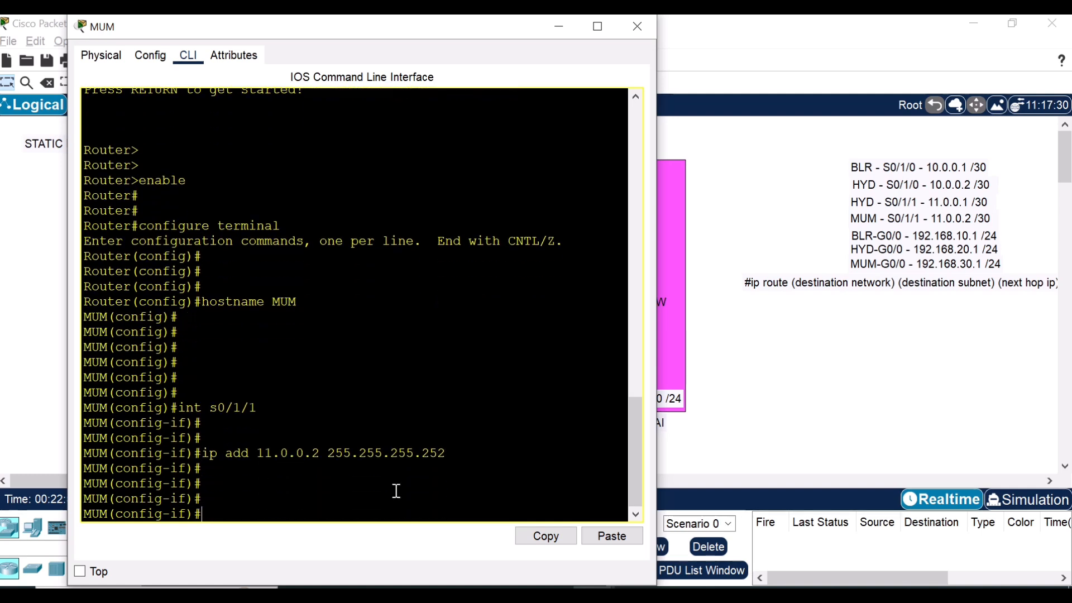
Assign IP address 192.168.30.1 with mask 255.255.255.0 to the MUM router's g0/0 interface and close its device window
{"action": "type", "text": "int g0"}
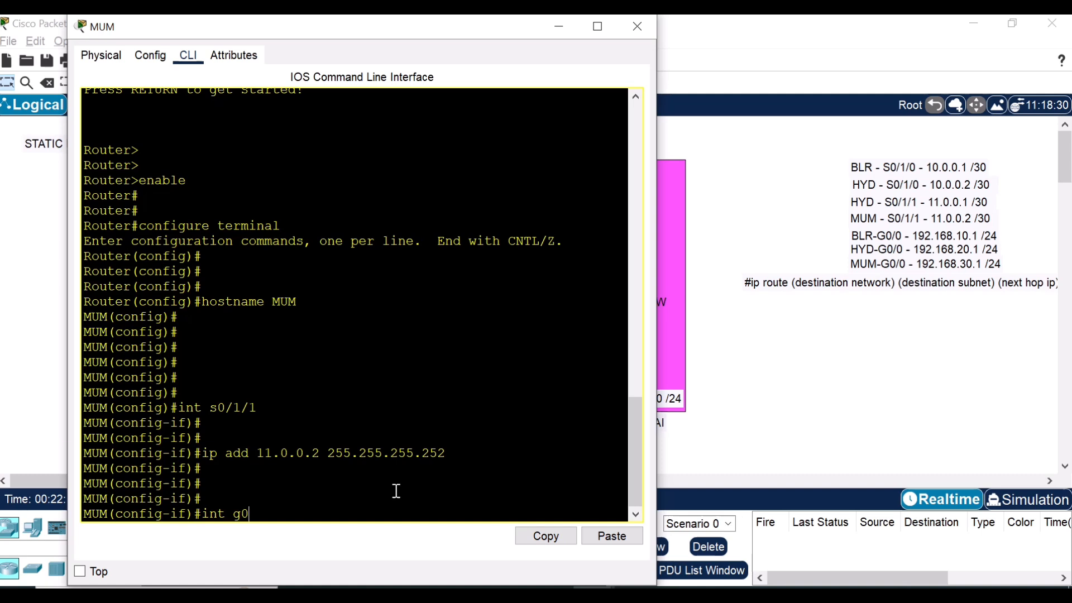
{"action": "type", "text": "/0"}
{"action": "key", "text": "Return"}
{"action": "key", "text": "Return"}
{"action": "key", "text": "Return"}
{"action": "type", "text": "ig-if)#i"}
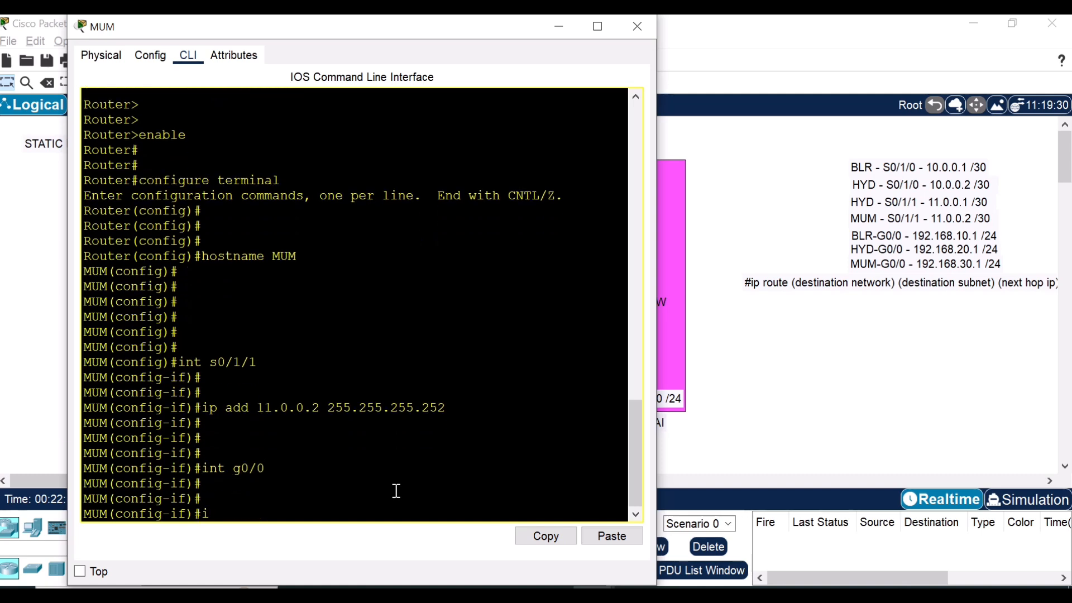
{"action": "type", "text": "p add 192.168.30.1 2"}
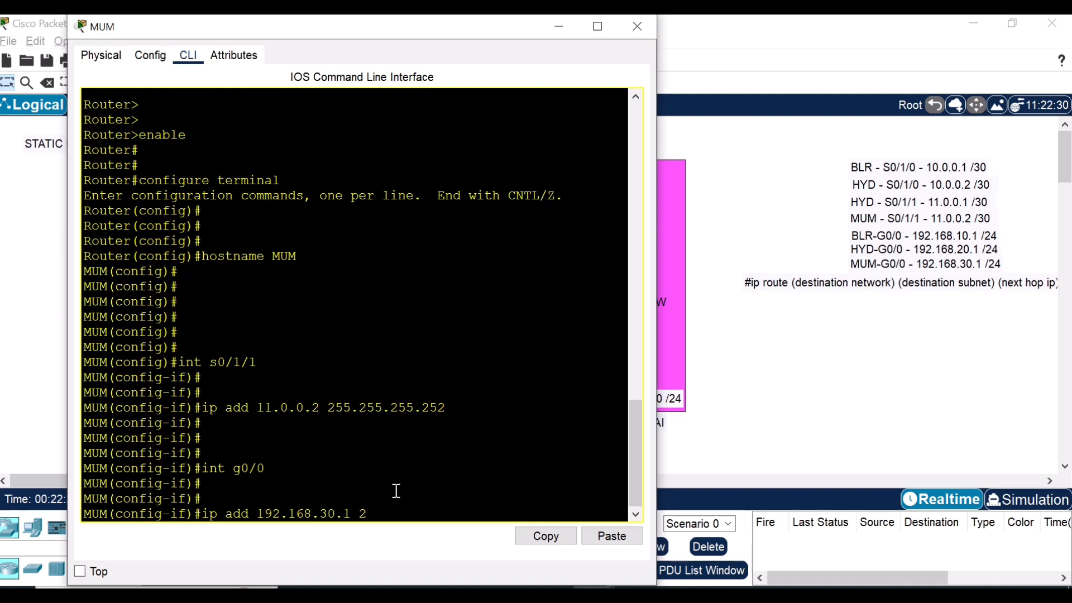
{"action": "type", "text": "55.255.255.0"}
{"action": "key", "text": "Return"}
{"action": "key", "text": "Return"}
{"action": "key", "text": "Return"}
{"action": "key", "text": "Return"}
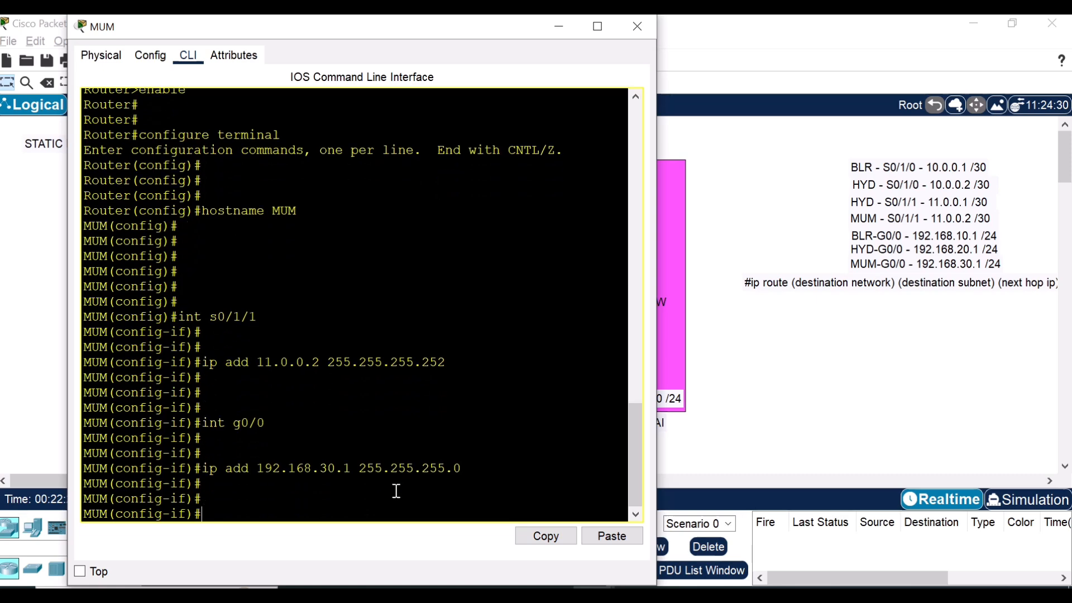
{"action": "left_click", "coordinate": [637, 26]}
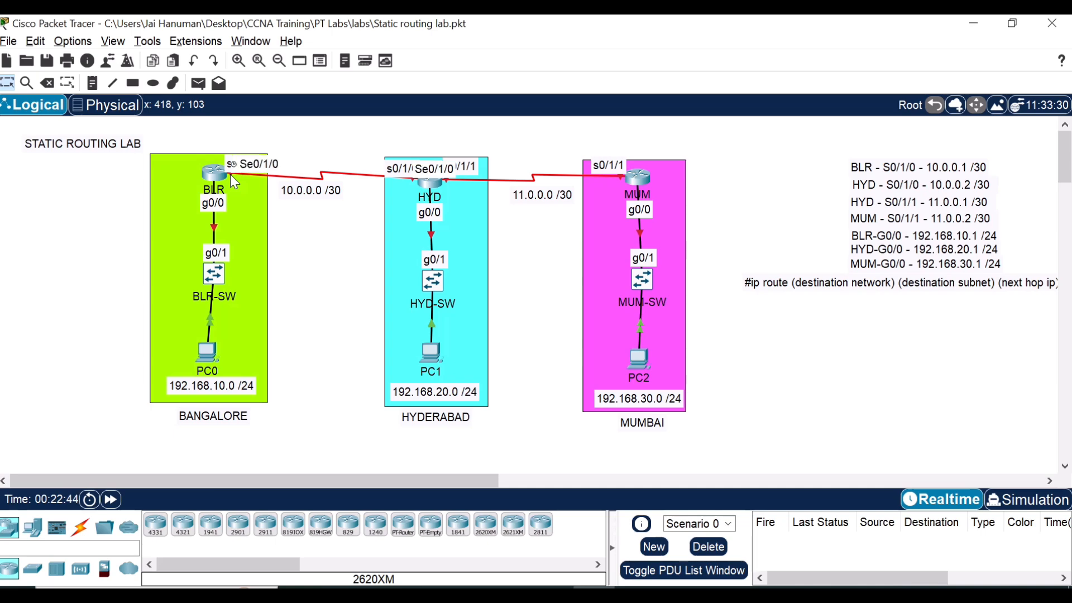
Reopen the BLR router's command line and return from global configuration to privileged EXEC mode
{"action": "left_click", "coordinate": [213, 184]}
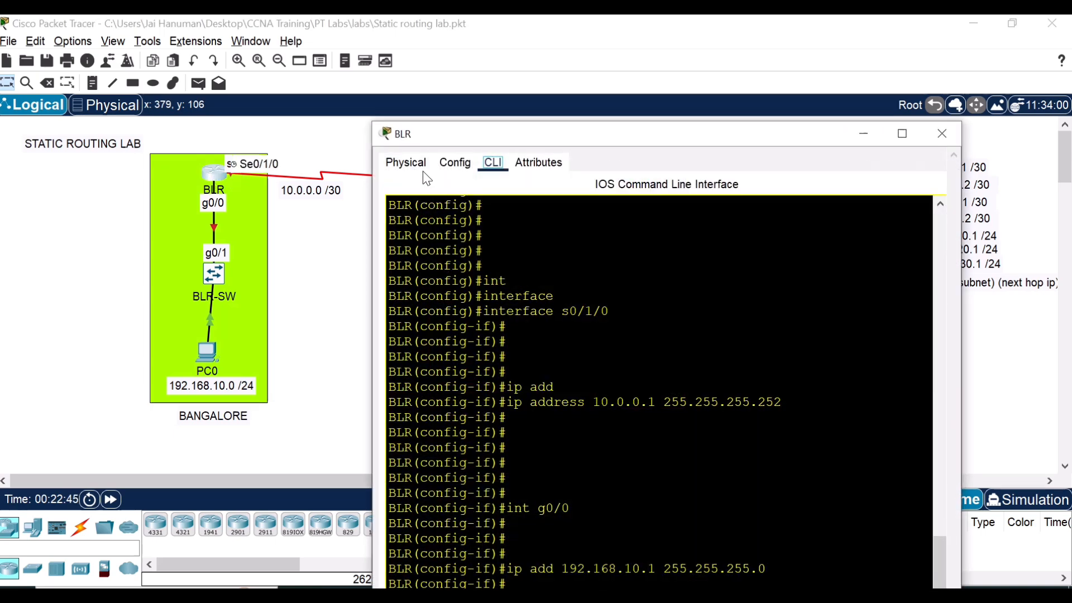
{"action": "scroll", "coordinate": [572, 503], "scroll_direction": "down", "scroll_amount": 1}
{"action": "left_click", "coordinate": [598, 478]}
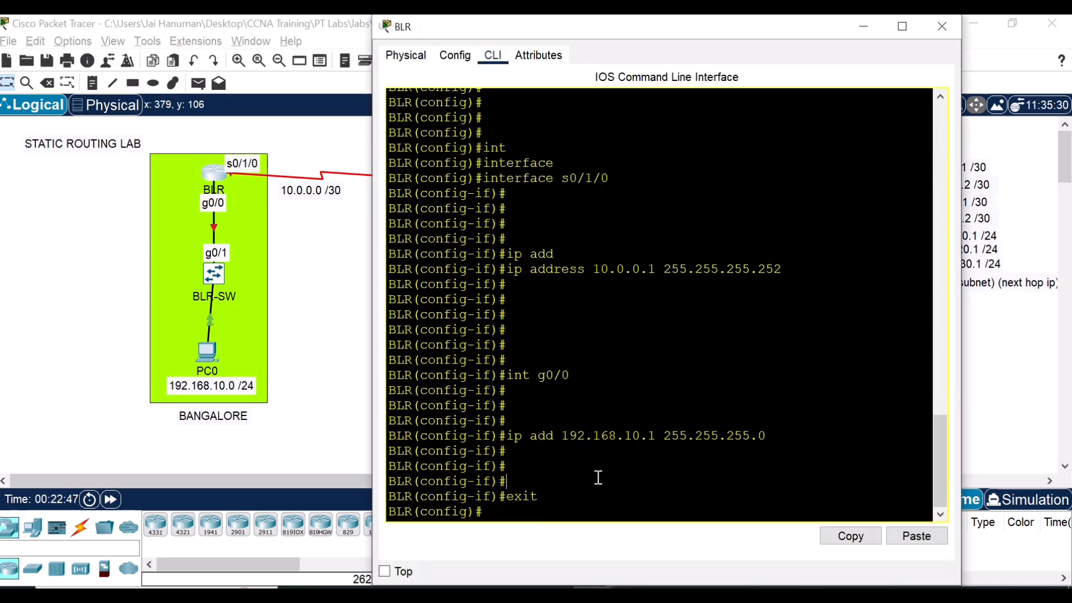
{"action": "key", "text": "Return"}
{"action": "key", "text": "Return"}
{"action": "key", "text": "Return"}
{"action": "key", "text": "ctrl+z"}
{"action": "key", "text": "Return"}
{"action": "key", "text": "Return"}
{"action": "key", "text": "Return"}
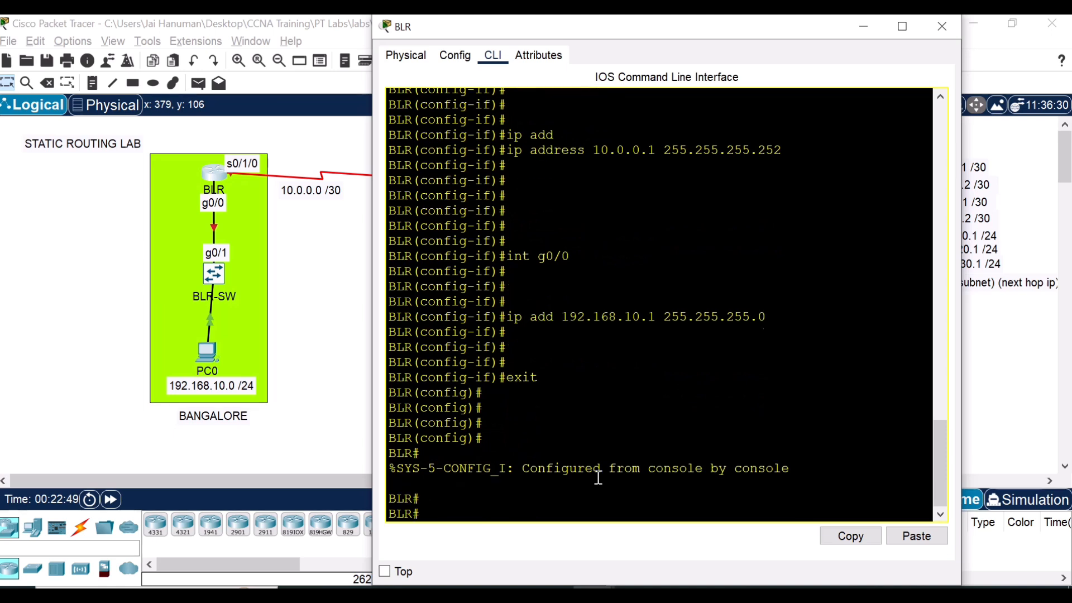
Run sh ip int brief on the BLR router and widen its window so each interface fits on one line
{"action": "type", "text": "sh i"}
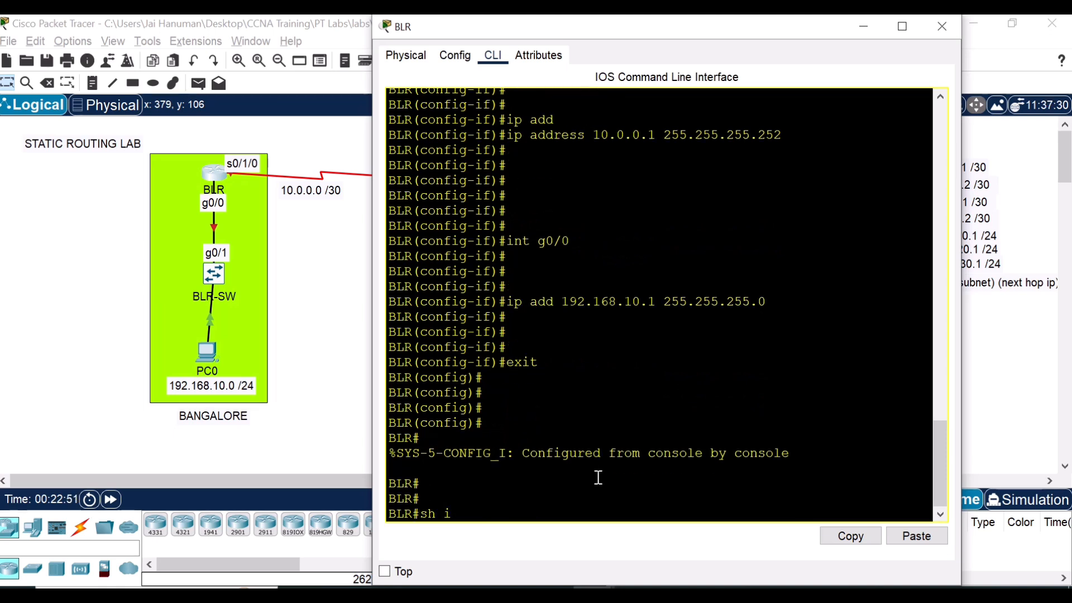
{"action": "type", "text": "p int brief"}
{"action": "key", "text": "Return"}
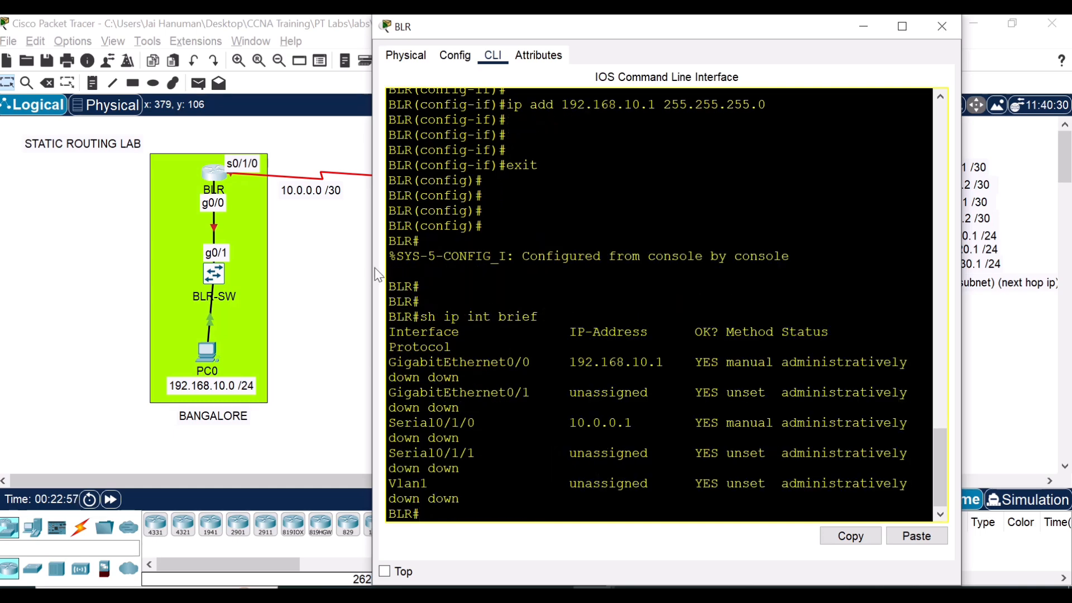
{"action": "left_click_drag", "start_coordinate": [373, 258], "coordinate": [58, 246]}
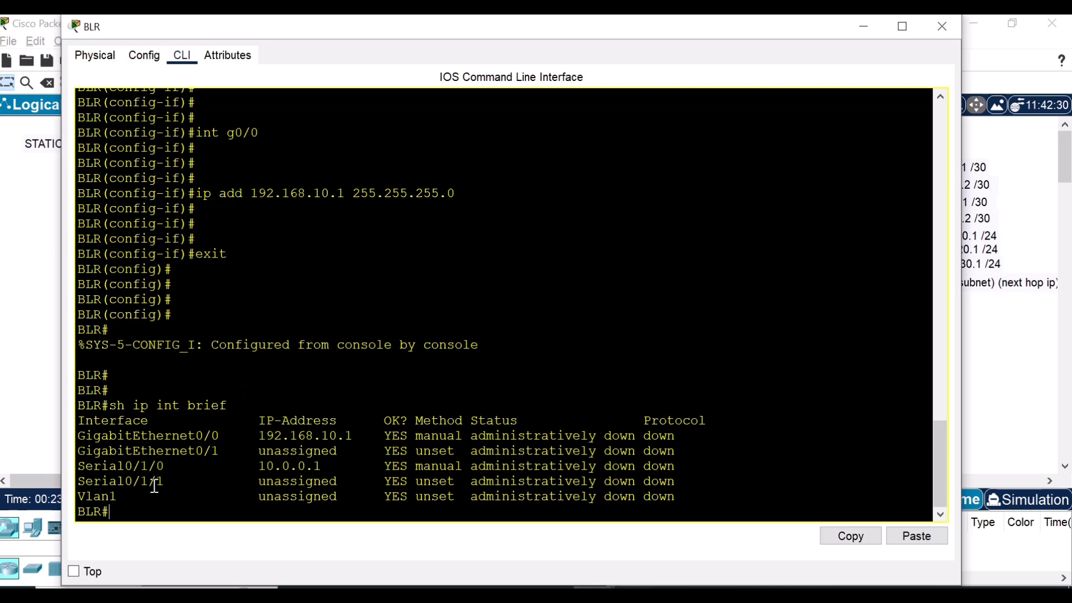
Examine the IP addresses of GigabitEthernet0/0 and Serial0/1/0 and the GigabitEthernet0/0 status in the interface summary
{"action": "left_click_drag", "start_coordinate": [255, 436], "coordinate": [355, 436]}
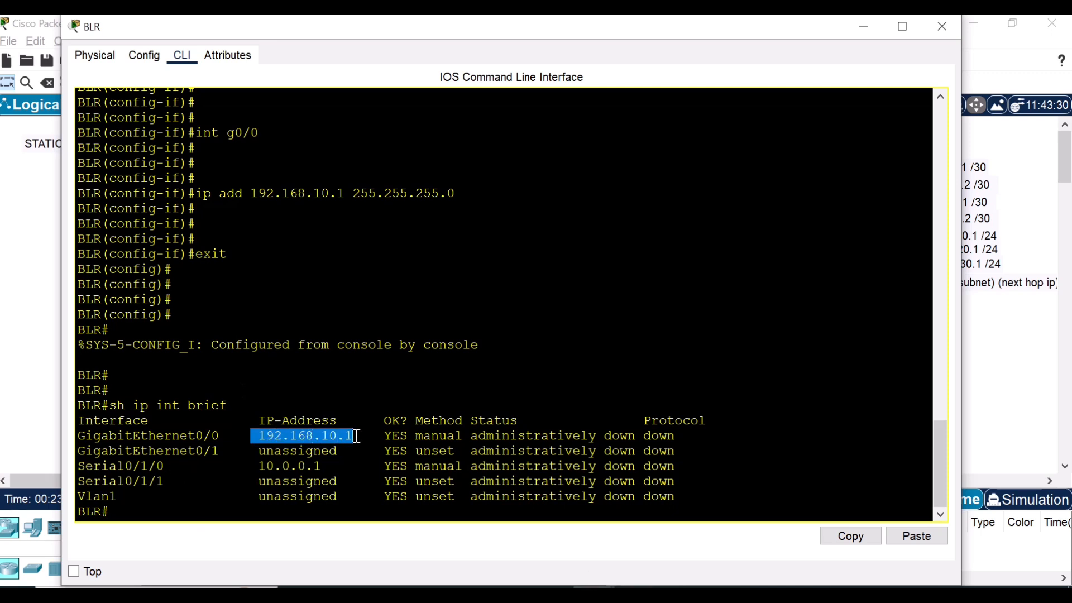
{"action": "left_click_drag", "start_coordinate": [257, 466], "coordinate": [330, 465]}
{"action": "left_click", "coordinate": [667, 437]}
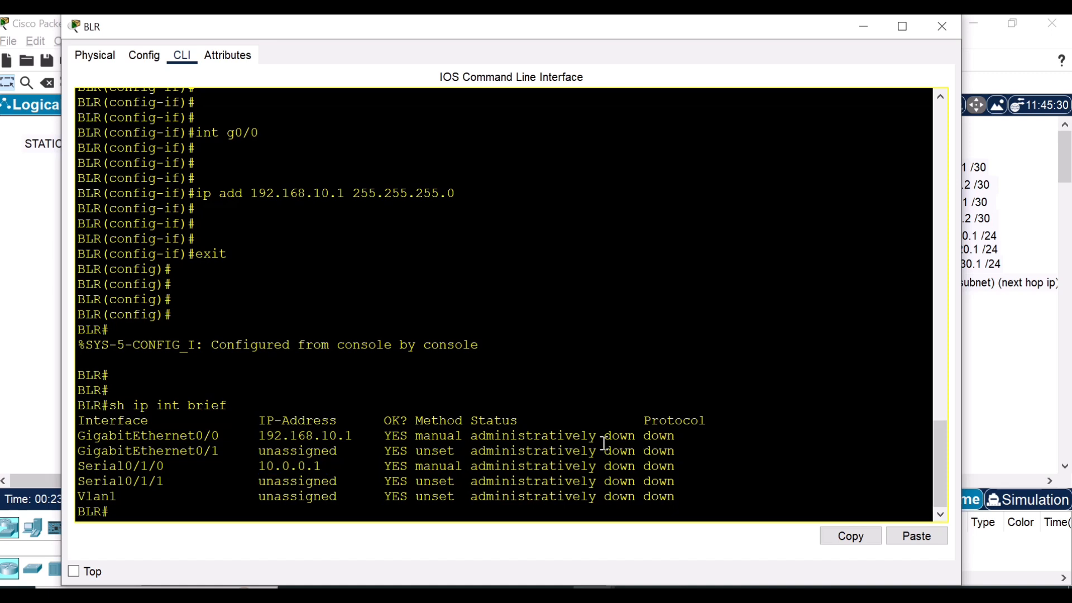
{"action": "left_click_drag", "start_coordinate": [470, 436], "coordinate": [634, 436]}
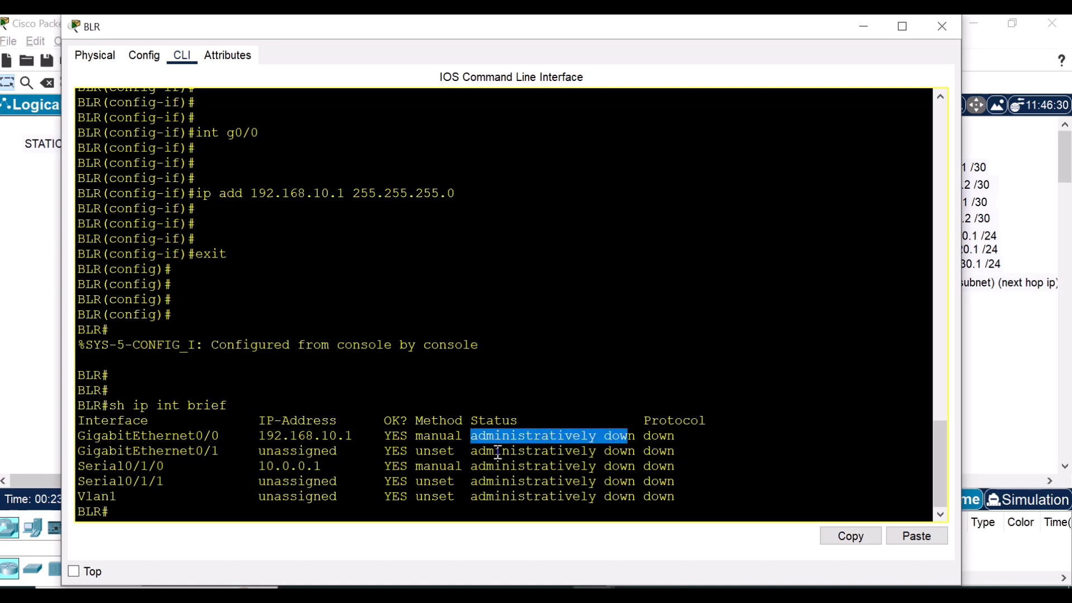
Examine the Serial0/1/0 status in the BLR router's interface summary
{"action": "left_click", "coordinate": [474, 465]}
{"action": "left_click_drag", "start_coordinate": [473, 465], "coordinate": [631, 466]}
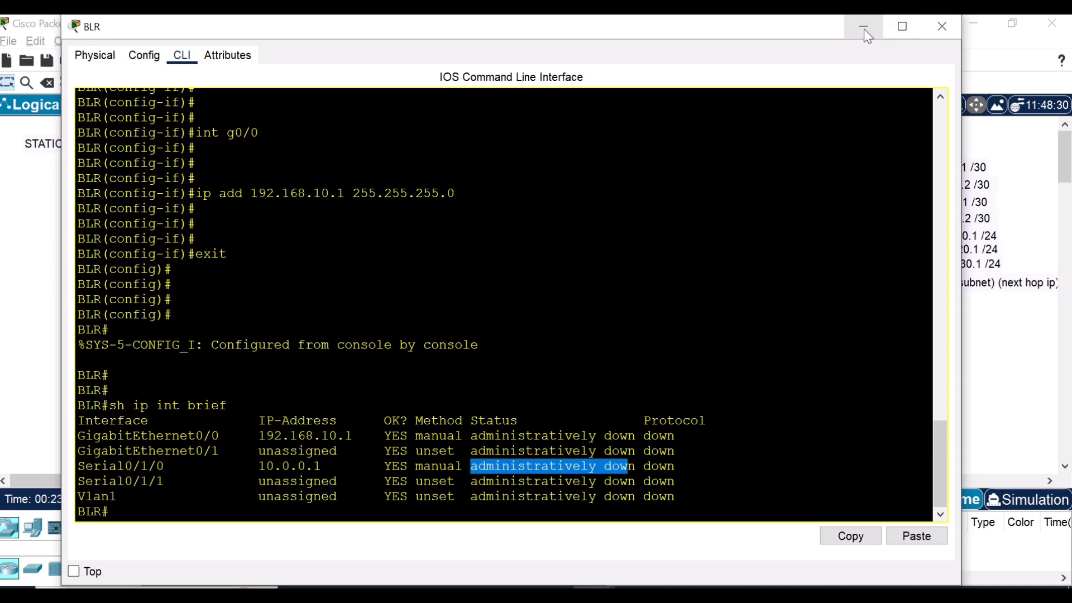
{"action": "left_click", "coordinate": [170, 514]}
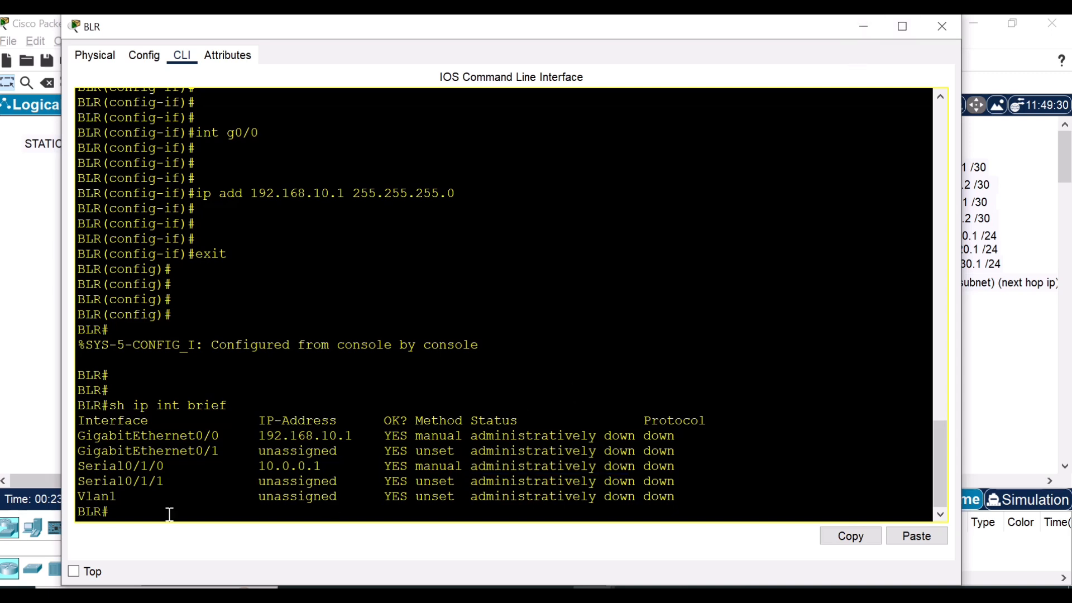
Enter global configuration mode with conf t on the BLR router and select interface s0/1/0
{"action": "key", "text": "Return"}
{"action": "key", "text": "Return"}
{"action": "key", "text": "Return"}
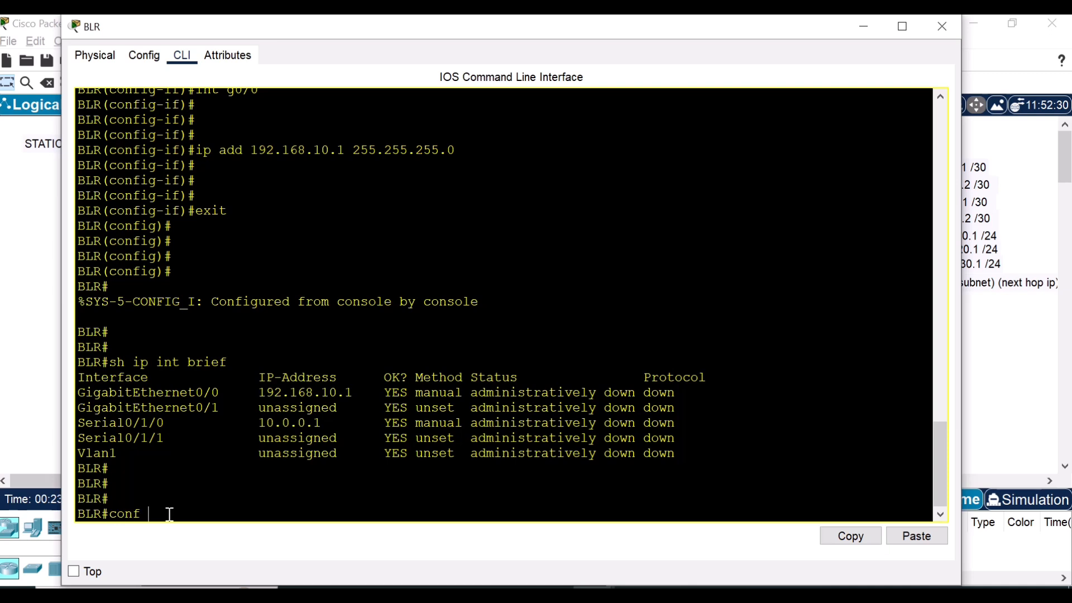
{"action": "type", "text": "conf t"}
{"action": "key", "text": "Return"}
{"action": "key", "text": "Return"}
{"action": "key", "text": "Return"}
{"action": "key", "text": "Return"}
{"action": "type", "text": "int"}
{"action": "key", "text": "Tab"}
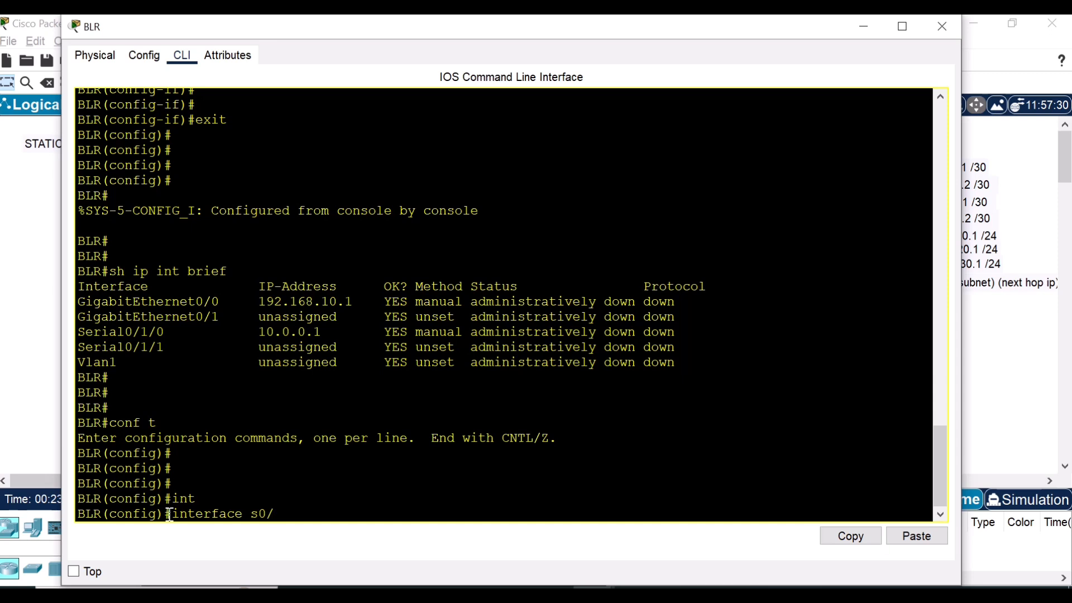
{"action": "key", "text": "Return"}
{"action": "key", "text": "Return"}
{"action": "key", "text": "Return"}
{"action": "key", "text": "Return"}
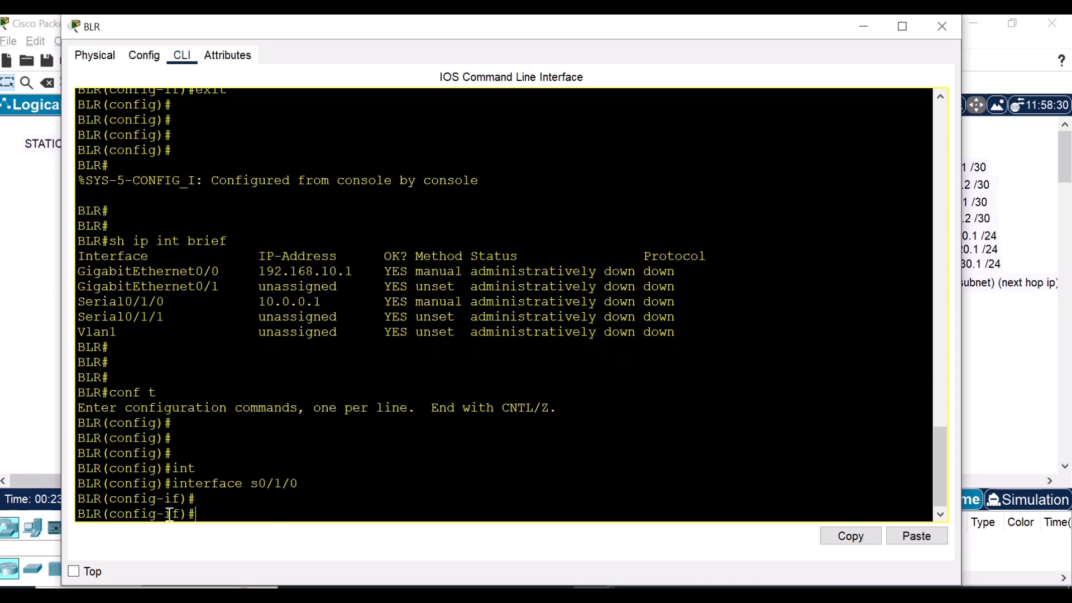
Enable the BLR router's s0/1/0 interface with no shutdown
{"action": "type", "text": "no sh"}
{"action": "key", "text": "Tab"}
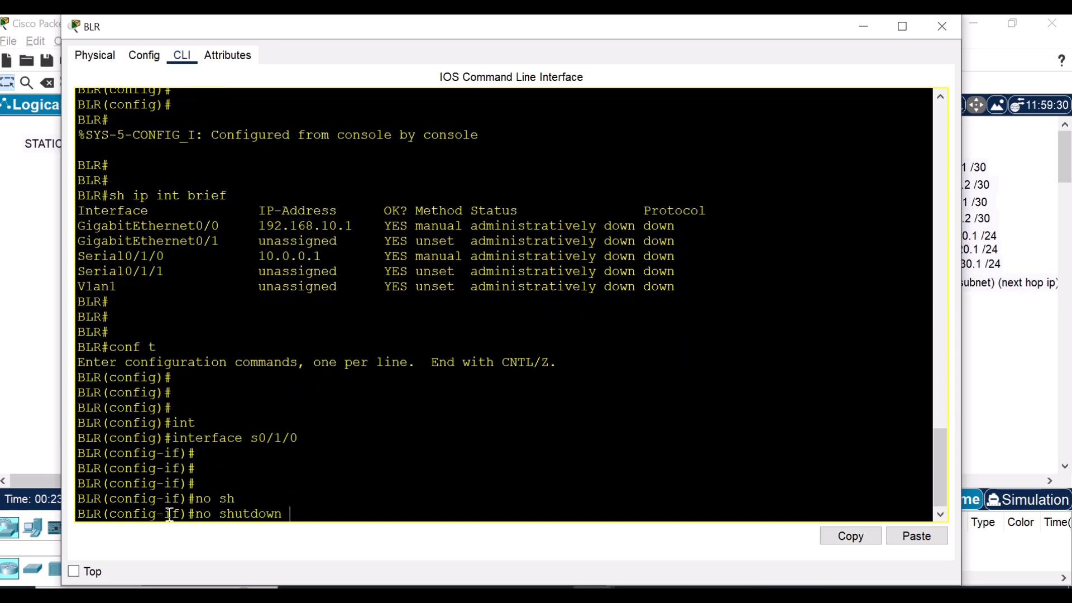
{"action": "key", "text": "Return"}
{"action": "key", "text": "Return"}
{"action": "key", "text": "Return"}
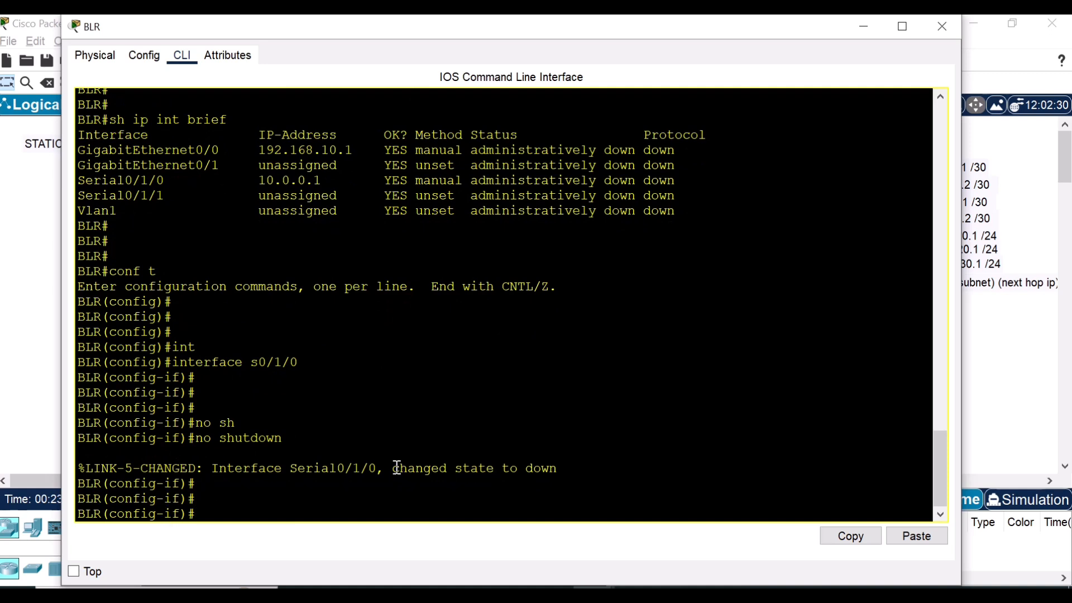
Compare the new Serial0/1/0 link-state message with that interface's status in the earlier summary
{"action": "left_click_drag", "start_coordinate": [393, 468], "coordinate": [558, 468]}
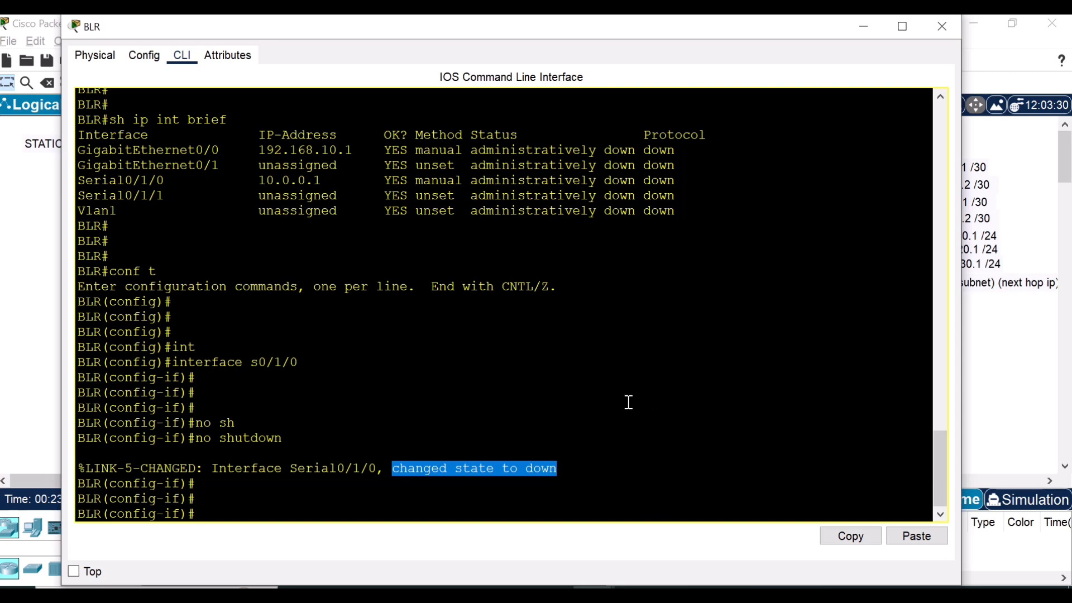
{"action": "left_click", "coordinate": [474, 182]}
{"action": "left_click_drag", "start_coordinate": [474, 181], "coordinate": [630, 182]}
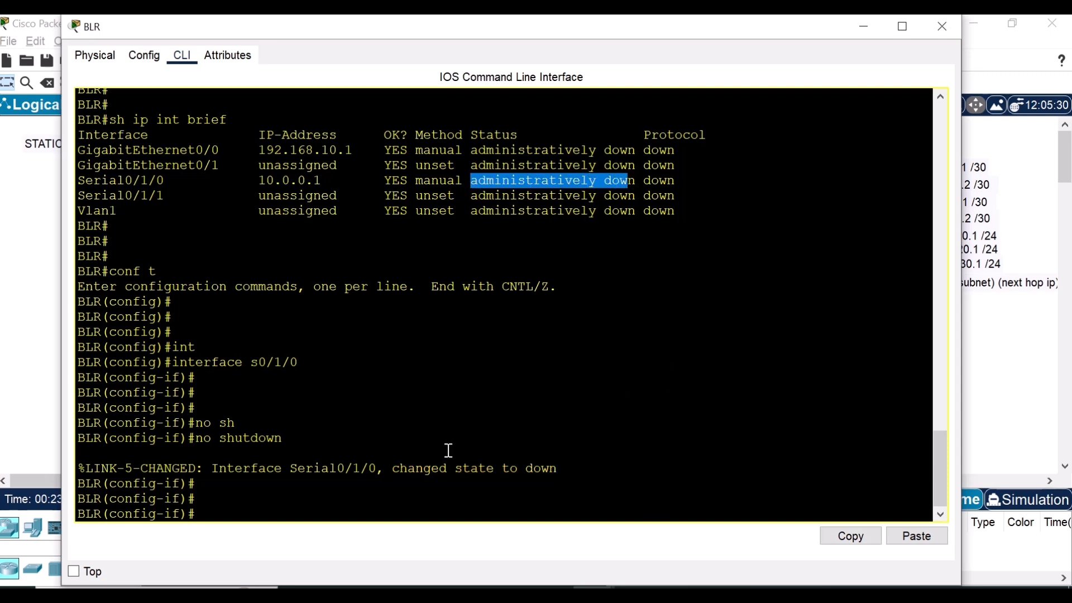
{"action": "left_click", "coordinate": [502, 194]}
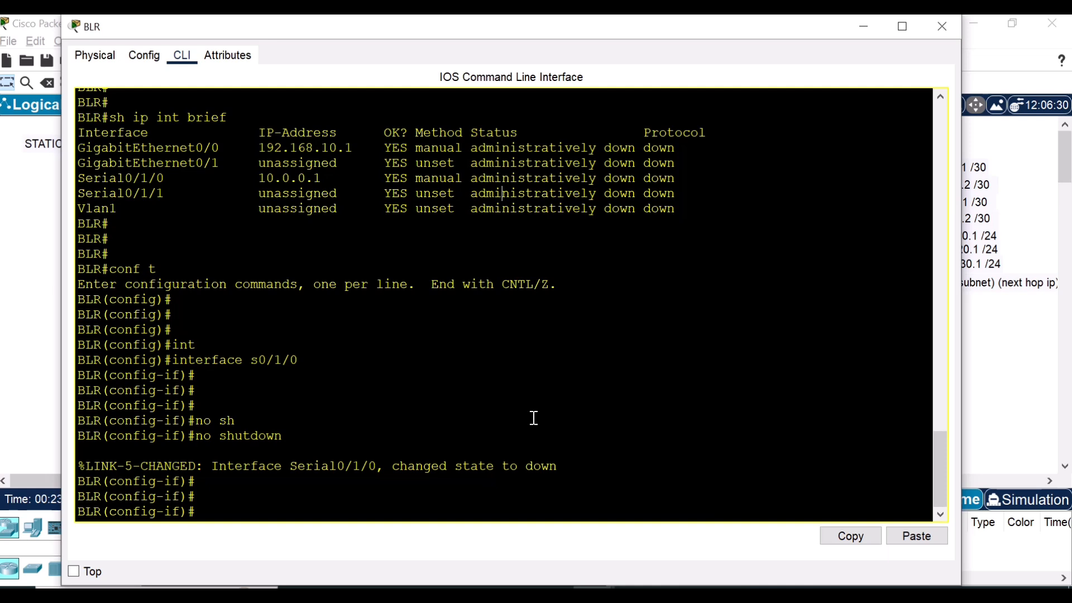
Return the BLR router to privileged EXEC mode and run sh ip int br
{"action": "key", "text": "Return"}
{"action": "key", "text": "Return"}
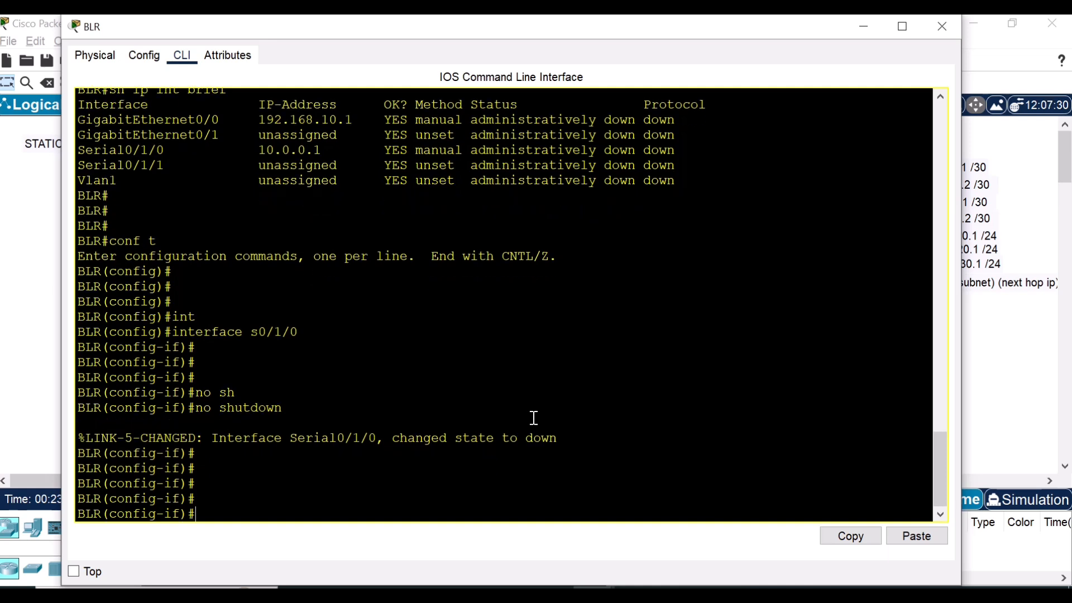
{"action": "key", "text": "Return"}
{"action": "key", "text": "ctrl+z"}
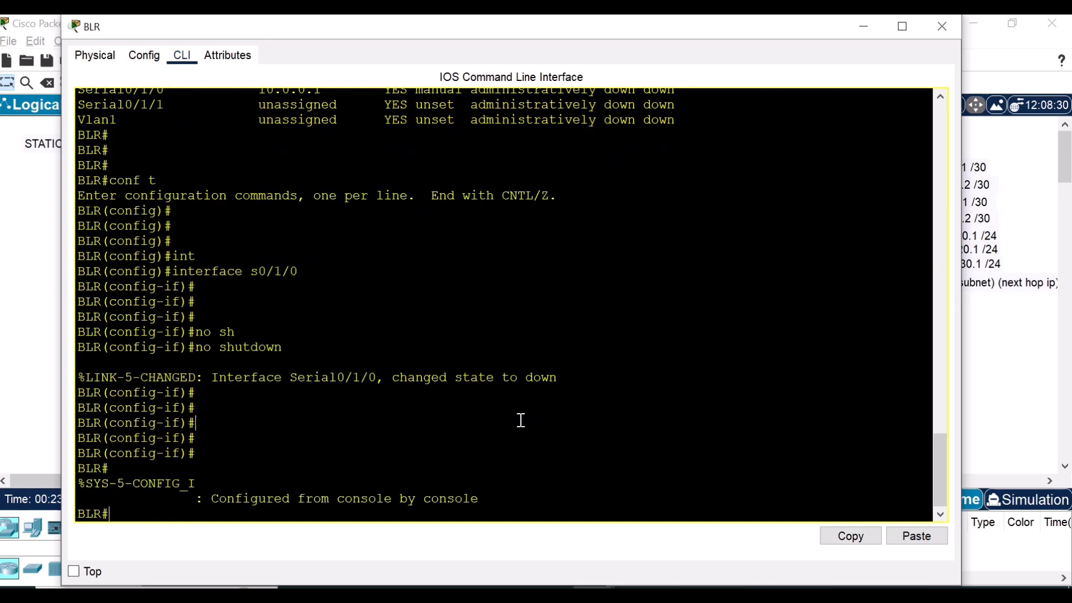
{"action": "key", "text": "Return"}
{"action": "key", "text": "Return"}
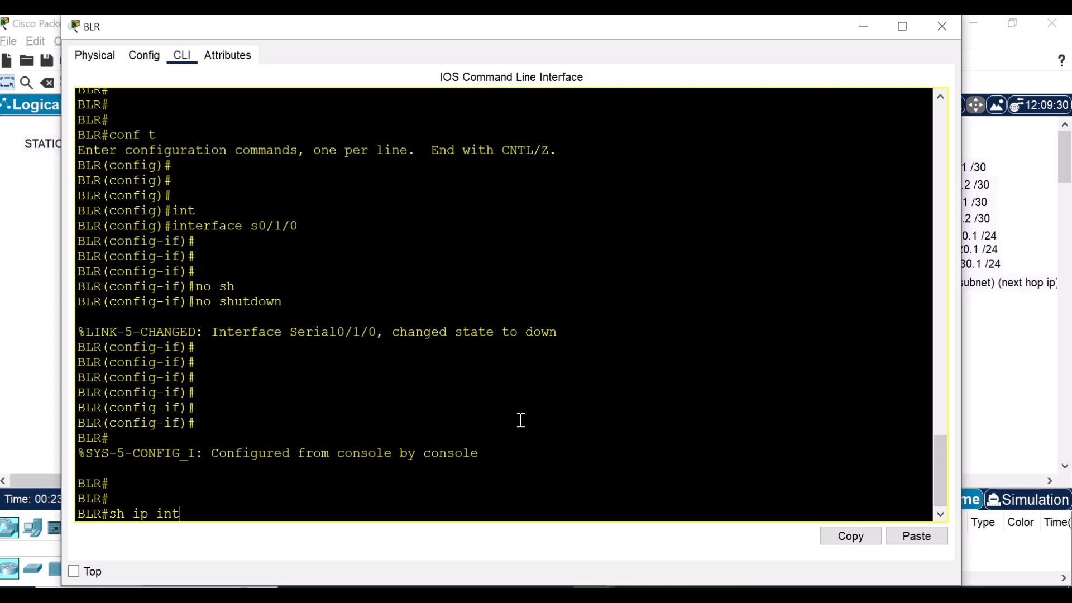
{"action": "key", "text": "Return"}
{"action": "key", "text": "Return"}
{"action": "key", "text": "Return"}
{"action": "key", "text": "Return"}
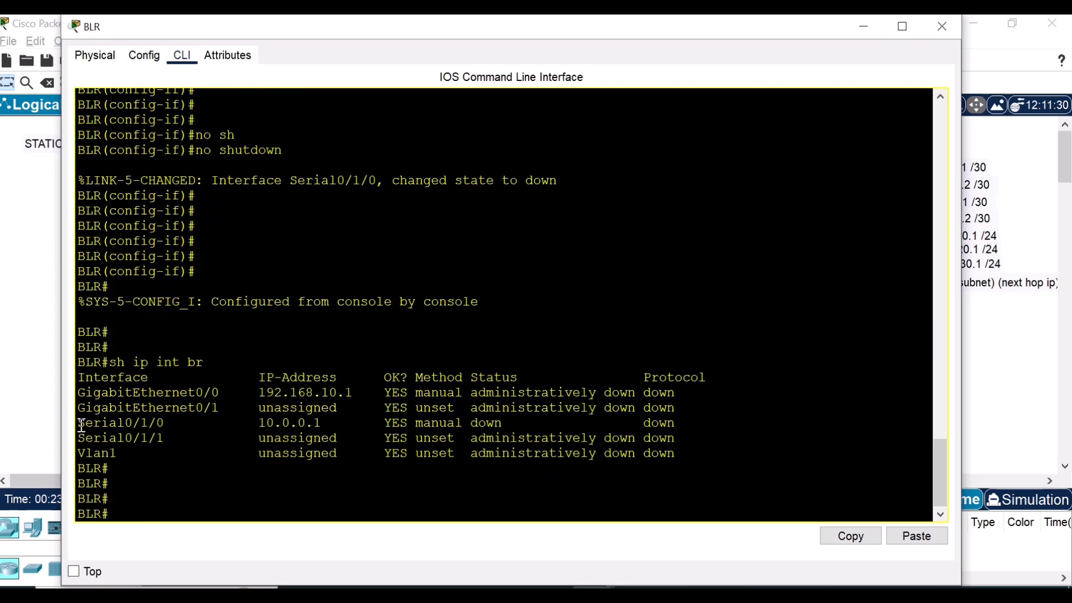
Examine the Serial0/1/0 status and the GigabitEthernet0/0 entry in the new interface summary
{"action": "left_click_drag", "start_coordinate": [81, 424], "coordinate": [506, 422]}
{"action": "left_click", "coordinate": [556, 421]}
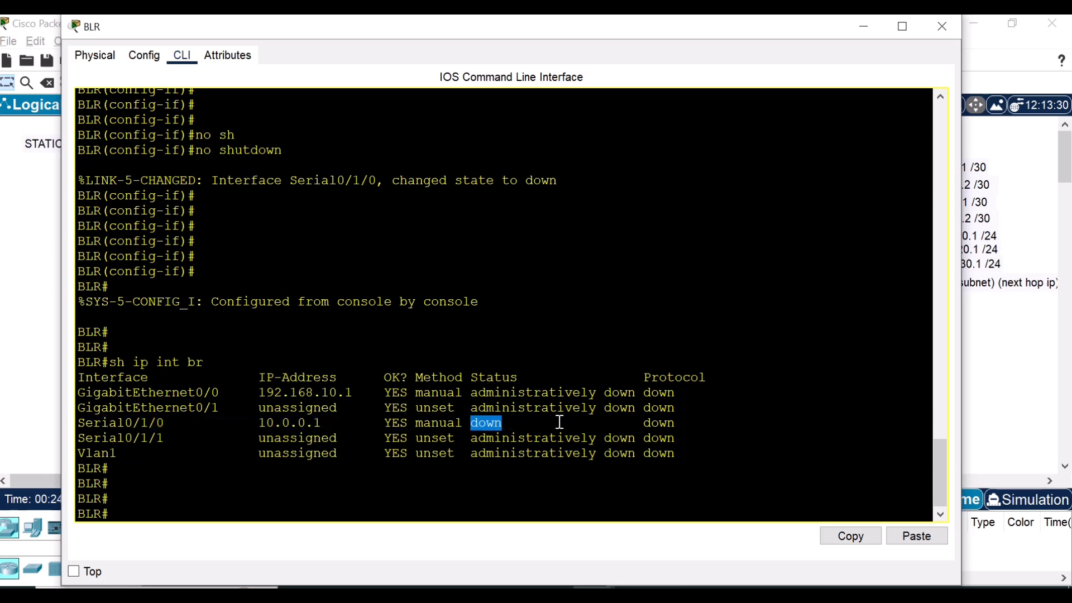
{"action": "left_click", "coordinate": [525, 424]}
{"action": "left_click_drag", "start_coordinate": [506, 421], "coordinate": [474, 424]}
{"action": "left_click_drag", "start_coordinate": [80, 392], "coordinate": [361, 393]}
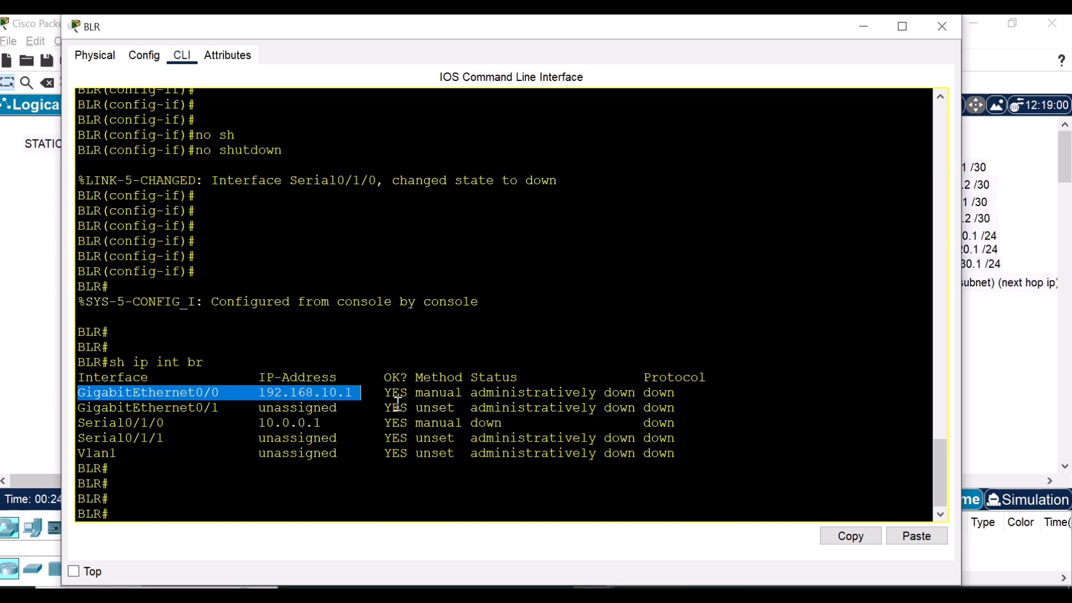
Enter global configuration mode with conf t on the BLR router and select interface g0/0
{"action": "left_click", "coordinate": [257, 516]}
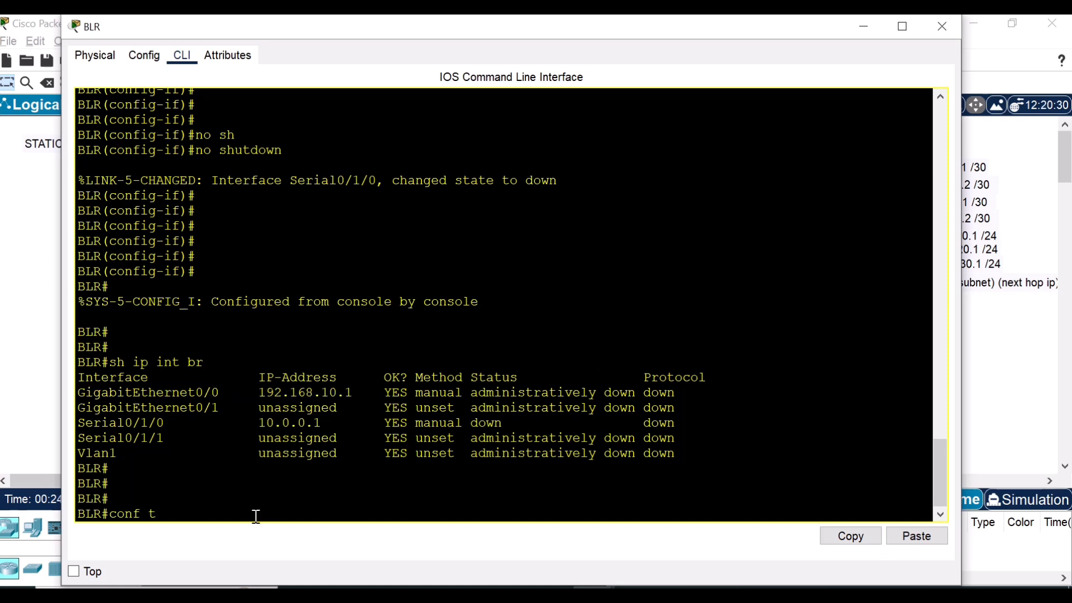
{"action": "type", "text": "conf t"}
{"action": "key", "text": "Return"}
{"action": "key", "text": "Return"}
{"action": "key", "text": "Return"}
{"action": "key", "text": "Return"}
{"action": "type", "text": "int"}
{"action": "key", "text": "Tab"}
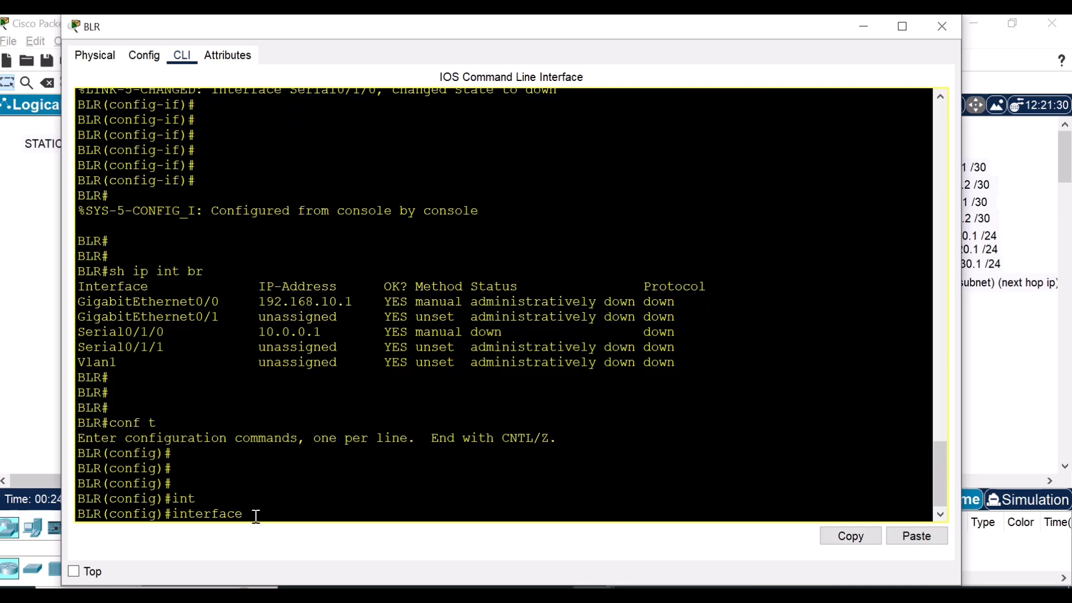
{"action": "type", "text": "g0/0"}
{"action": "key", "text": "Return"}
{"action": "key", "text": "Return"}
{"action": "key", "text": "Return"}
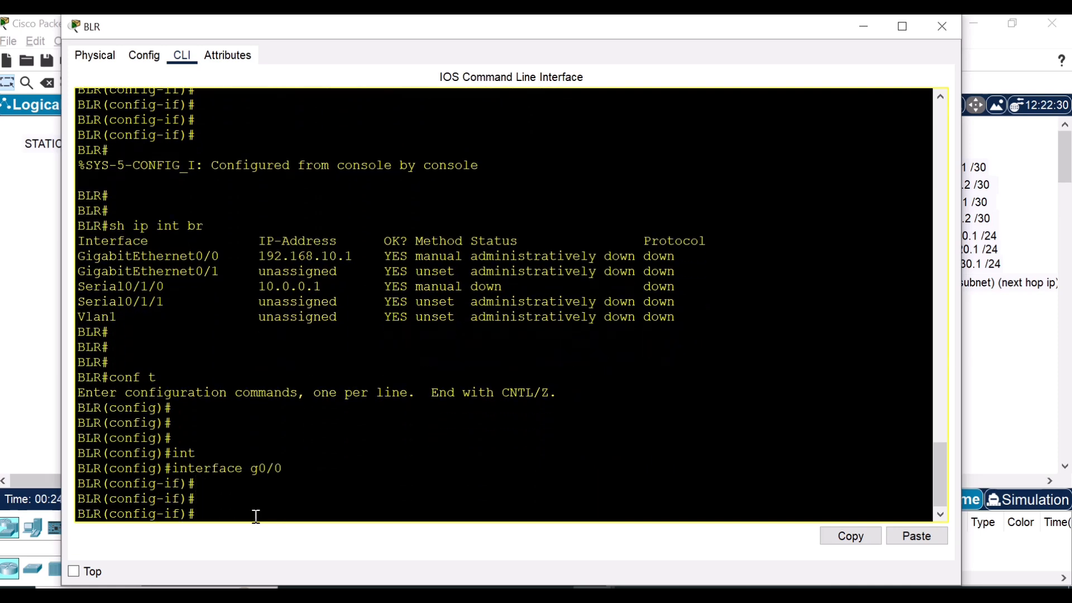
Enable the BLR router's g0/0 interface with no sh and minimize its device window
{"action": "type", "text": "no sh"}
{"action": "key", "text": "Return"}
{"action": "key", "text": "Return"}
{"action": "key", "text": "Return"}
{"action": "key", "text": "Return"}
{"action": "key", "text": "Return"}
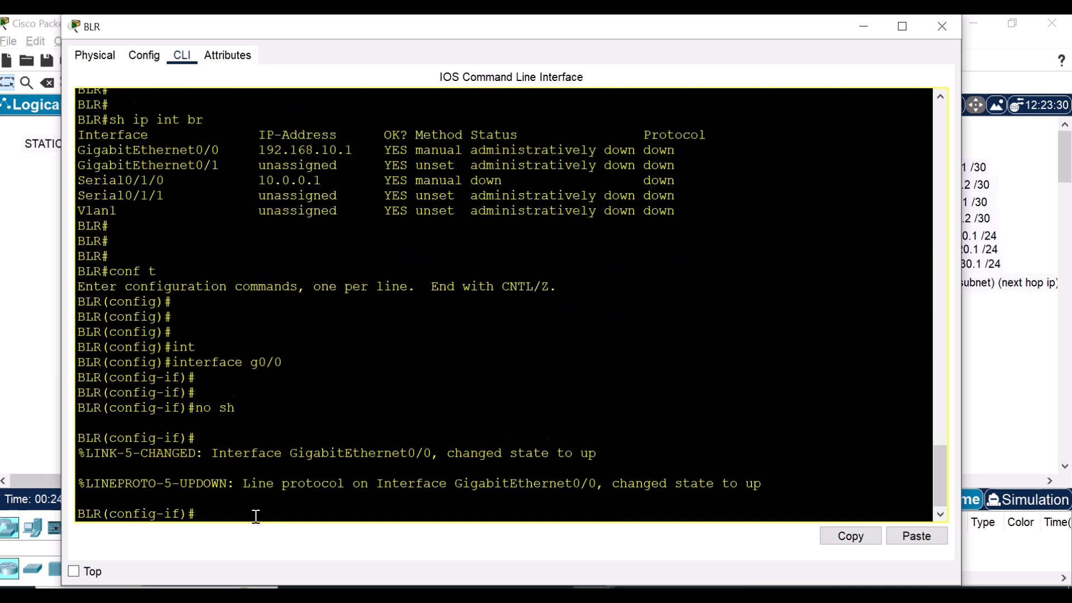
{"action": "left_click", "coordinate": [864, 26]}
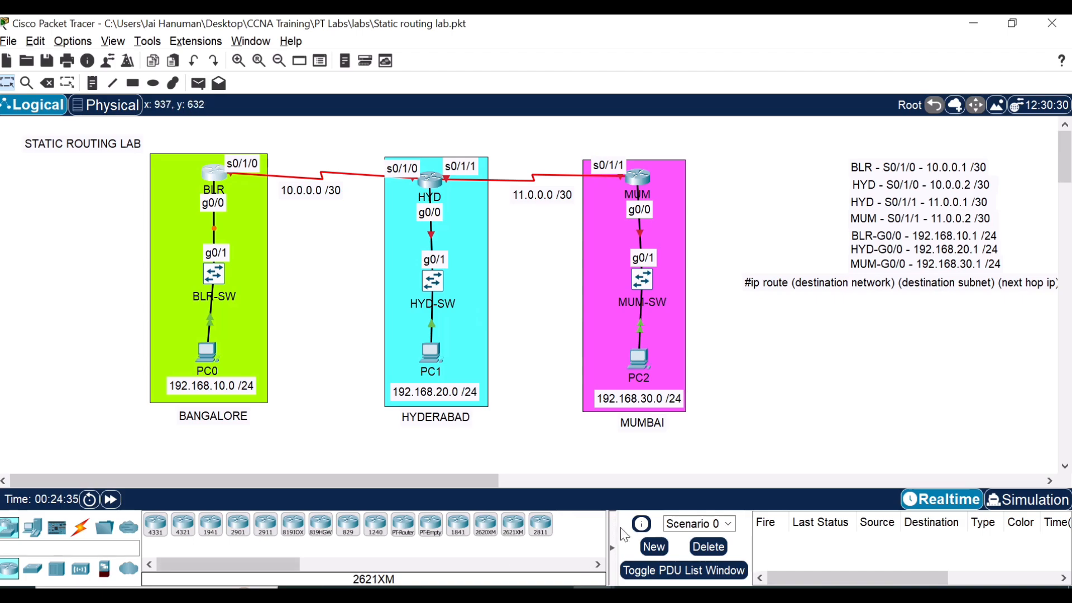
Open the HYD router's command line and return from global configuration to privileged EXEC mode
{"action": "left_click", "coordinate": [614, 594]}
{"action": "left_click", "coordinate": [428, 184]}
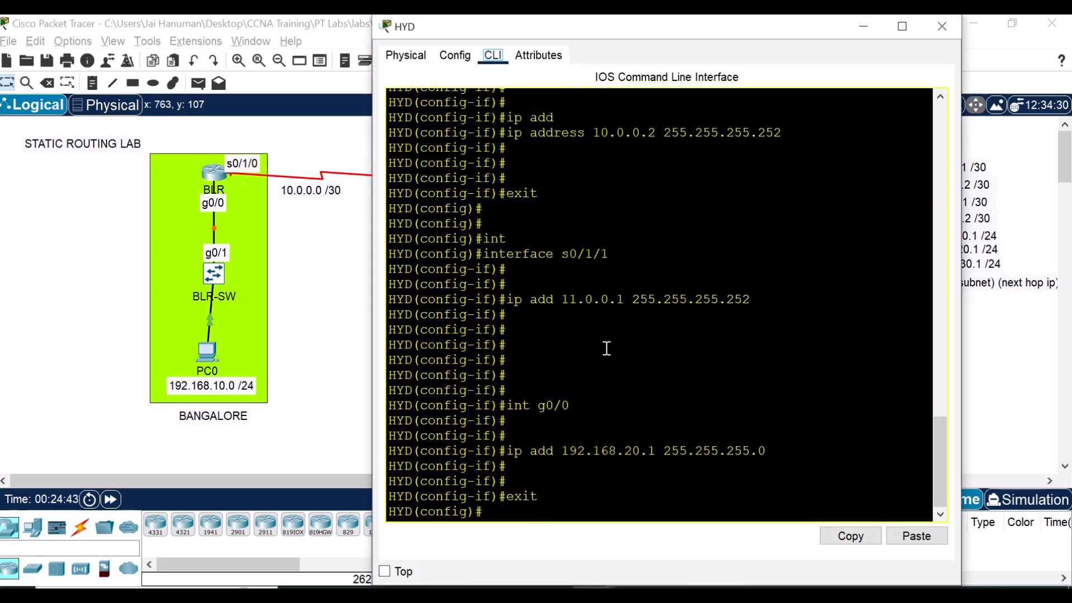
{"action": "key", "text": "Return"}
{"action": "key", "text": "Return"}
{"action": "key", "text": "Return"}
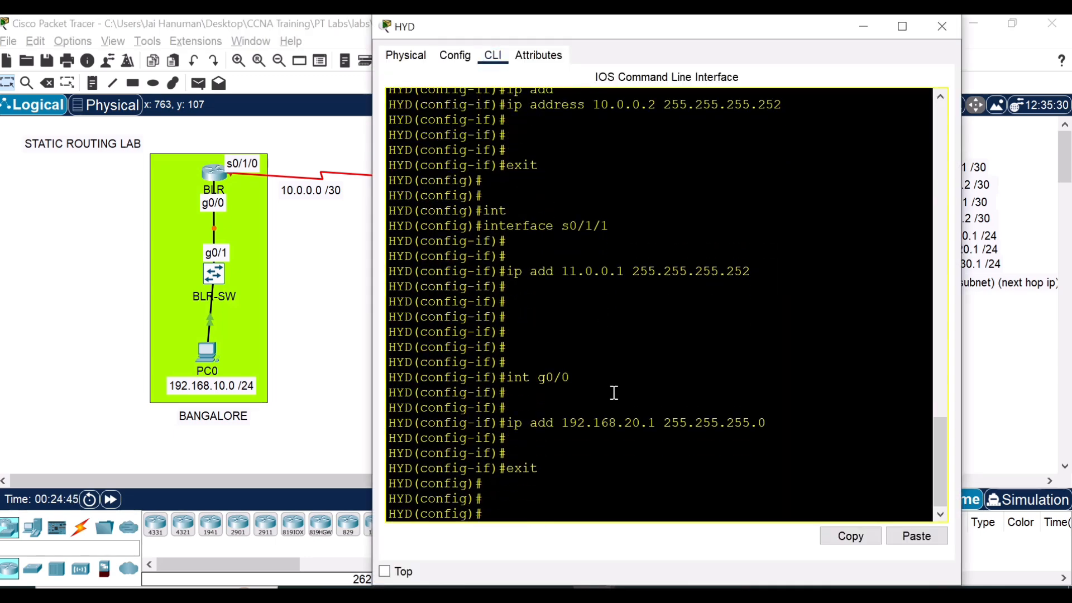
{"action": "key", "text": "ctrl+z"}
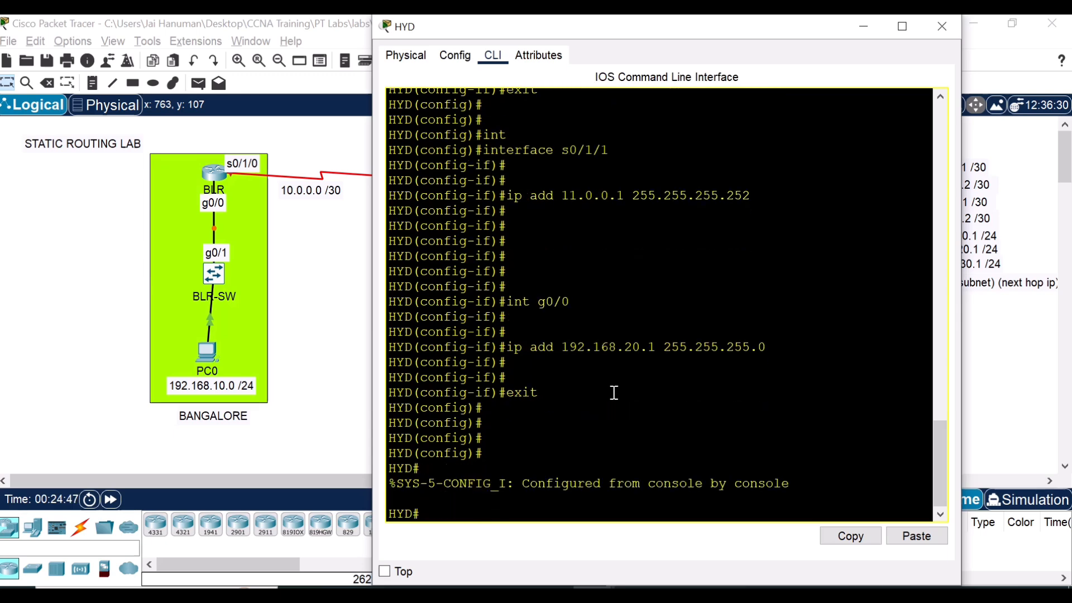
Run sh ip int br on the HYD router and widen its window so each interface fits on one line
{"action": "key", "text": "Return"}
{"action": "type", "text": "sh ip i"}
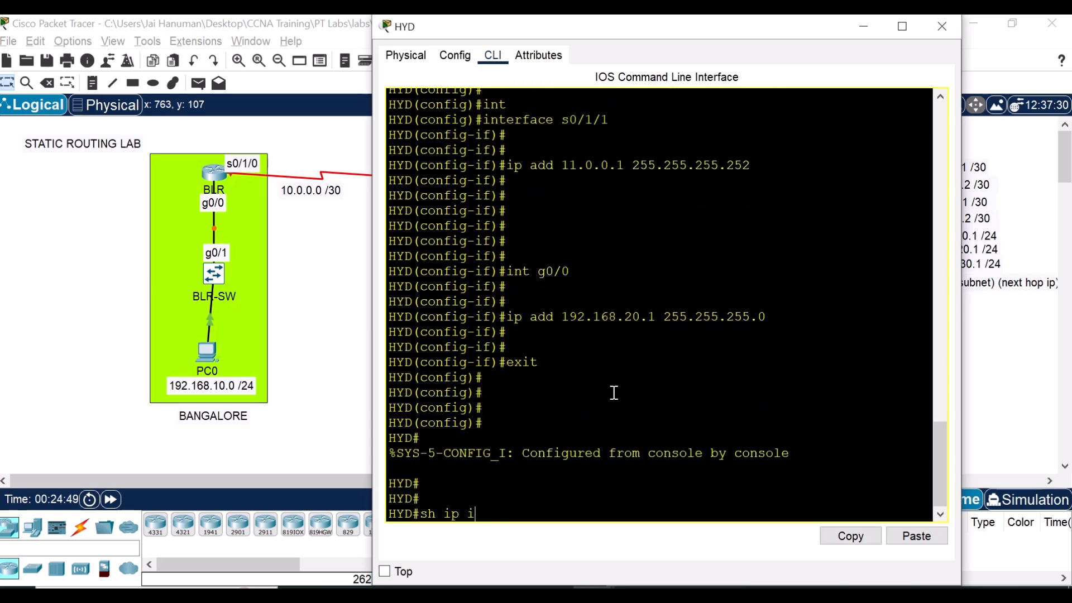
{"action": "type", "text": "nt br"}
{"action": "key", "text": "Return"}
{"action": "key", "text": "Return"}
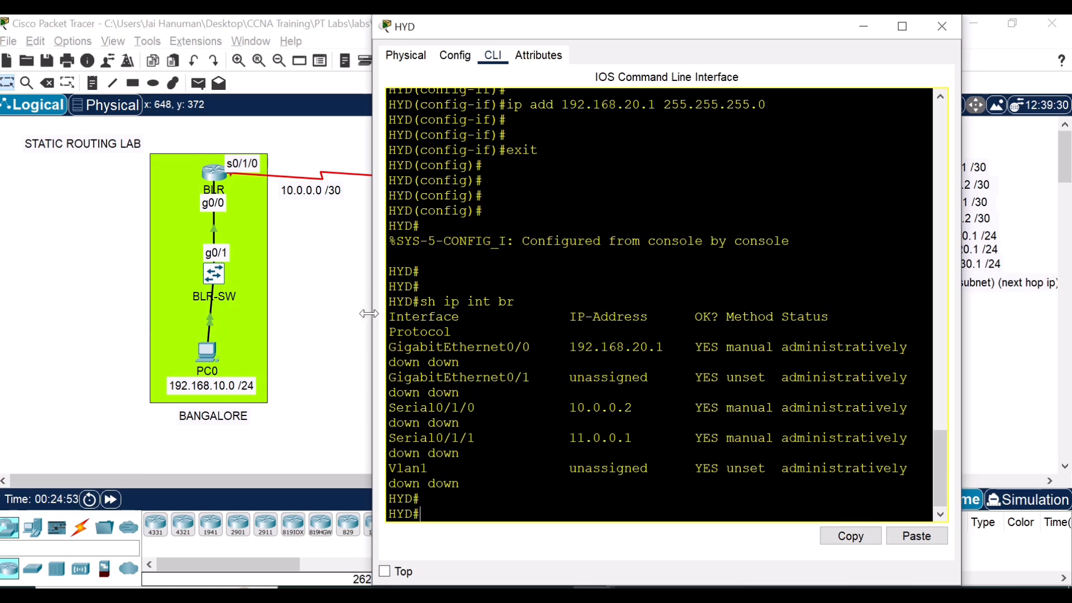
{"action": "left_click_drag", "start_coordinate": [373, 314], "coordinate": [136, 308]}
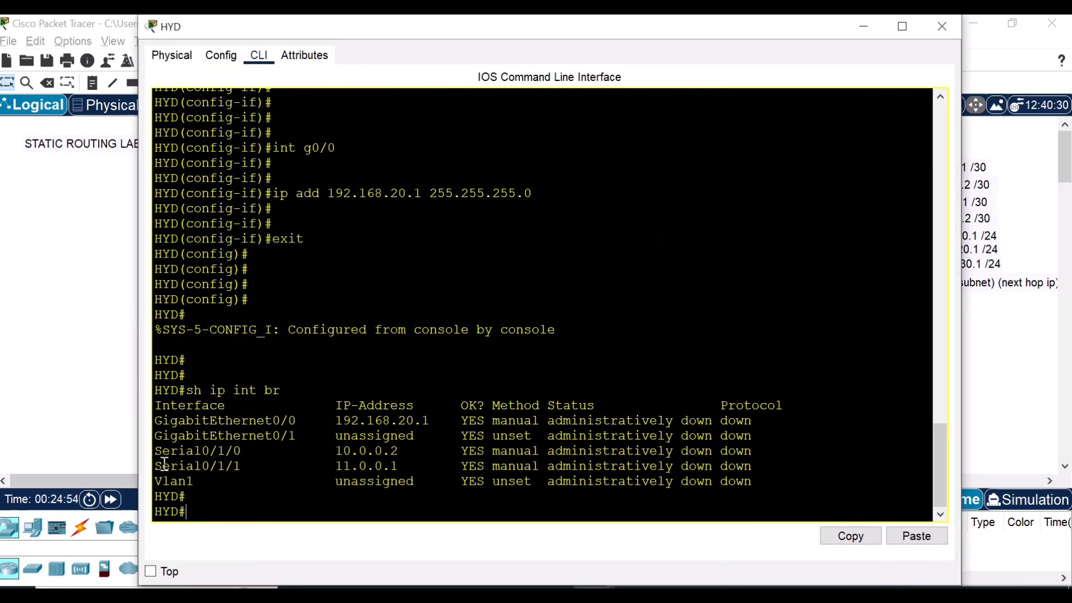
Examine the Serial0/1/0, Serial0/1/1 and GigabitEthernet0/0 entries in the HYD router's interface summary
{"action": "left_click_drag", "start_coordinate": [160, 453], "coordinate": [711, 451]}
{"action": "left_click", "coordinate": [781, 455]}
{"action": "left_click_drag", "start_coordinate": [157, 466], "coordinate": [620, 468]}
{"action": "left_click", "coordinate": [194, 511]}
{"action": "left_click_drag", "start_coordinate": [161, 423], "coordinate": [635, 422]}
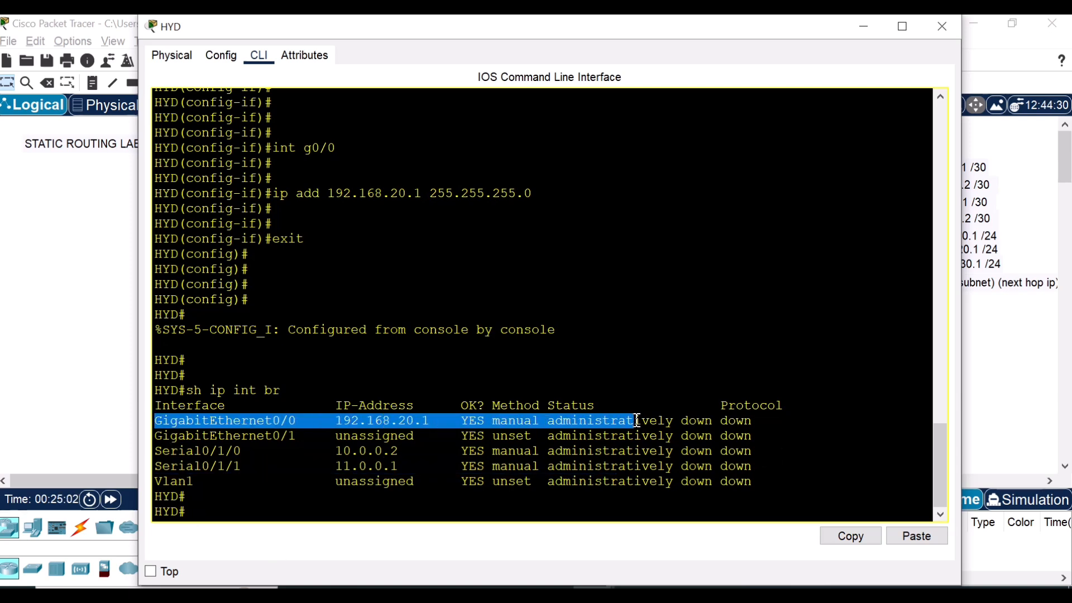
Enter global configuration mode on the HYD router with conf t
{"action": "left_click", "coordinate": [243, 505]}
{"action": "key", "text": "Return"}
{"action": "key", "text": "Return"}
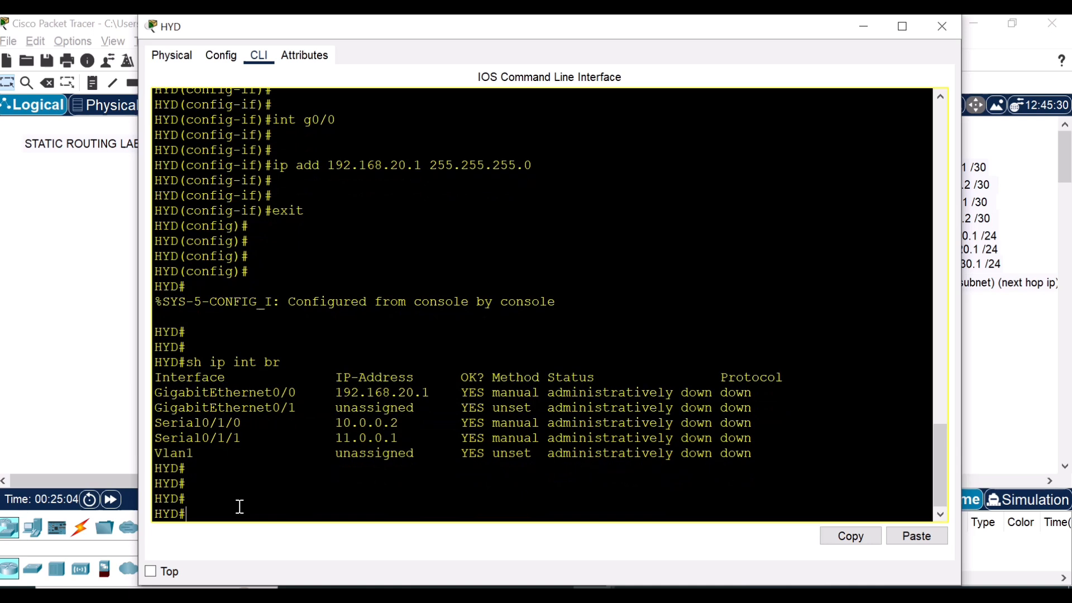
{"action": "type", "text": "conf t"}
{"action": "key", "text": "Return"}
{"action": "key", "text": "Return"}
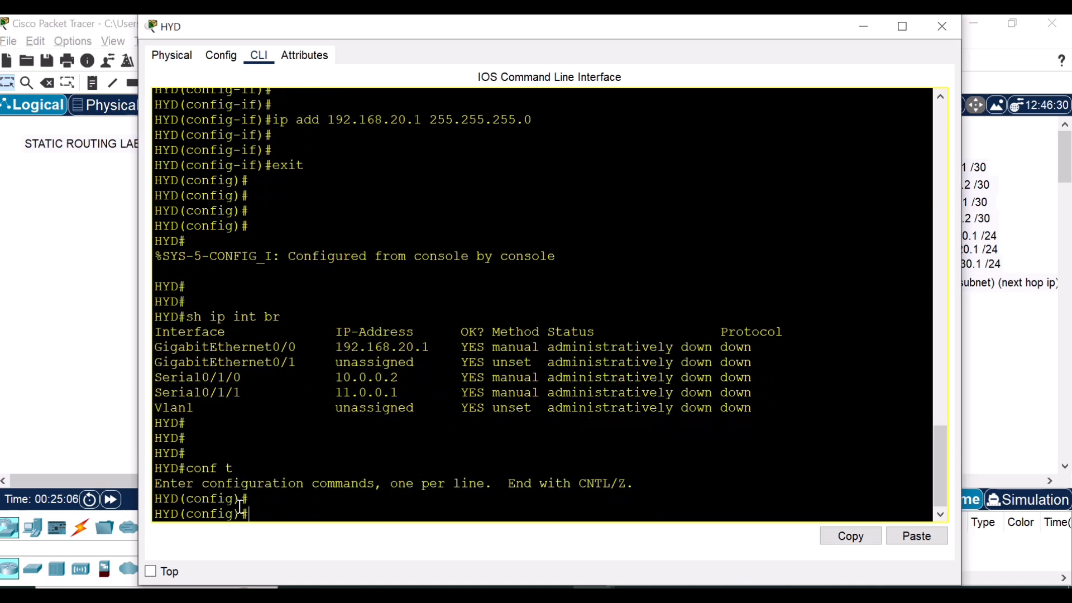
{"action": "key", "text": "Return"}
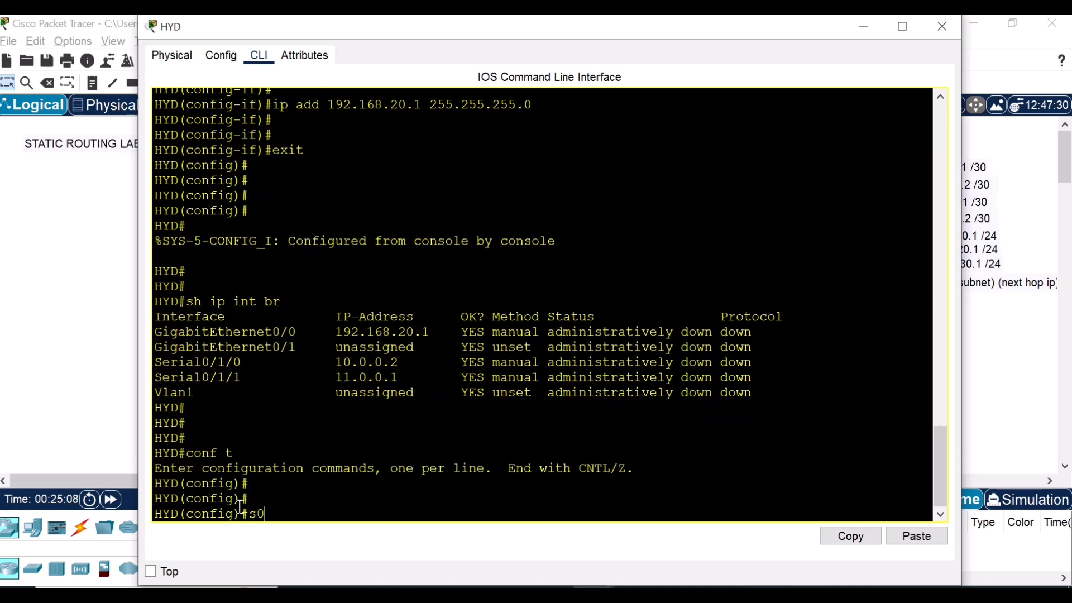
{"action": "type", "text": "s0/1/0"}
{"action": "key", "text": "Return"}
{"action": "key", "text": "Return"}
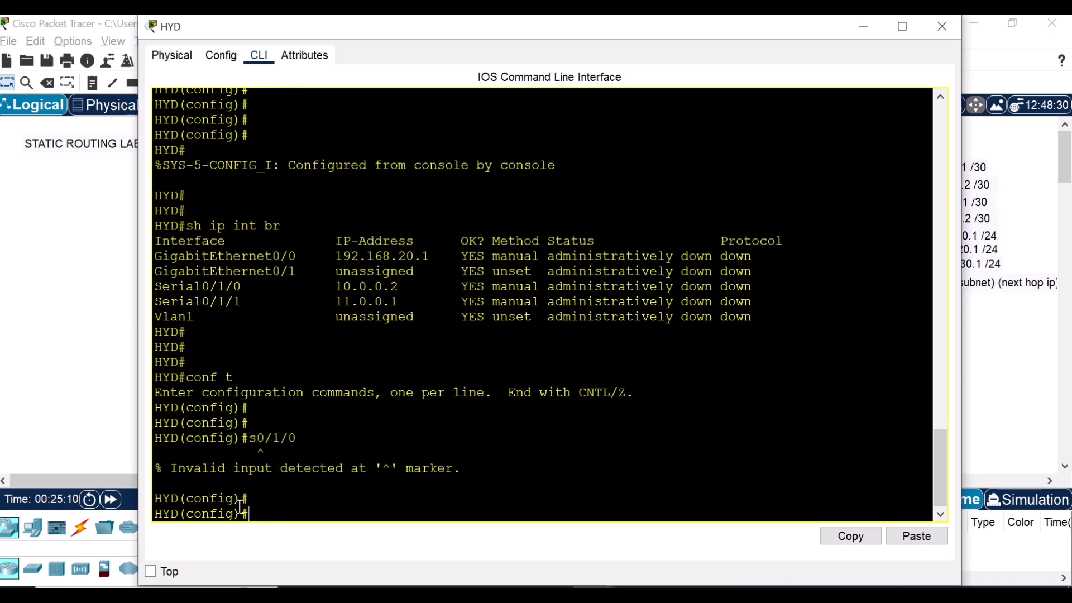
Select interface s0/1/0 on the HYD router with int s0/1/0 and enable it with no sh
{"action": "type", "text": "int s0/1/0"}
{"action": "key", "text": "Return"}
{"action": "key", "text": "Return"}
{"action": "key", "text": "Return"}
{"action": "key", "text": "Return"}
{"action": "type", "text": "no"}
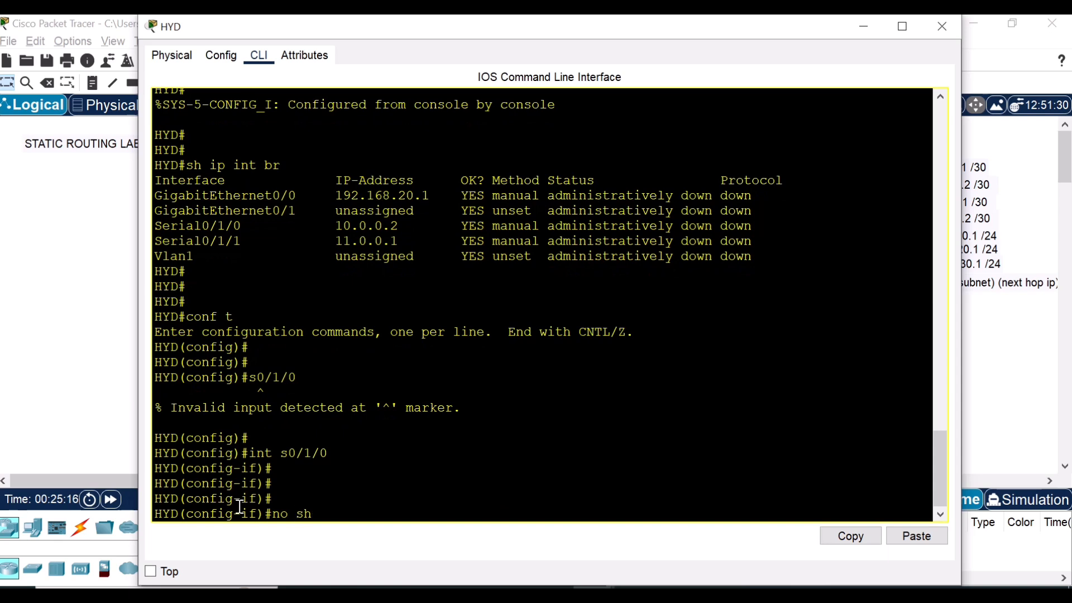
{"action": "type", "text": " sh"}
{"action": "key", "text": "Return"}
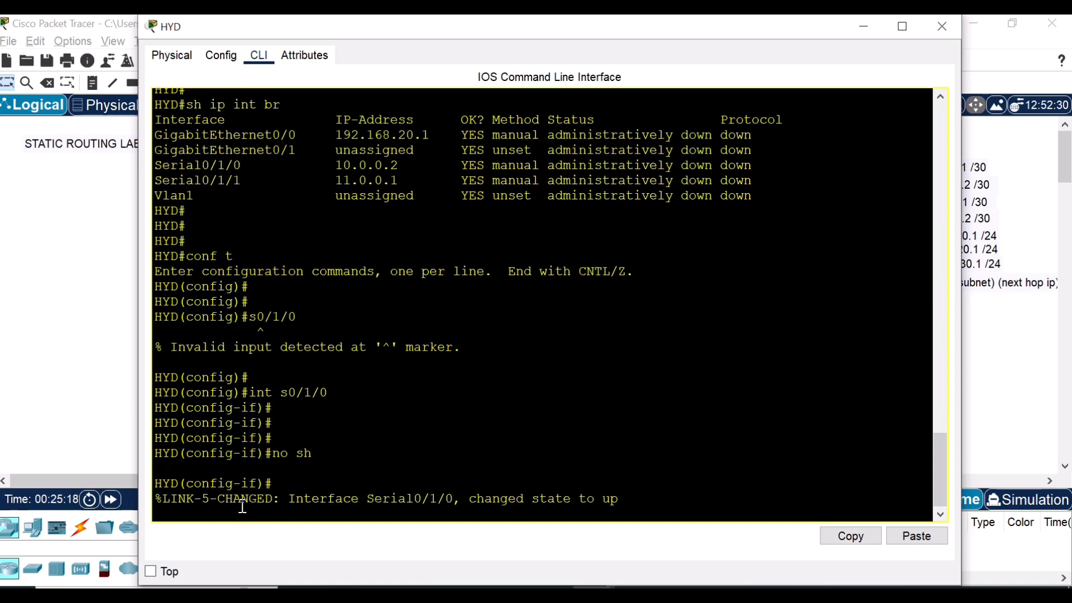
{"action": "key", "text": "Return"}
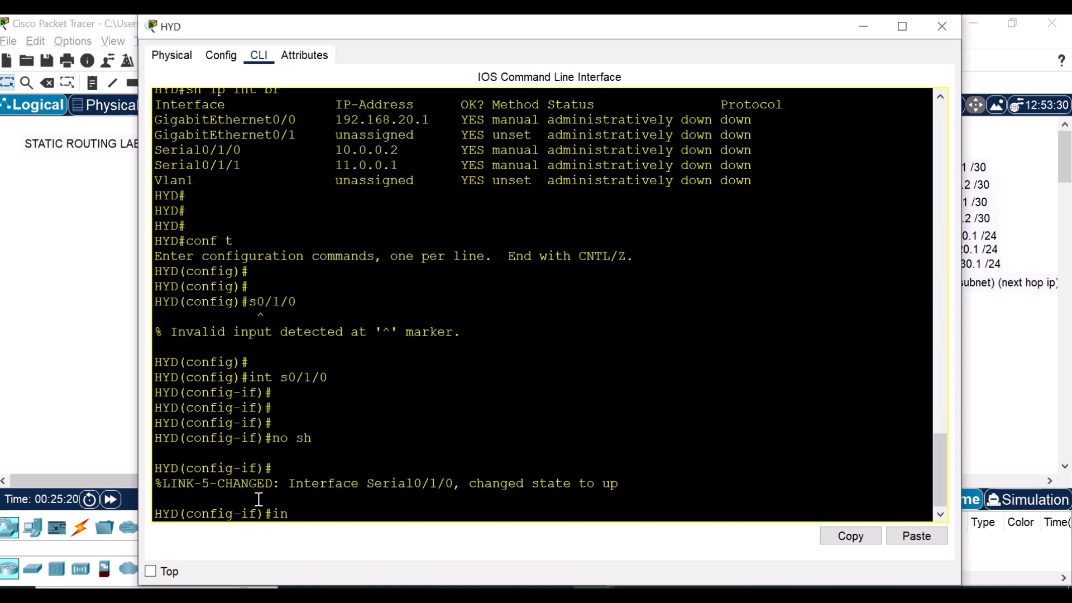
Select interface g0/0 on the HYD router with int g0/0 and enable it with no shut
{"action": "type", "text": "int g0/0"}
{"action": "key", "text": "Return"}
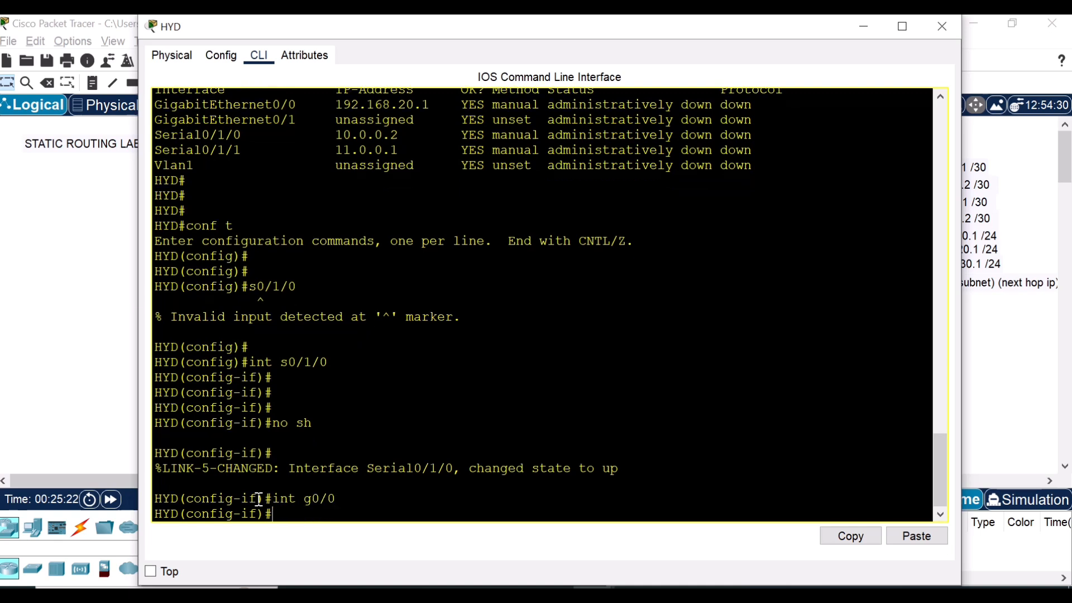
{"action": "key", "text": "Return"}
{"action": "key", "text": "Return"}
{"action": "type", "text": "no"}
{"action": "type", "text": " sh"}
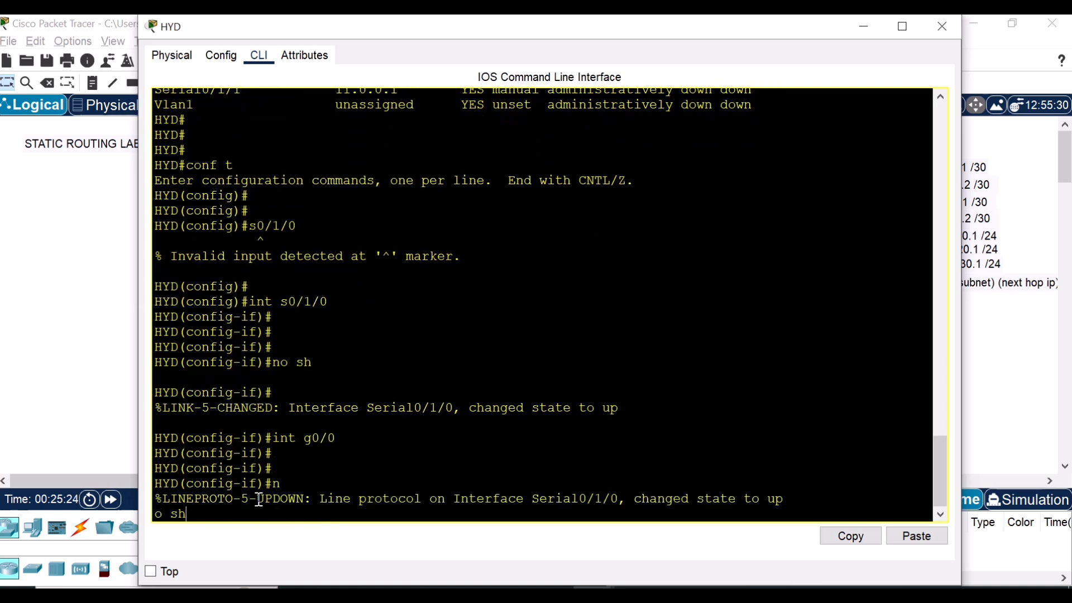
{"action": "type", "text": "ut"}
{"action": "key", "text": "Return"}
{"action": "key", "text": "Return"}
{"action": "key", "text": "Return"}
{"action": "key", "text": "Return"}
{"action": "key", "text": "Return"}
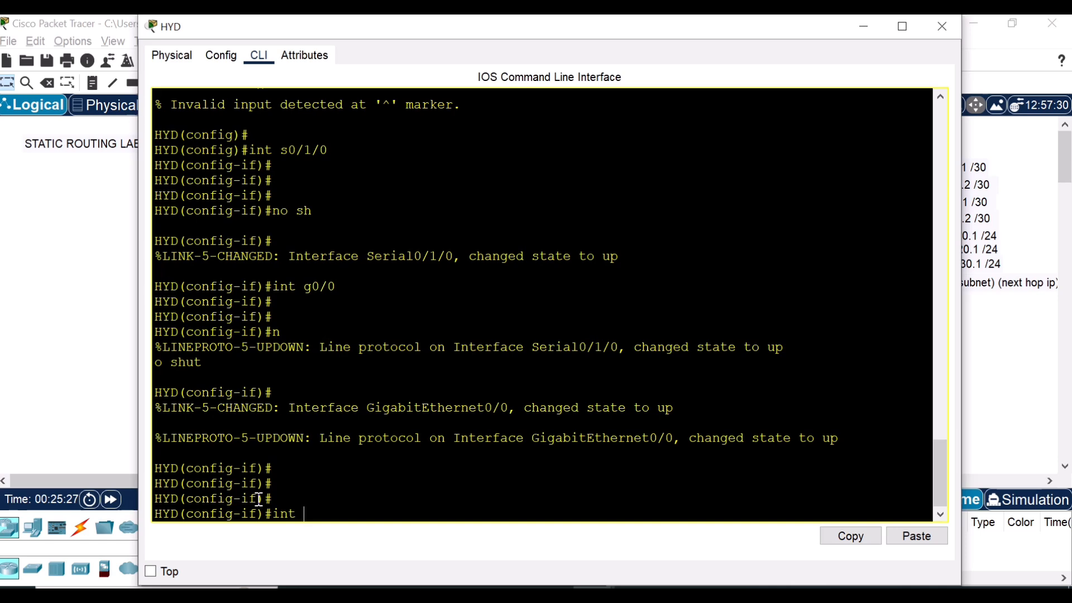
Select interface s0/1/1 on the HYD router with int s0/1/1 and enable it with no sh
{"action": "scroll", "coordinate": [263, 452], "scroll_direction": "up", "scroll_amount": 6}
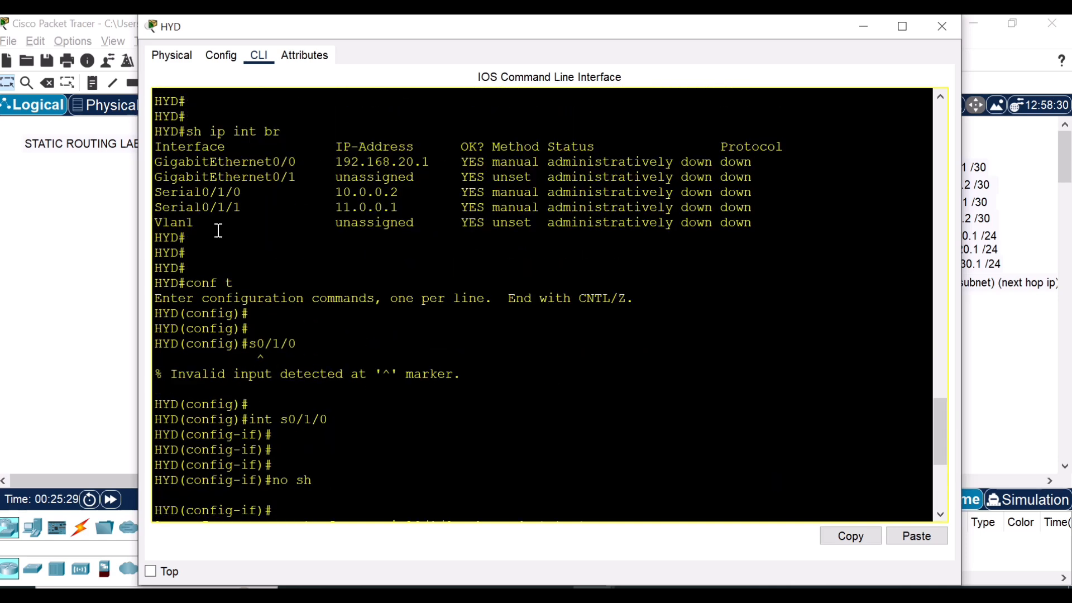
{"action": "type", "text": "int "}
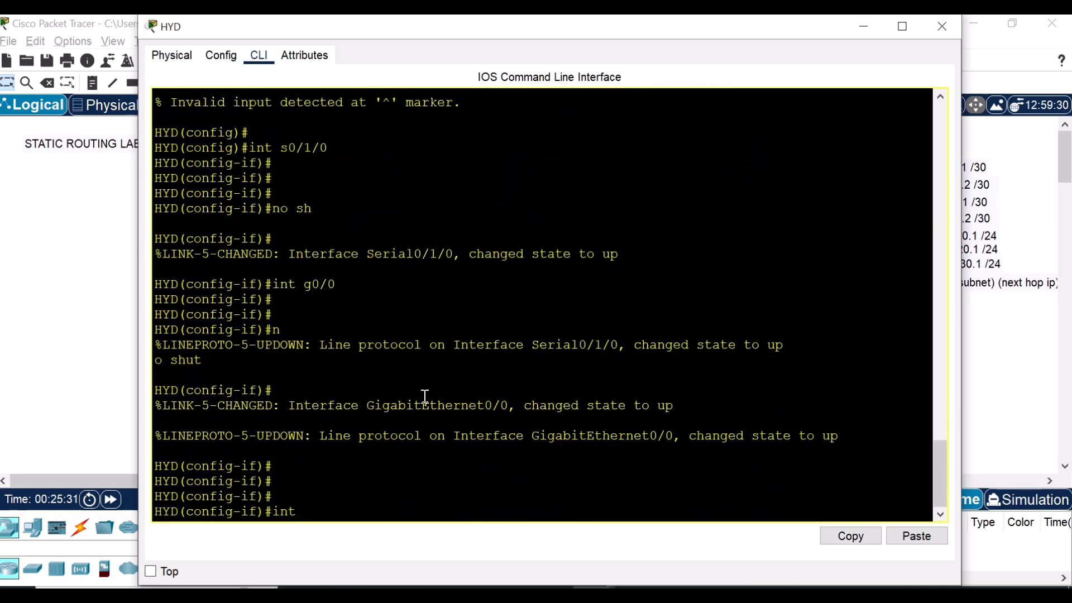
{"action": "type", "text": "s0/1/1"}
{"action": "key", "text": "Return"}
{"action": "key", "text": "Return"}
{"action": "key", "text": "Return"}
{"action": "type", "text": "nfig-if)#no s"}
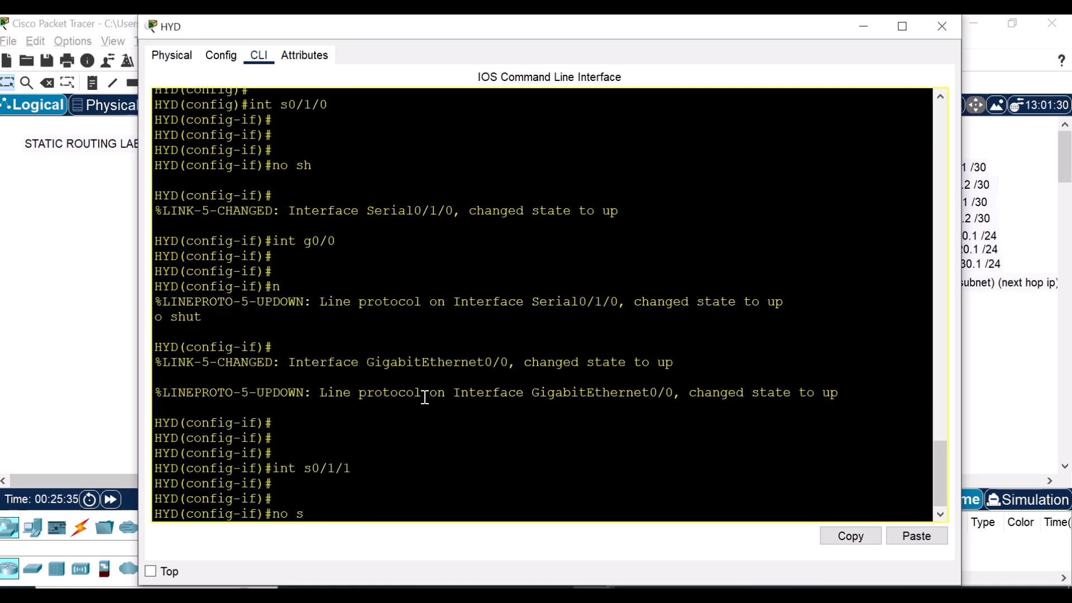
{"action": "type", "text": "h"}
{"action": "key", "text": "Return"}
{"action": "key", "text": "Return"}
{"action": "key", "text": "Return"}
{"action": "key", "text": "Return"}
{"action": "key", "text": "Return"}
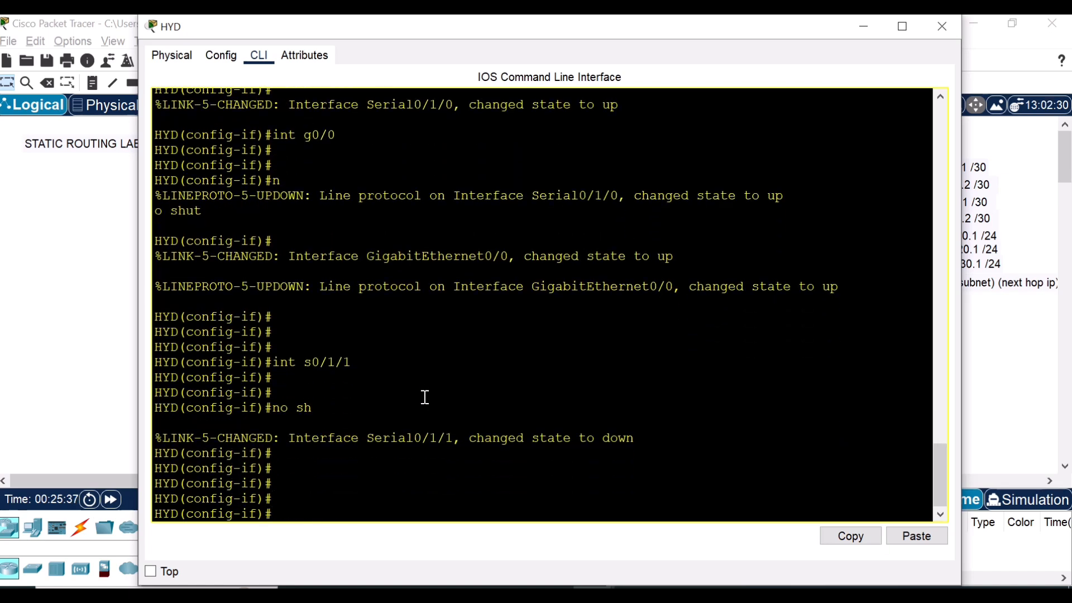
Leave interface configuration on the HYD router with exit and return to privileged EXEC mode
{"action": "type", "text": "exit"}
{"action": "key", "text": "Return"}
{"action": "key", "text": "Return"}
{"action": "key", "text": "Return"}
{"action": "key", "text": "Return"}
{"action": "key", "text": "Return"}
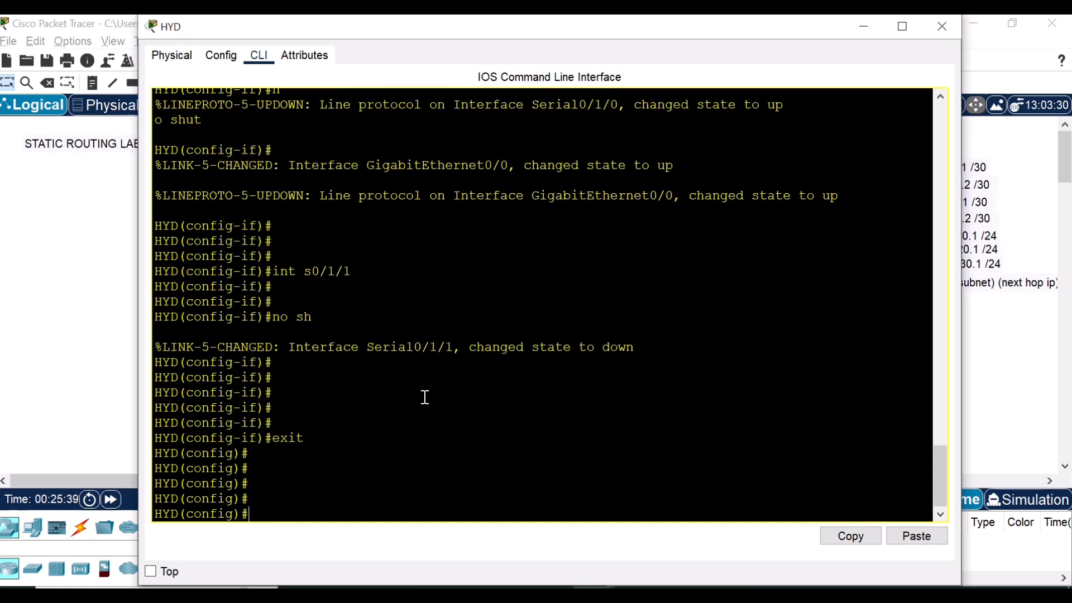
{"action": "key", "text": "ctrl+z"}
{"action": "key", "text": "Return"}
{"action": "key", "text": "Return"}
Run sh ip int br on the HYD router, examine the Serial0/1/0, GigabitEthernet0/0 and Serial0/1/1 entries, and close its window
{"action": "type", "text": "sh "}
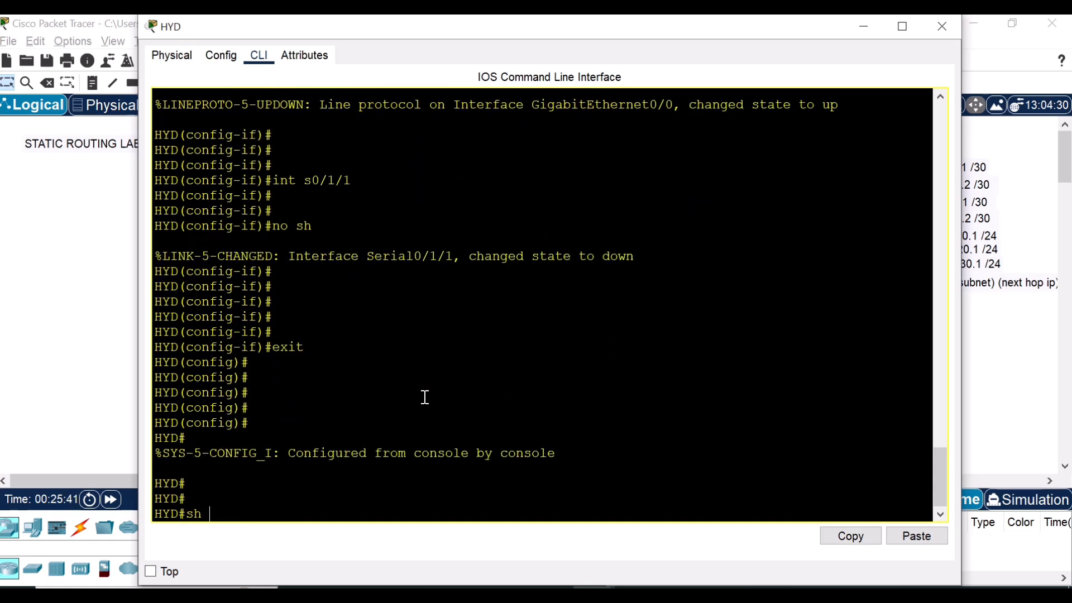
{"action": "type", "text": "ip int br"}
{"action": "key", "text": "Return"}
{"action": "key", "text": "Return"}
{"action": "key", "text": "Return"}
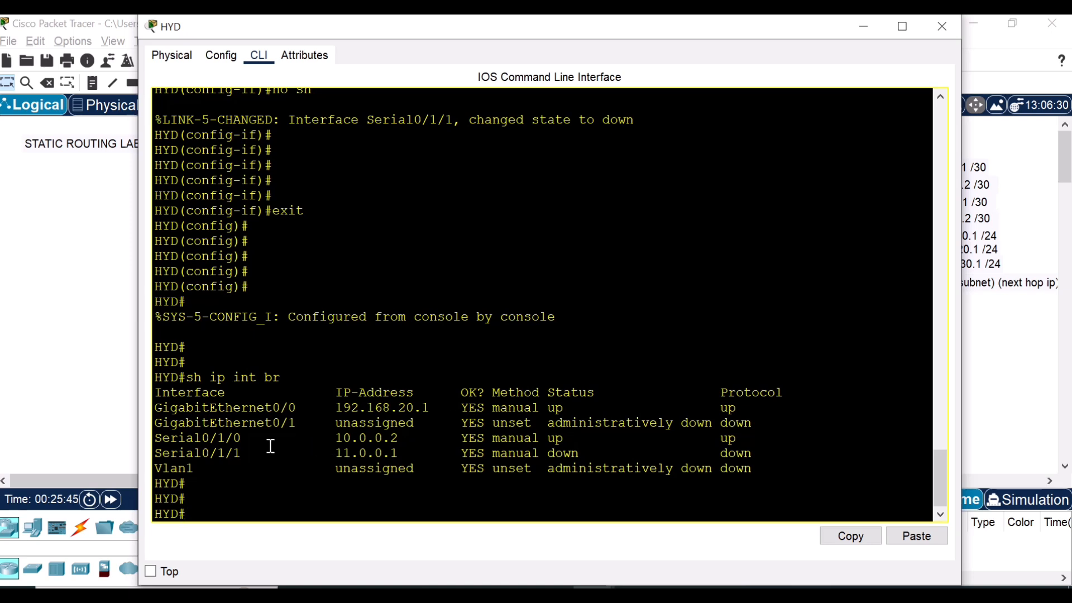
{"action": "left_click_drag", "start_coordinate": [155, 438], "coordinate": [740, 439]}
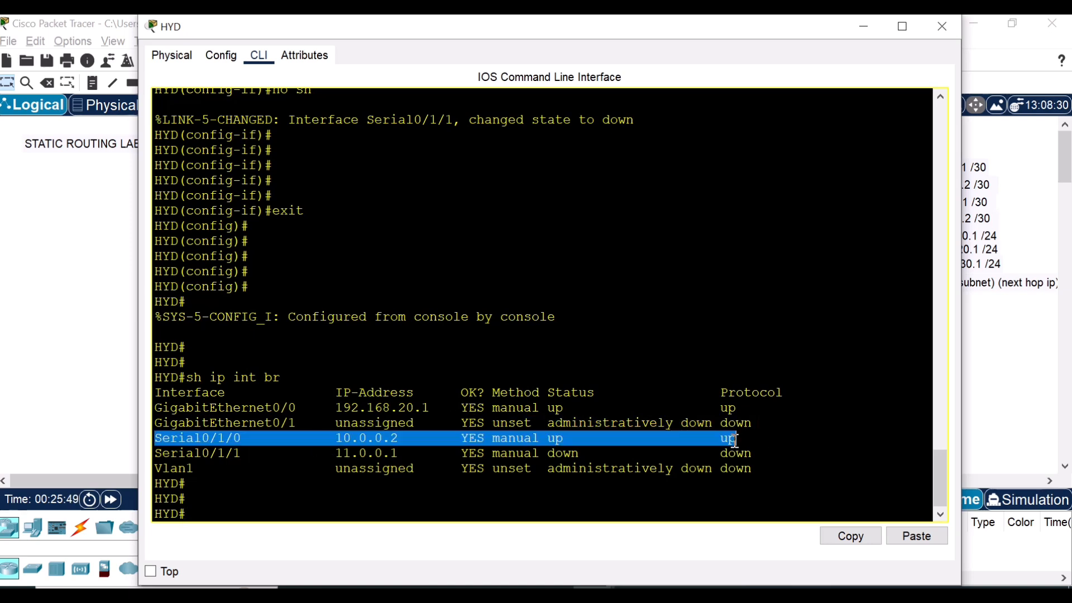
{"action": "left_click_drag", "start_coordinate": [155, 407], "coordinate": [749, 403]}
{"action": "left_click", "coordinate": [835, 364]}
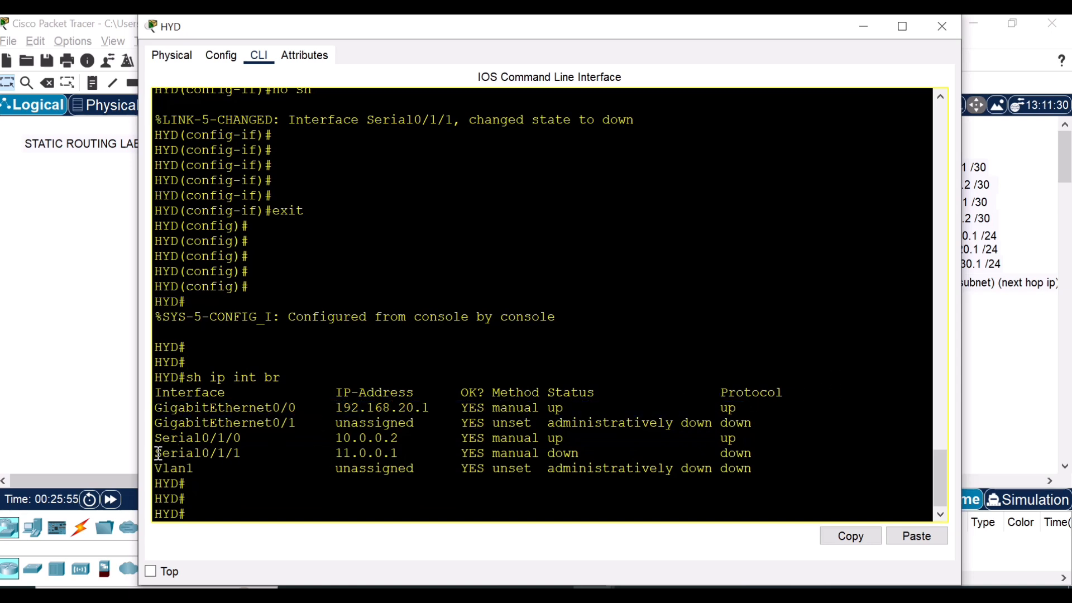
{"action": "left_click_drag", "start_coordinate": [158, 454], "coordinate": [391, 454]}
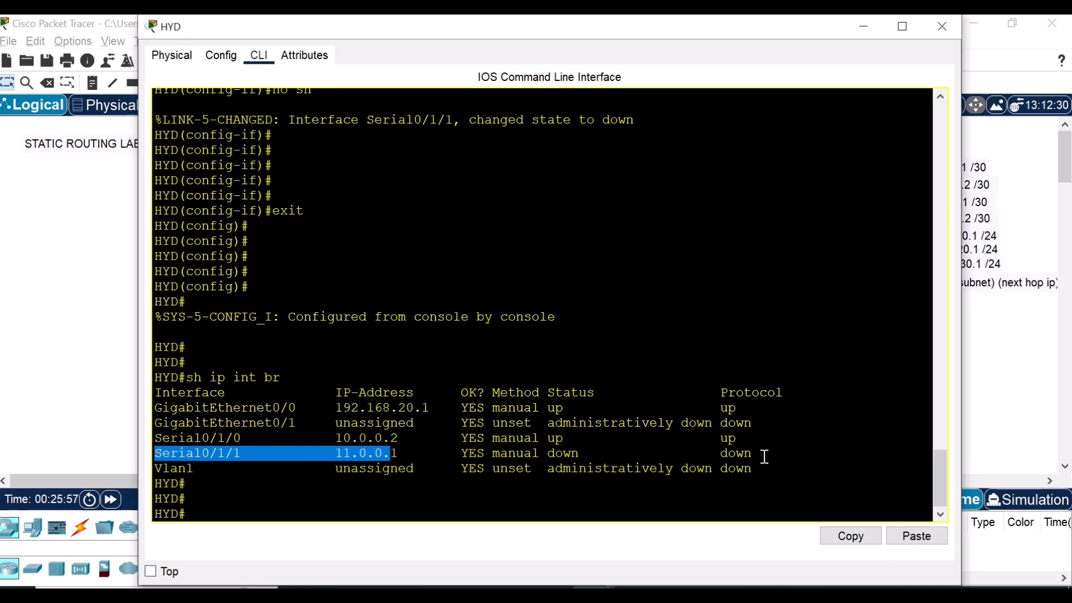
{"action": "left_click", "coordinate": [935, 22]}
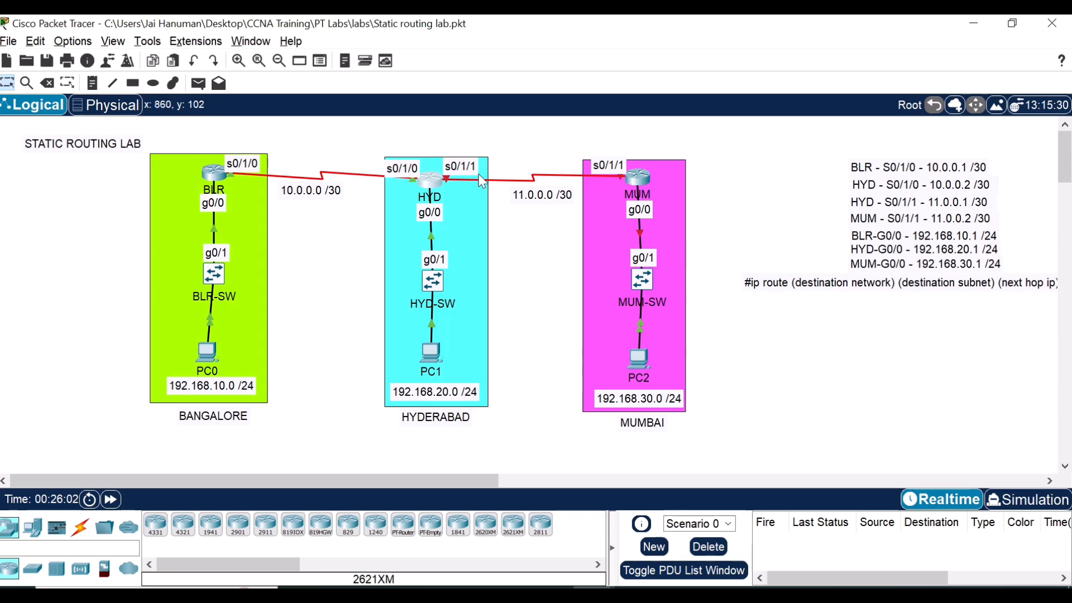
Open the MUM router's command line and return to global configuration mode with exit
{"action": "left_click", "coordinate": [642, 181]}
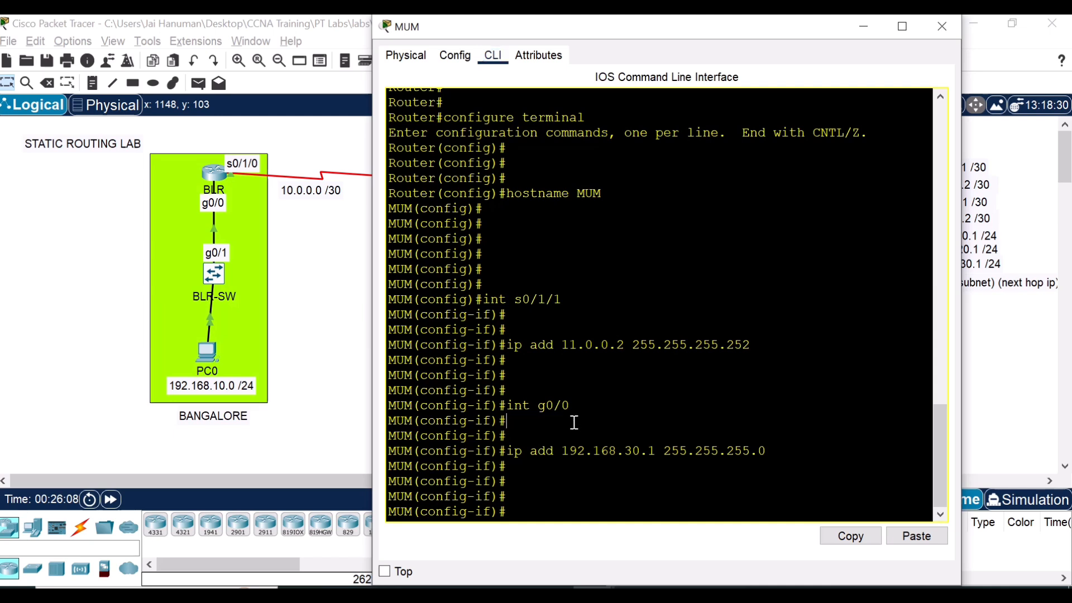
{"action": "key", "text": "Return"}
{"action": "key", "text": "Return"}
{"action": "key", "text": "Return"}
{"action": "key", "text": "Return"}
{"action": "type", "text": "exit"}
{"action": "key", "text": "Return"}
{"action": "key", "text": "Return"}
{"action": "key", "text": "Return"}
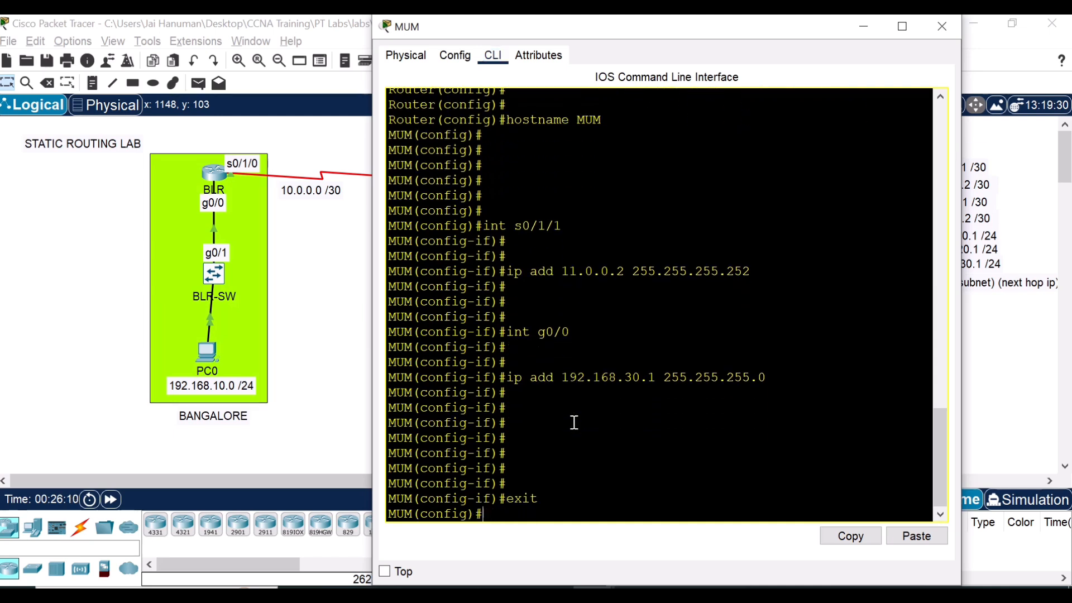
Select interface s0/1/1 on the MUM router with int s0/1/1 and enable it with no sh
{"action": "type", "text": "int s0"}
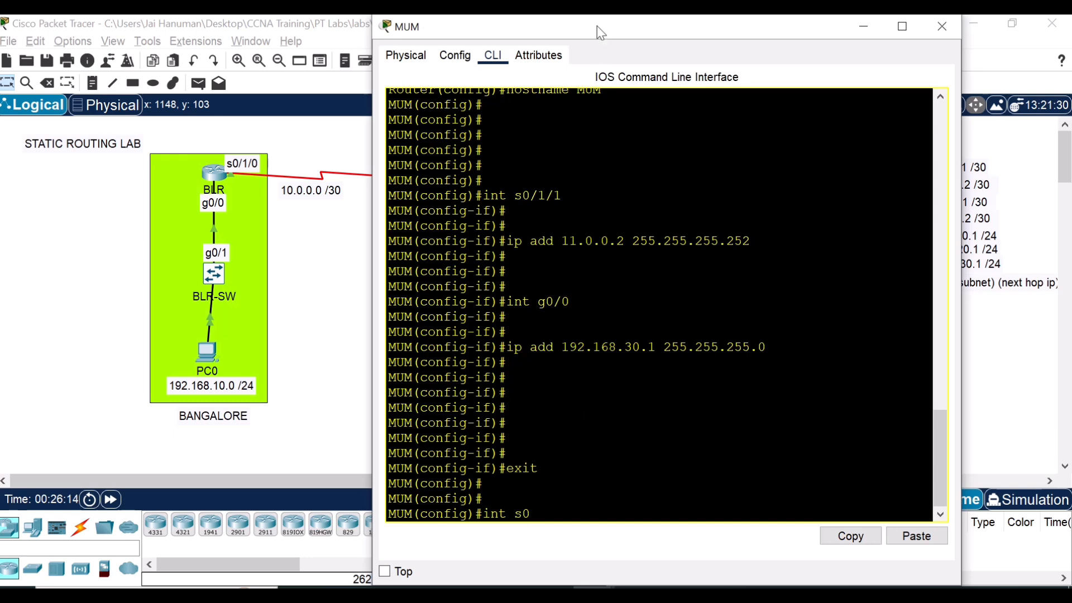
{"action": "left_click_drag", "start_coordinate": [598, 26], "coordinate": [318, 25]}
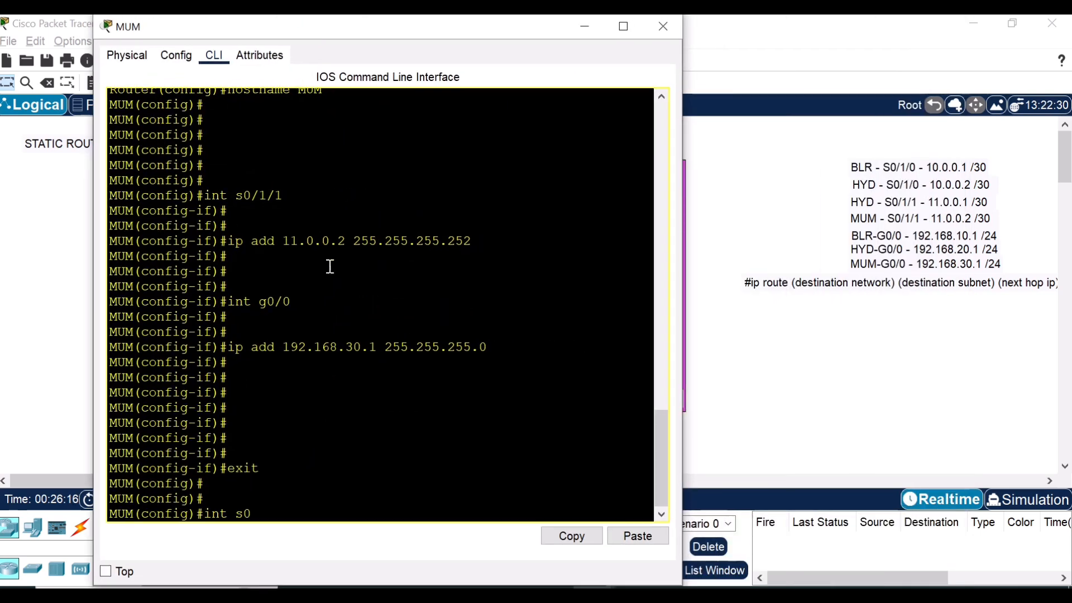
{"action": "type", "text": "0/1/1"}
{"action": "key", "text": "Return"}
{"action": "key", "text": "Return"}
{"action": "key", "text": "Return"}
{"action": "type", "text": "no"}
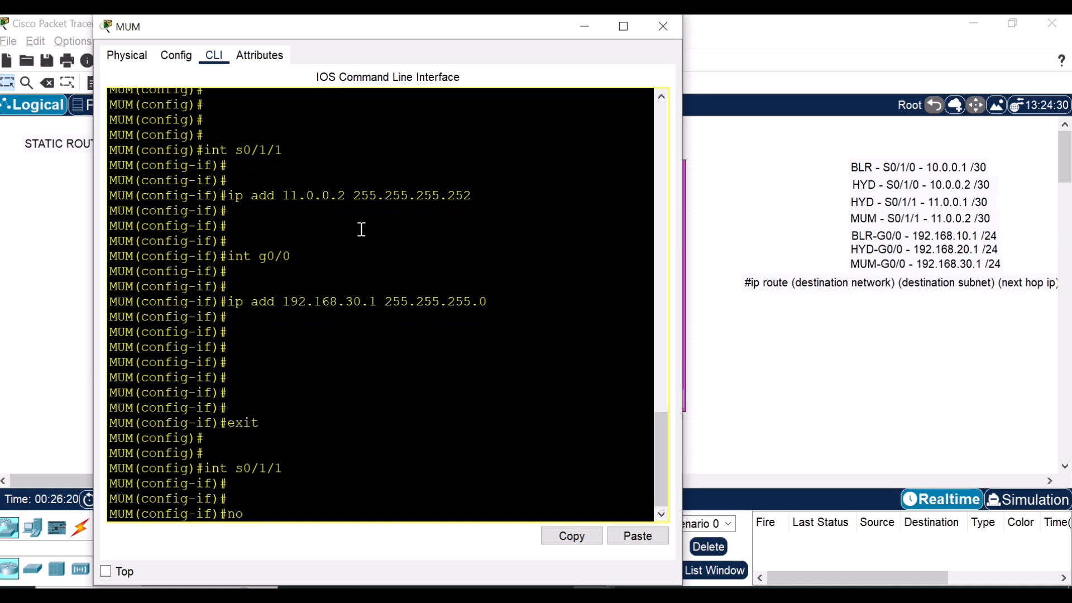
{"action": "type", "text": " sh"}
{"action": "key", "text": "Return"}
{"action": "key", "text": "Return"}
{"action": "key", "text": "Return"}
{"action": "key", "text": "Return"}
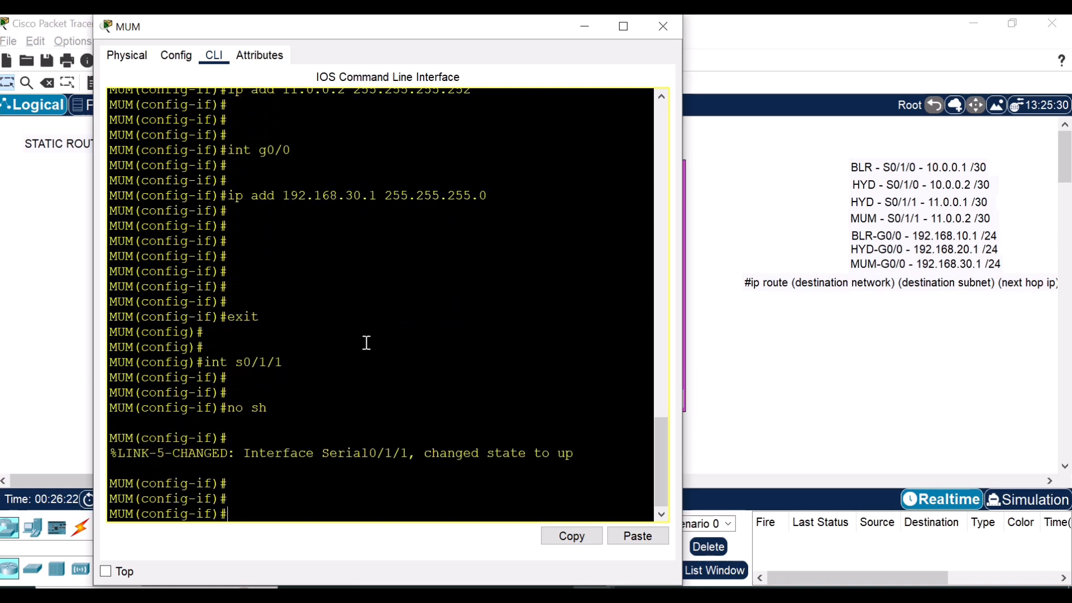
{"action": "left_click_drag", "start_coordinate": [430, 452], "coordinate": [573, 453]}
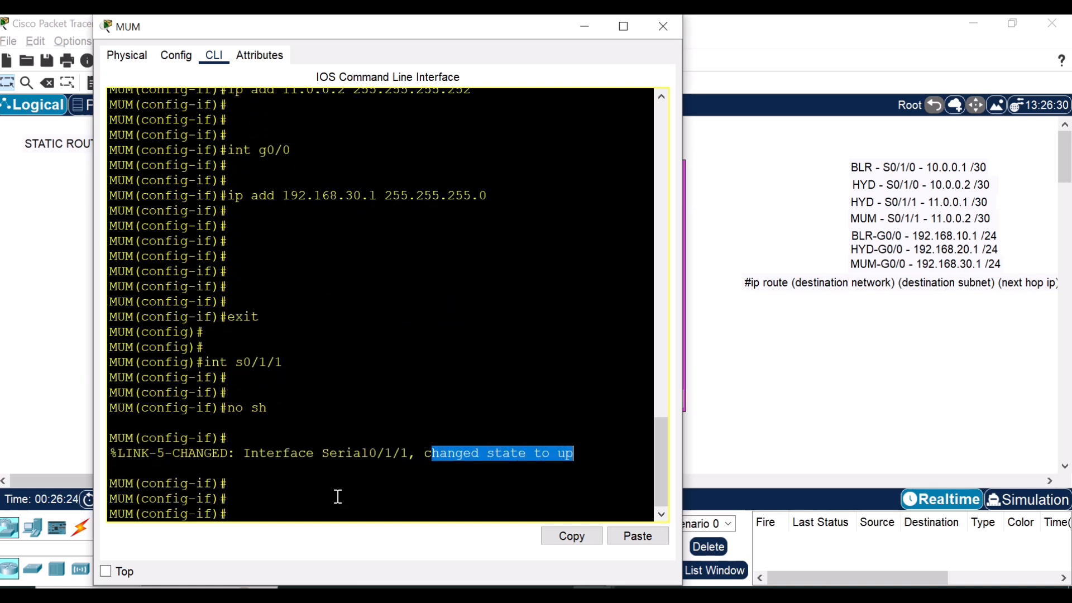
{"action": "left_click", "coordinate": [276, 511]}
{"action": "key", "text": "Return"}
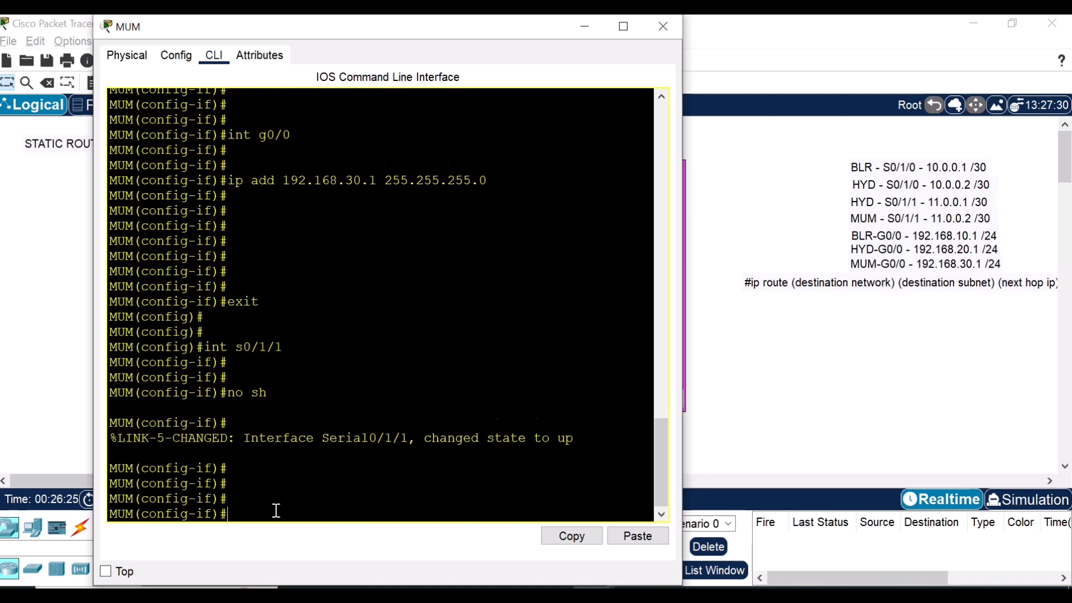
{"action": "key", "text": "Return"}
Enable interface g0/0 on the MUM router with int g0/0 and no sh, and close its window
{"action": "type", "text": "int "}
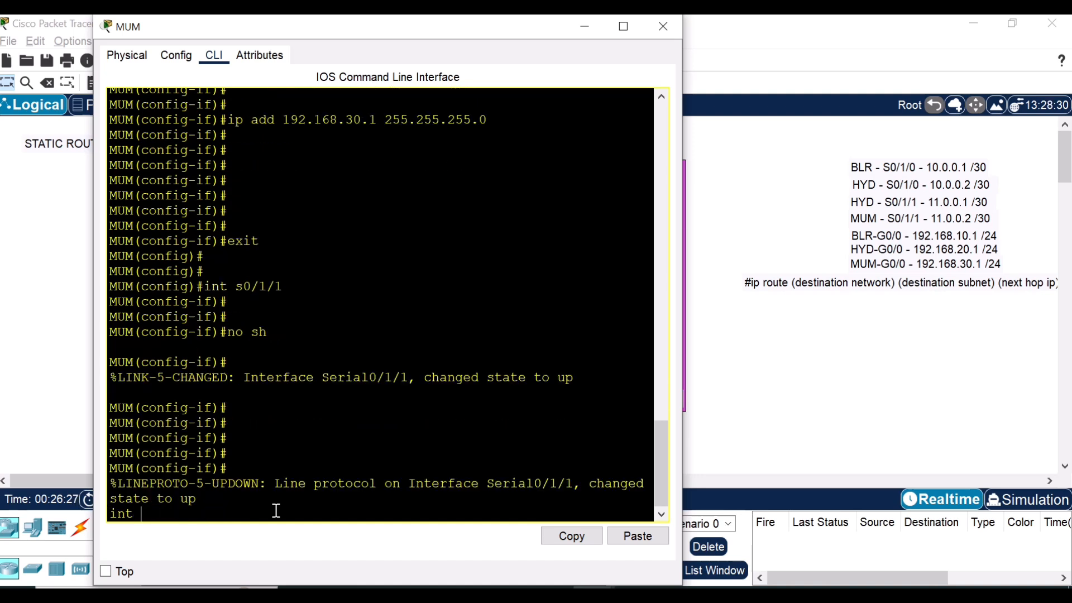
{"action": "type", "text": "g0/0"}
{"action": "key", "text": "Return"}
{"action": "key", "text": "Return"}
{"action": "key", "text": "Return"}
{"action": "key", "text": "Return"}
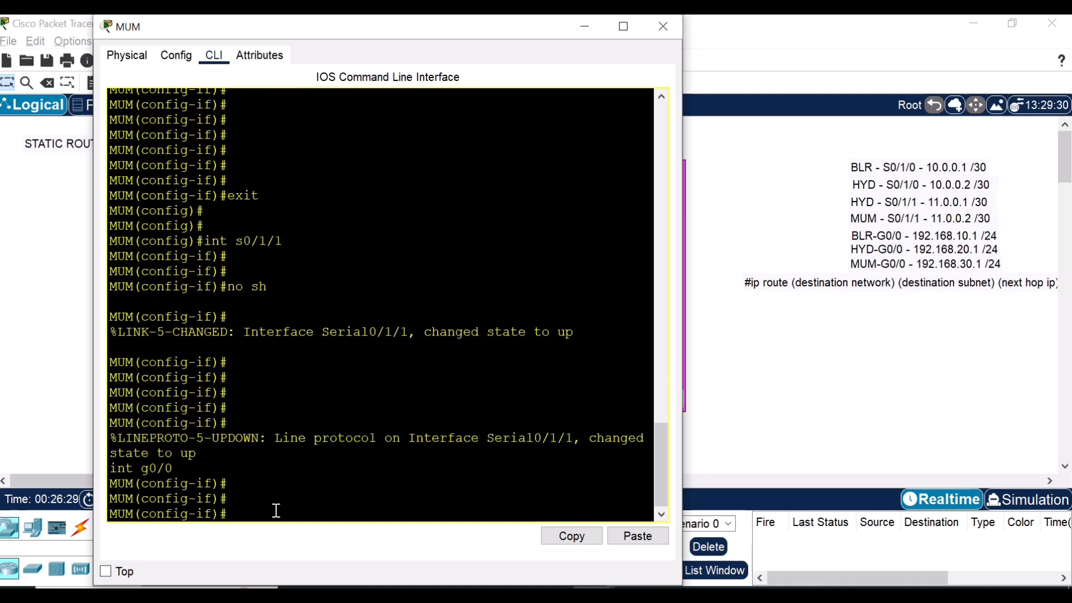
{"action": "type", "text": "no sh"}
{"action": "key", "text": "Return"}
{"action": "key", "text": "Return"}
{"action": "key", "text": "Return"}
{"action": "key", "text": "Return"}
{"action": "key", "text": "Return"}
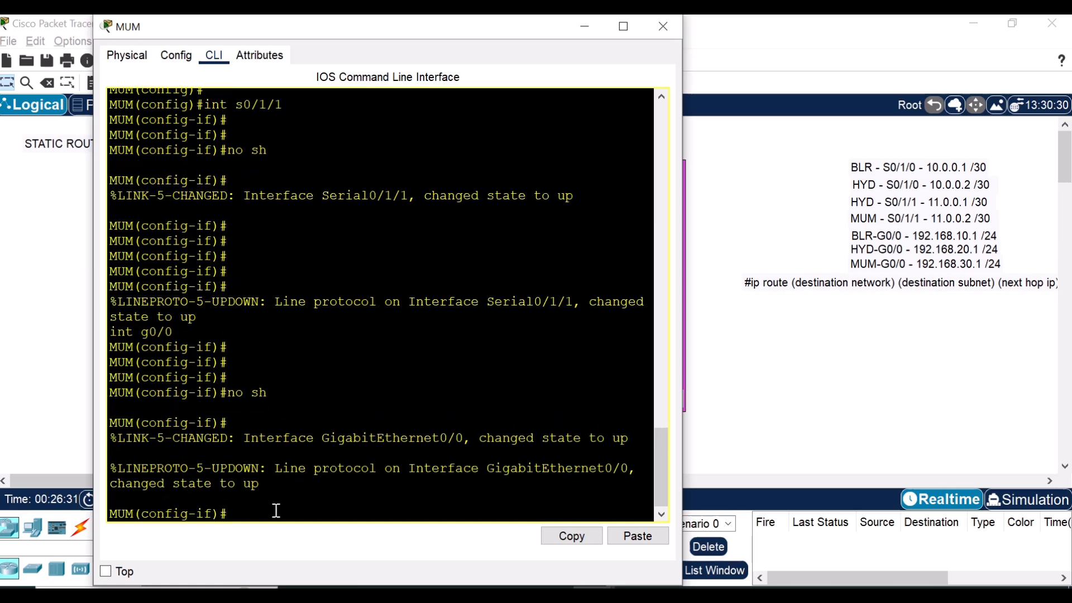
{"action": "left_click", "coordinate": [662, 24]}
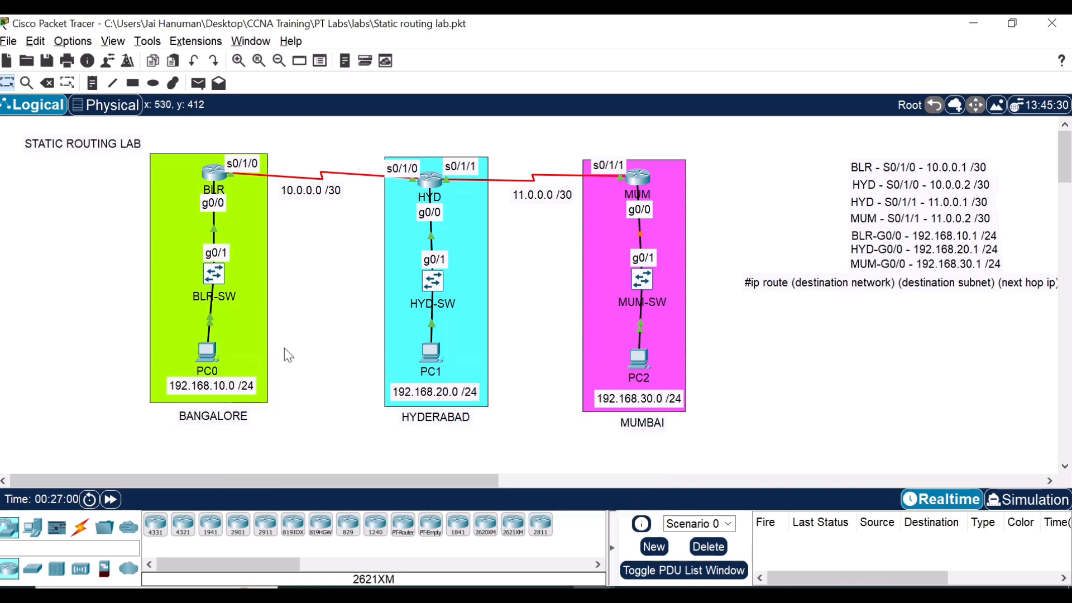
Open PC0's IP configuration and set its static IPv4 address to 192.168.10.2 with subnet mask 255.255.255.0
{"action": "double_click", "coordinate": [208, 352]}
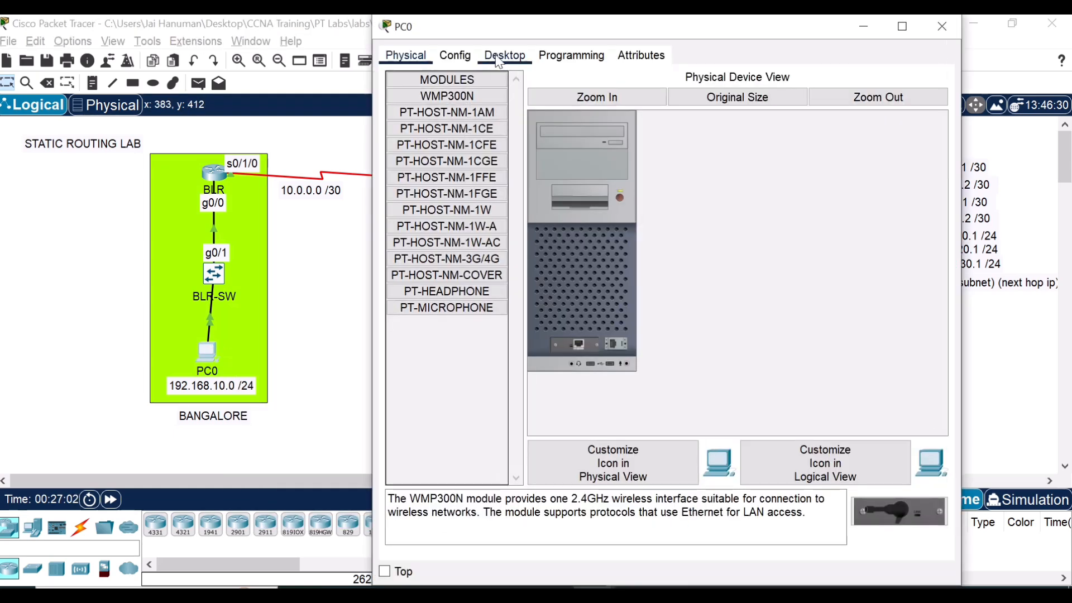
{"action": "left_click", "coordinate": [498, 56]}
{"action": "left_click", "coordinate": [438, 113]}
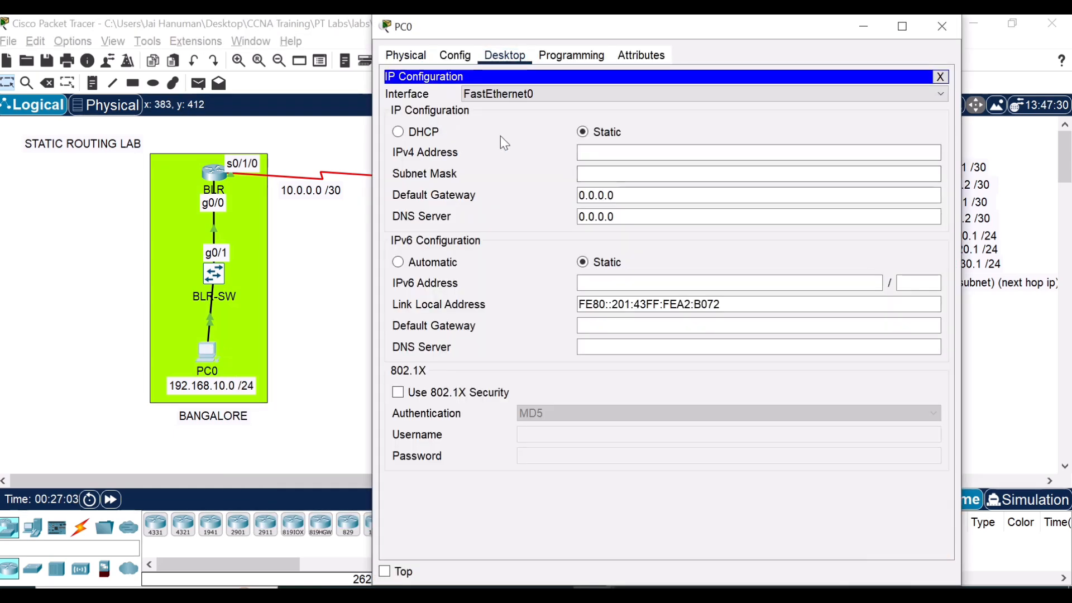
{"action": "left_click", "coordinate": [611, 155]}
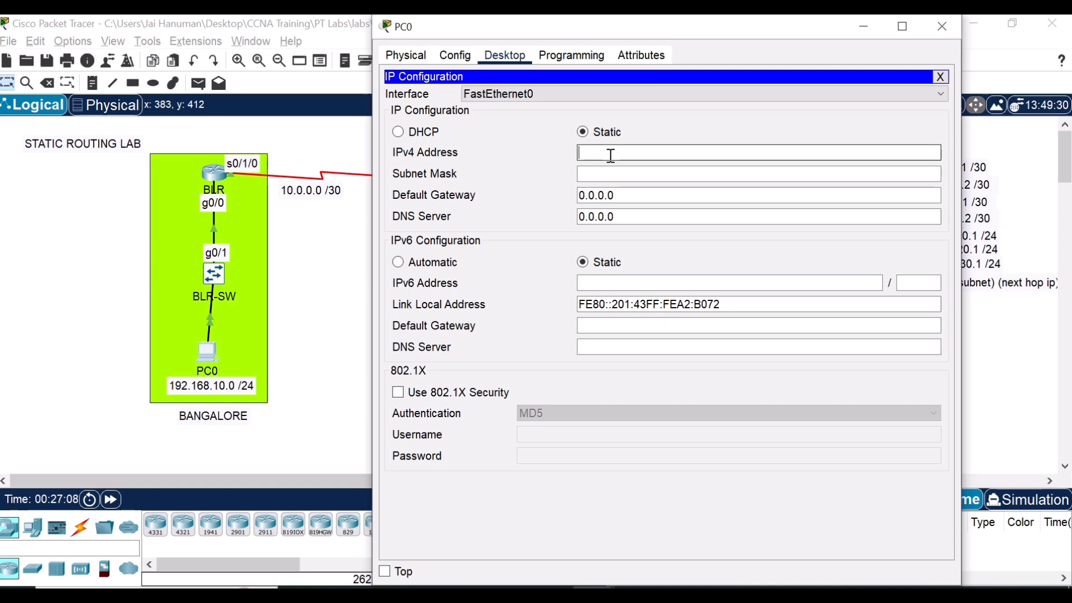
{"action": "left_click", "coordinate": [611, 155]}
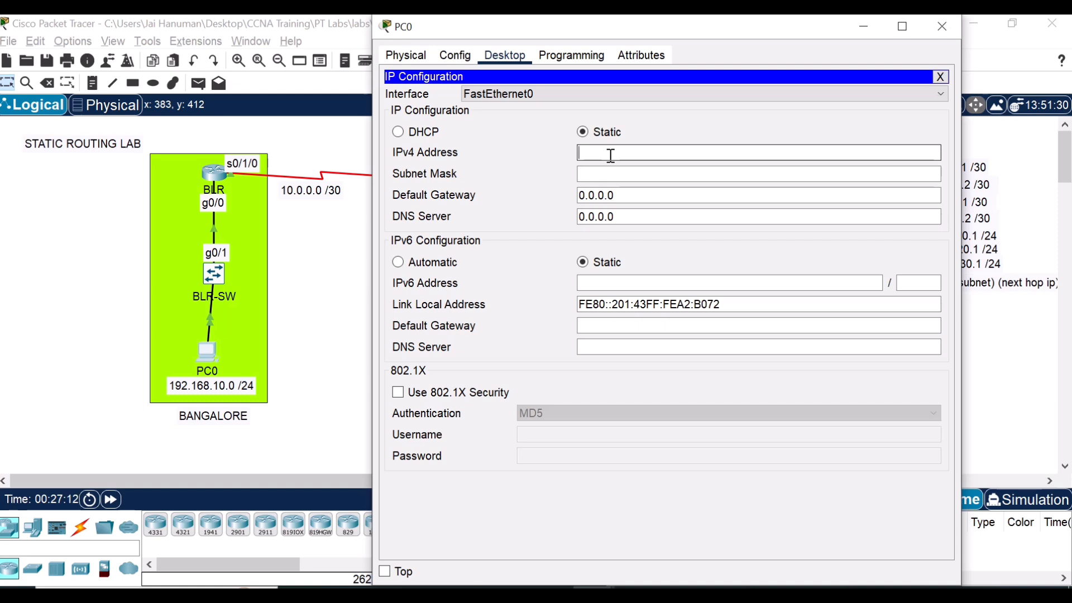
{"action": "type", "text": "192.168.10.2"}
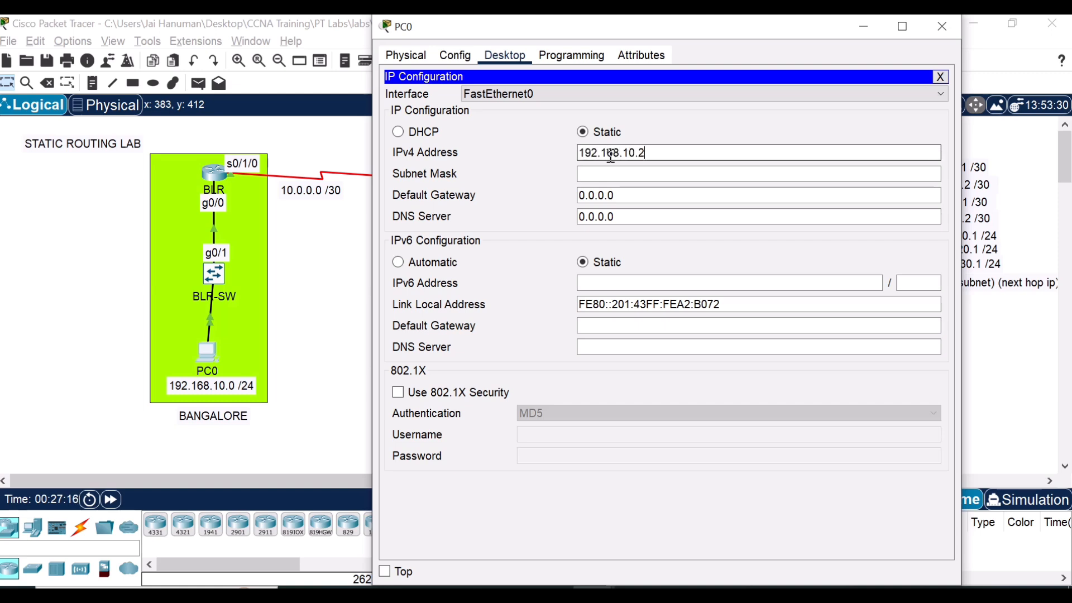
{"action": "key", "text": "Tab"}
Set PC0's IPv4 default gateway to 192.168.10.1
{"action": "key", "text": "Tab"}
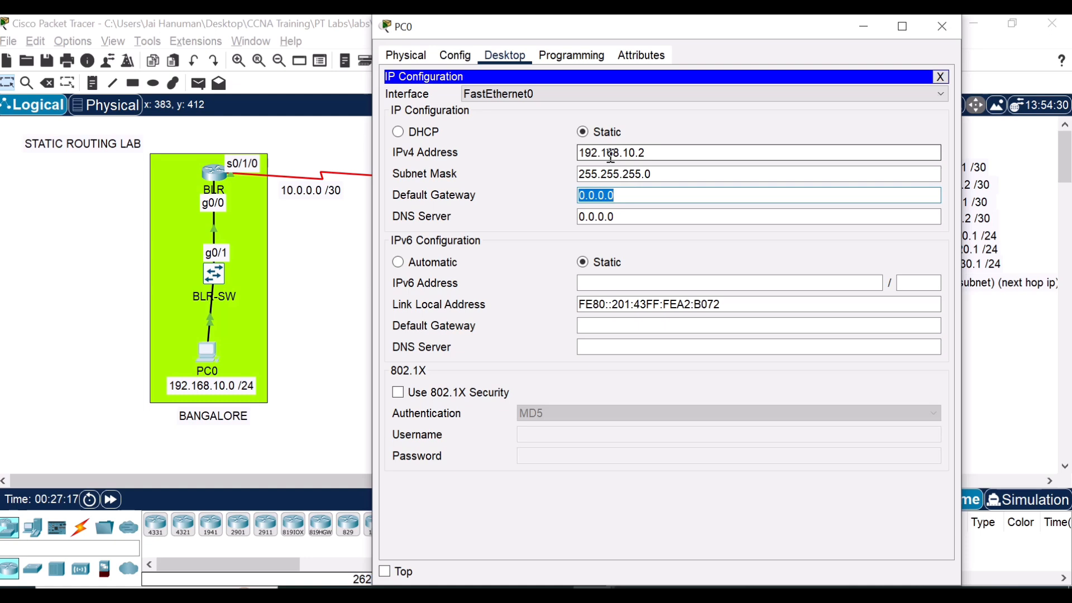
{"action": "type", "text": "192.16"}
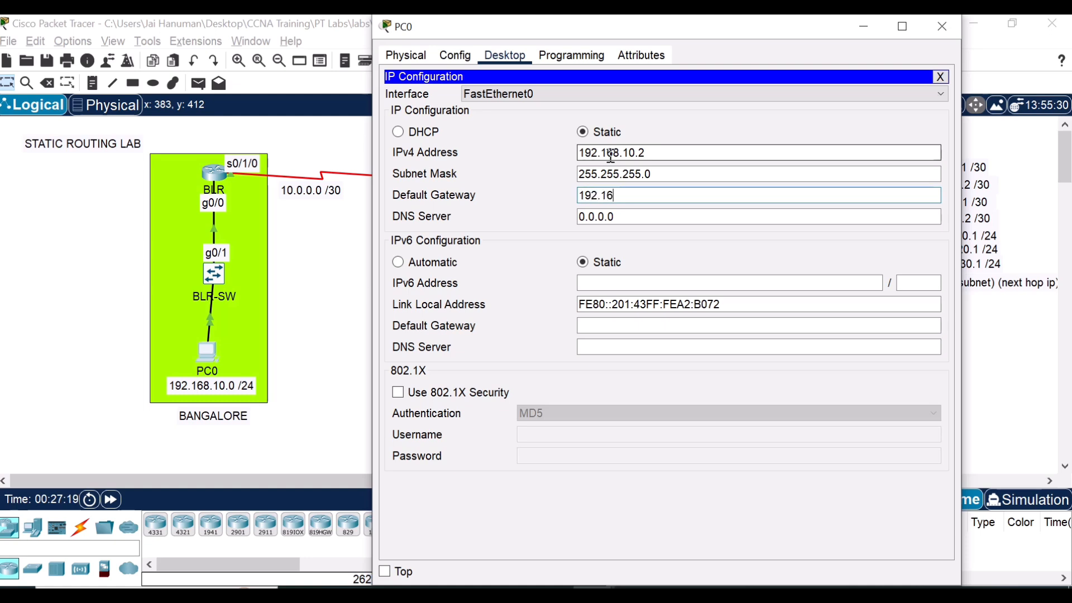
{"action": "type", "text": "8.10"}
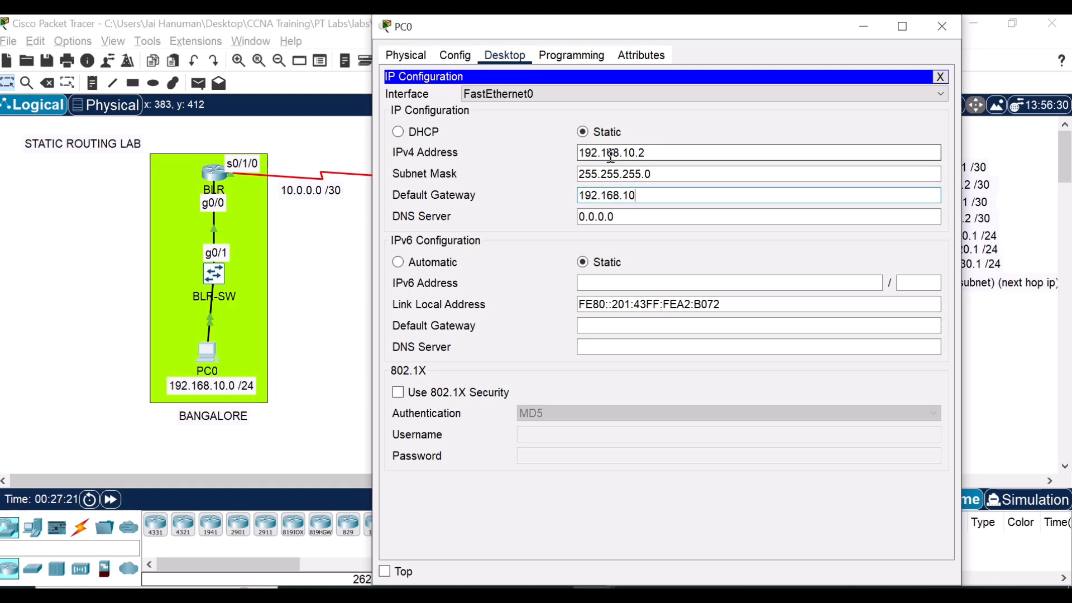
{"action": "type", "text": ".1"}
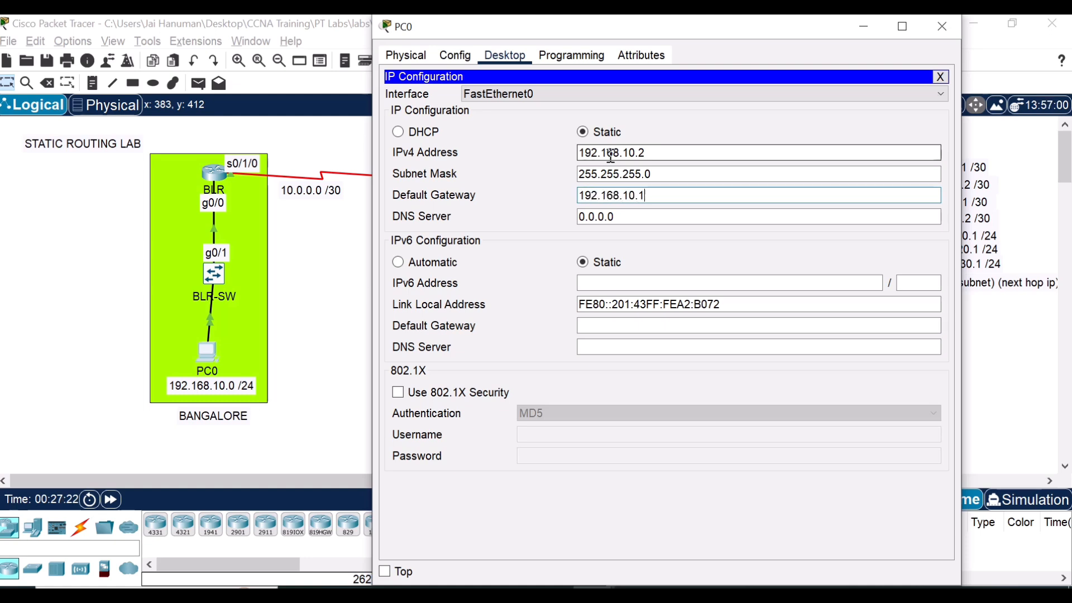
Close PC0's window, open PC1's IP configuration and set its static IPv4 address to 192.168.20.2 with subnet mask 255.255.255.0
{"action": "left_click", "coordinate": [946, 27]}
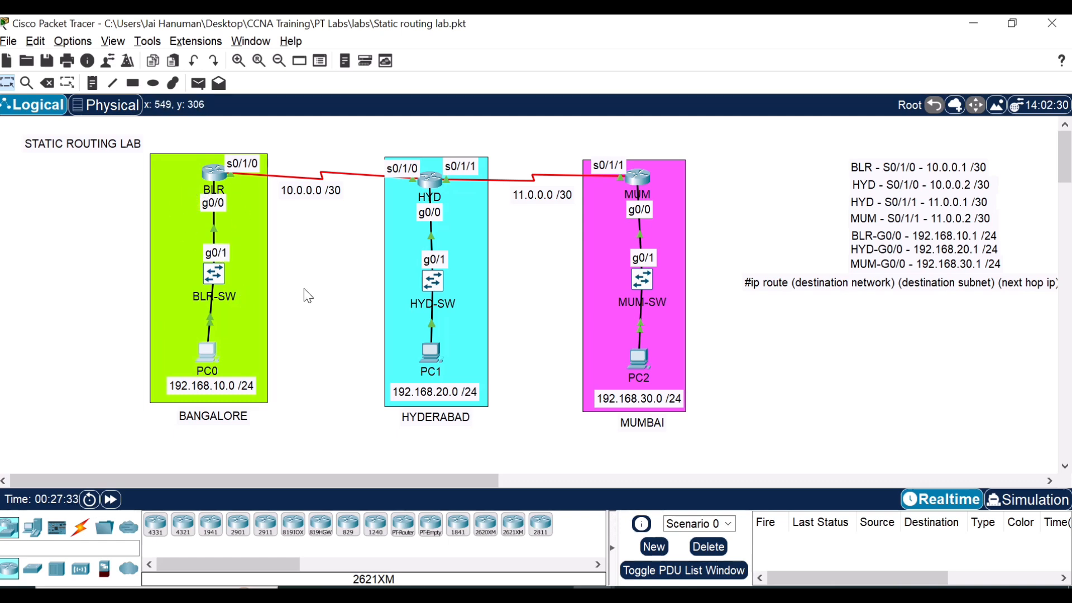
{"action": "left_click", "coordinate": [431, 357]}
{"action": "left_click", "coordinate": [505, 56]}
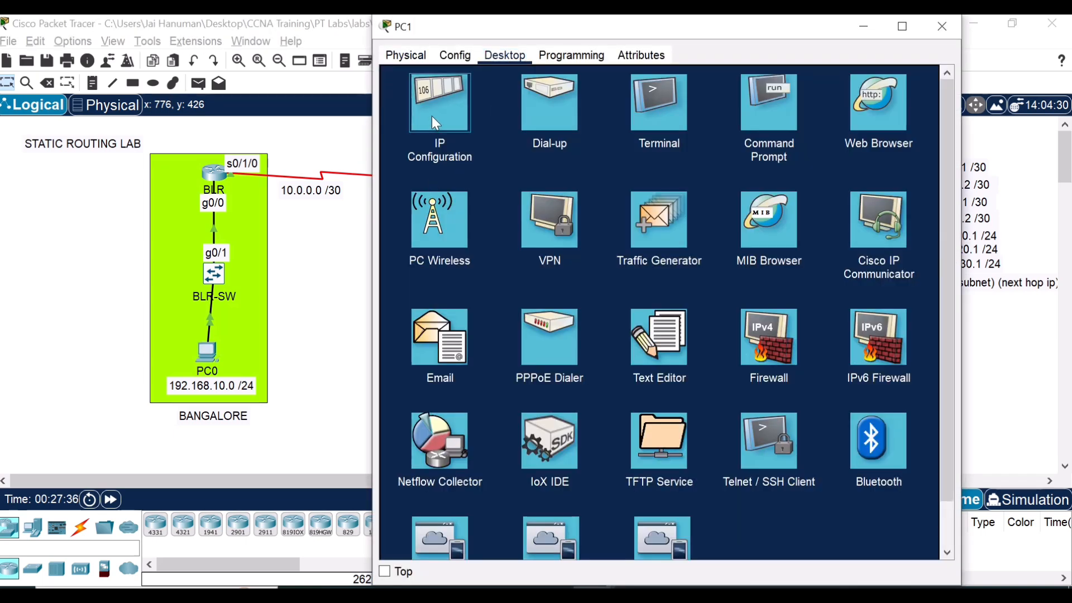
{"action": "left_click", "coordinate": [432, 118]}
{"action": "left_click", "coordinate": [598, 155]}
{"action": "type", "text": "192"}
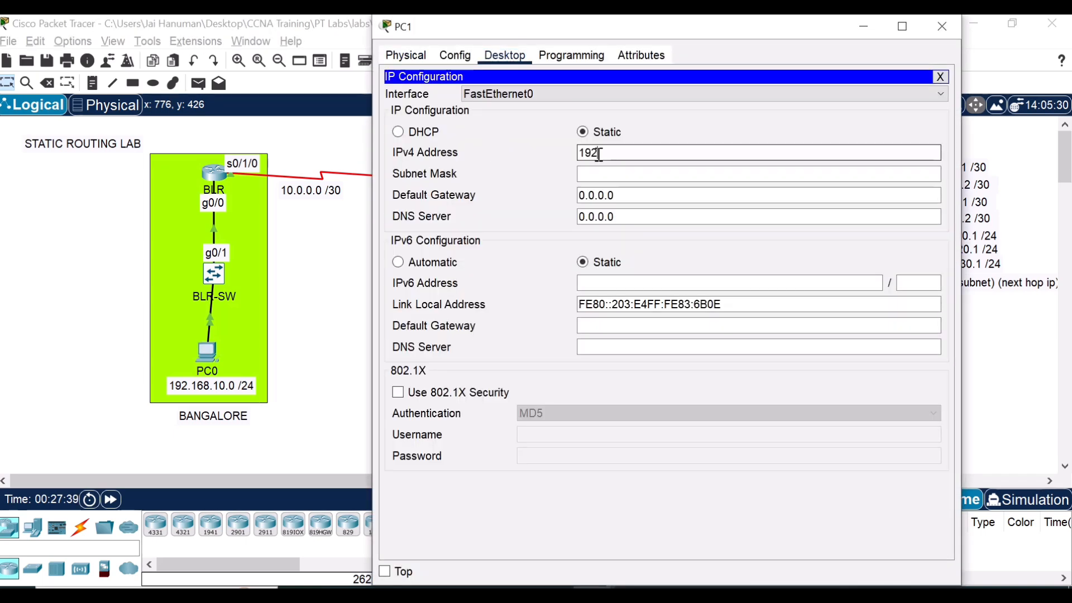
{"action": "type", "text": ".168.20"}
{"action": "key", "text": "Tab"}
{"action": "key", "text": "Tab"}
Set PC1's IPv4 default gateway to 192.168.20.1 and close its window
{"action": "type", "text": "1"}
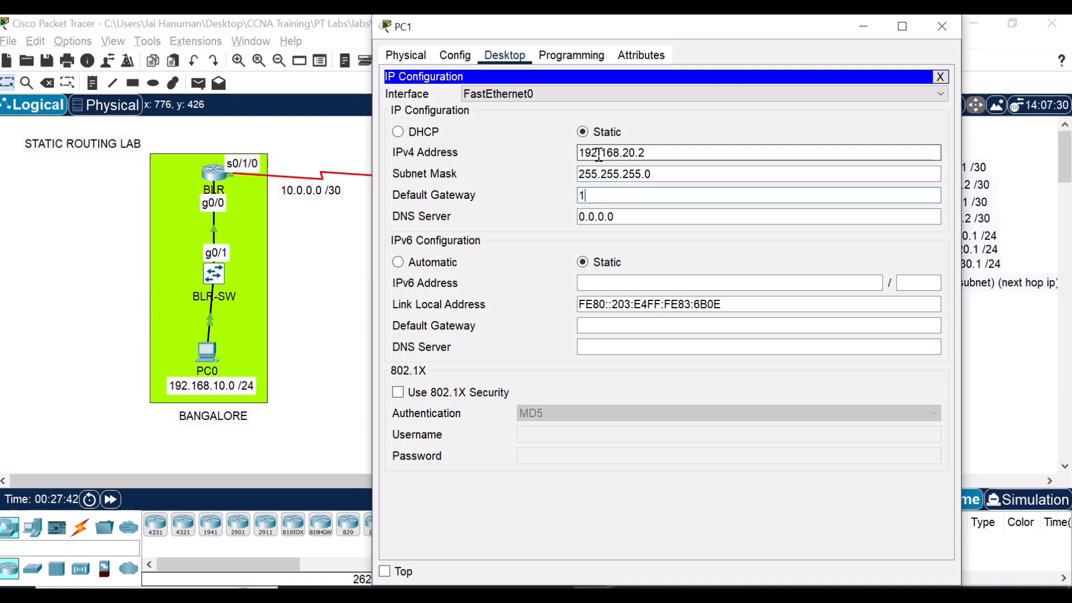
{"action": "type", "text": "92.168.20.1"}
{"action": "left_click", "coordinate": [950, 27]}
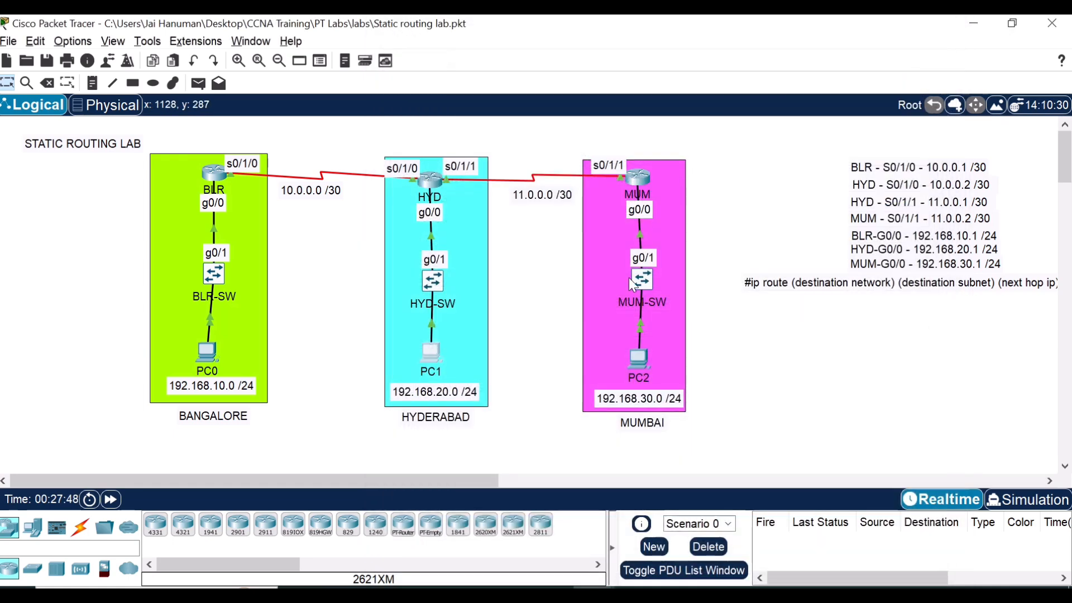
Open PC2's IP configuration at the static IPv4 address entry
{"action": "left_click", "coordinate": [645, 357]}
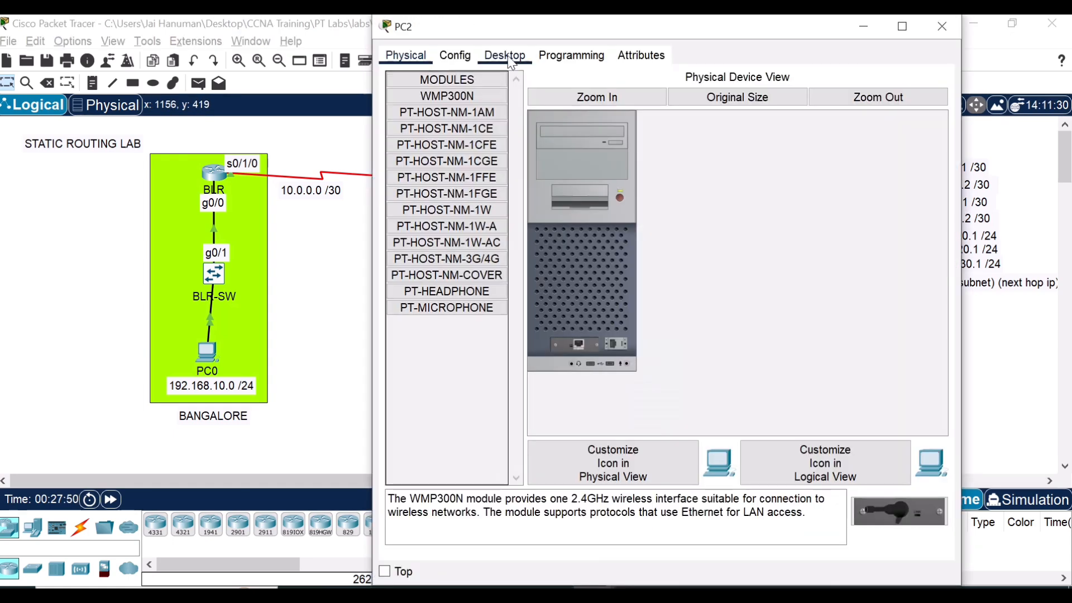
{"action": "left_click", "coordinate": [505, 55]}
{"action": "left_click", "coordinate": [430, 119]}
{"action": "left_click", "coordinate": [609, 150]}
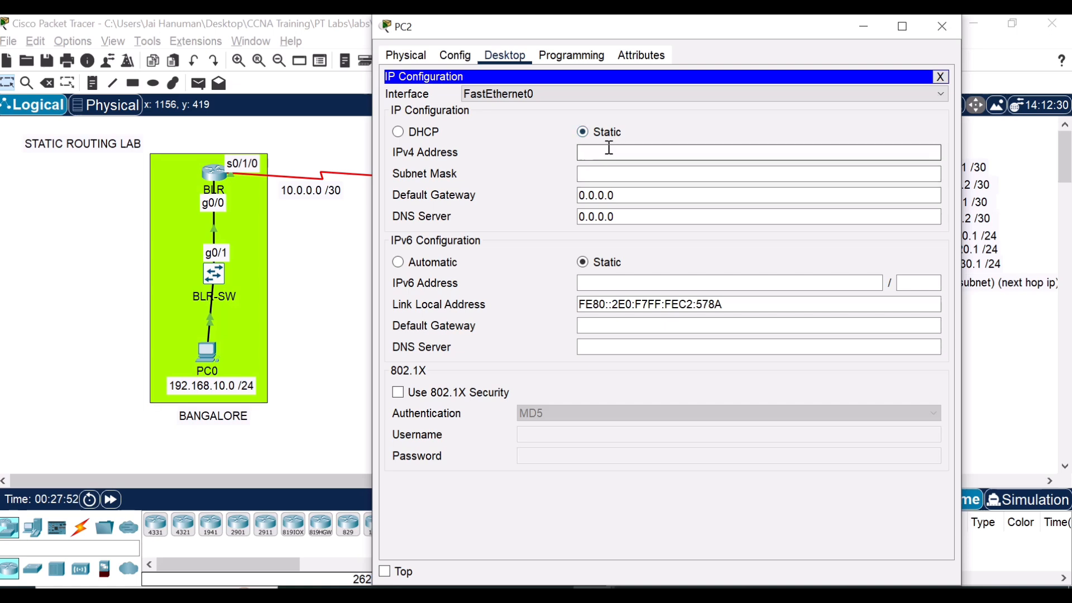
Try to set PC2's static IPv4 address to 192.168.30.1
{"action": "type", "text": "192.168"}
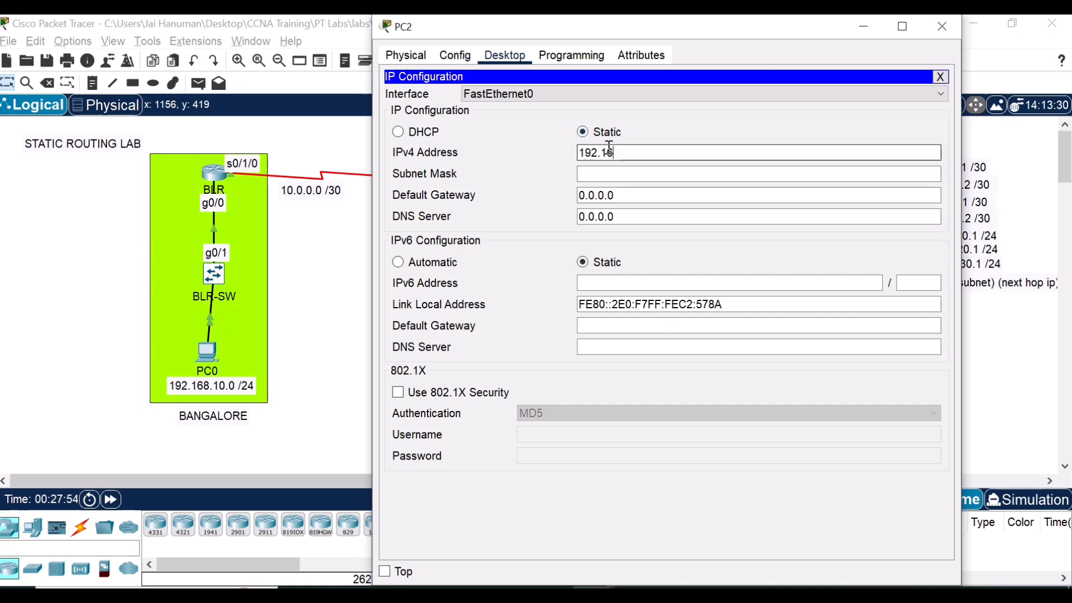
{"action": "type", "text": ".3"}
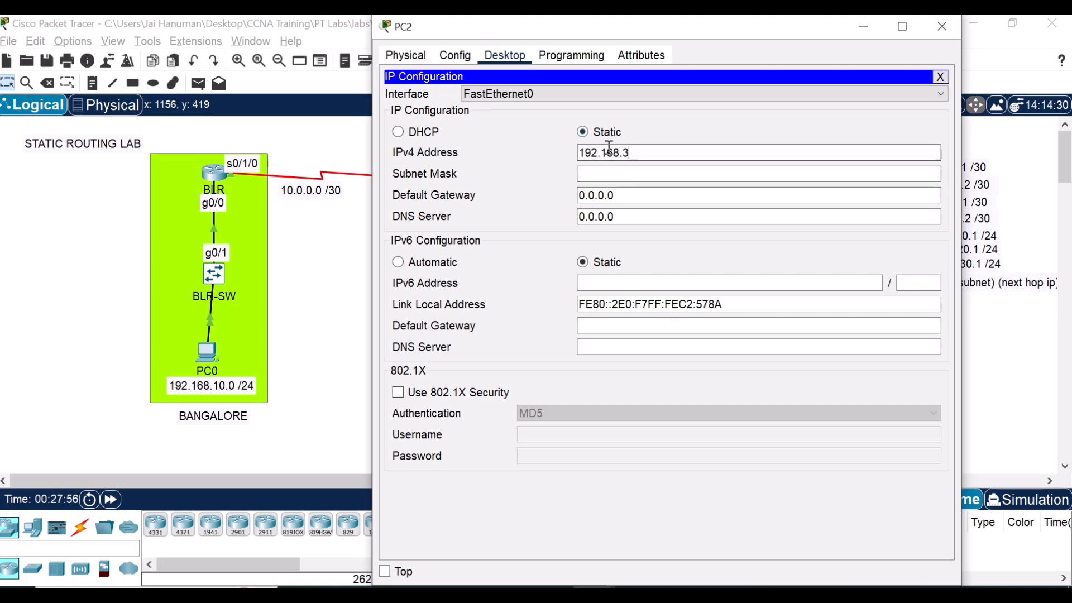
{"action": "type", "text": "0.1"}
{"action": "key", "text": "Tab"}
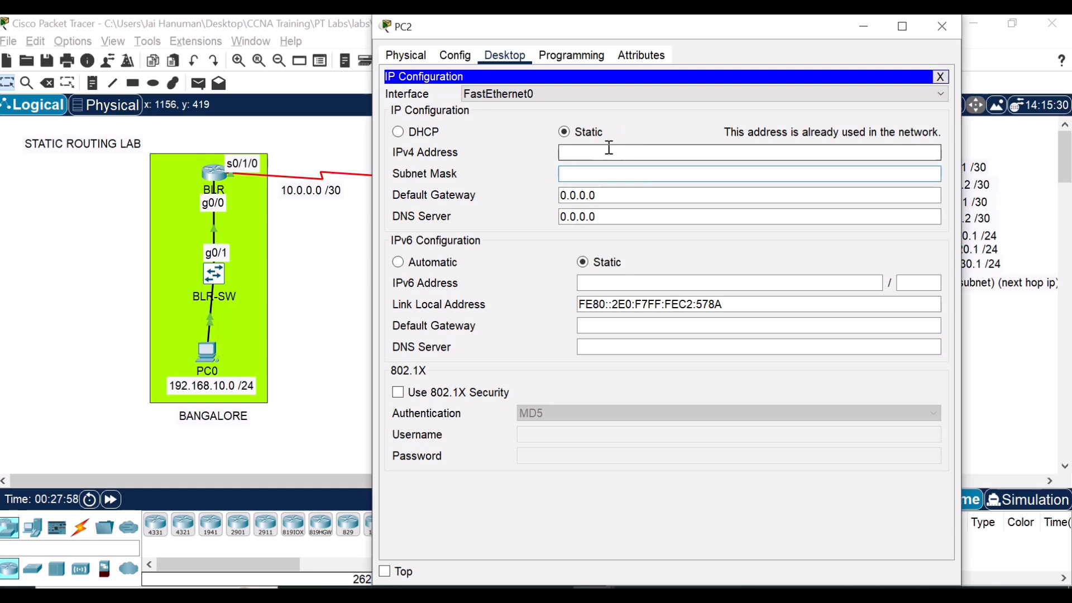
Set PC2's static IPv4 address to 192.168.30.2 with subnet mask 255.255.255.0
{"action": "left_click", "coordinate": [609, 148]}
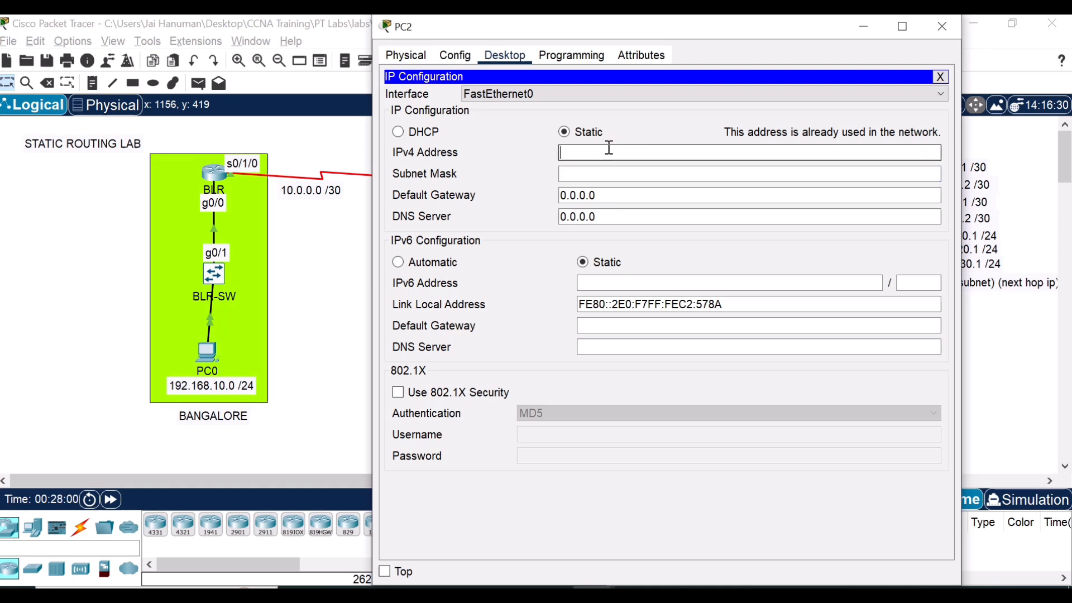
{"action": "type", "text": "192.168"}
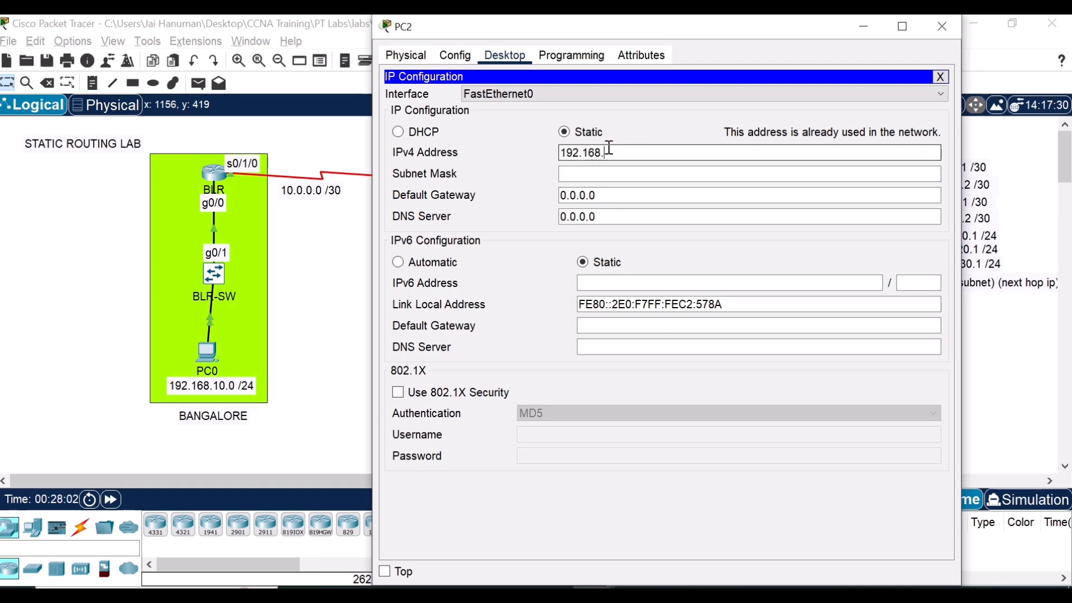
{"action": "type", "text": ".30.2"}
{"action": "key", "text": "Tab"}
{"action": "key", "text": "Tab"}
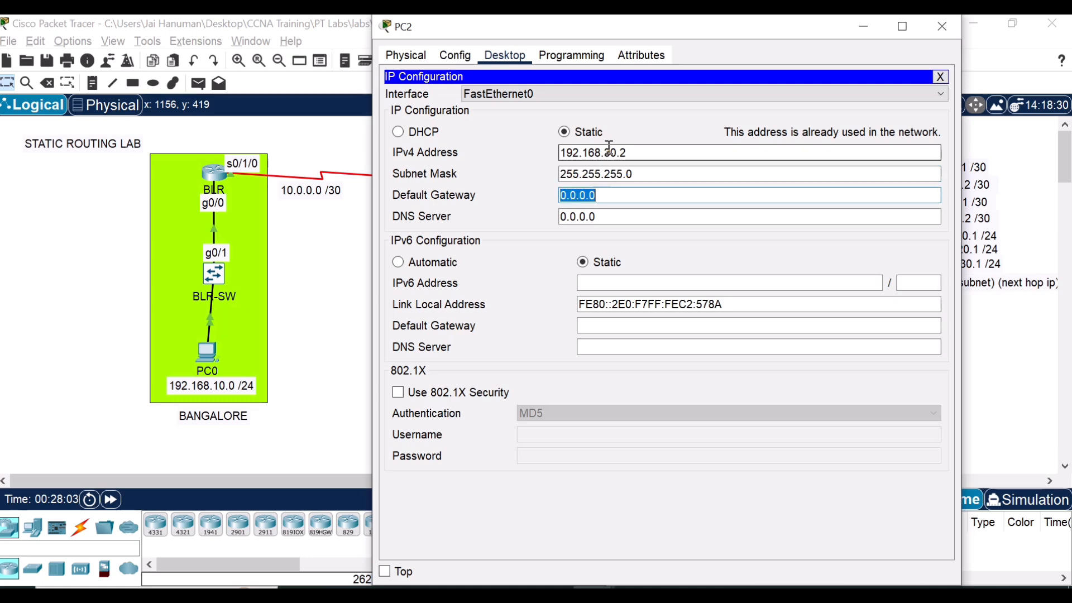
Set PC2's IPv4 default gateway to 192.168.30.1 and close its window
{"action": "type", "text": "192.168"}
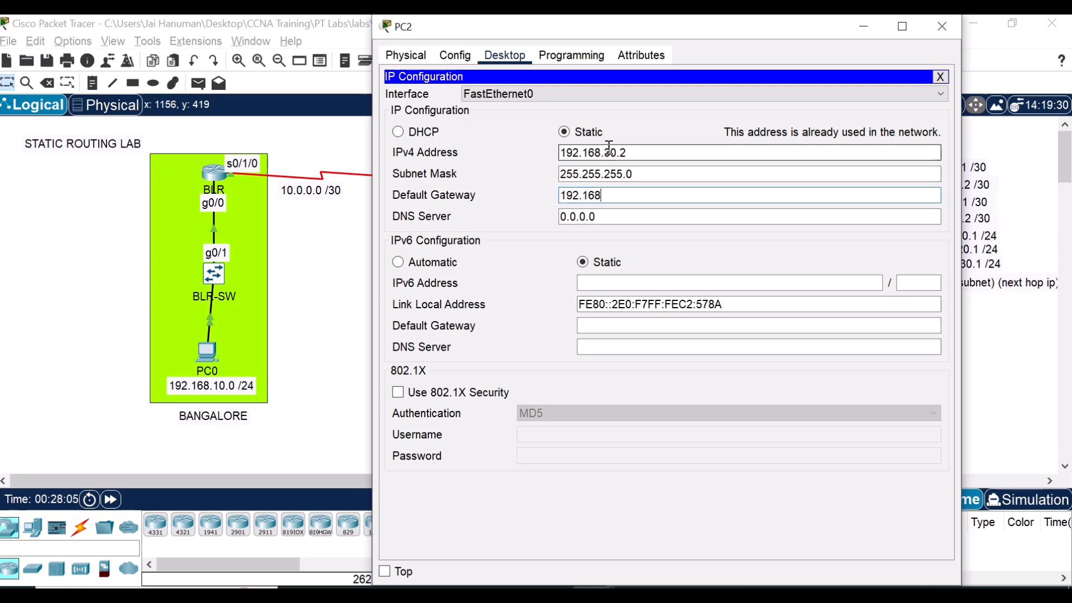
{"action": "type", "text": ".30.1"}
{"action": "left_click", "coordinate": [942, 27]}
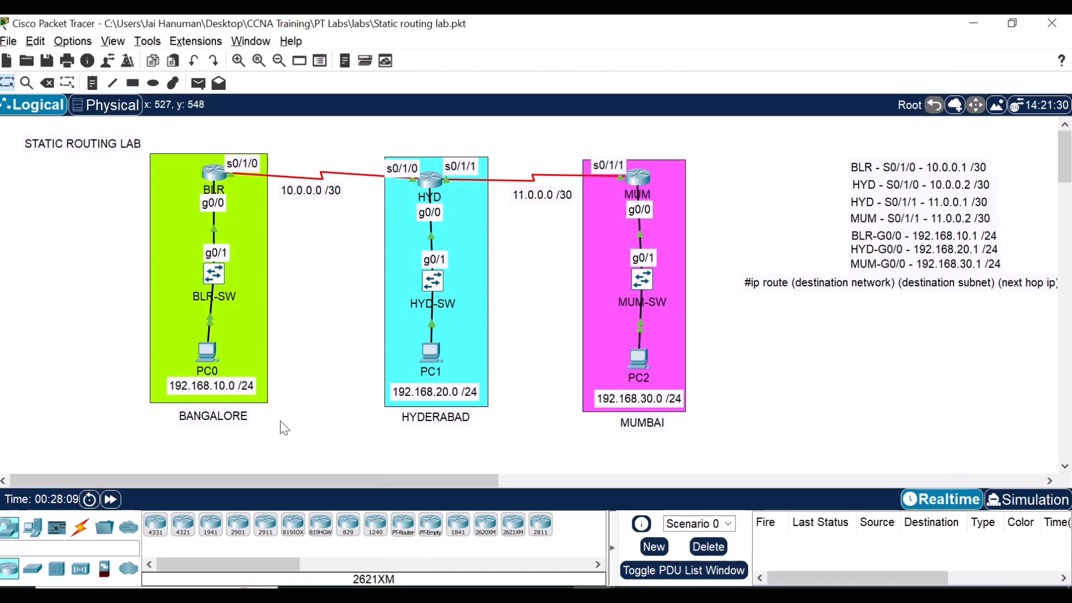
Open PC0's desktop applications and keep its window at normal, non-maximized size
{"action": "mouse_move", "coordinate": [206, 353]}
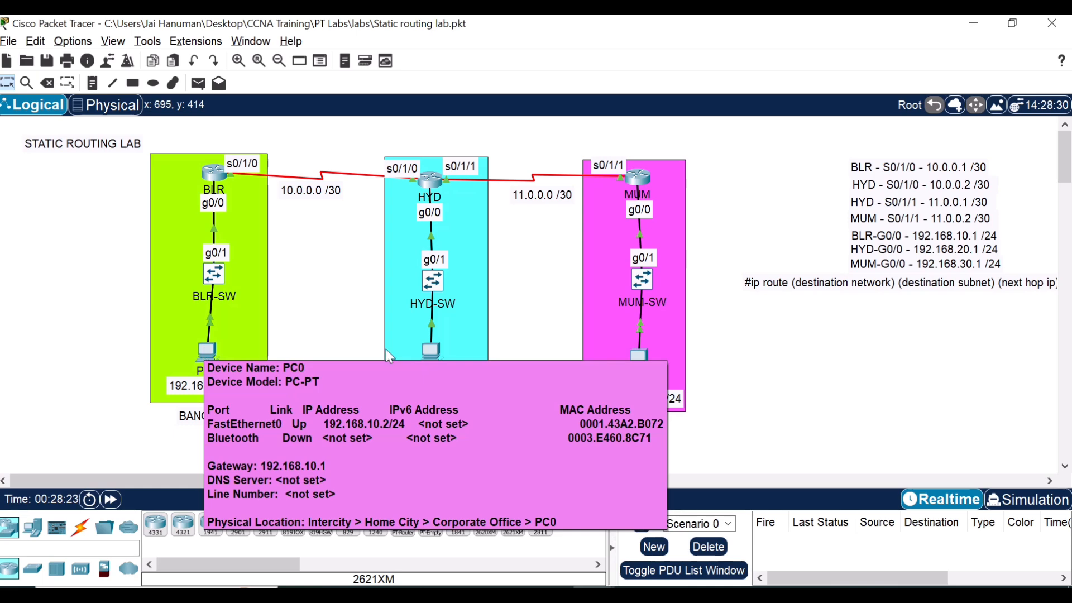
{"action": "mouse_move", "coordinate": [436, 356]}
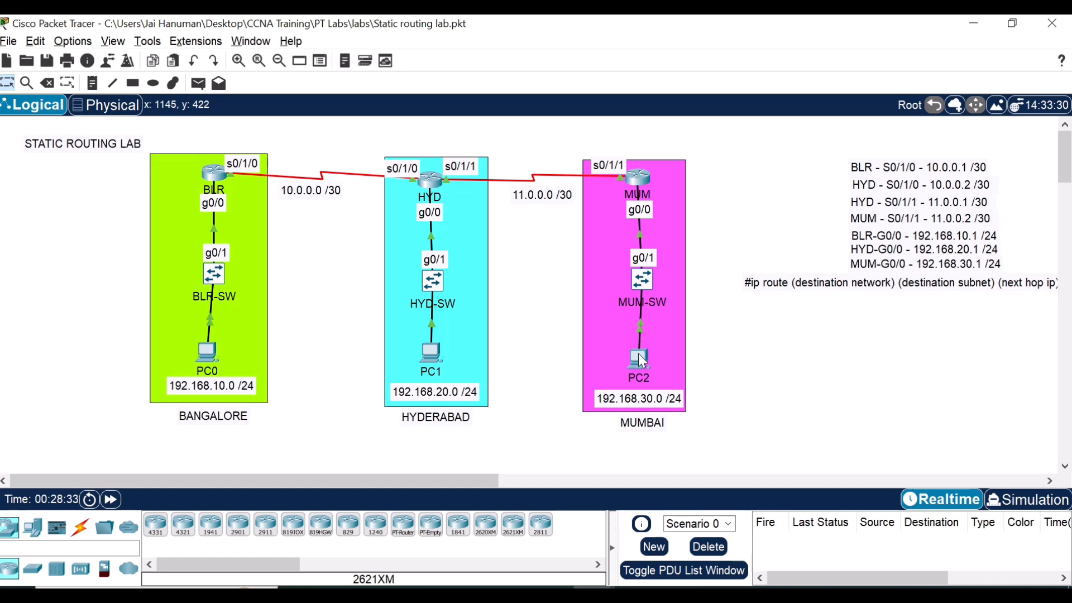
{"action": "mouse_move", "coordinate": [640, 359]}
{"action": "left_click", "coordinate": [212, 360]}
{"action": "left_click_drag", "start_coordinate": [605, 24], "coordinate": [685, 22]}
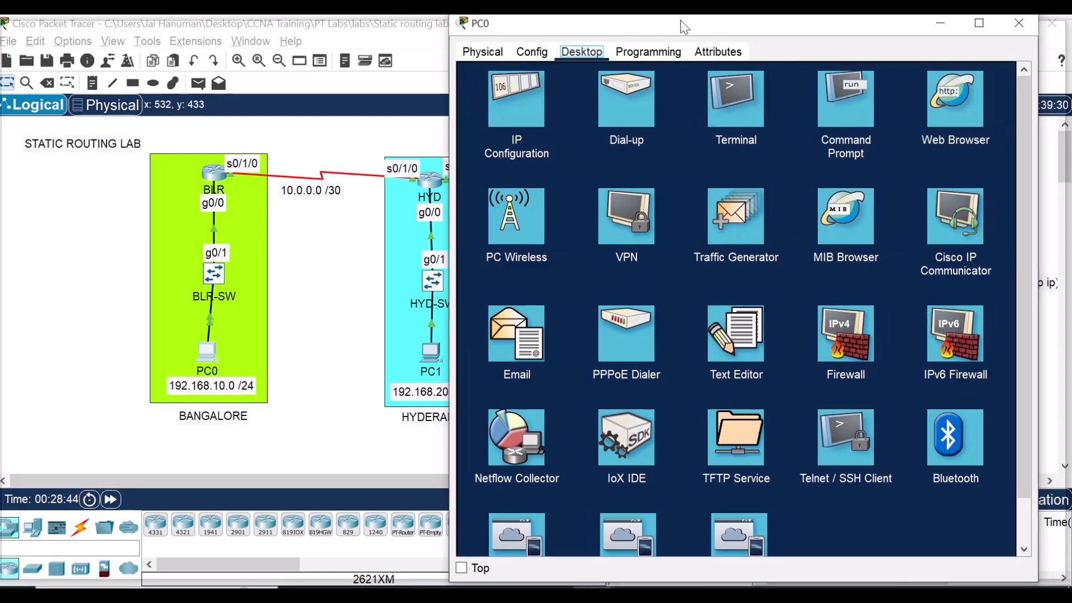
{"action": "double_click", "coordinate": [685, 22]}
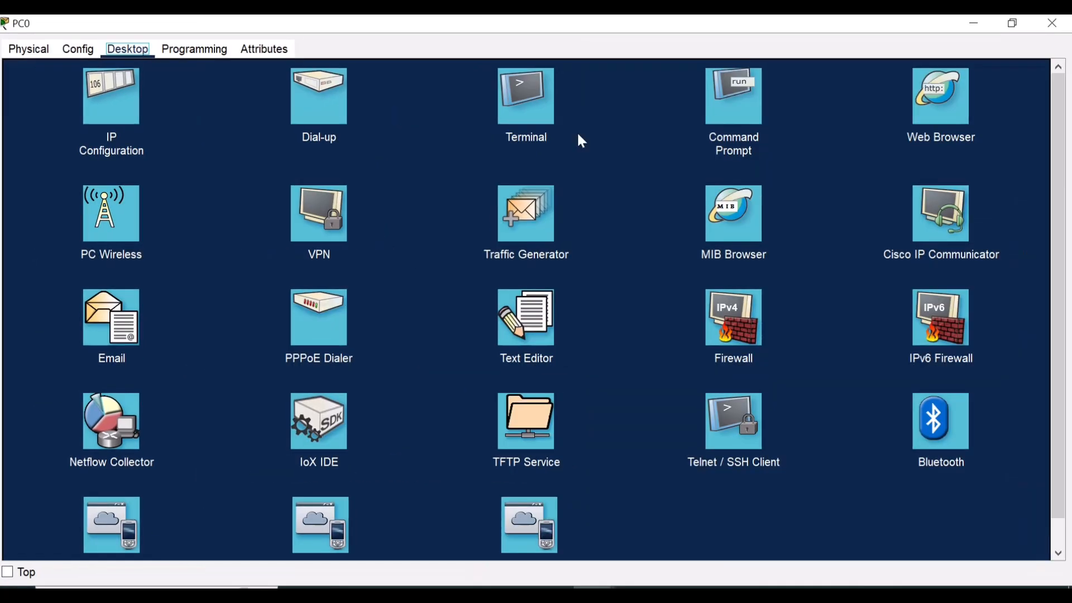
{"action": "left_click", "coordinate": [1012, 23]}
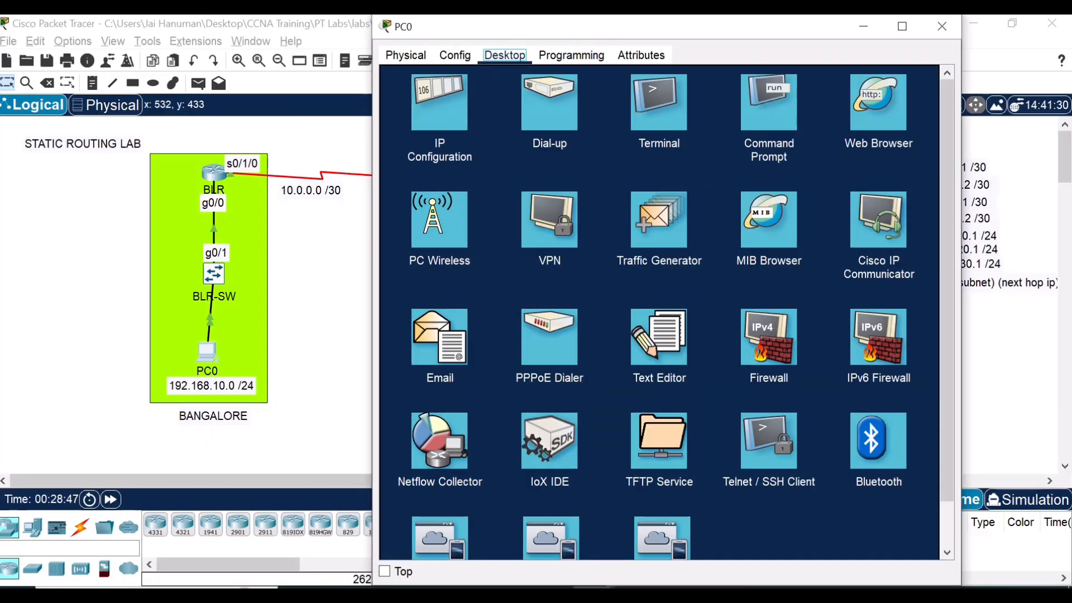
Move and widen the PC0 window beside the topology, open its Command Prompt, and check the PC's IP settings with ipconfig
{"action": "left_click_drag", "start_coordinate": [374, 15], "coordinate": [609, 57]}
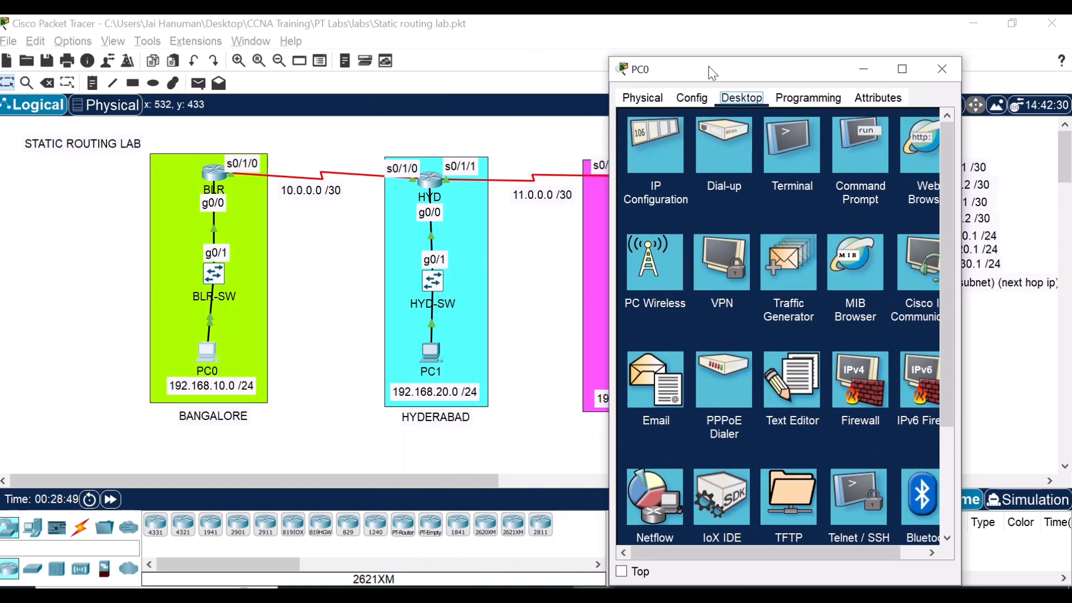
{"action": "left_click_drag", "start_coordinate": [960, 137], "coordinate": [1037, 139]}
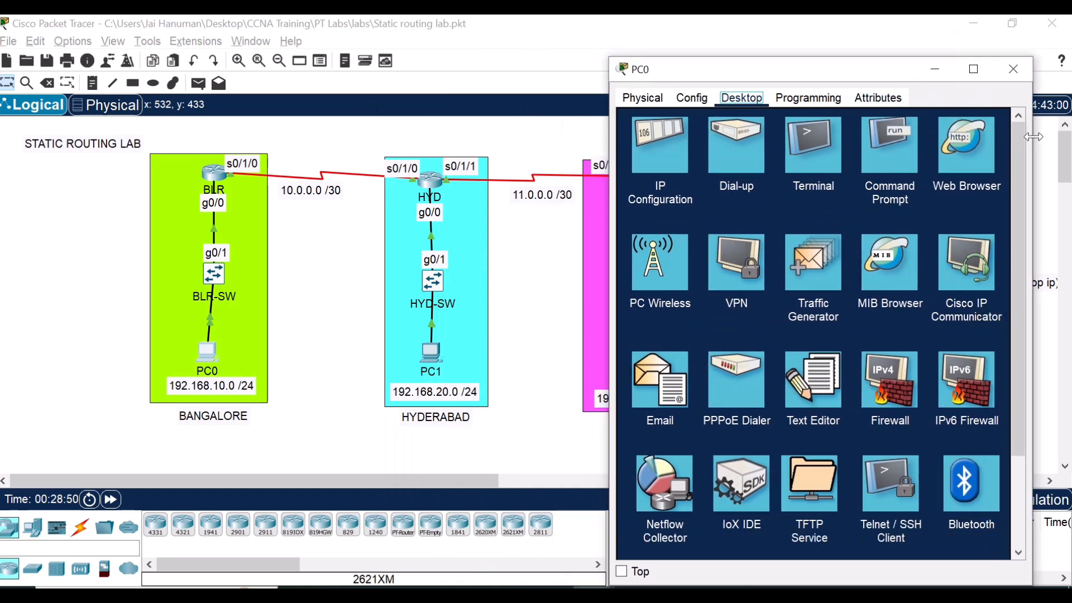
{"action": "left_click", "coordinate": [909, 170]}
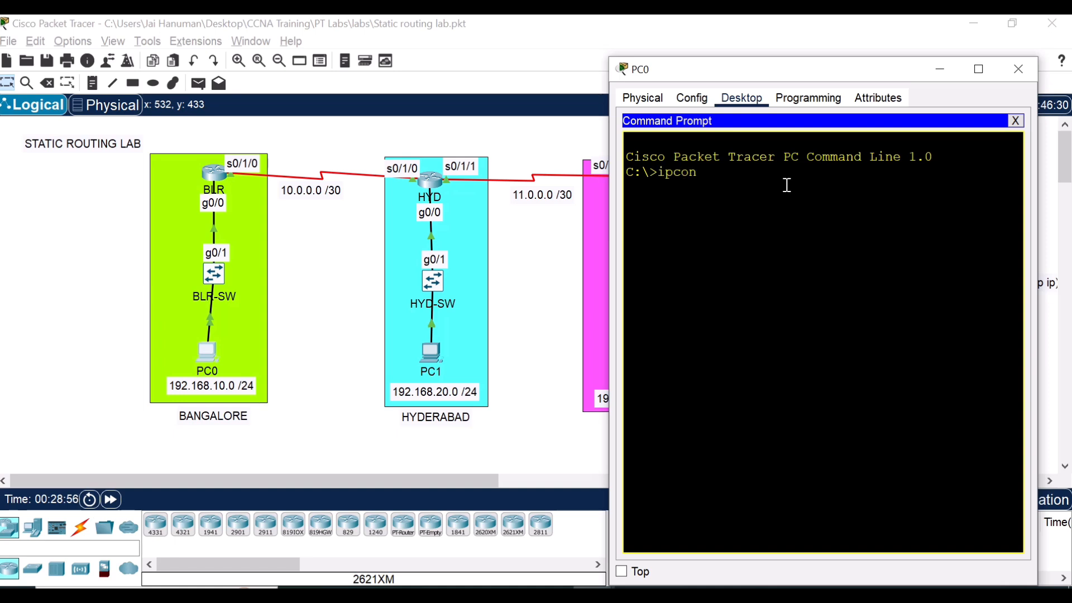
{"action": "type", "text": "ipconfig"}
{"action": "key", "text": "Return"}
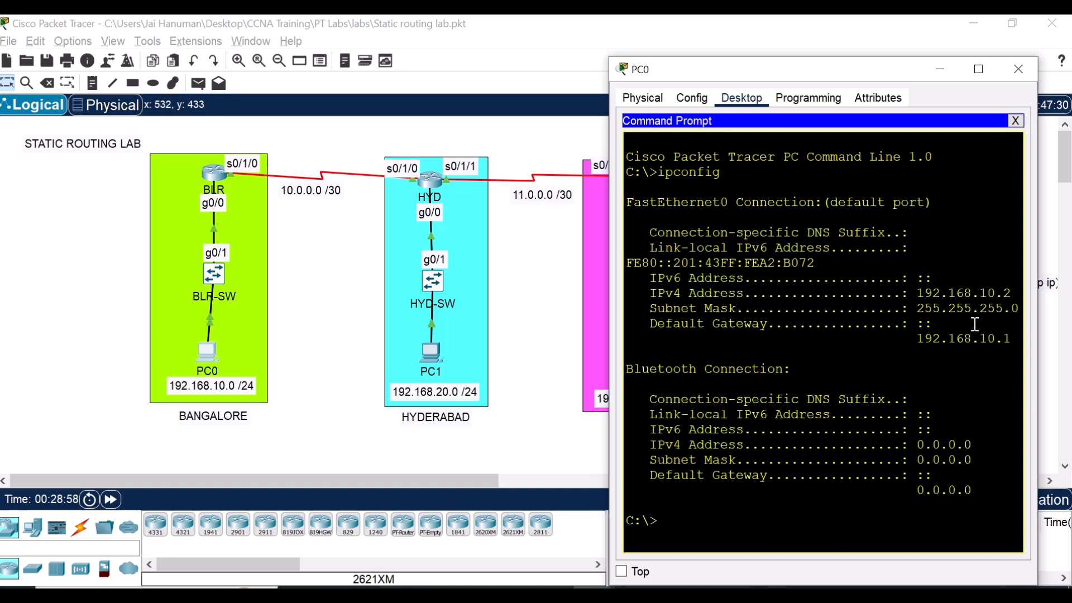
{"action": "left_click_drag", "start_coordinate": [917, 296], "coordinate": [1014, 295]}
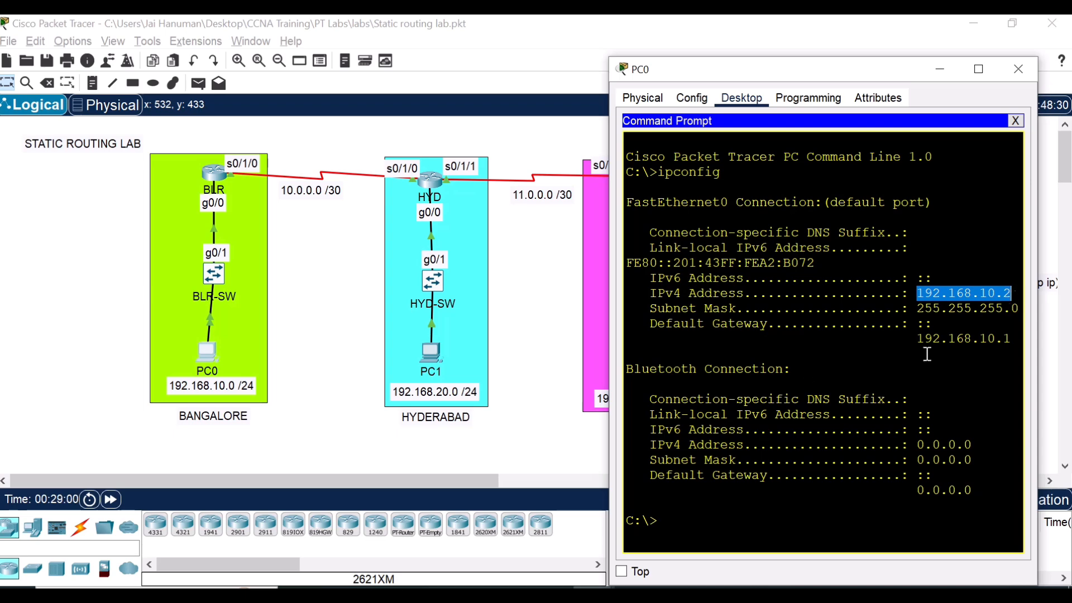
Ping 192.168.20.2 from PC0's command prompt to test reachability of the Hyderabad network
{"action": "left_click", "coordinate": [692, 524]}
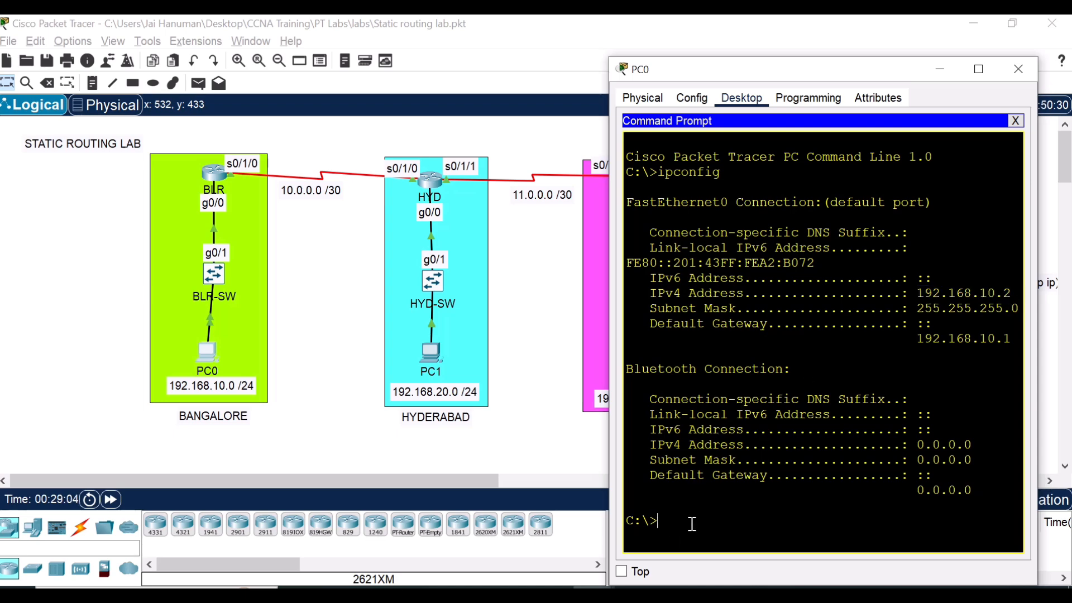
{"action": "type", "text": "ping 192.168.20.2"}
{"action": "key", "text": "Return"}
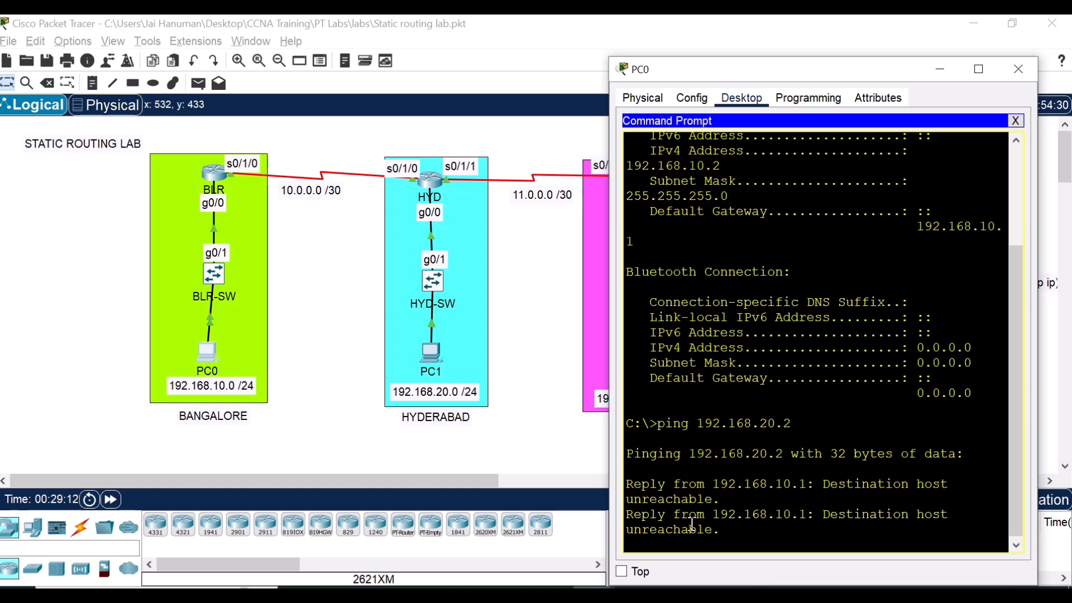
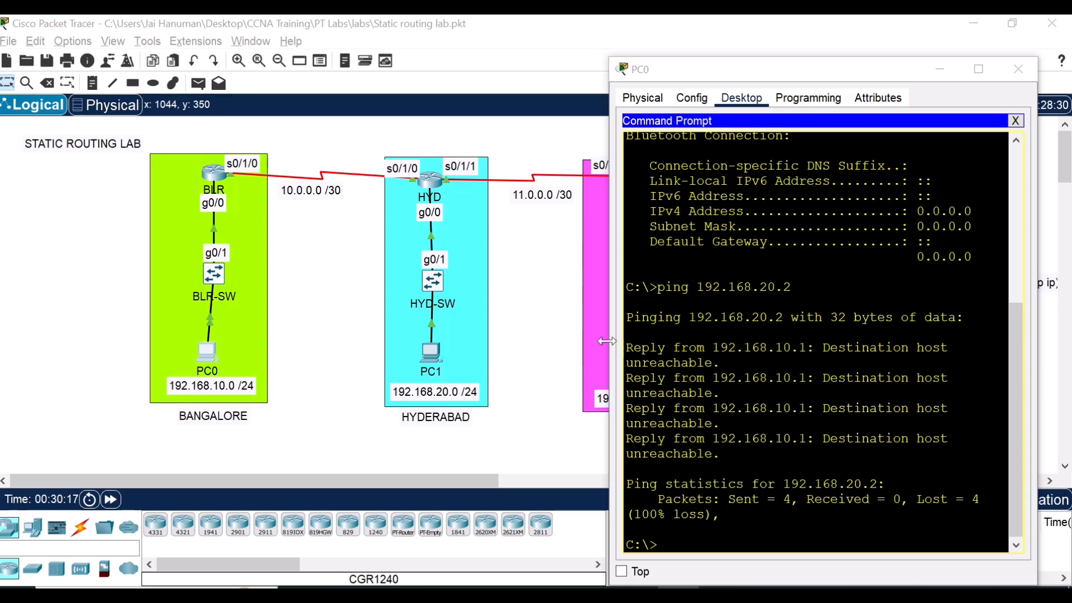
Widen the PC0 window, start a continuous ping with ping -t 192.168.20.2, and minimize the window
{"action": "left_click_drag", "start_coordinate": [609, 346], "coordinate": [562, 340]}
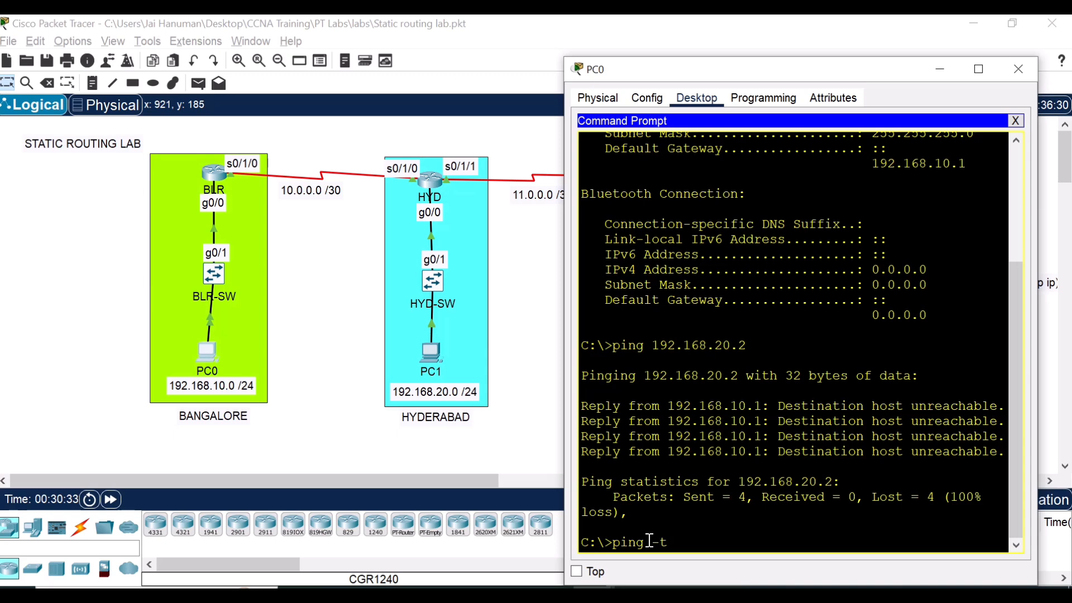
{"action": "type", "text": ".168.20.2"}
{"action": "key", "text": "Return"}
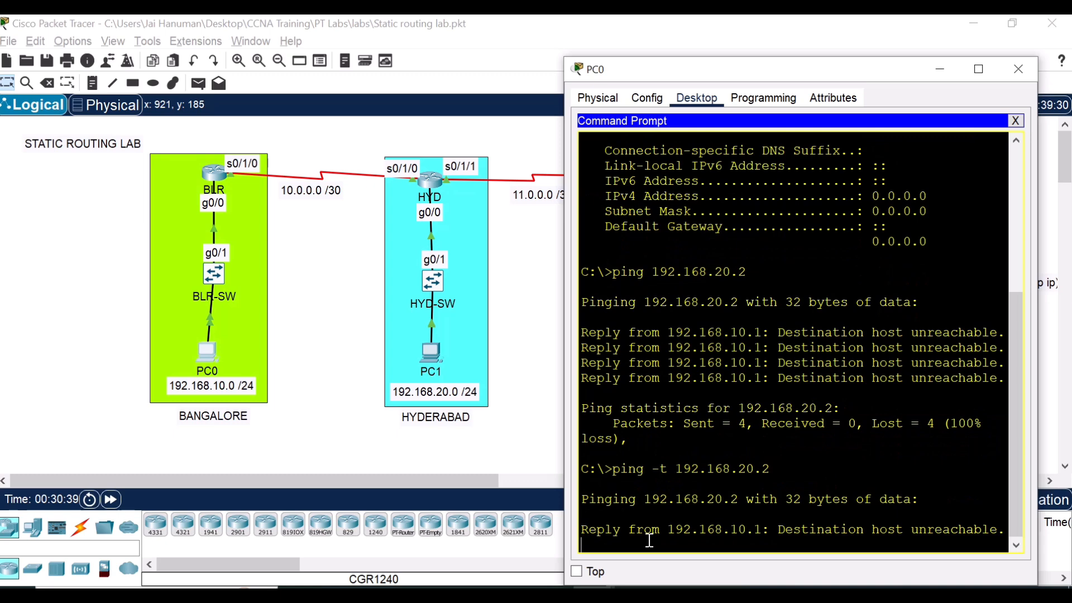
{"action": "left_click", "coordinate": [931, 68]}
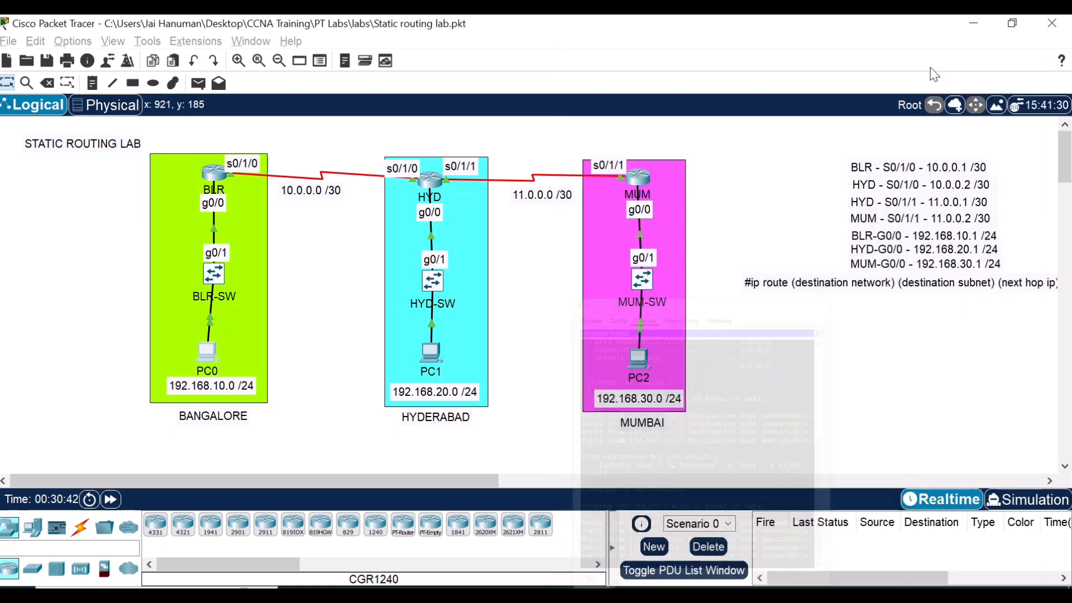
Open the BLR router's command line and shift the ip route syntax note on the workspace slightly toward the topology
{"action": "left_click", "coordinate": [213, 172]}
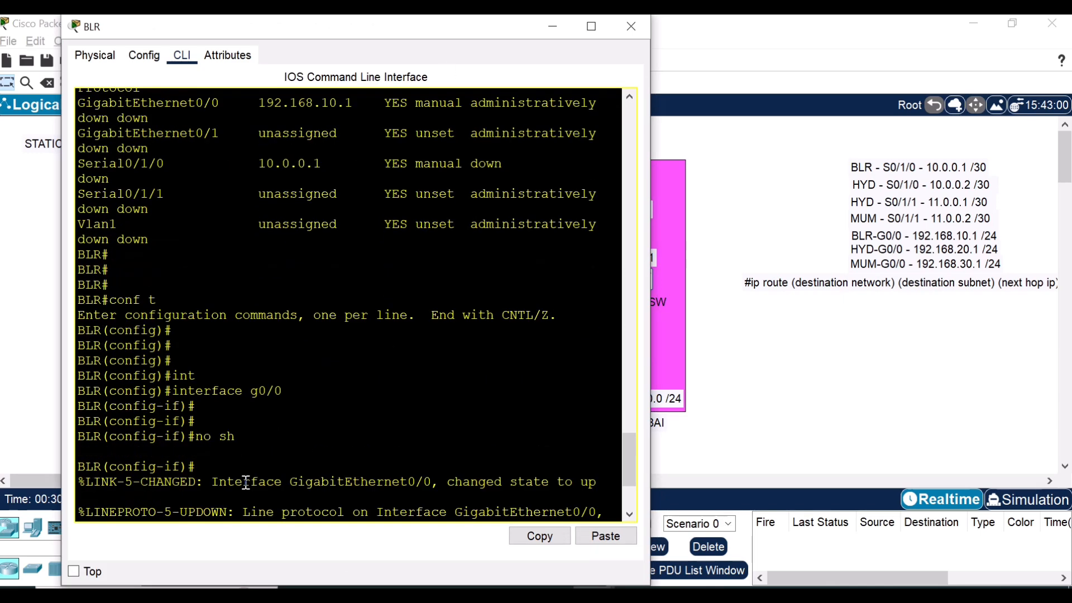
{"action": "key", "text": "Return"}
{"action": "key", "text": "Return"}
{"action": "key", "text": "Return"}
{"action": "key", "text": "Return"}
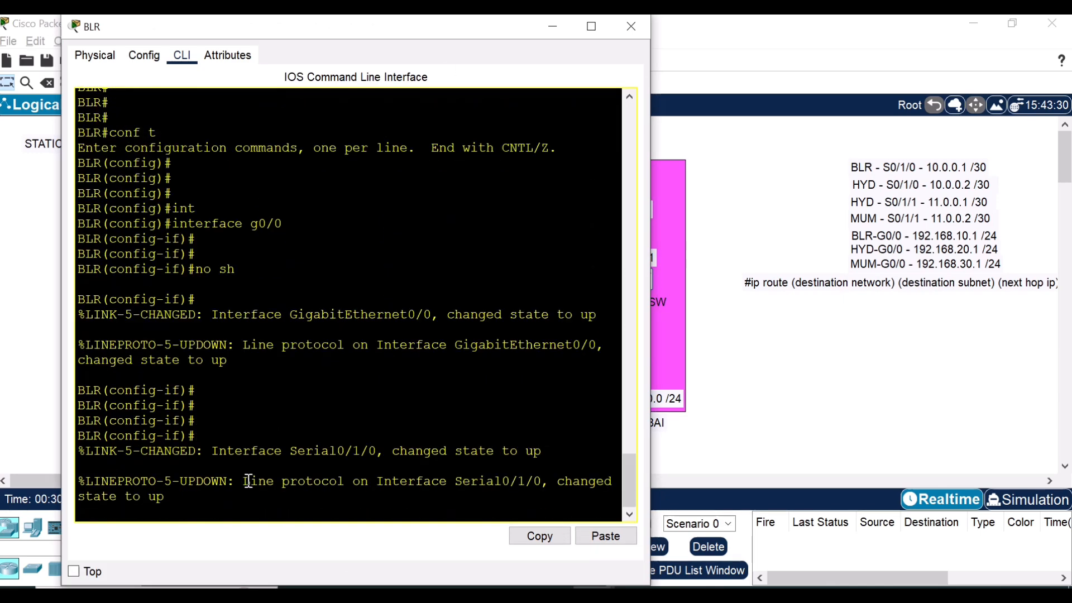
{"action": "key", "text": "Return"}
{"action": "key", "text": "Return"}
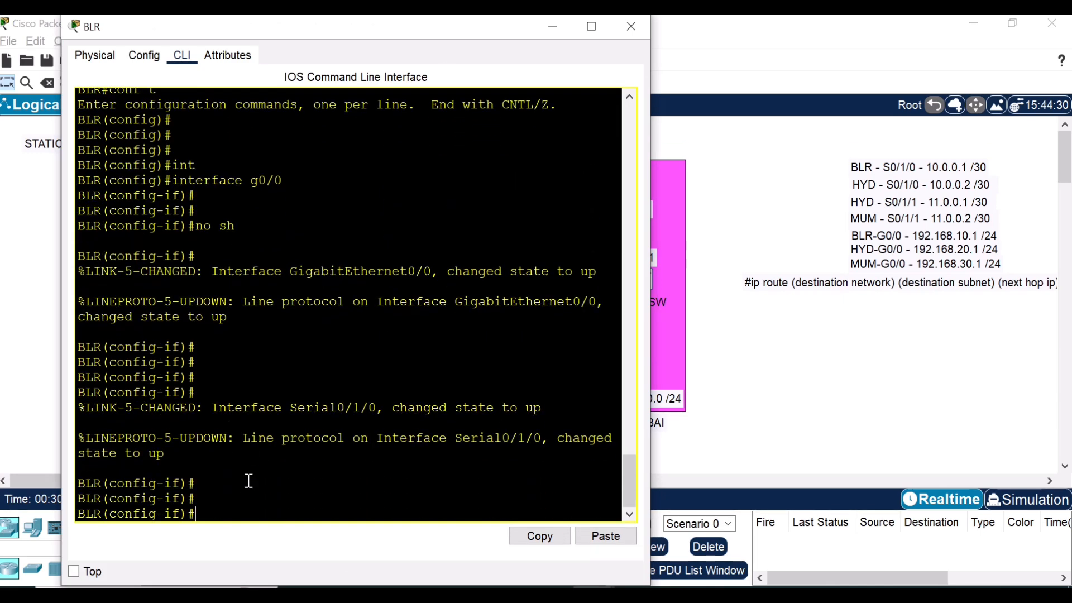
{"action": "left_click_drag", "start_coordinate": [786, 291], "coordinate": [760, 292]}
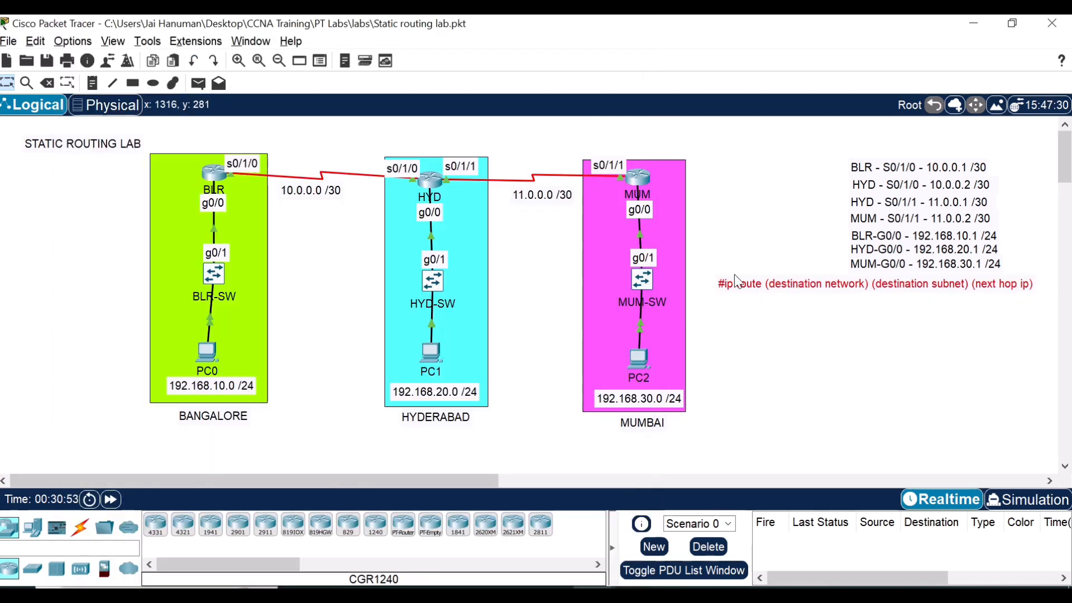
{"action": "key", "text": "alt+Tab"}
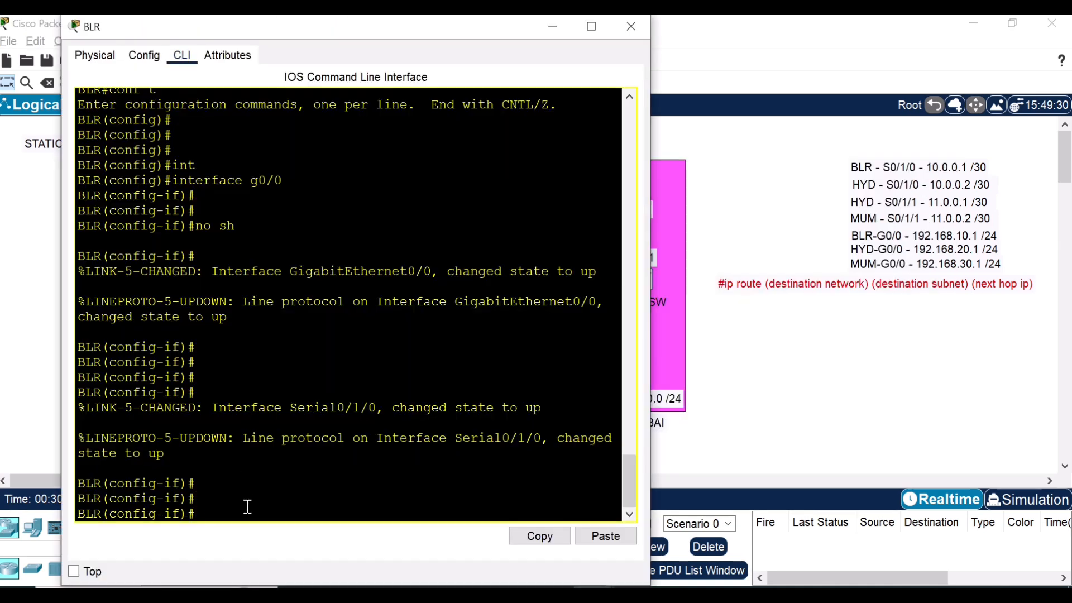
Exit interface configuration mode on BLR to return to global configuration mode
{"action": "type", "text": "t"}
{"action": "key", "text": "Return"}
{"action": "key", "text": "Return"}
{"action": "key", "text": "Return"}
{"action": "key", "text": "Return"}
Add a static route on BLR to 192.168.20.0 with mask 255.255.255.0 and next hop 10.0.0.2
{"action": "type", "text": "ip"}
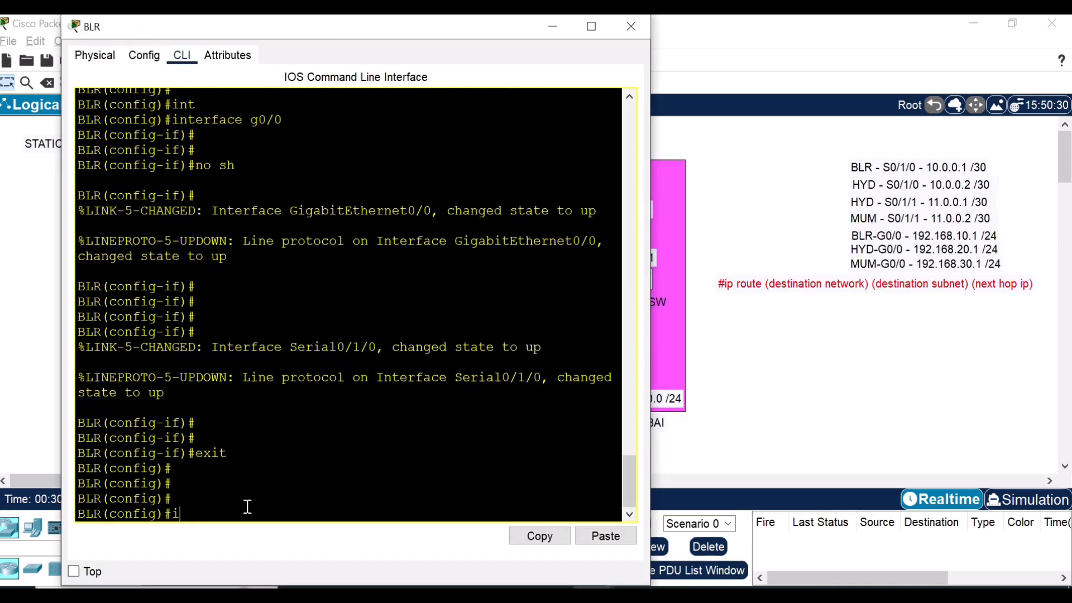
{"action": "type", "text": " route"}
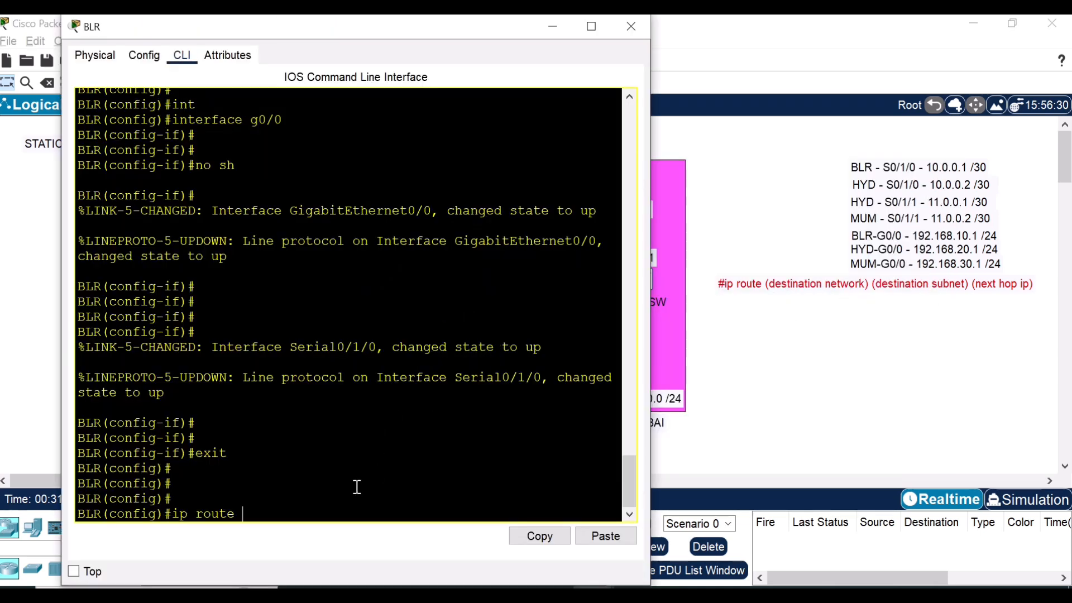
{"action": "type", "text": "192.168"}
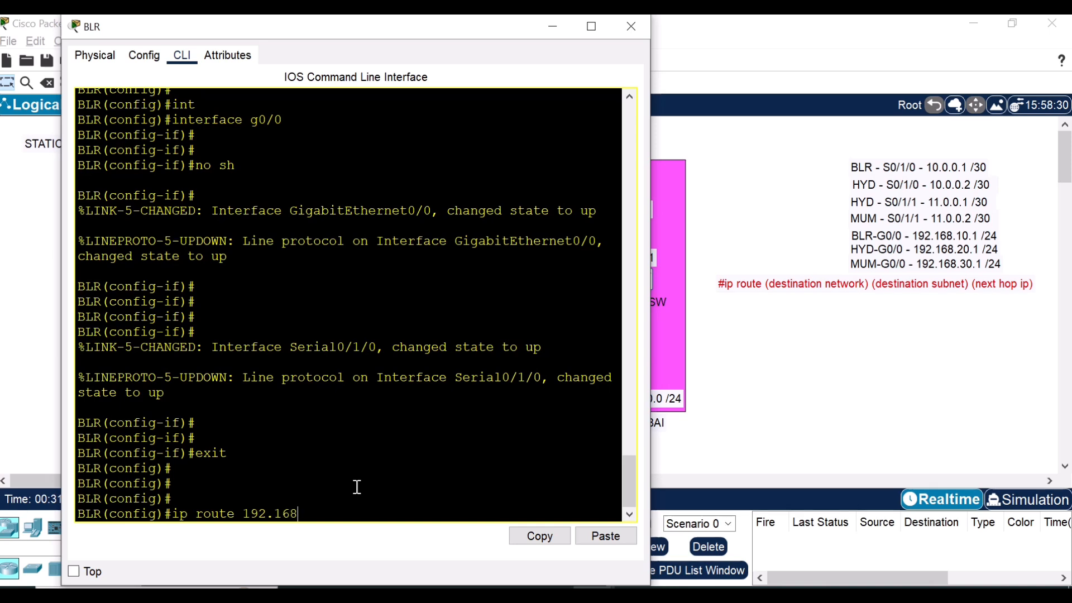
{"action": "type", "text": ".2"}
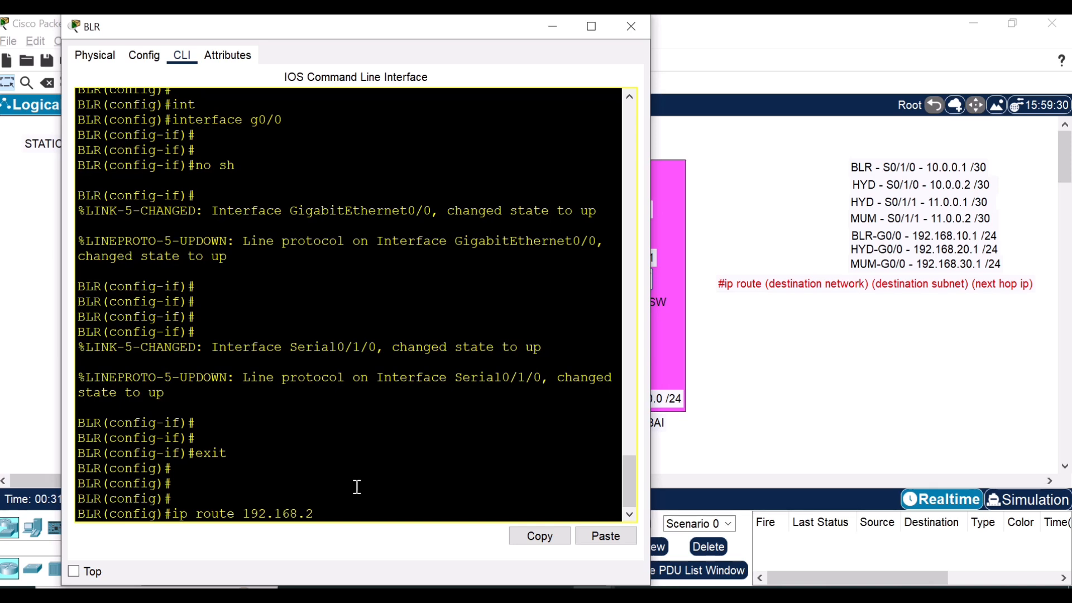
{"action": "type", "text": "0.0 255.255.255.0"}
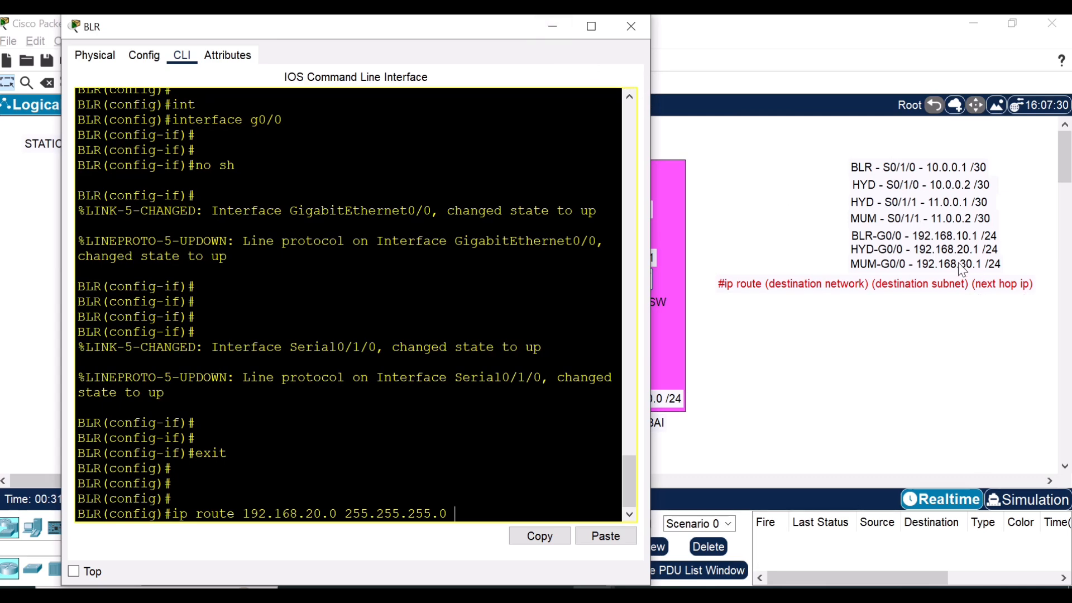
{"action": "left_click", "coordinate": [841, 295]}
{"action": "type", "text": "0"}
{"action": "key", "text": "Return"}
{"action": "key", "text": "Return"}
{"action": "key", "text": "Return"}
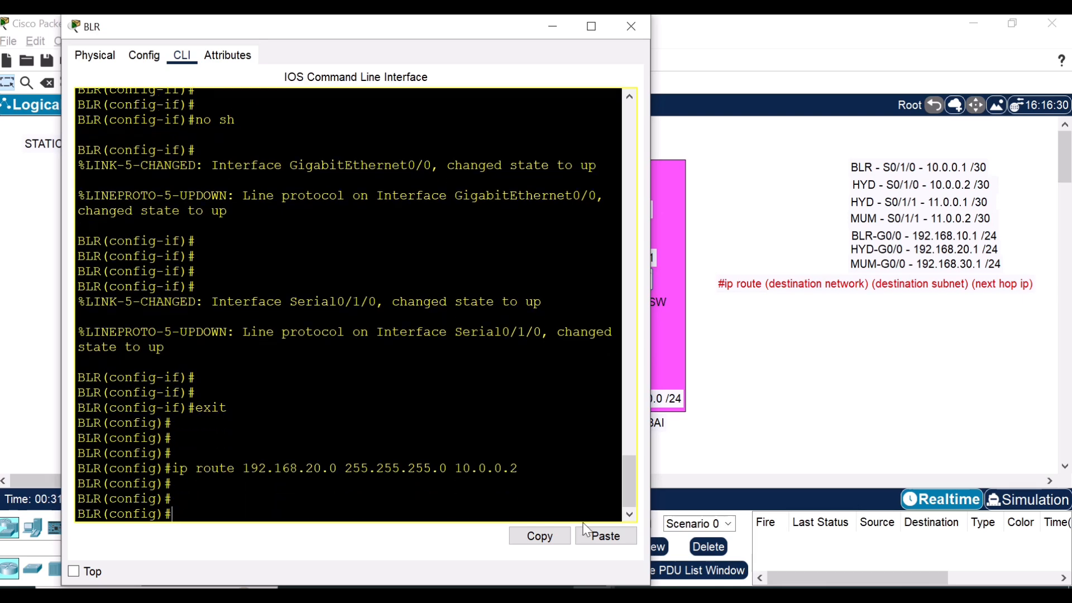
Bring up the PC0 window to check its continuous ping, and return to the BLR command line
{"action": "mouse_move", "coordinate": [592, 588]}
{"action": "left_click", "coordinate": [701, 498]}
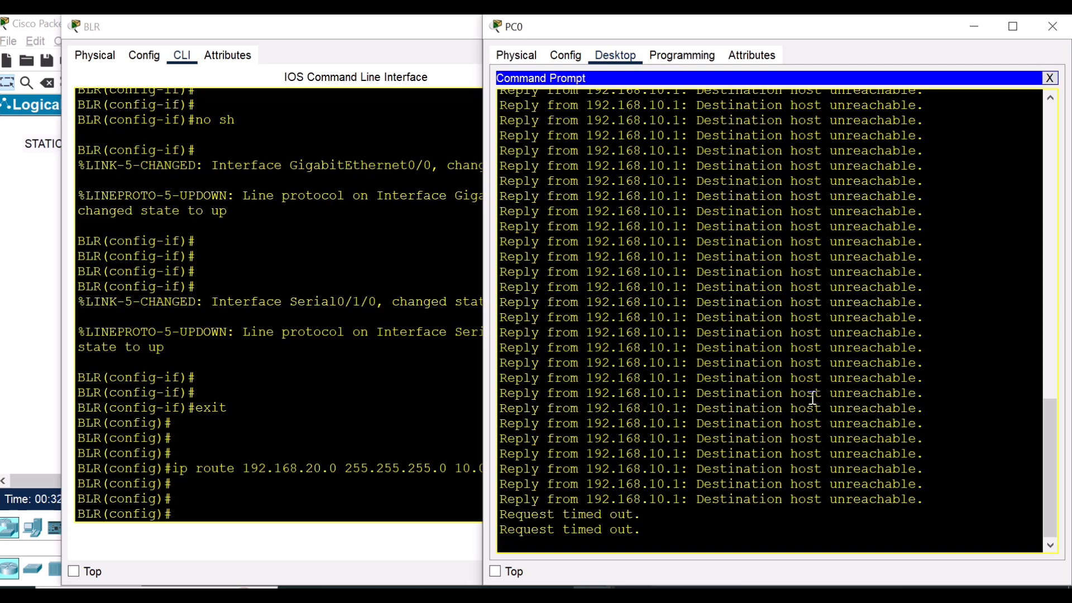
{"action": "left_click", "coordinate": [271, 495]}
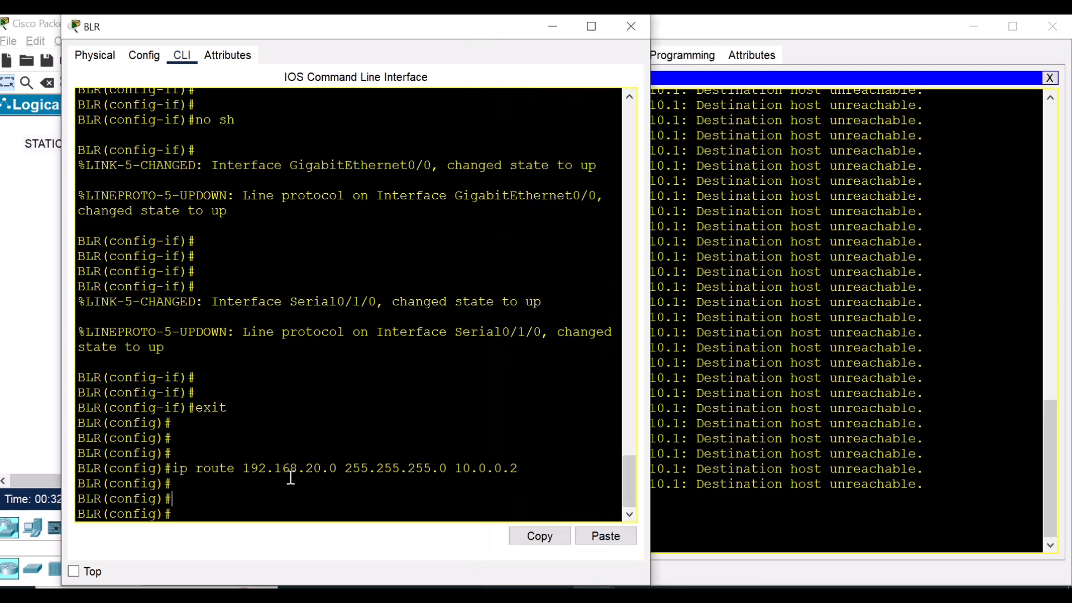
Leave configuration mode on BLR and display its routing table with sh ip route
{"action": "key", "text": "ctrl+z"}
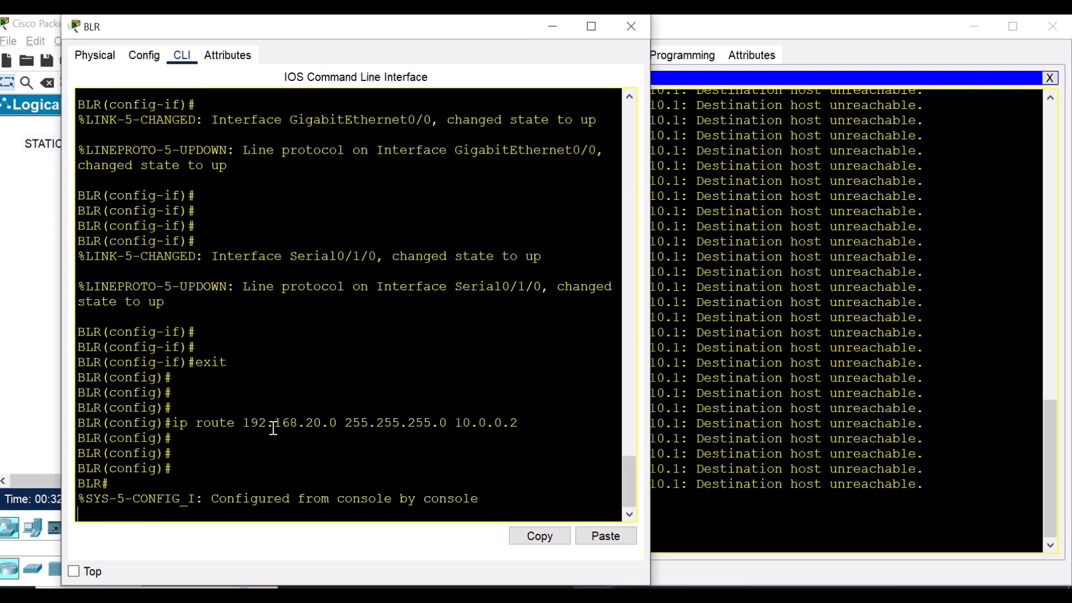
{"action": "key", "text": "Return"}
{"action": "key", "text": "Return"}
{"action": "key", "text": "Return"}
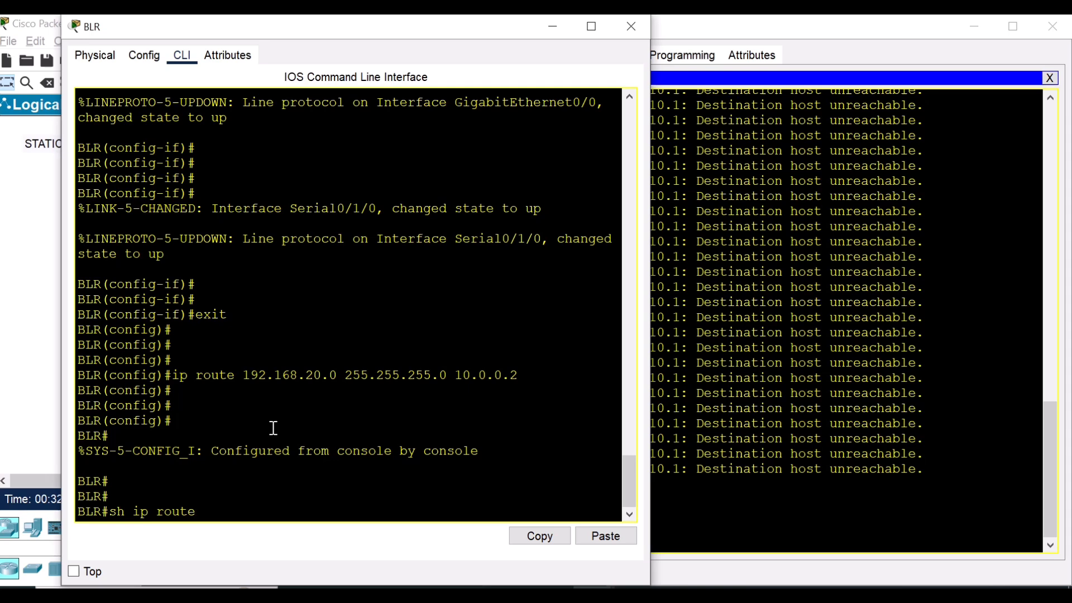
{"action": "key", "text": "Return"}
{"action": "key", "text": "Return"}
{"action": "key", "text": "Return"}
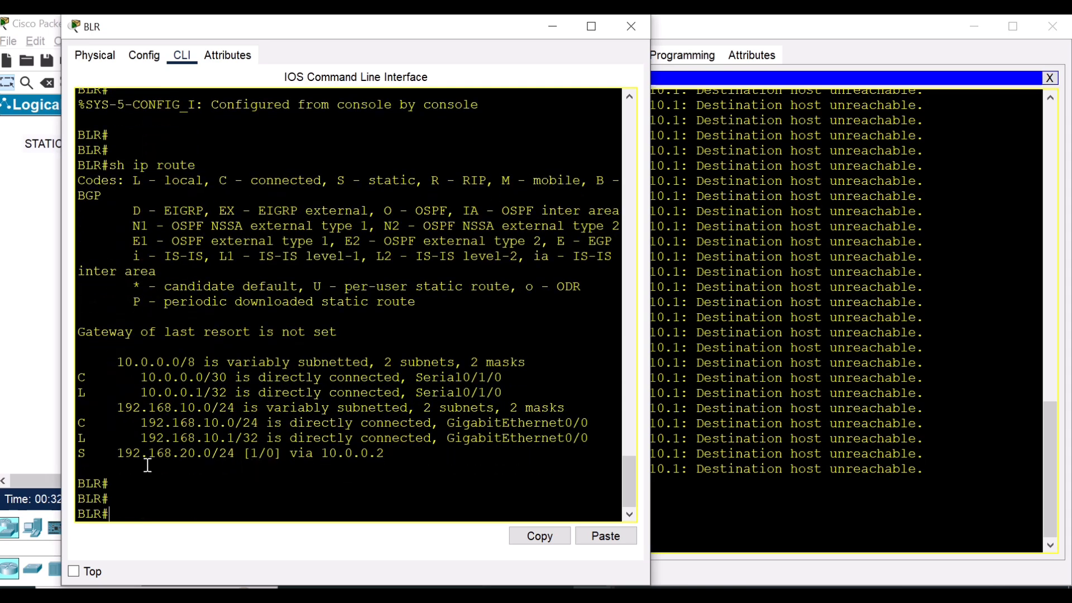
Examine the static route entry for 192.168.20.0/24 in BLR's routing table and close the BLR window
{"action": "left_click_drag", "start_coordinate": [116, 456], "coordinate": [385, 454]}
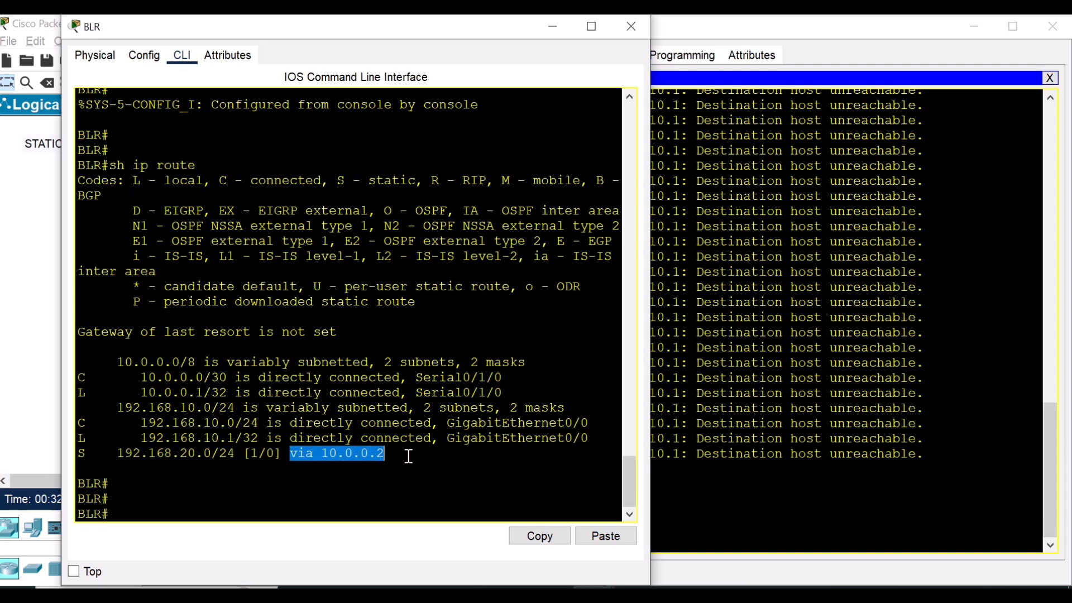
{"action": "left_click", "coordinate": [409, 457]}
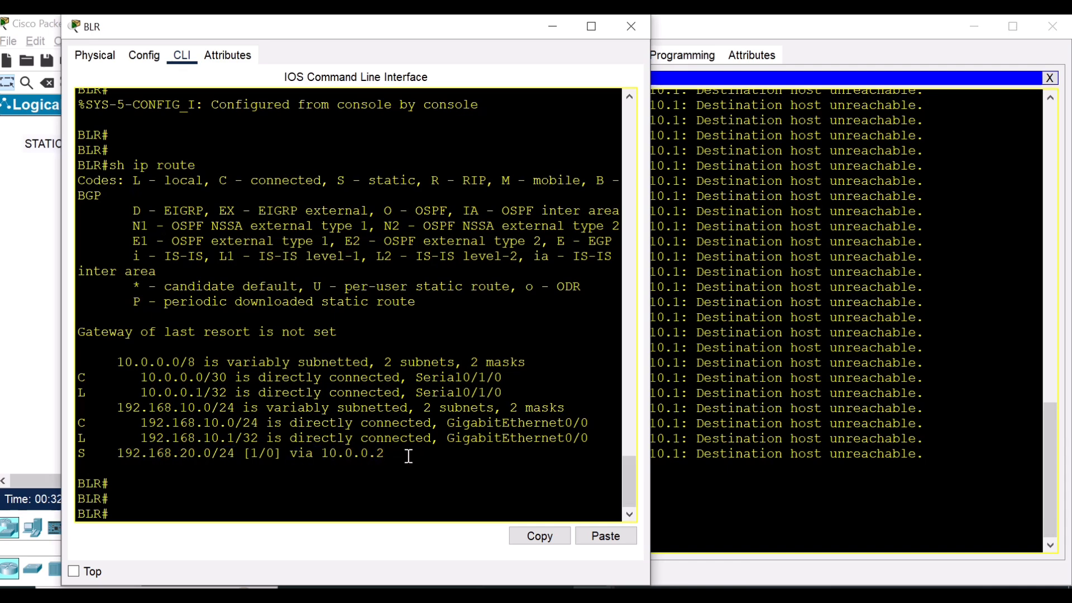
{"action": "left_click_drag", "start_coordinate": [116, 454], "coordinate": [388, 453]}
{"action": "left_click", "coordinate": [428, 460]}
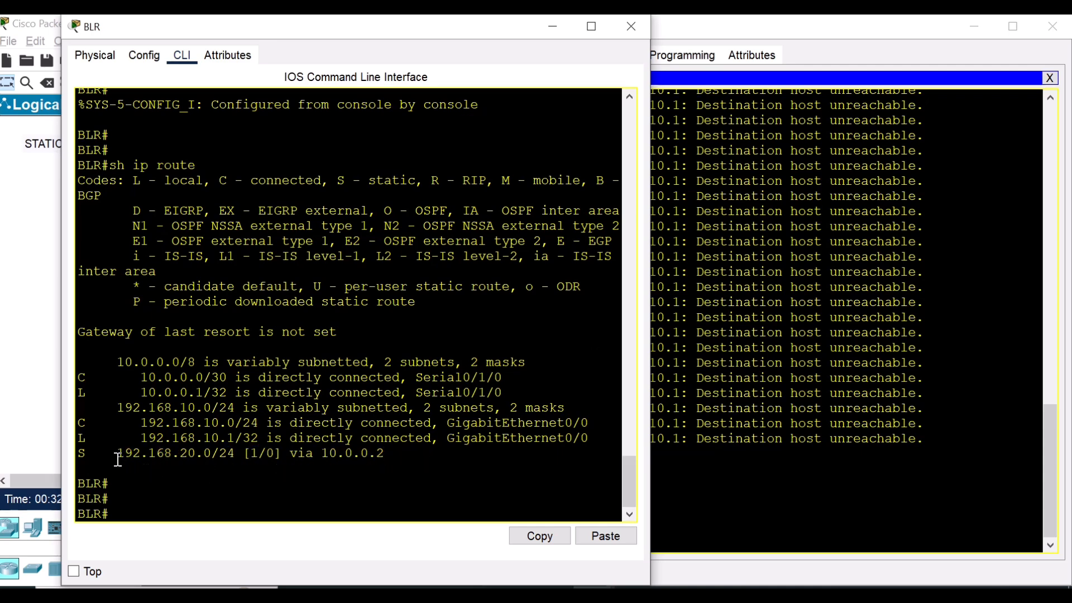
{"action": "left_click_drag", "start_coordinate": [118, 459], "coordinate": [397, 448]}
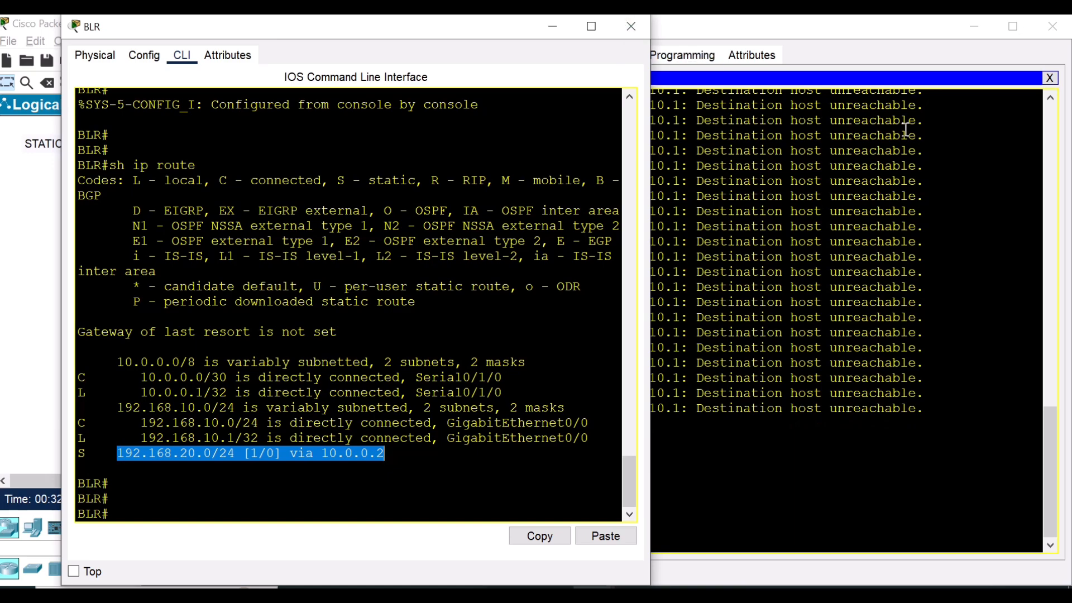
{"action": "left_click", "coordinate": [631, 26]}
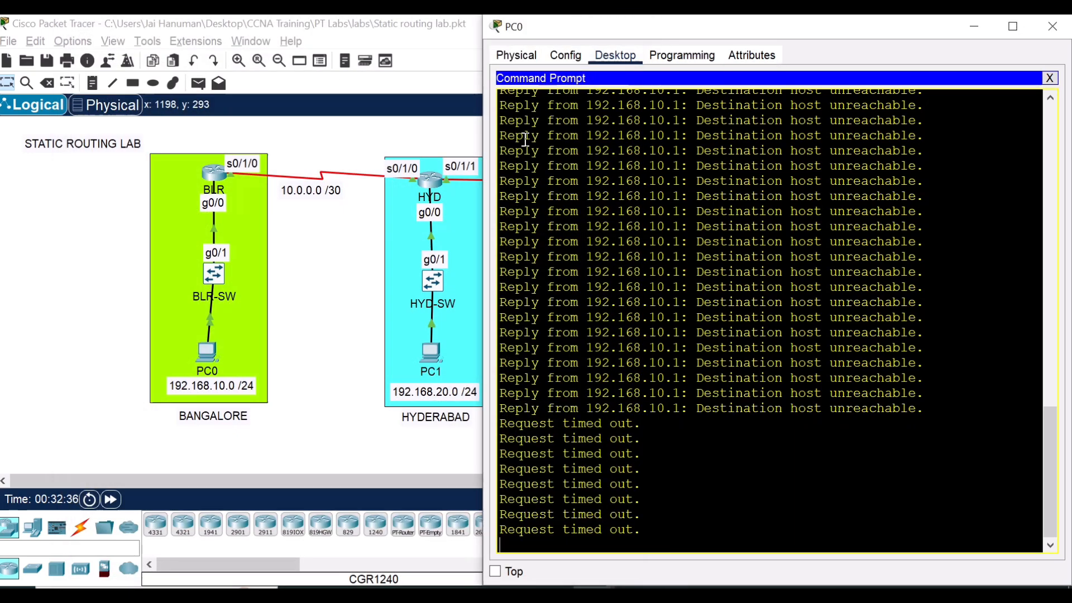
Open the HYD router's command line and display its routing table with sh ip route
{"action": "left_click", "coordinate": [430, 176]}
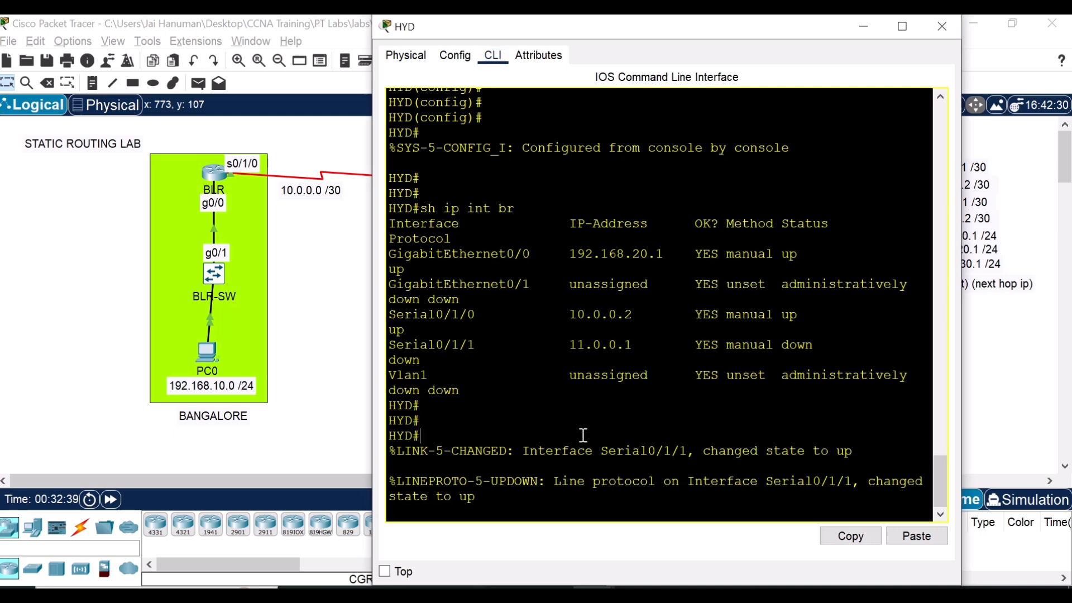
{"action": "key", "text": "Return"}
{"action": "key", "text": "Return"}
{"action": "key", "text": "Return"}
{"action": "type", "text": "sh "}
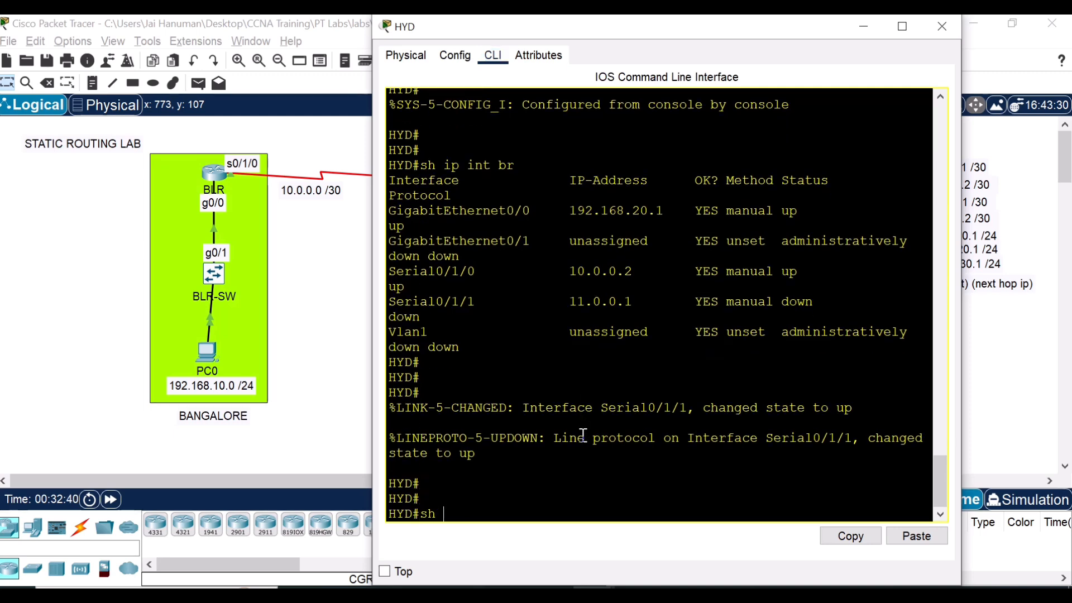
{"action": "type", "text": "ip route"}
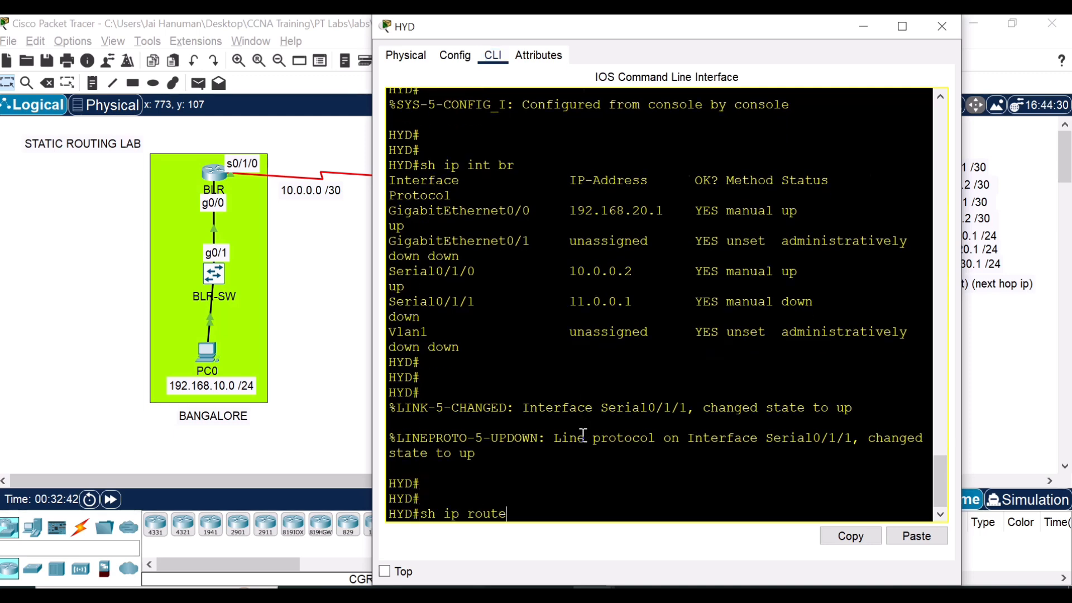
{"action": "key", "text": "Return"}
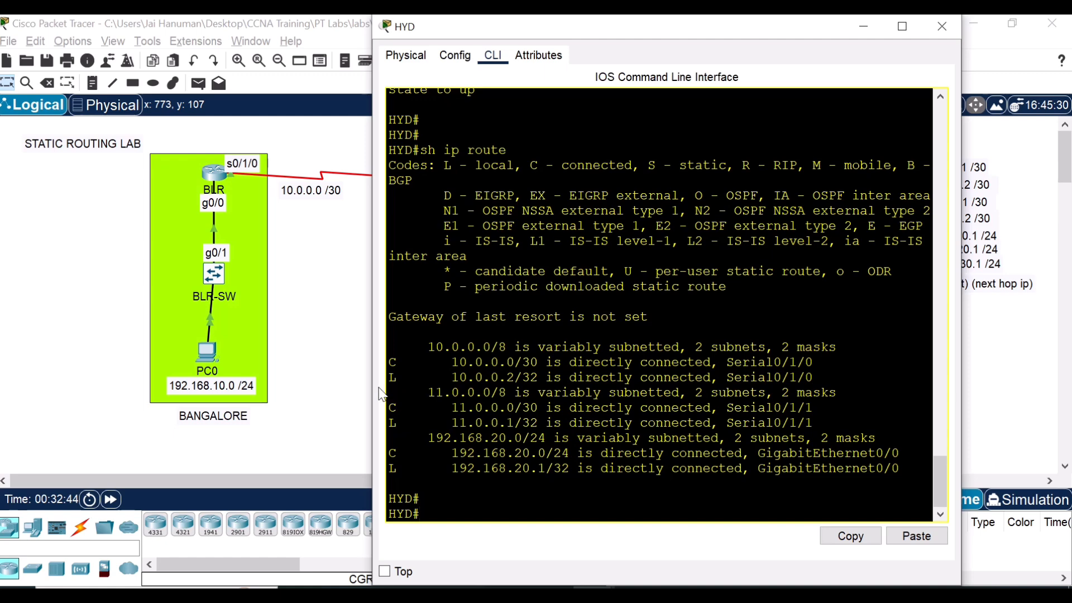
Widen the HYD window, examine the connected 192.168.20.0/24 entry in its routing table, and close the window
{"action": "left_click_drag", "start_coordinate": [372, 393], "coordinate": [334, 392]}
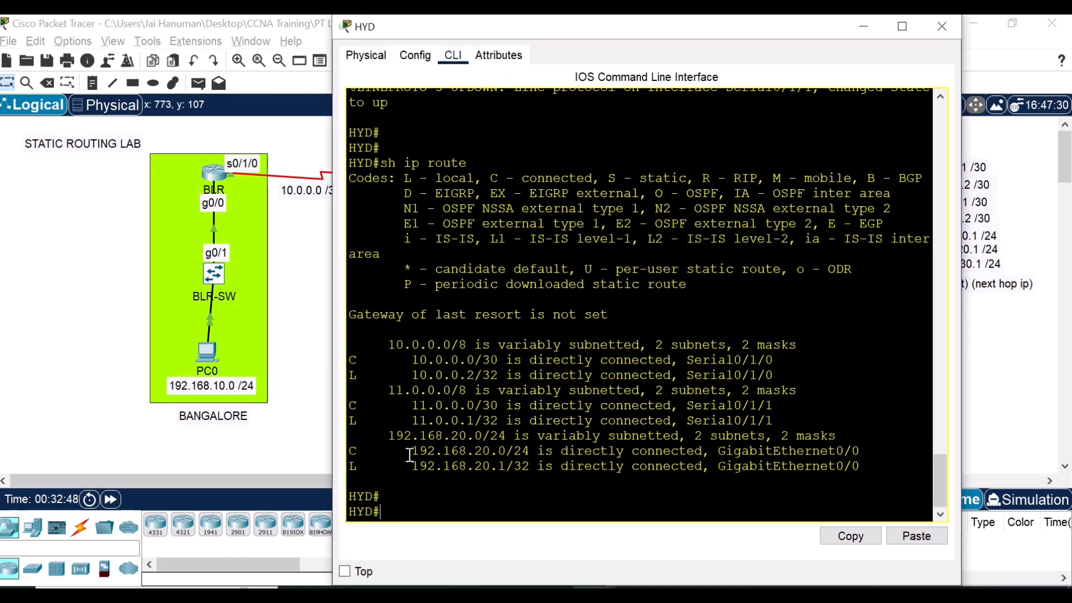
{"action": "left_click_drag", "start_coordinate": [411, 450], "coordinate": [419, 450]}
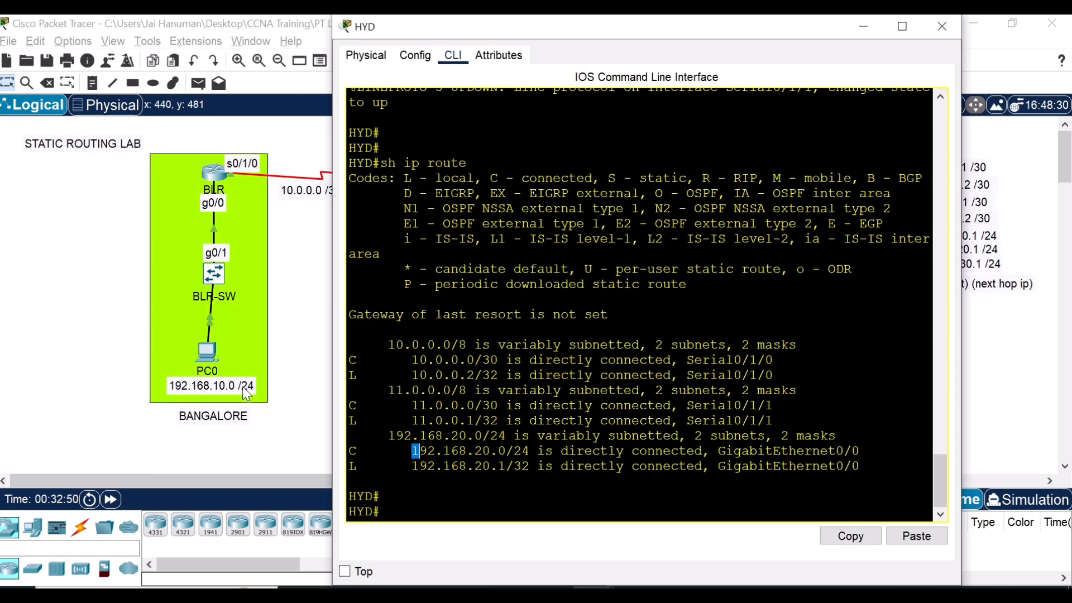
{"action": "left_click", "coordinate": [476, 460]}
{"action": "left_click", "coordinate": [943, 26]}
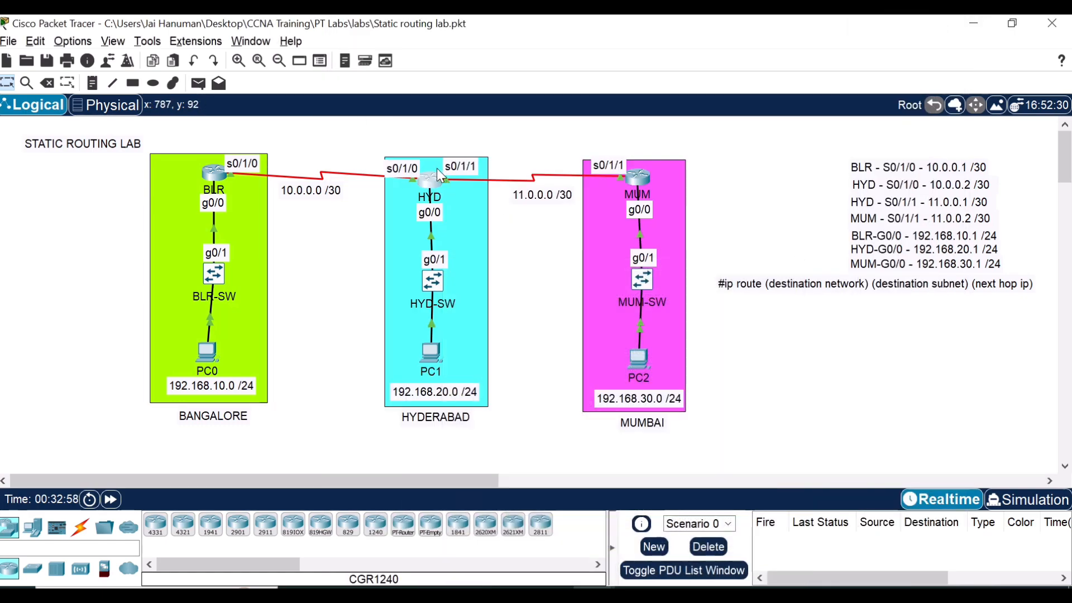
Bring the HYD command line back up and enter global configuration mode with conf t
{"action": "key", "text": "alt+Tab"}
{"action": "scroll", "coordinate": [678, 424], "scroll_direction": "down", "scroll_amount": 3}
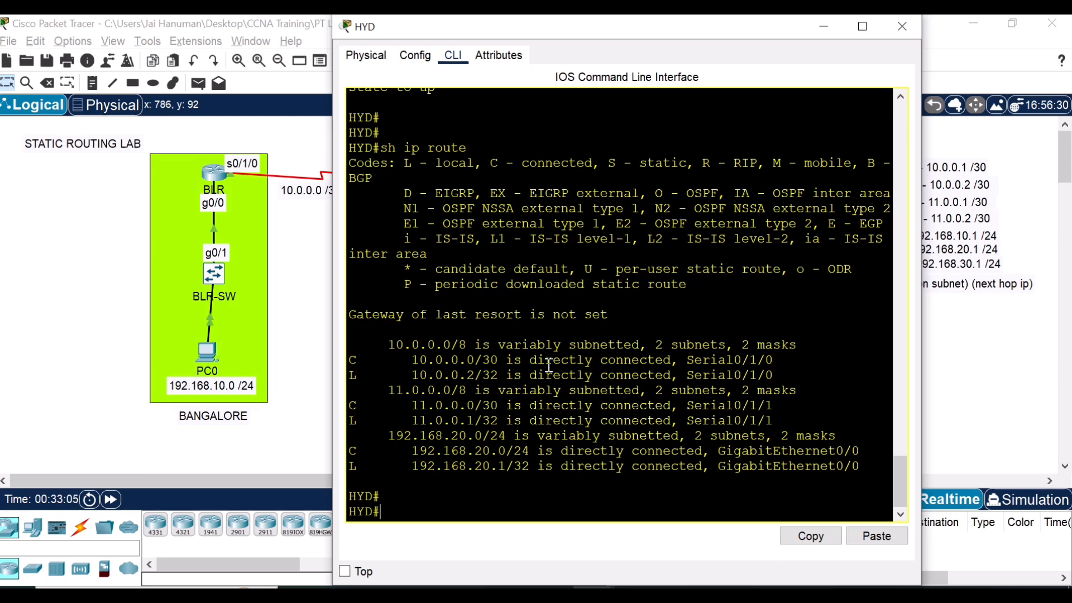
{"action": "type", "text": "nf t"}
{"action": "key", "text": "Return"}
{"action": "key", "text": "Return"}
{"action": "key", "text": "Return"}
{"action": "key", "text": "Return"}
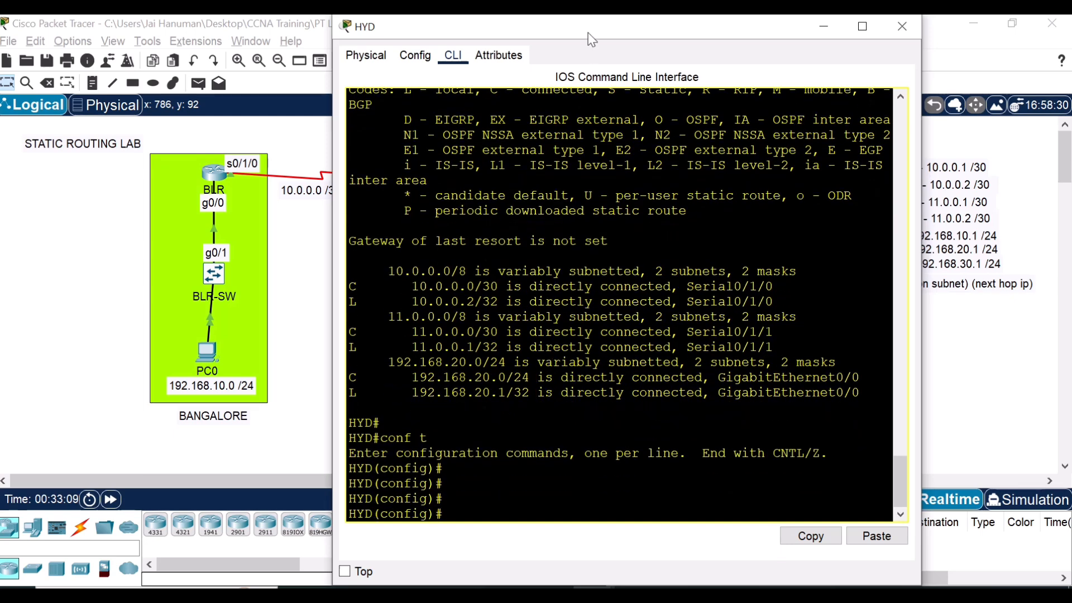
Add a static route on HYD to 192.168.10.0 with mask 255.255.255.0 and next hop 10.0.0.1
{"action": "left_click_drag", "start_coordinate": [599, 24], "coordinate": [726, 25]}
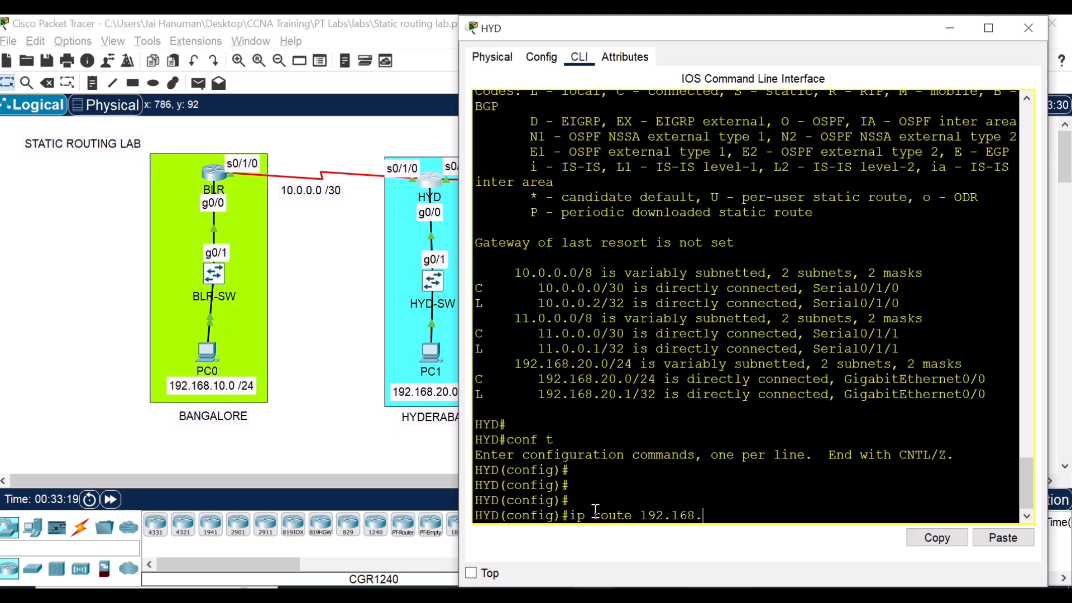
{"action": "type", "text": ".10.0"}
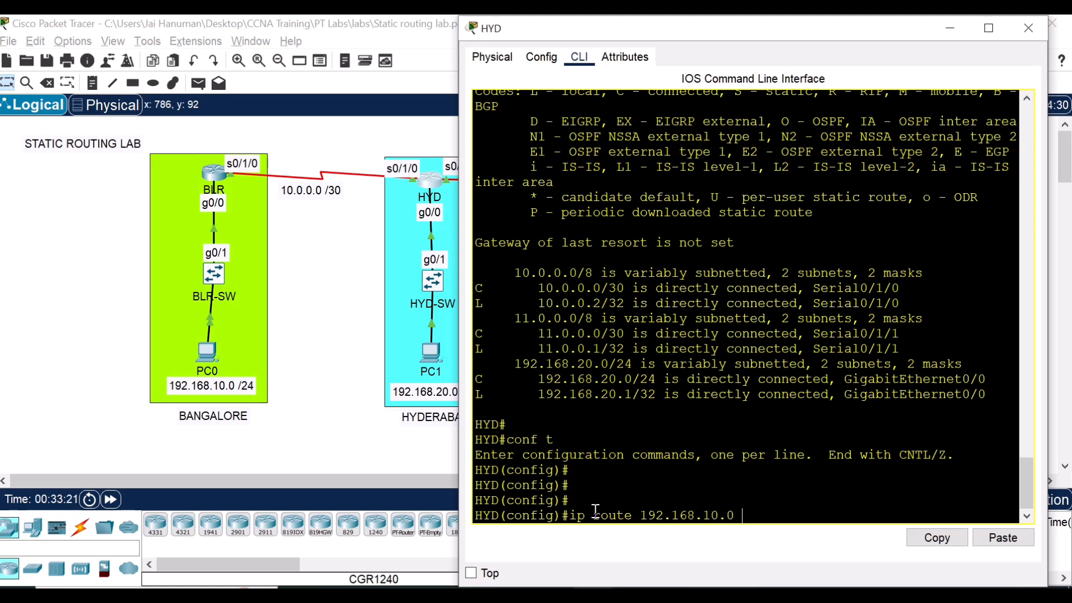
{"action": "type", "text": " 255.255.255.0"}
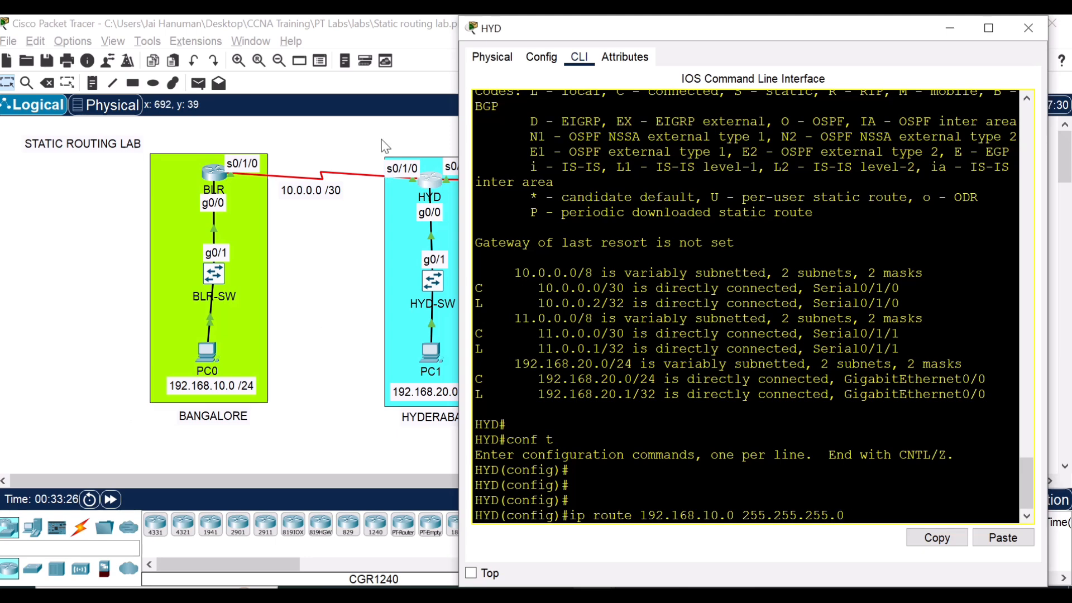
{"action": "left_click", "coordinate": [299, 259]}
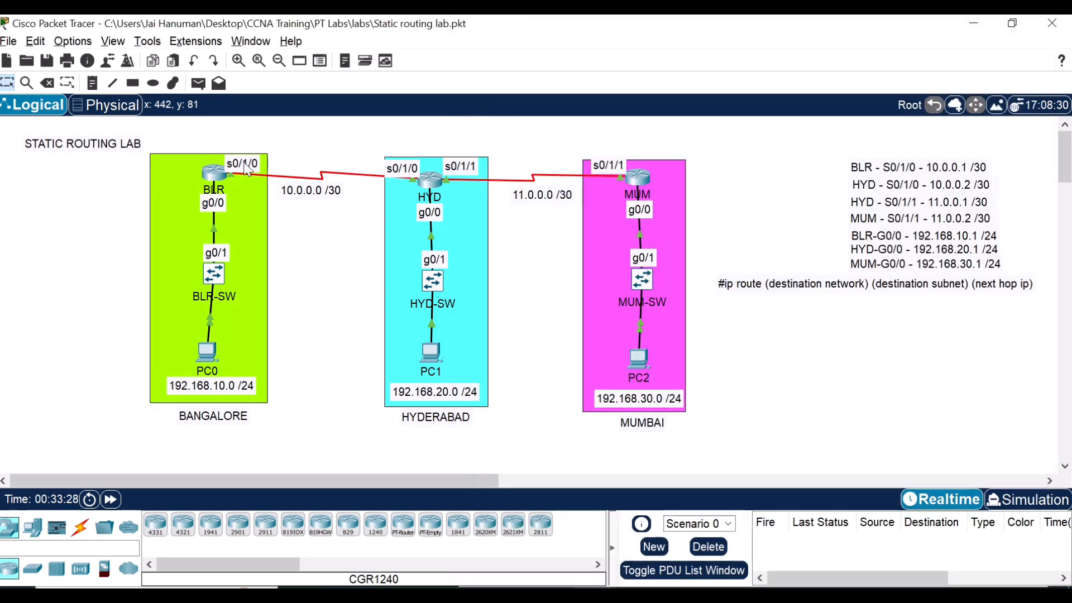
{"action": "key", "text": "alt+Tab"}
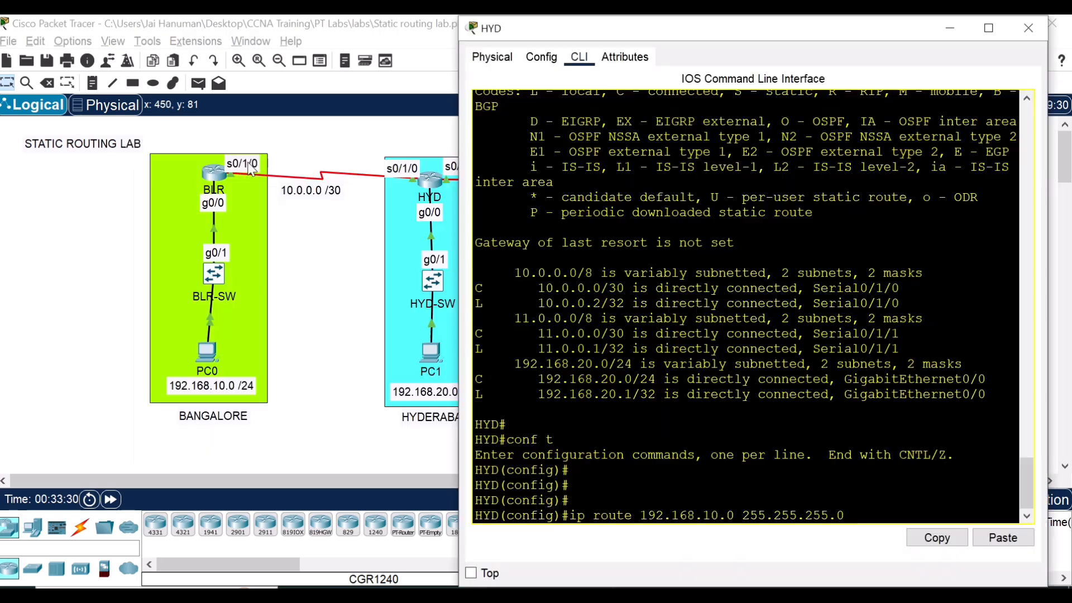
{"action": "key", "text": "alt+Tab"}
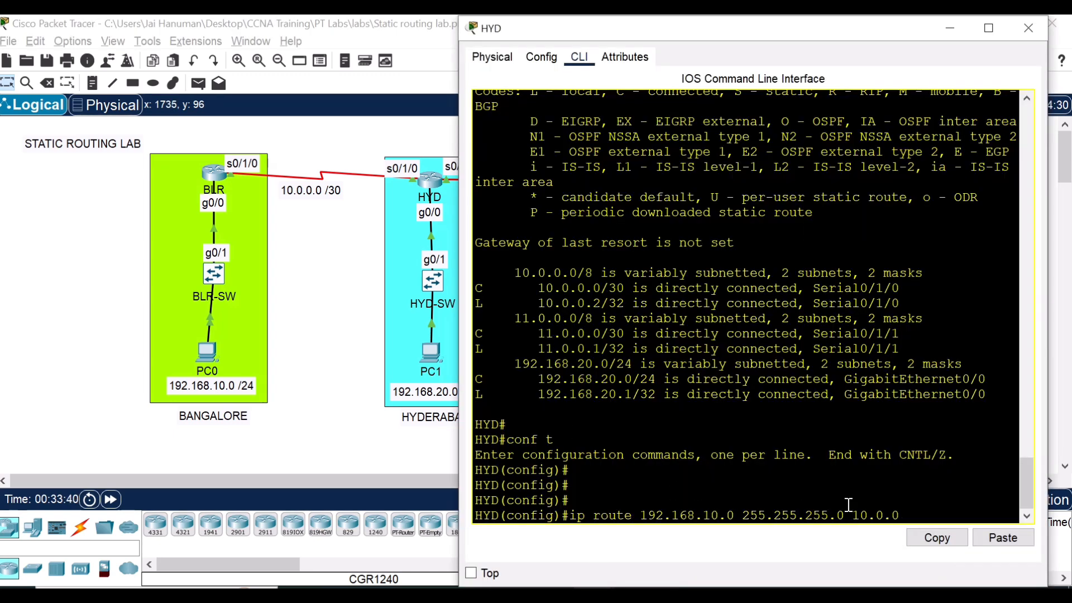
{"action": "type", "text": ".1"}
{"action": "key", "text": "Return"}
{"action": "key", "text": "Return"}
{"action": "key", "text": "Return"}
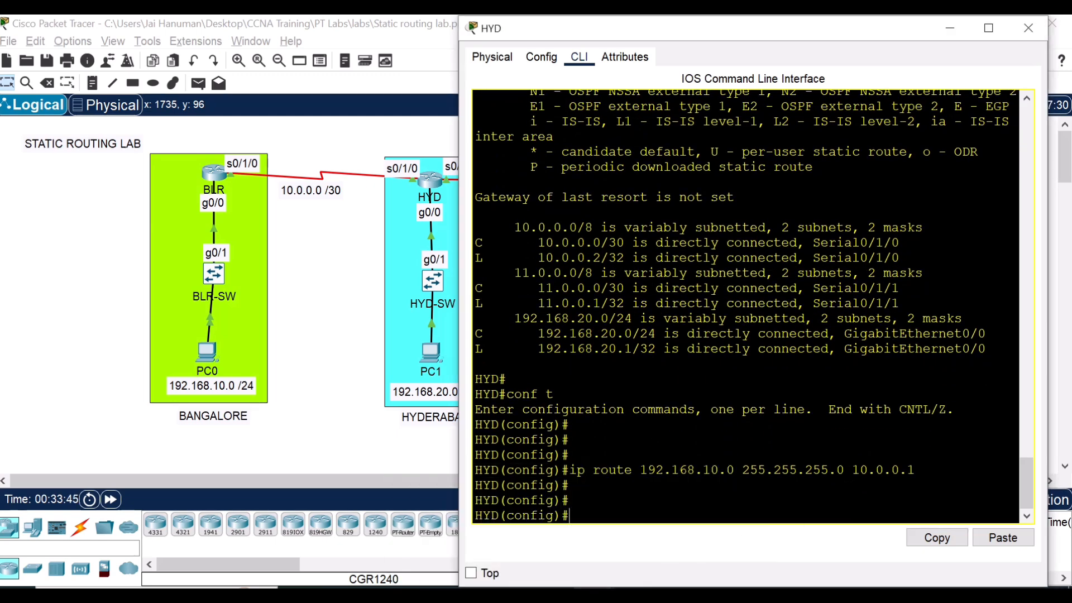
Bring up the PC0 window to check its continuous ping, and stop the ping
{"action": "left_click", "coordinate": [594, 595]}
{"action": "left_click", "coordinate": [630, 533]}
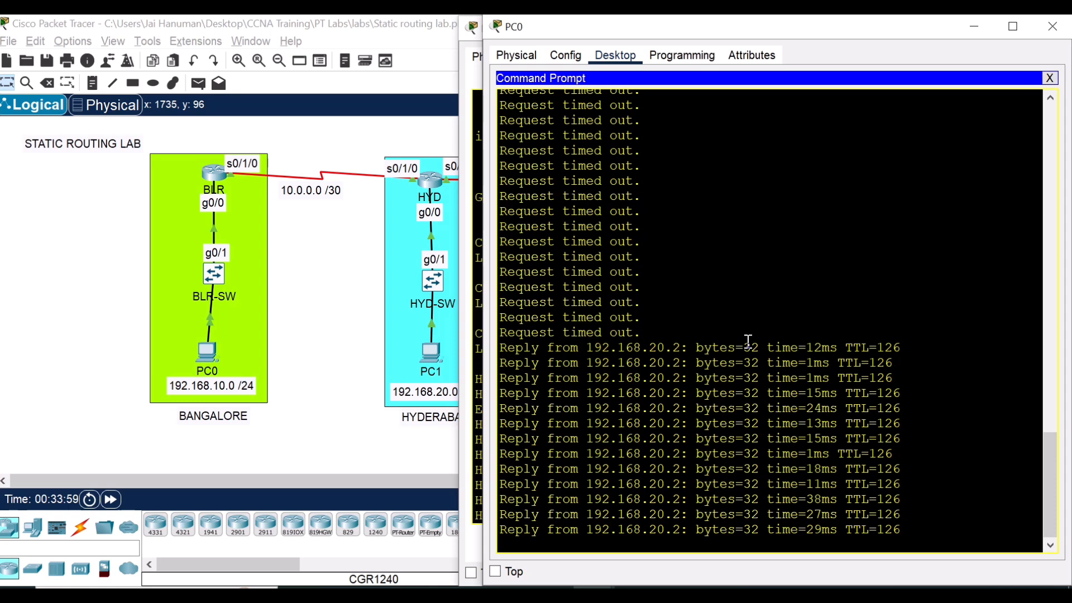
{"action": "key", "text": "ctrl+c"}
{"action": "key", "text": "Return"}
{"action": "key", "text": "Return"}
{"action": "key", "text": "Return"}
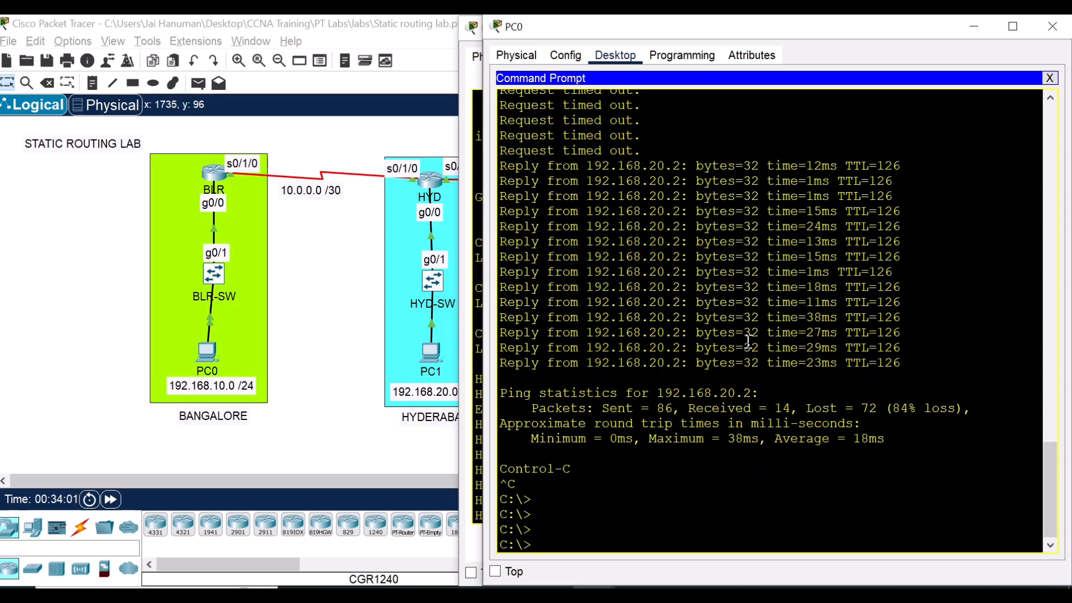
Return to HYD, leave configuration mode, and display its routing table with sh ip route
{"action": "mouse_move", "coordinate": [592, 587]}
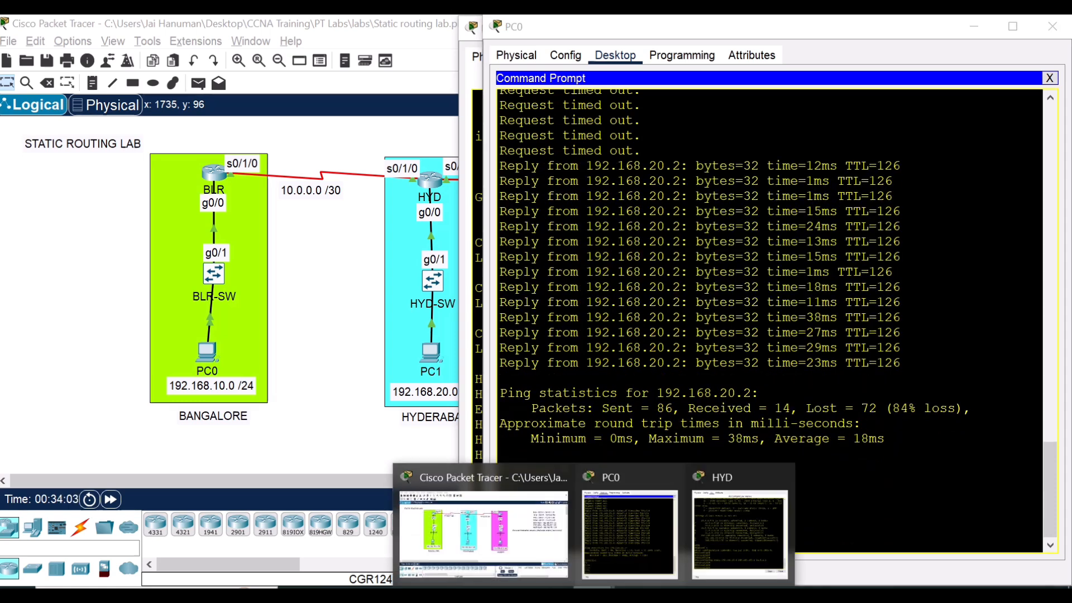
{"action": "left_click", "coordinate": [687, 578]}
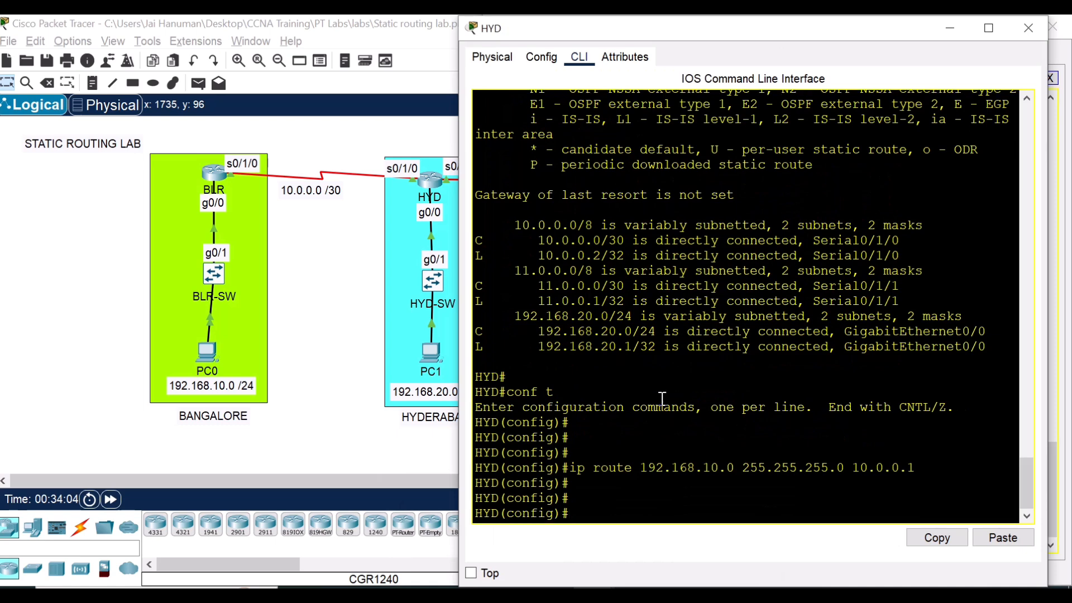
{"action": "key", "text": "ctrl+z"}
{"action": "key", "text": "Return"}
{"action": "key", "text": "Return"}
{"action": "type", "text": "sh ip route"}
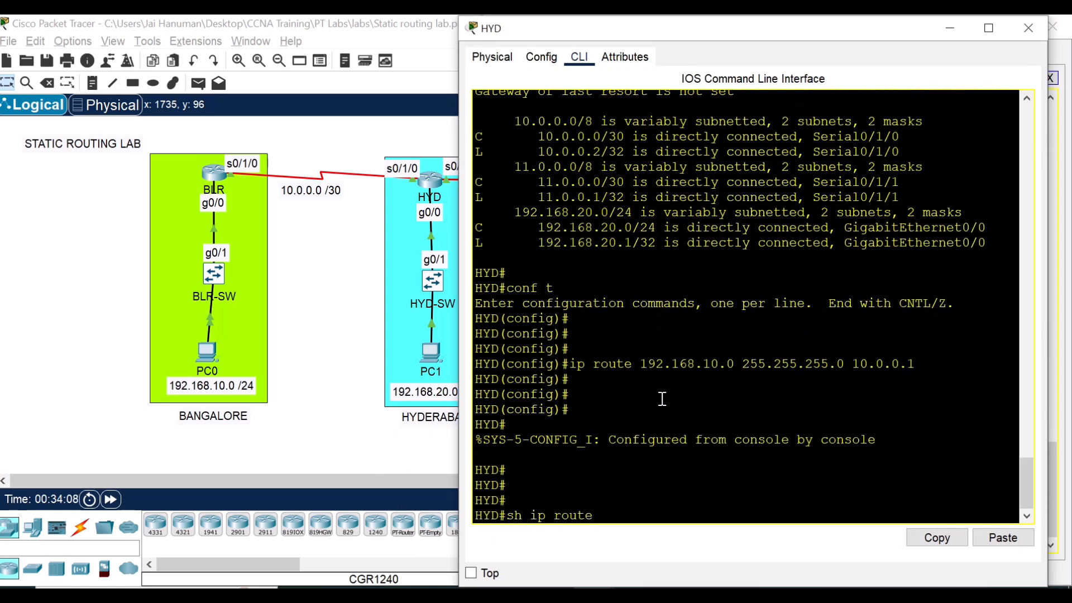
{"action": "key", "text": "Return"}
{"action": "key", "text": "Return"}
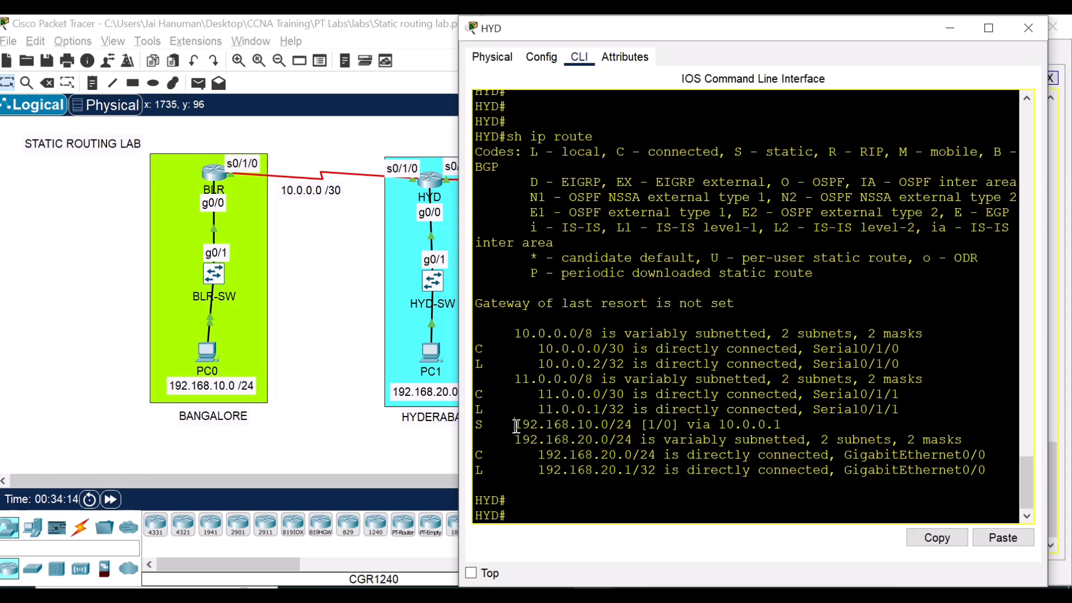
Examine the static route entry for 192.168.10.0/24 and its next hop in HYD's routing table, and minimize the HYD window
{"action": "left_click_drag", "start_coordinate": [517, 426], "coordinate": [634, 426]}
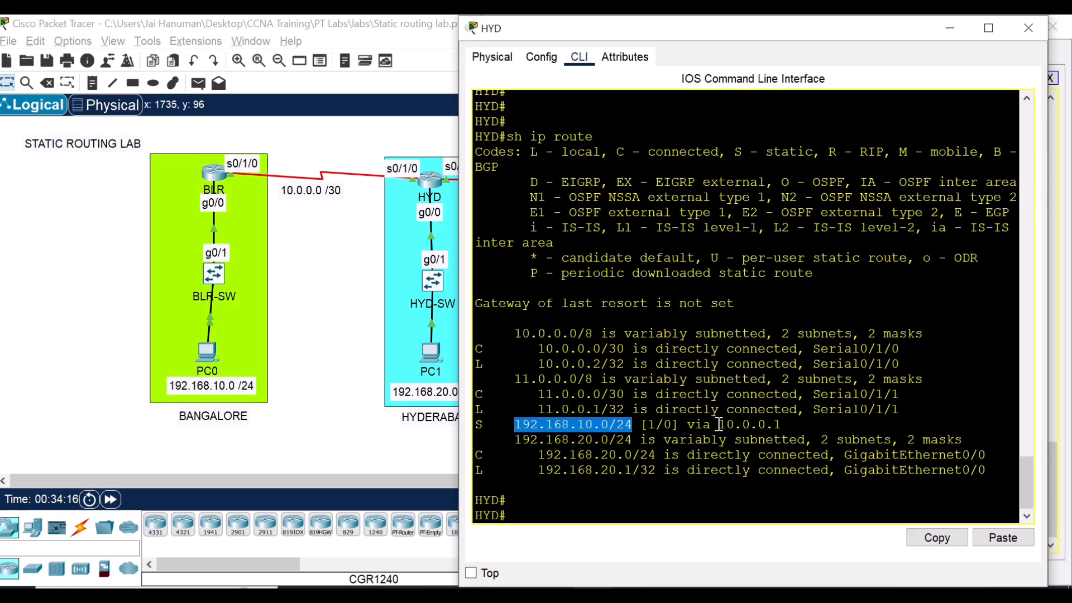
{"action": "left_click_drag", "start_coordinate": [720, 424], "coordinate": [781, 425]}
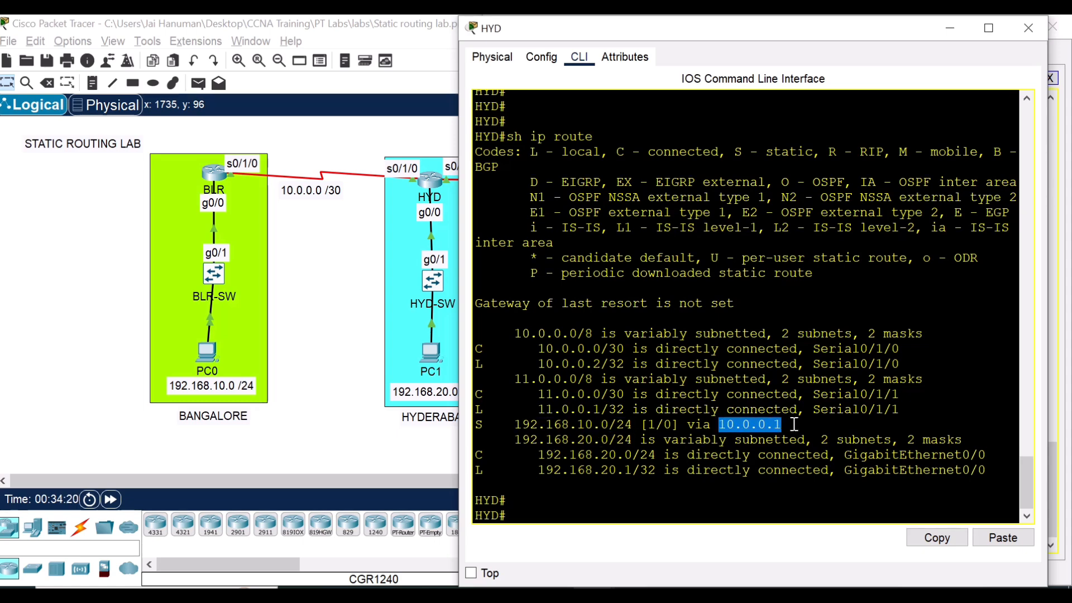
{"action": "left_click_drag", "start_coordinate": [515, 424], "coordinate": [784, 425]}
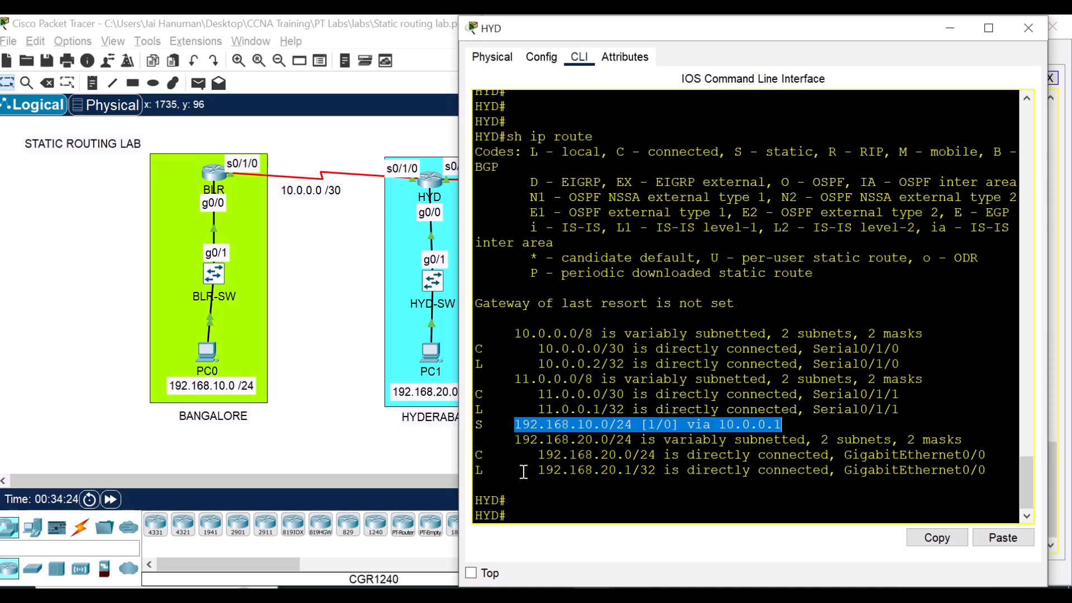
{"action": "left_click_drag", "start_coordinate": [507, 424], "coordinate": [721, 424]}
{"action": "left_click", "coordinate": [812, 432]}
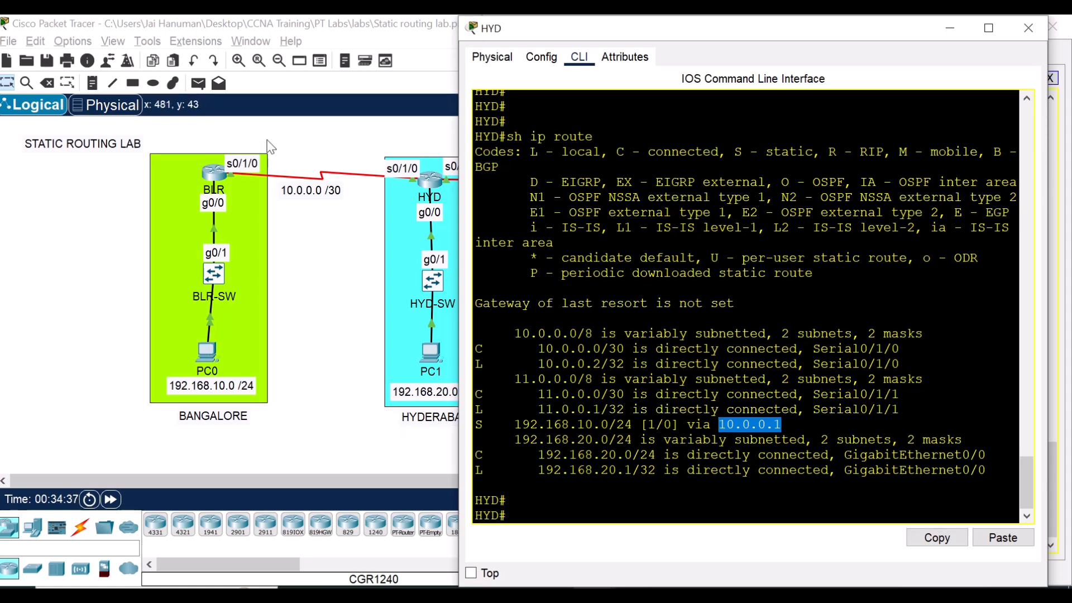
{"action": "left_click", "coordinate": [951, 27]}
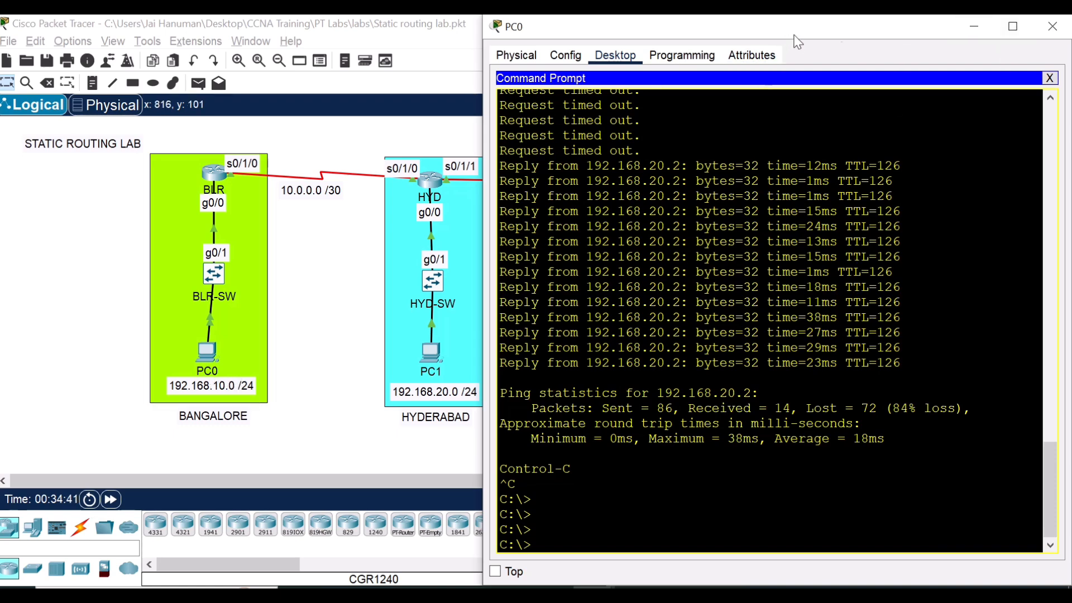
Ping 192.168.20.2 from PC0's command prompt
{"action": "mouse_move", "coordinate": [842, 26]}
{"action": "left_mouse_down"}
{"action": "mouse_move", "coordinate": [856, 39]}
{"action": "mouse_move", "coordinate": [846, 38]}
{"action": "left_mouse_up"}
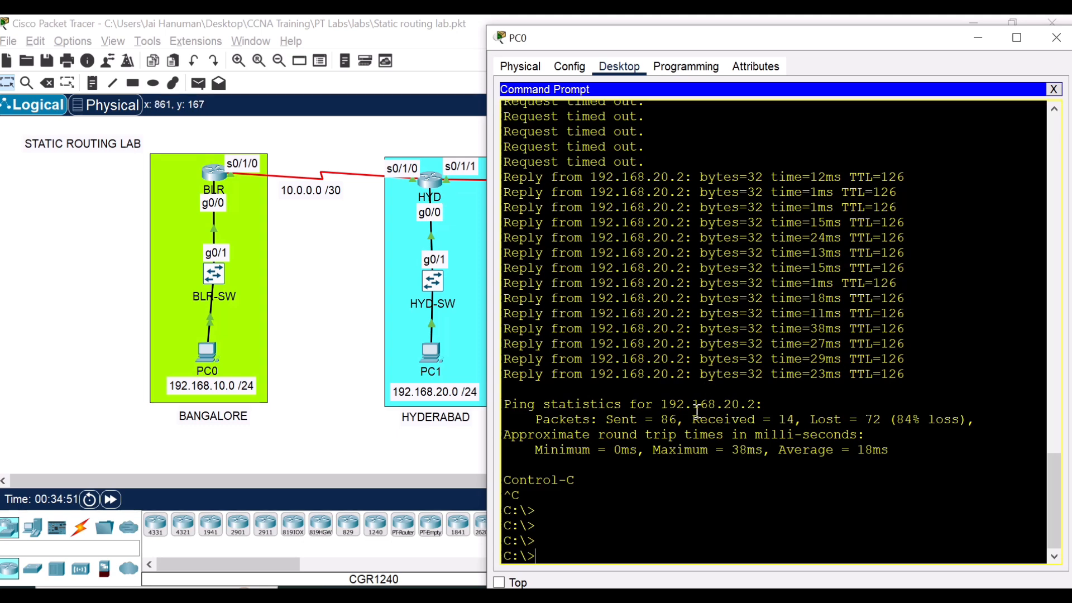
{"action": "key", "text": "Return"}
{"action": "key", "text": "Return"}
{"action": "key", "text": "Return"}
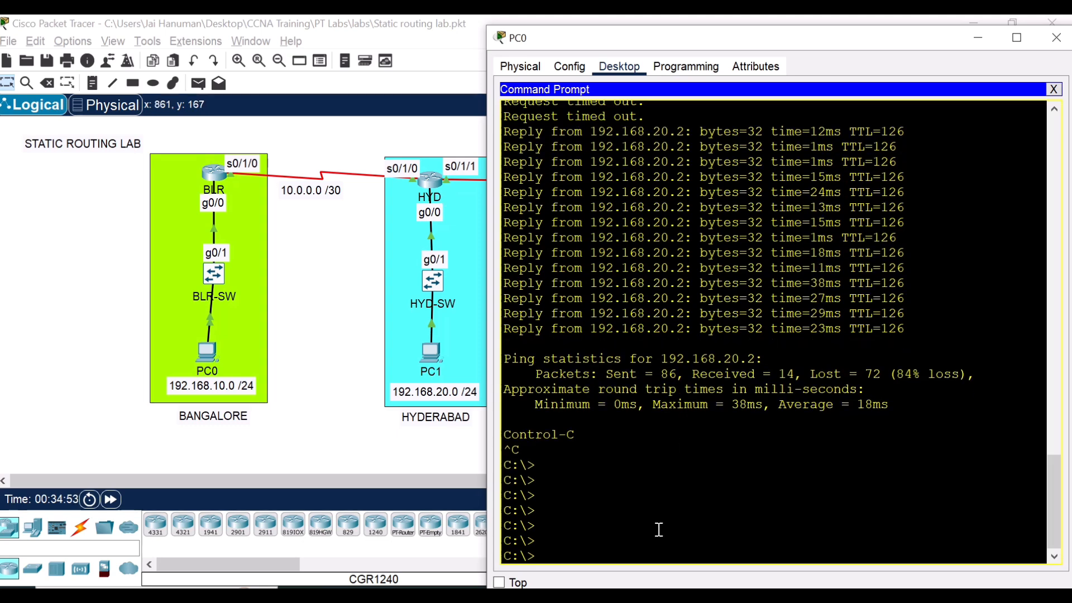
{"action": "type", "text": "ping 192.168.20.2"}
{"action": "key", "text": "Return"}
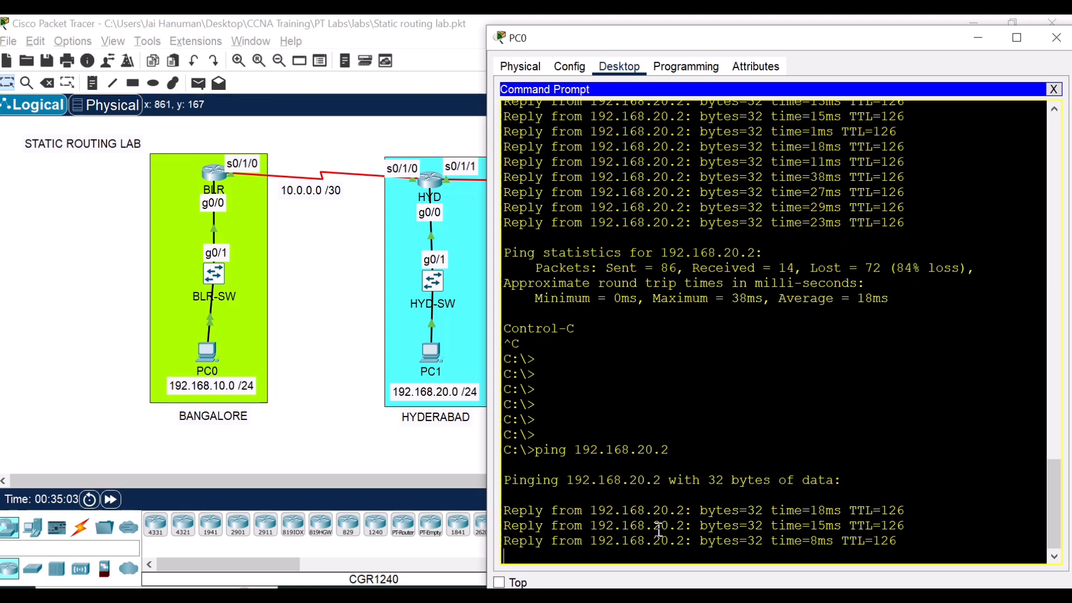
Trace the route from PC0 to 192.168.20.2 with tracert and examine its first hop
{"action": "key", "text": "Return"}
{"action": "key", "text": "Return"}
{"action": "key", "text": "Return"}
{"action": "key", "text": "Return"}
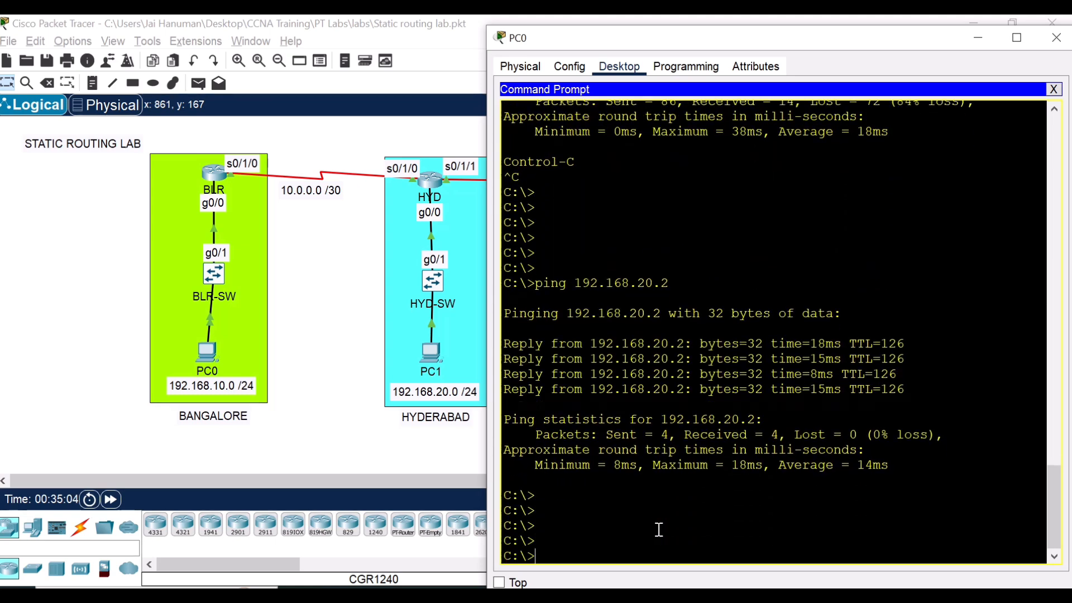
{"action": "type", "text": "tracert 192.168"}
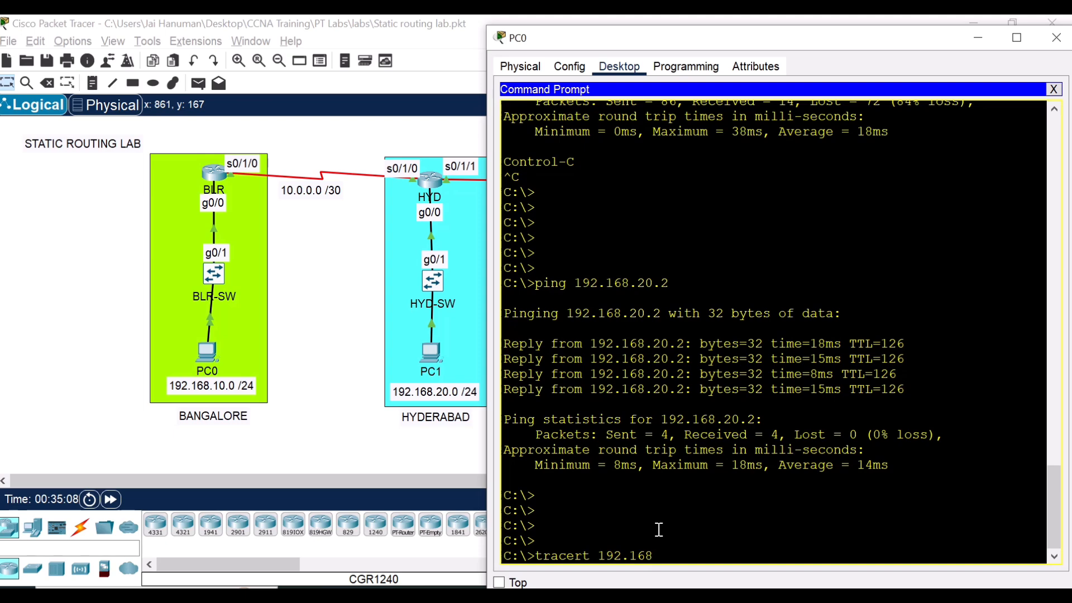
{"action": "type", "text": ".20.2"}
{"action": "key", "text": "Return"}
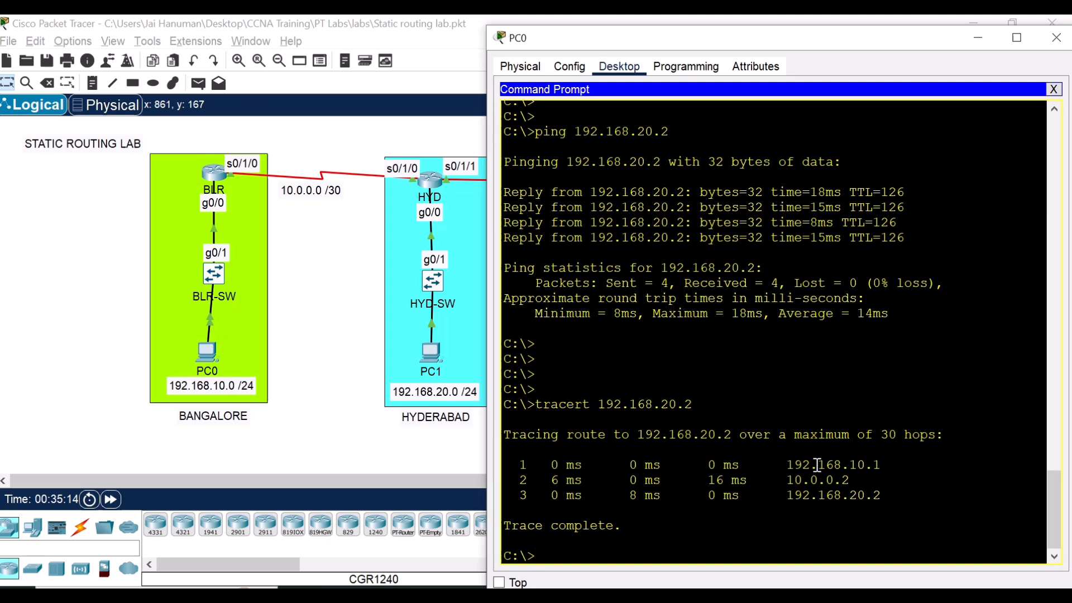
{"action": "left_click_drag", "start_coordinate": [788, 465], "coordinate": [884, 463]}
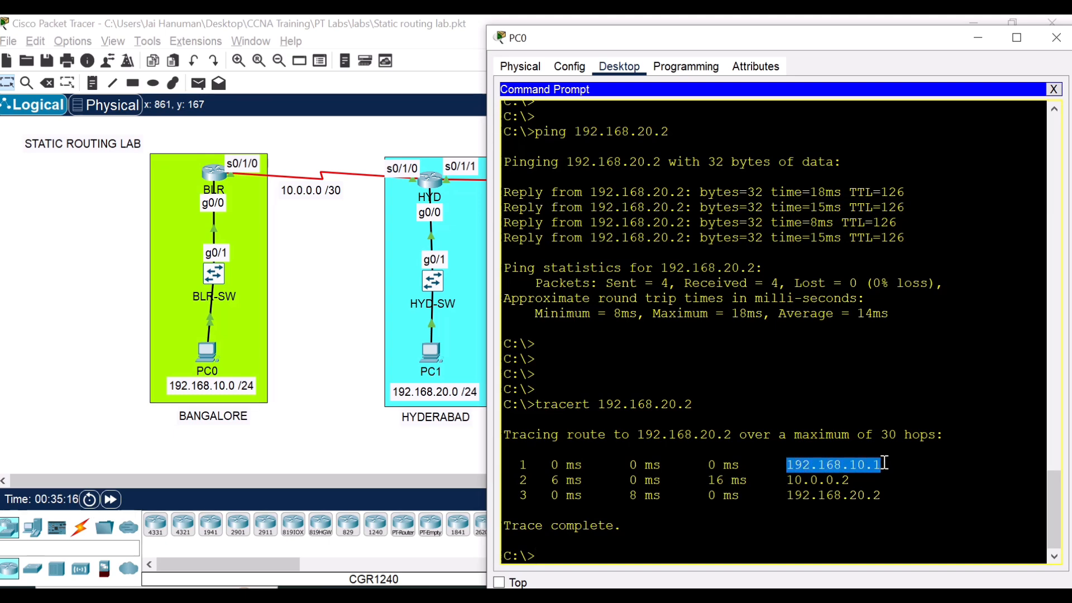
{"action": "left_click", "coordinate": [920, 465]}
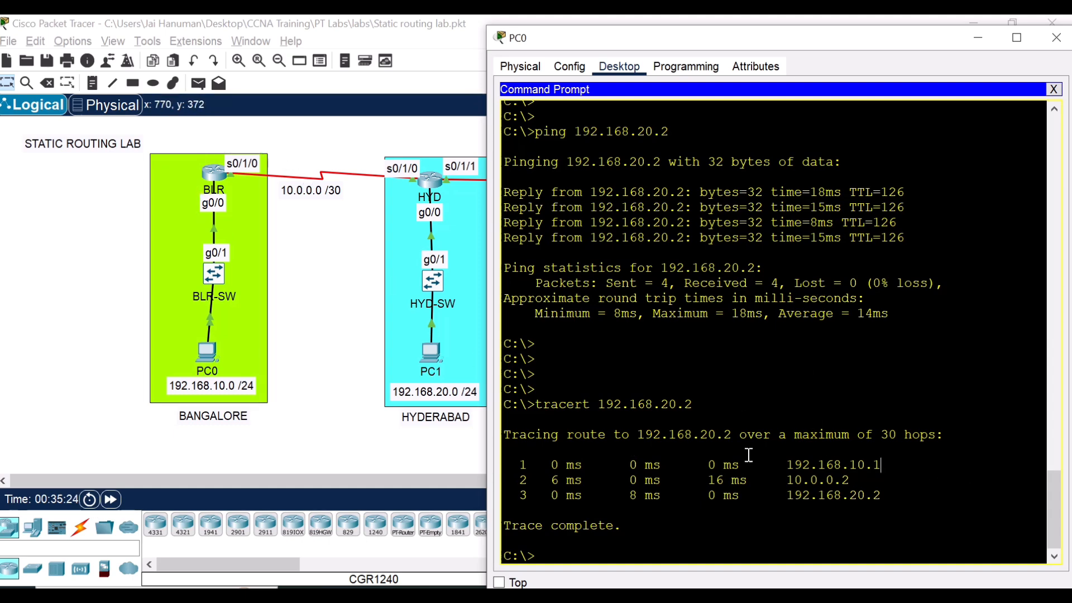
Examine the second and third hops of PC0's trace and compare them with the topology
{"action": "left_click_drag", "start_coordinate": [788, 482], "coordinate": [851, 481]}
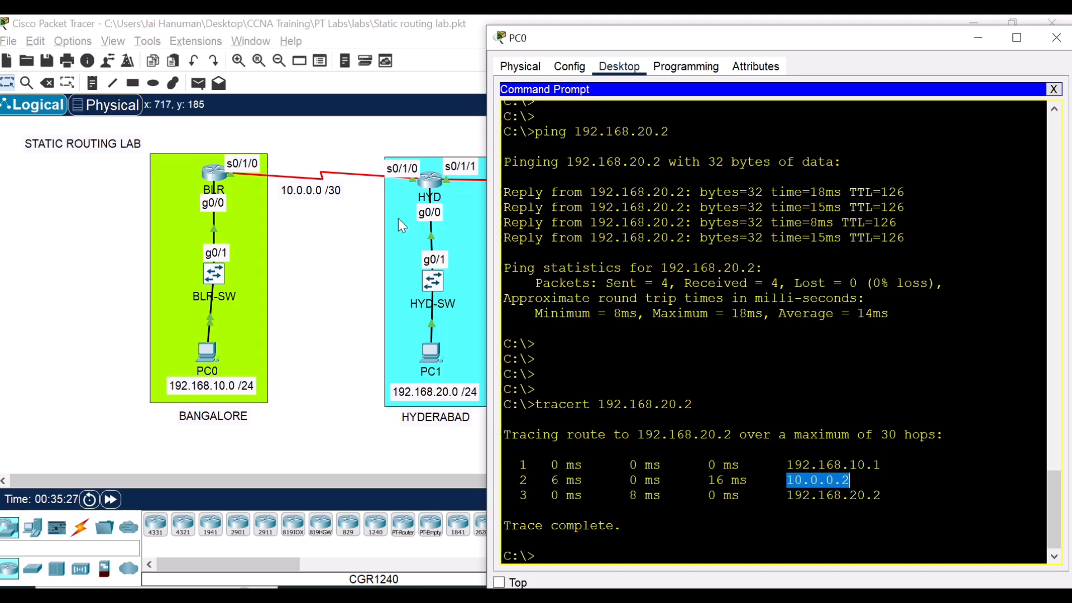
{"action": "left_click", "coordinate": [349, 232]}
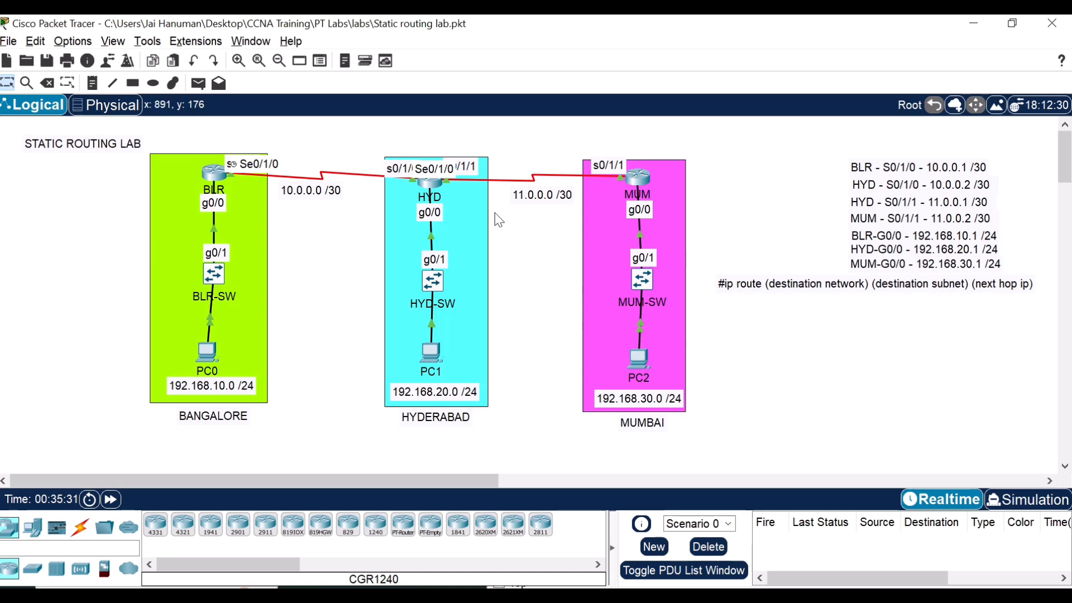
{"action": "key", "text": "alt+Tab"}
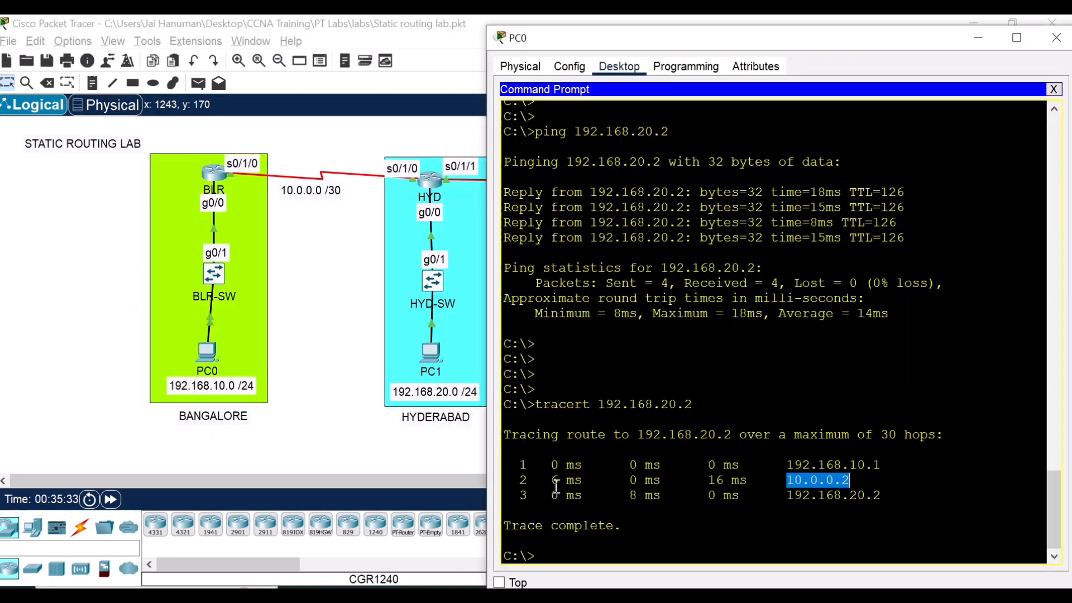
{"action": "left_click", "coordinate": [867, 487]}
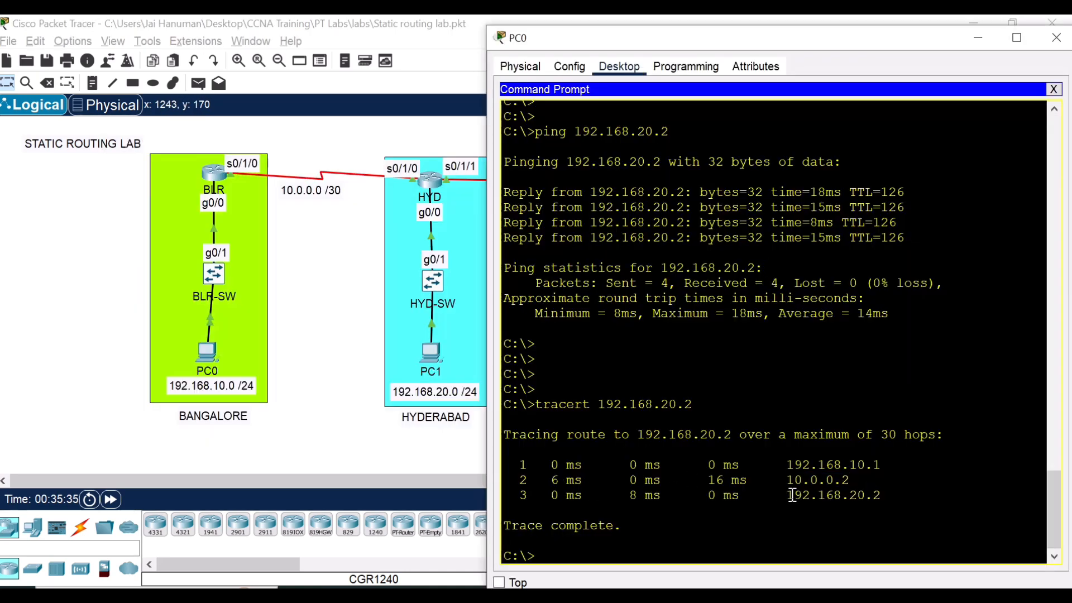
{"action": "left_click_drag", "start_coordinate": [787, 495], "coordinate": [881, 495]}
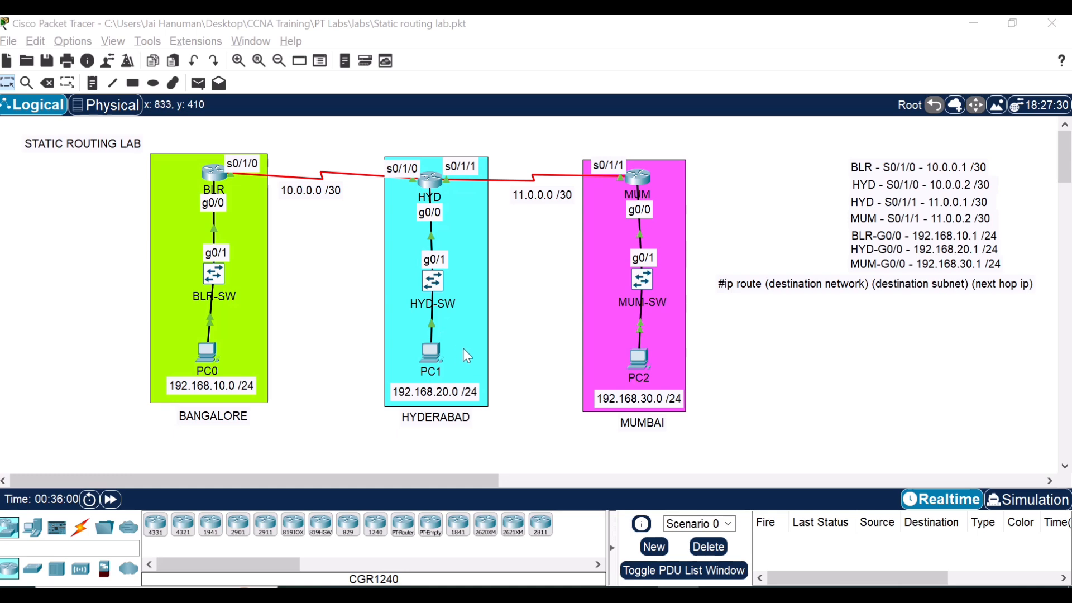
Open PC1's command prompt and display its IP configuration with ipconfig
{"action": "left_click", "coordinate": [430, 354]}
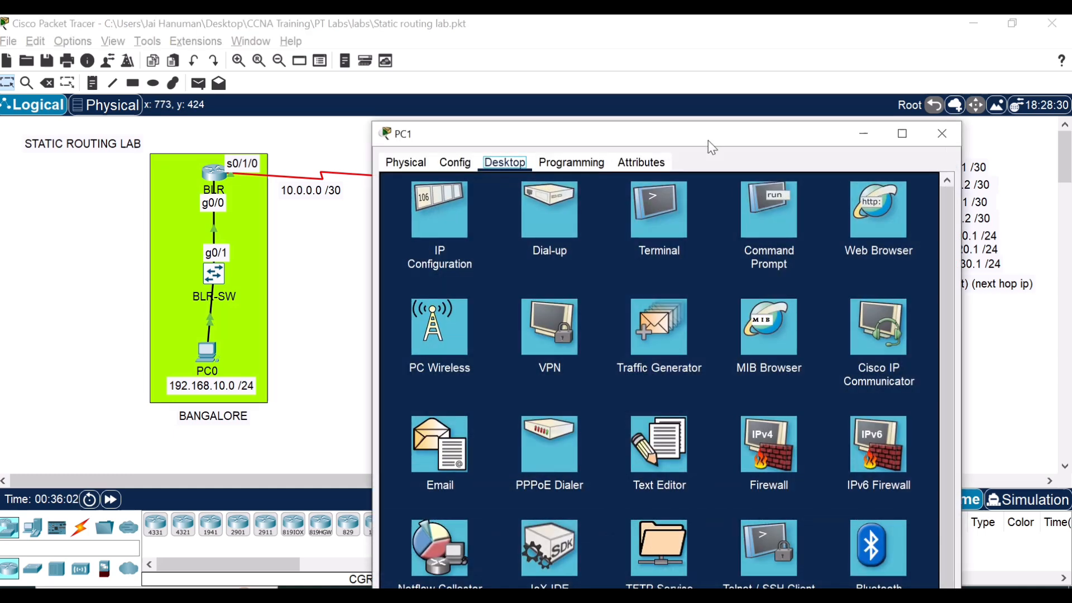
{"action": "left_click_drag", "start_coordinate": [708, 140], "coordinate": [760, 51]}
{"action": "left_click", "coordinate": [813, 125]}
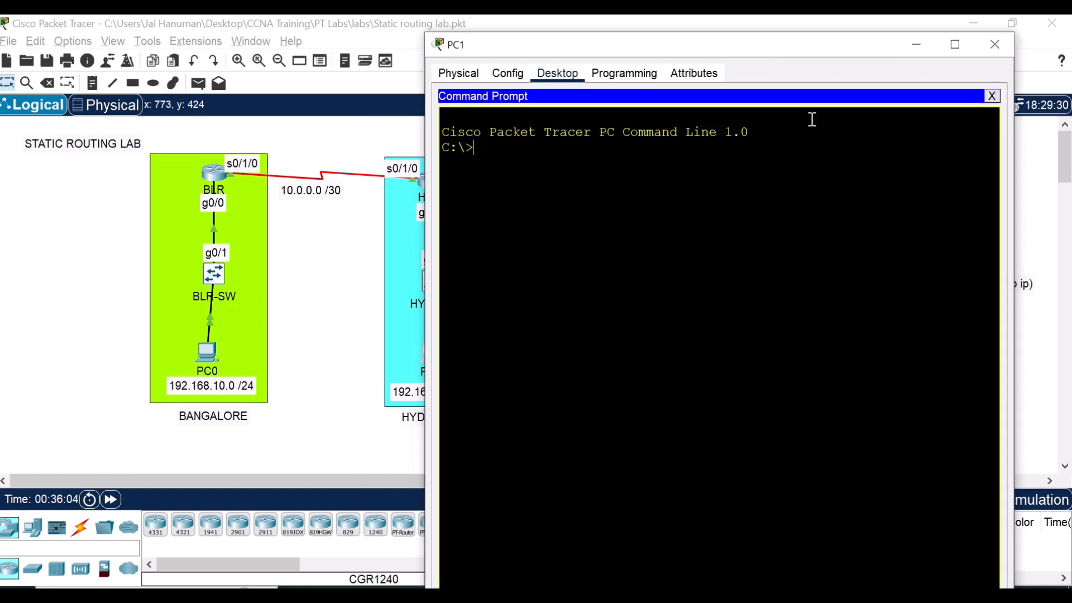
{"action": "type", "text": "ip"}
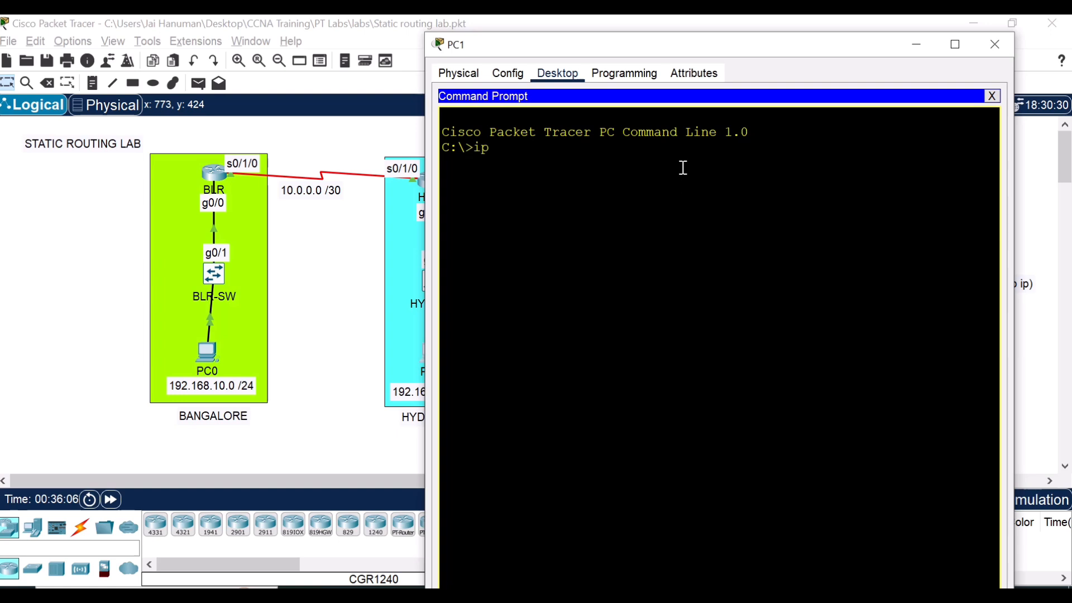
{"action": "type", "text": "config"}
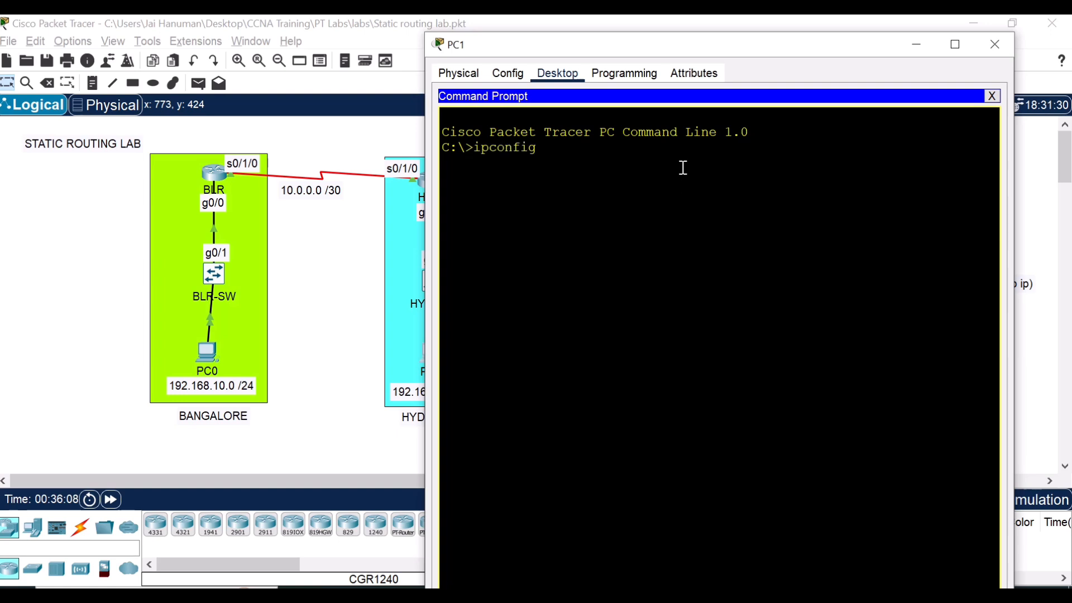
{"action": "key", "text": "Return"}
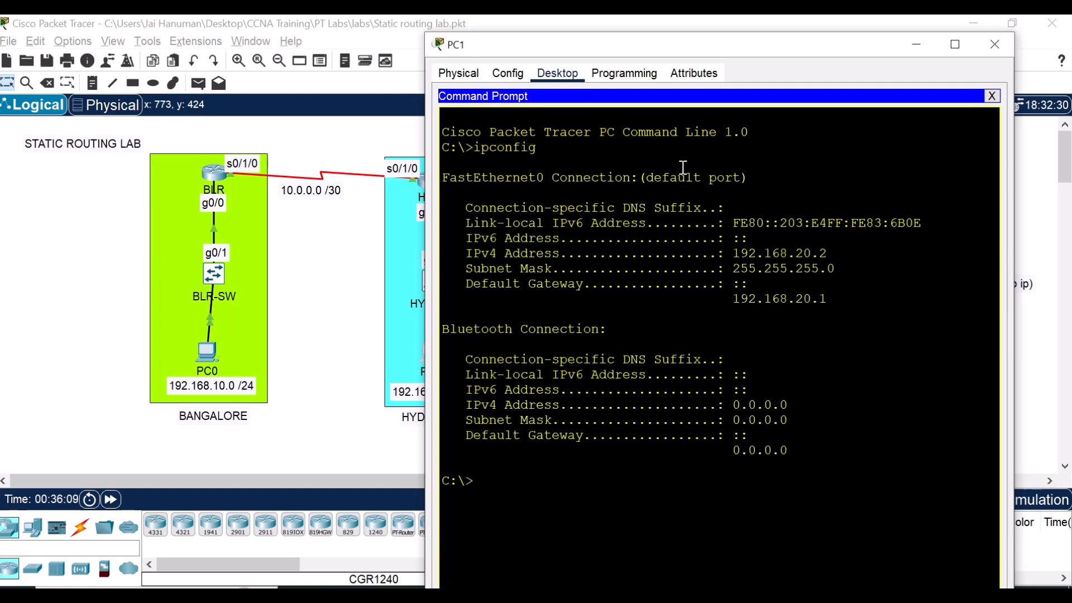
Ping 192.168.10.2 from PC1's command prompt, and close the PC1 window
{"action": "type", "text": "ping 192.168.10.2"}
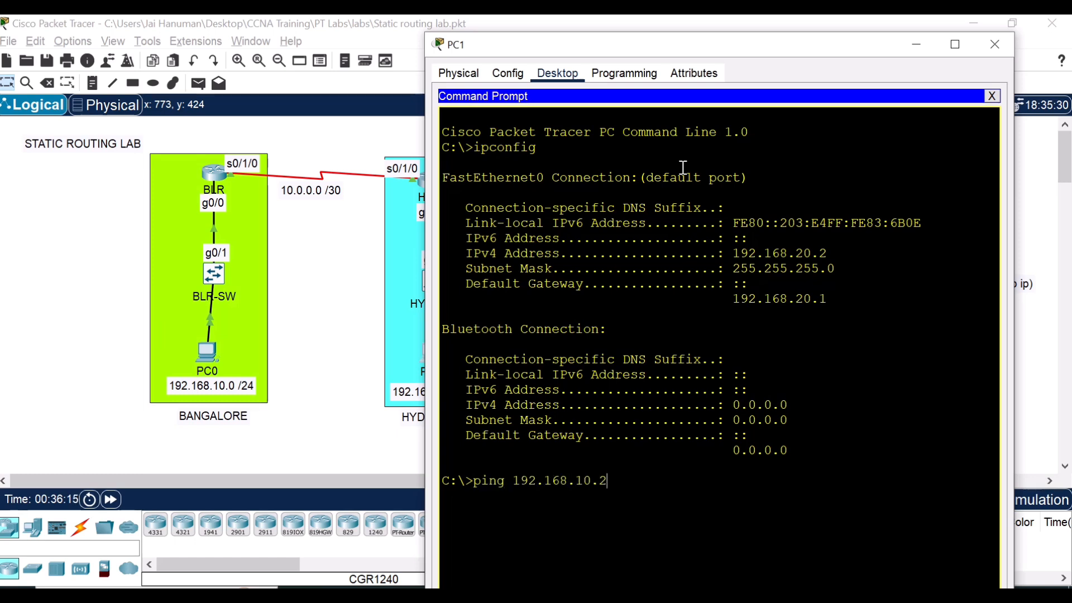
{"action": "key", "text": "Return"}
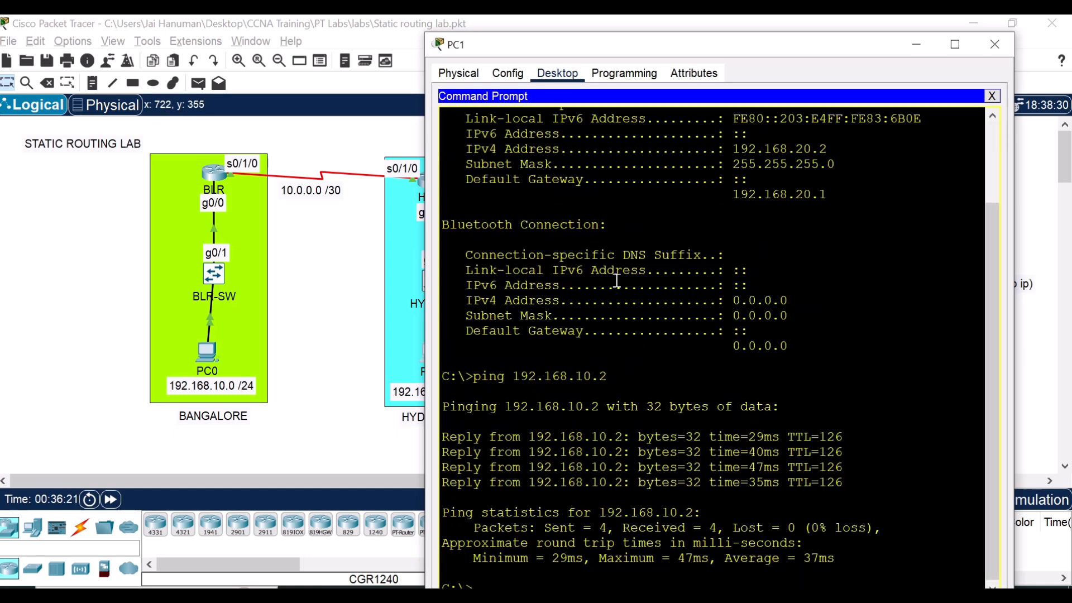
{"action": "left_click", "coordinate": [995, 45]}
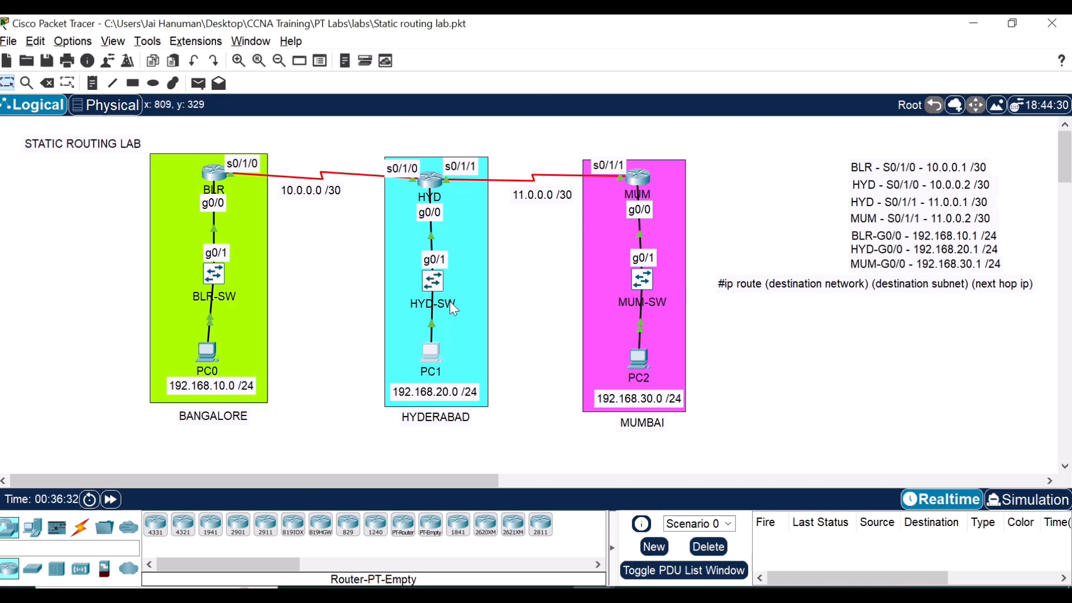
Open the BLR router's command line and display its routing table with sh ip route
{"action": "left_click", "coordinate": [214, 178]}
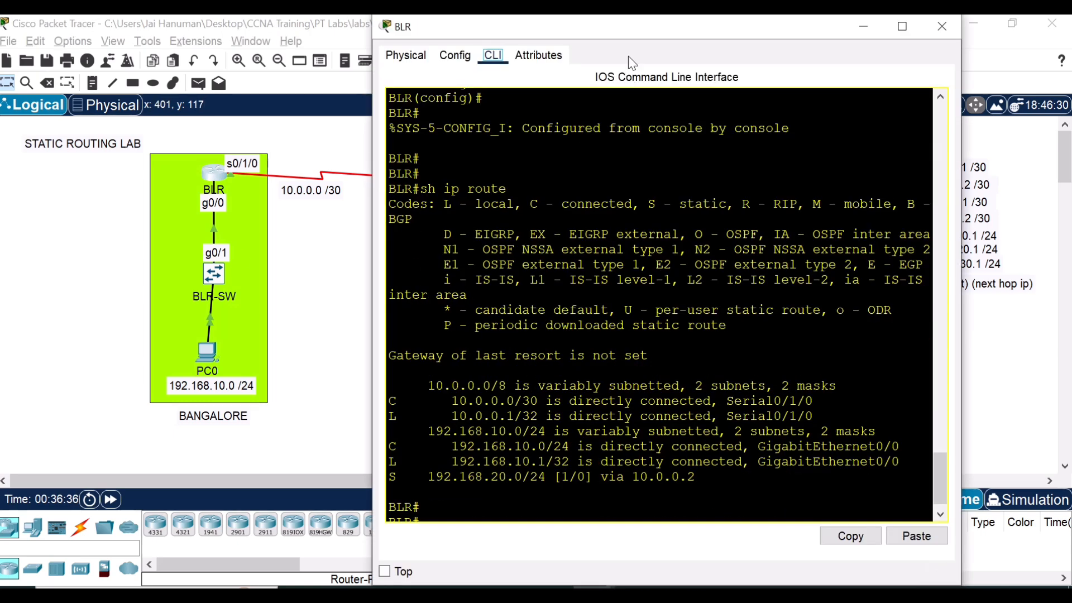
{"action": "left_click_drag", "start_coordinate": [628, 39], "coordinate": [495, 38]}
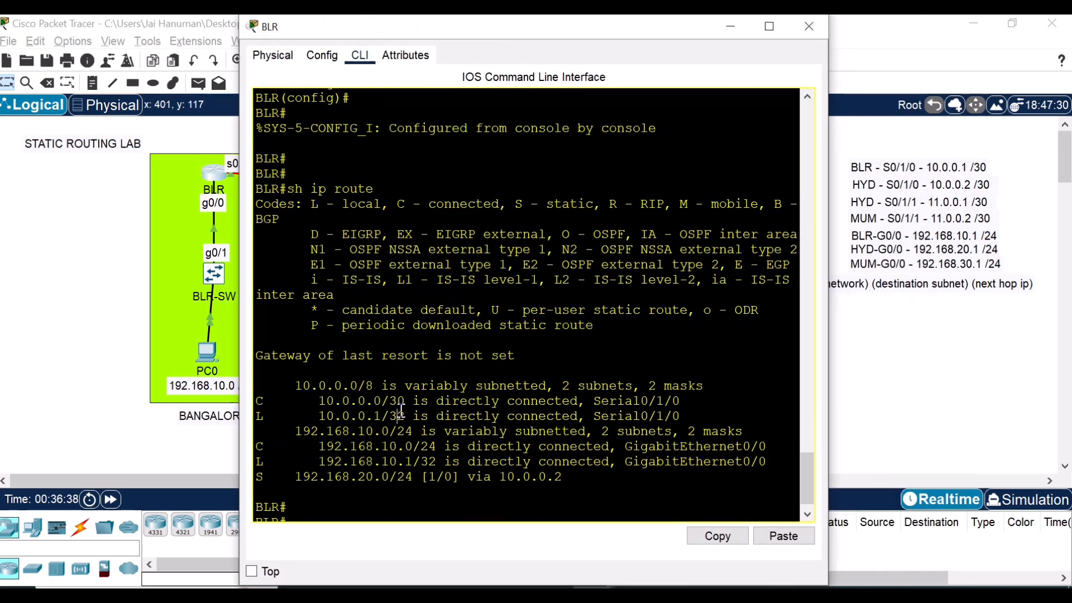
{"action": "key", "text": "Return"}
{"action": "key", "text": "Return"}
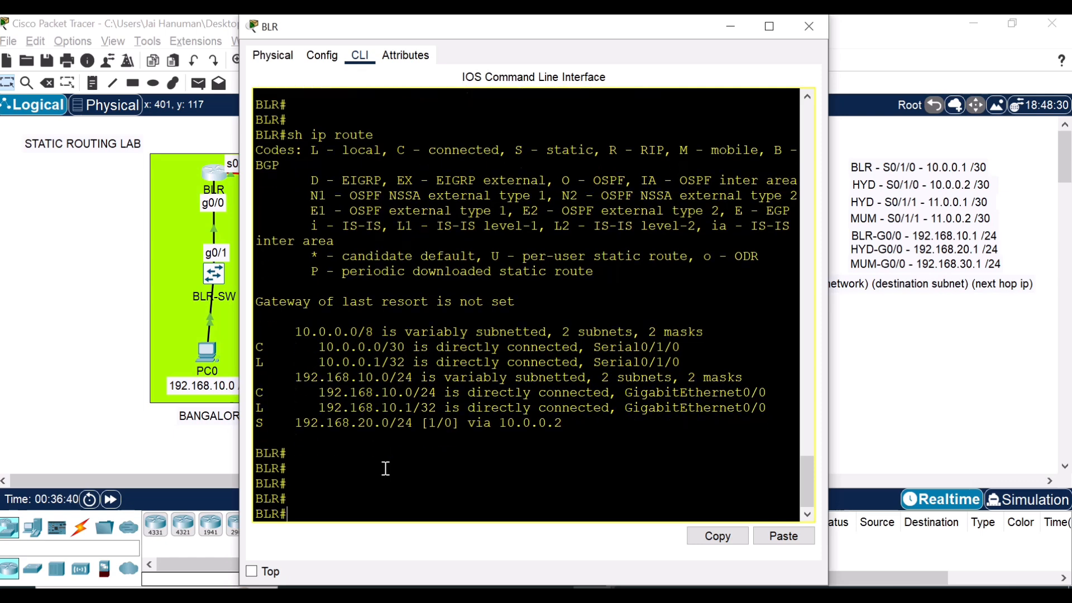
{"action": "type", "text": "sh ip route"}
{"action": "key", "text": "Return"}
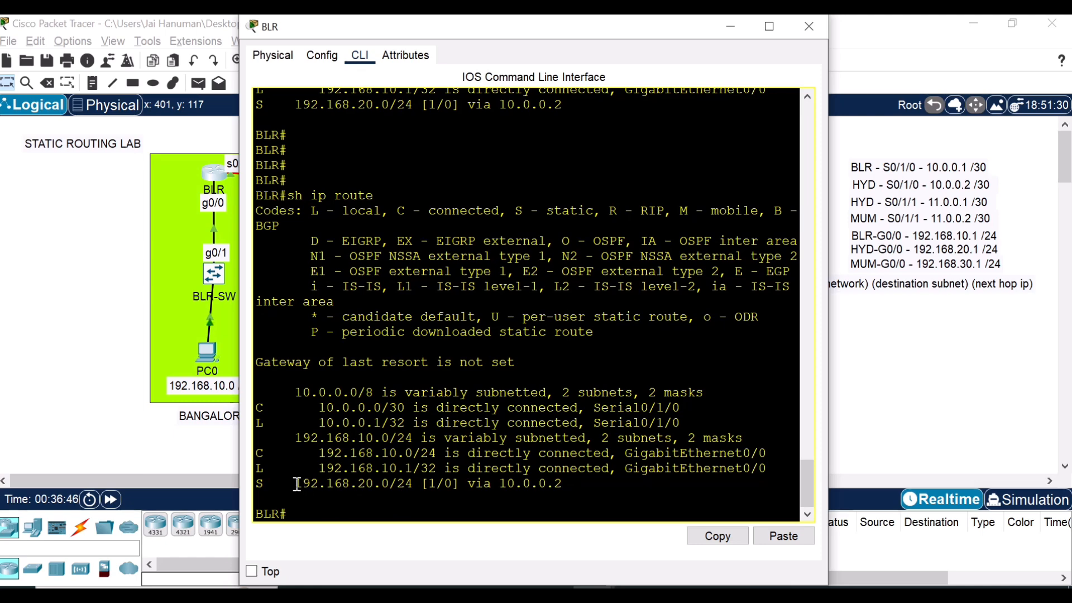
Examine the static route to 192.168.20.0/24 and the local interface addresses in BLR's routing table, and return to the topology
{"action": "left_click_drag", "start_coordinate": [295, 484], "coordinate": [413, 485]}
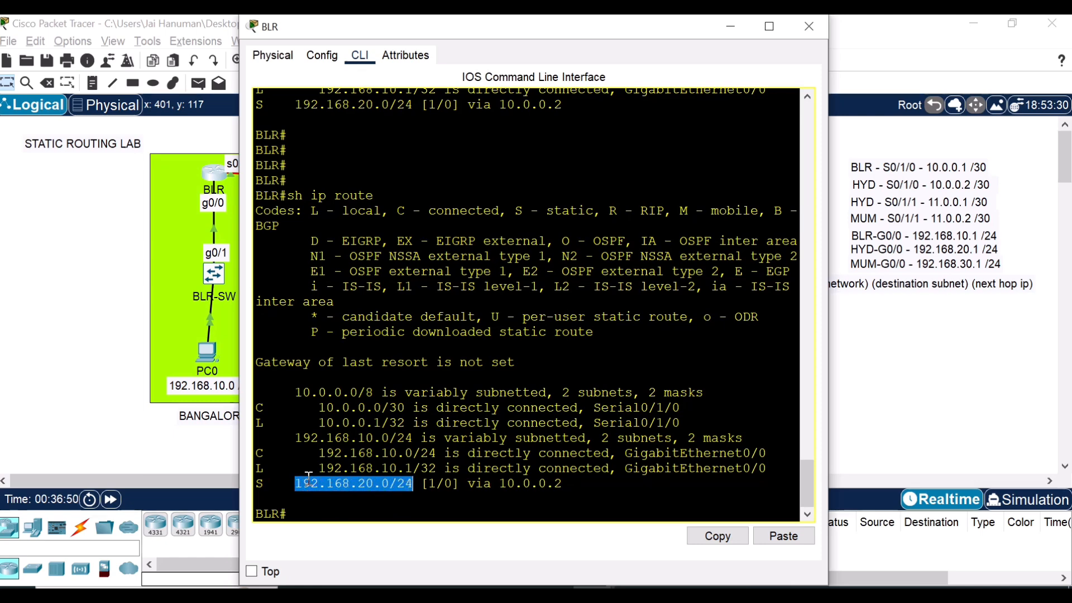
{"action": "left_click_drag", "start_coordinate": [318, 468], "coordinate": [412, 469]}
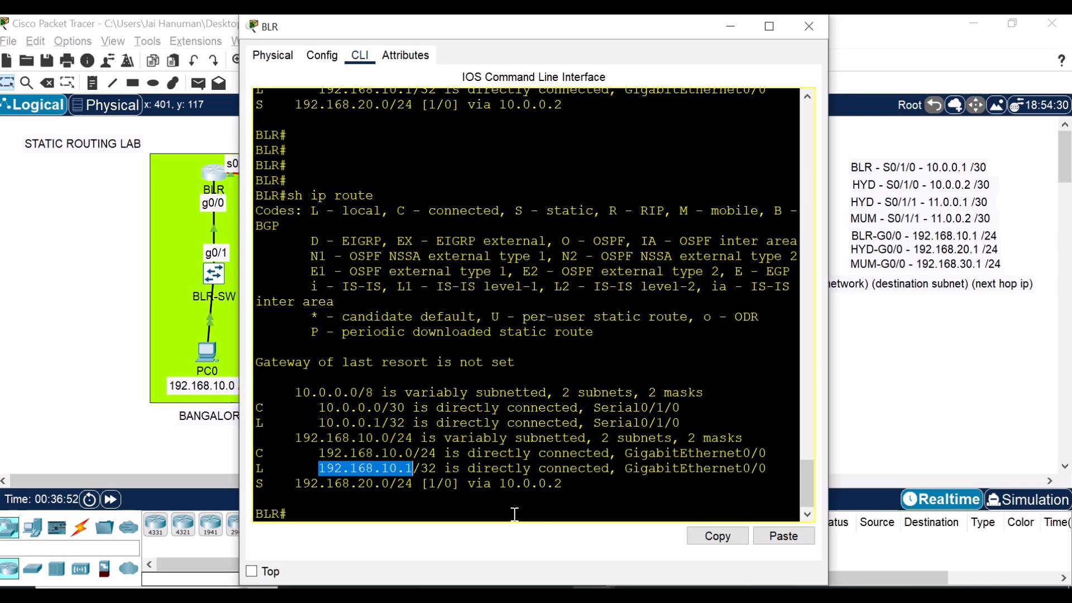
{"action": "left_click_drag", "start_coordinate": [316, 425], "coordinate": [381, 423]}
{"action": "left_click", "coordinate": [681, 422]}
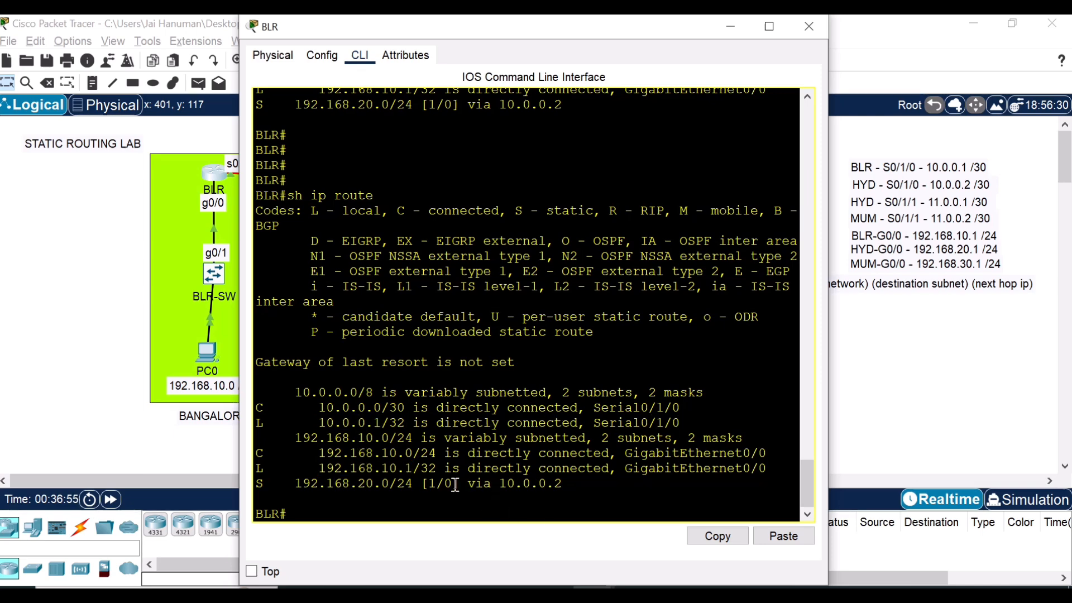
{"action": "left_click", "coordinate": [342, 594]}
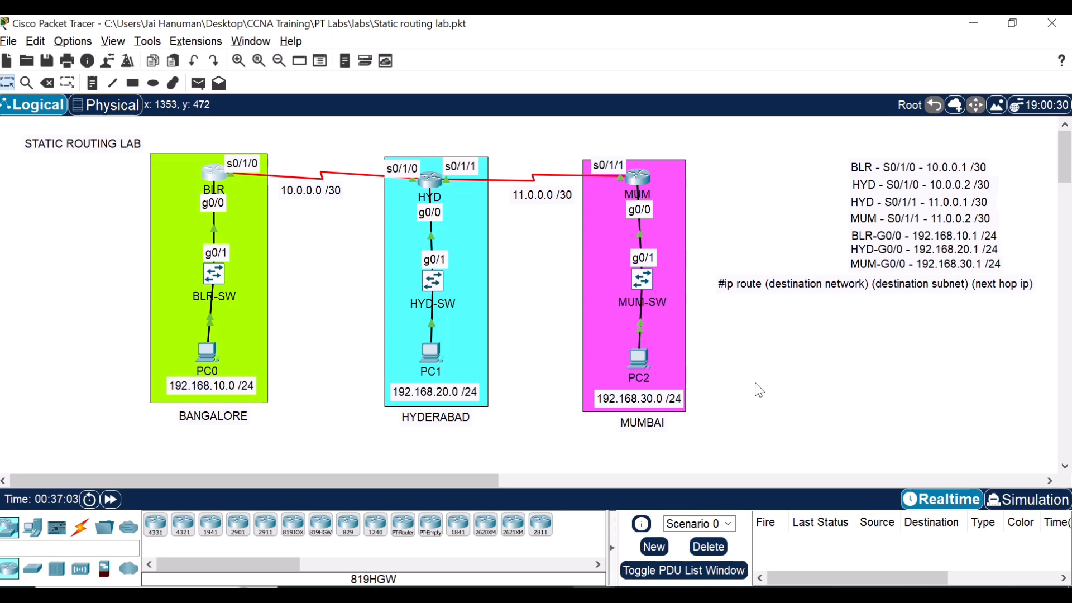
Return to BLR's command line and enter global configuration mode with conf t
{"action": "key", "text": "alt+Tab"}
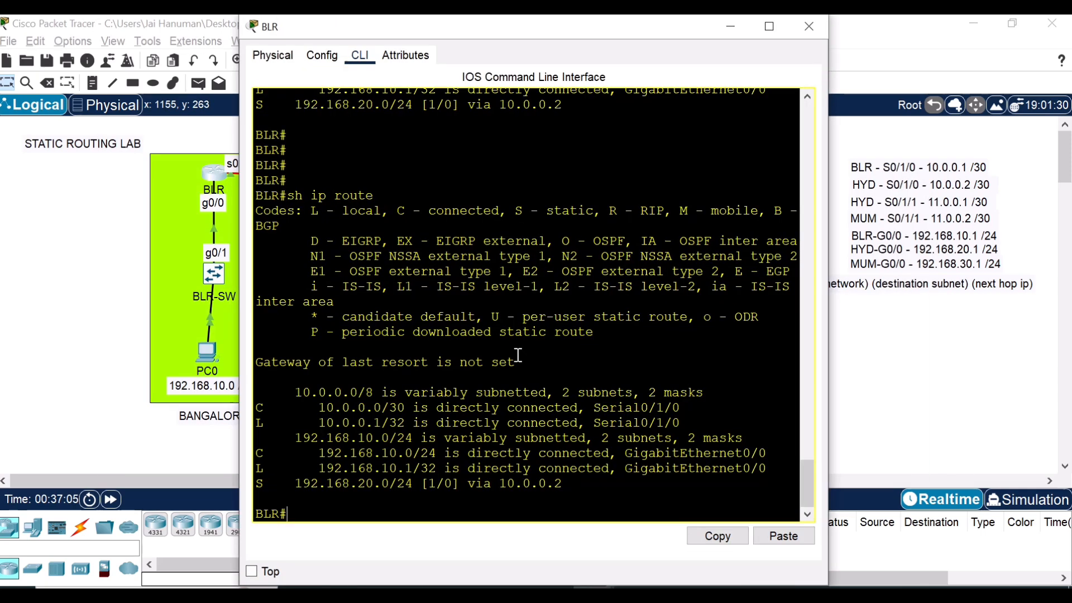
{"action": "key", "text": "Return"}
{"action": "key", "text": "Return"}
{"action": "key", "text": "Return"}
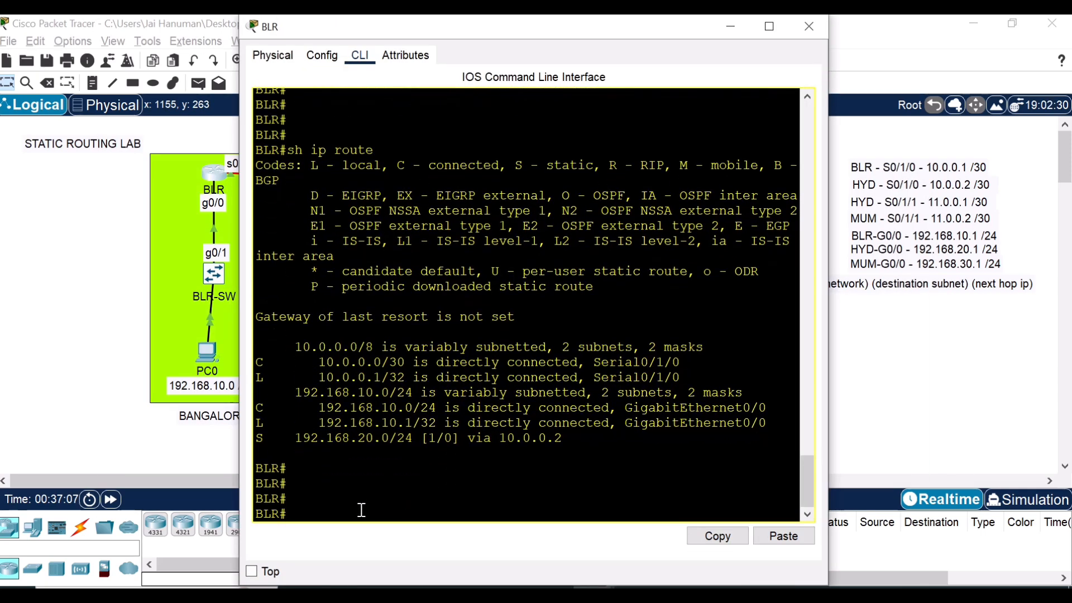
{"action": "type", "text": "conf t"}
{"action": "key", "text": "Return"}
{"action": "key", "text": "Return"}
{"action": "key", "text": "Return"}
{"action": "key", "text": "Return"}
Add a static route on BLR to 192.168.30.0 with mask 255.255.255.0 and next hop 10.0.0.2, consulting the topology's address notes
{"action": "type", "text": "ip "}
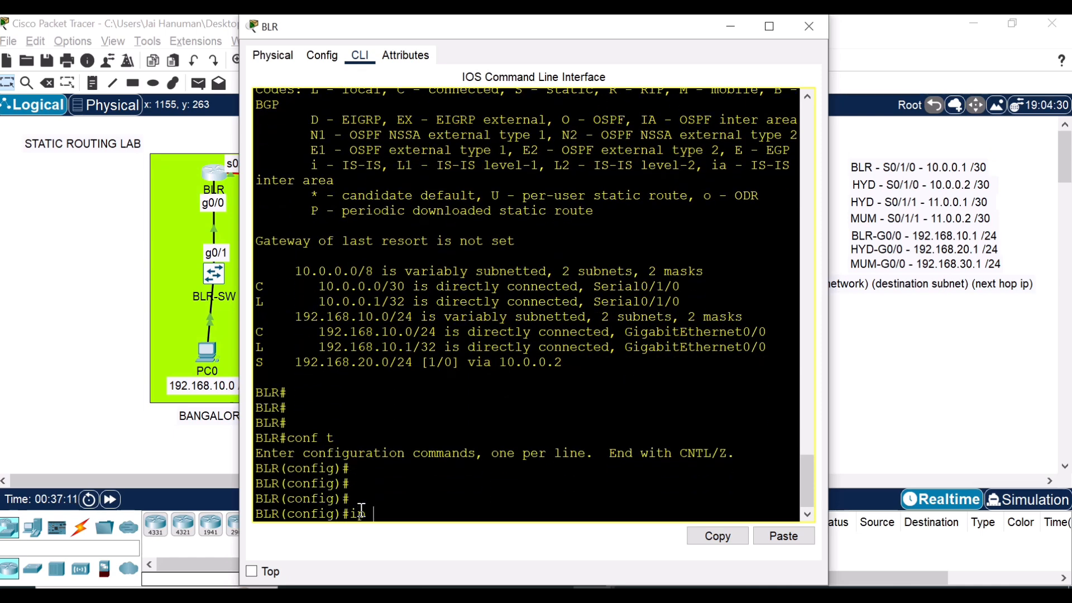
{"action": "type", "text": "route"}
{"action": "key", "text": "alt+Tab"}
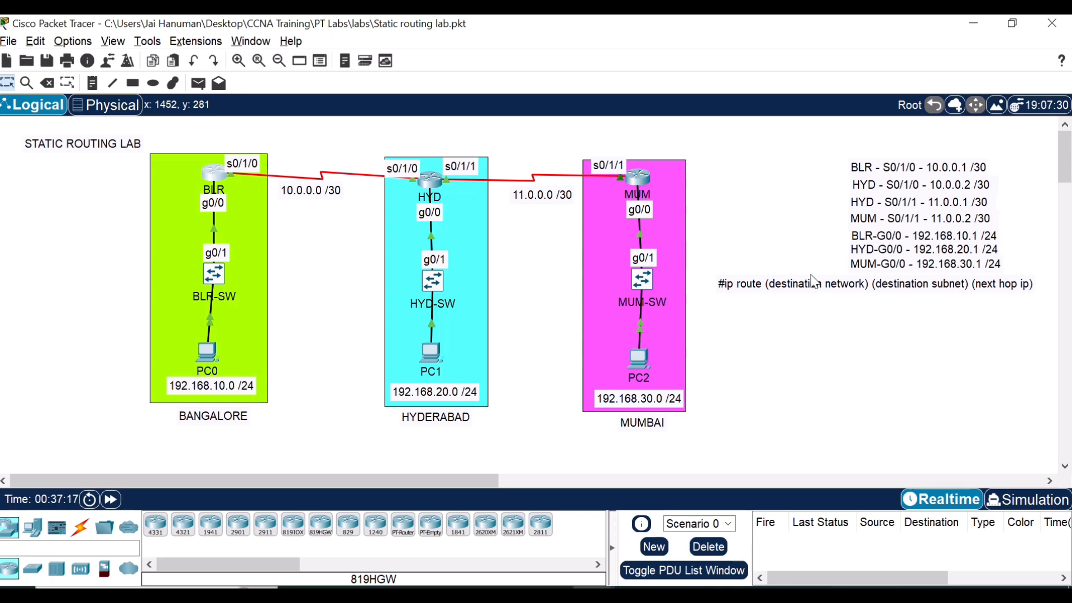
{"action": "key", "text": "alt+Tab"}
{"action": "key", "text": "alt+Tab"}
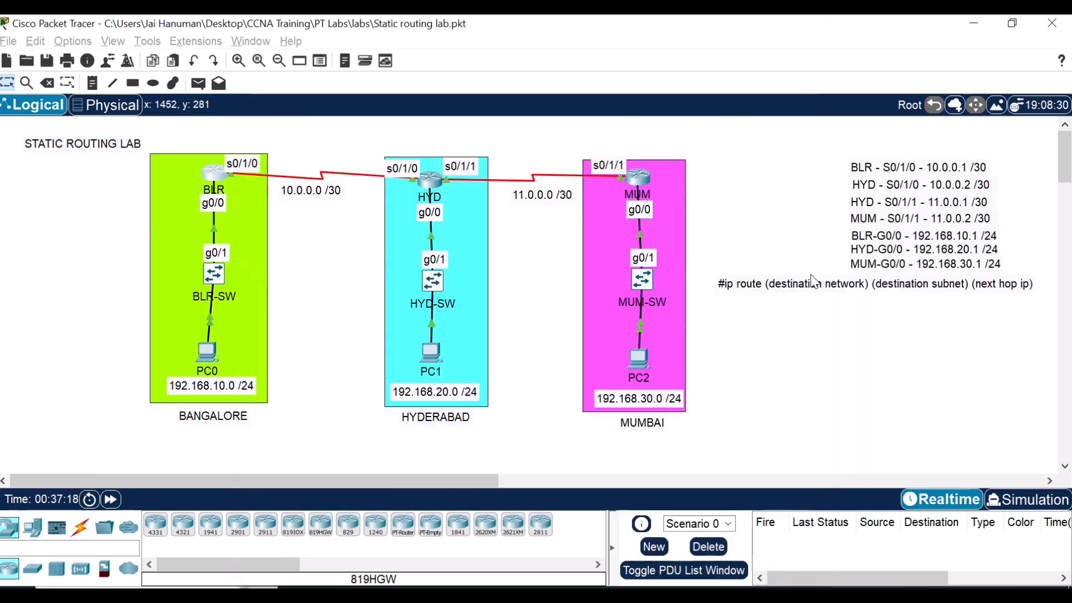
{"action": "key", "text": "alt+Tab"}
{"action": "key", "text": "alt+Tab"}
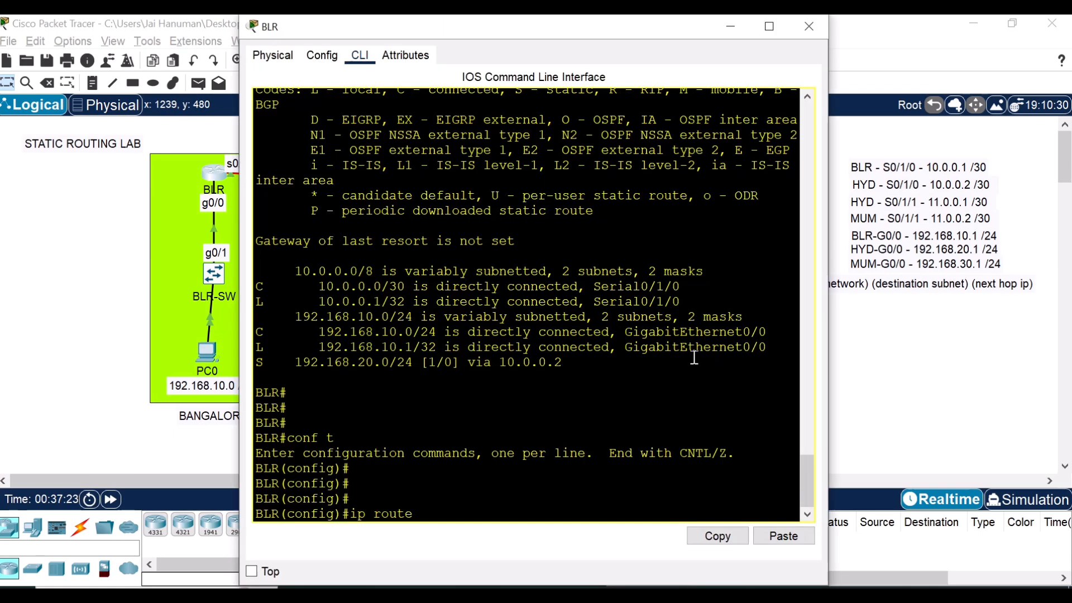
{"action": "key", "text": "alt+Tab"}
{"action": "left_click_drag", "start_coordinate": [559, 30], "coordinate": [444, 31]}
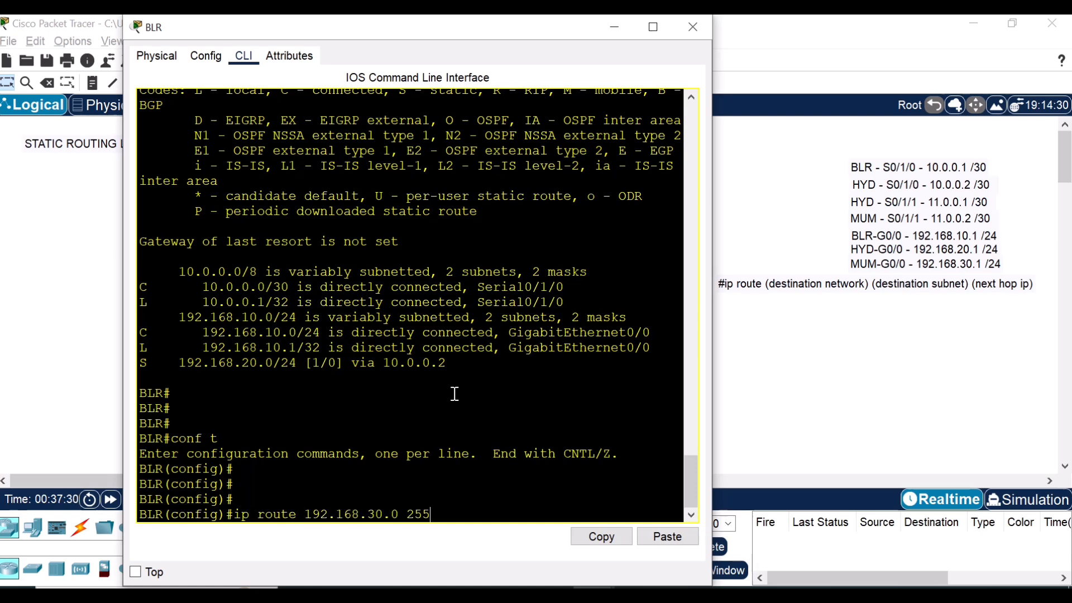
{"action": "type", "text": "255"}
{"action": "left_click", "coordinate": [751, 415]}
{"action": "type", "text": "10.0.0.2"}
{"action": "key", "text": "Return"}
{"action": "key", "text": "Return"}
{"action": "key", "text": "Return"}
{"action": "key", "text": "Return"}
{"action": "key", "text": "Return"}
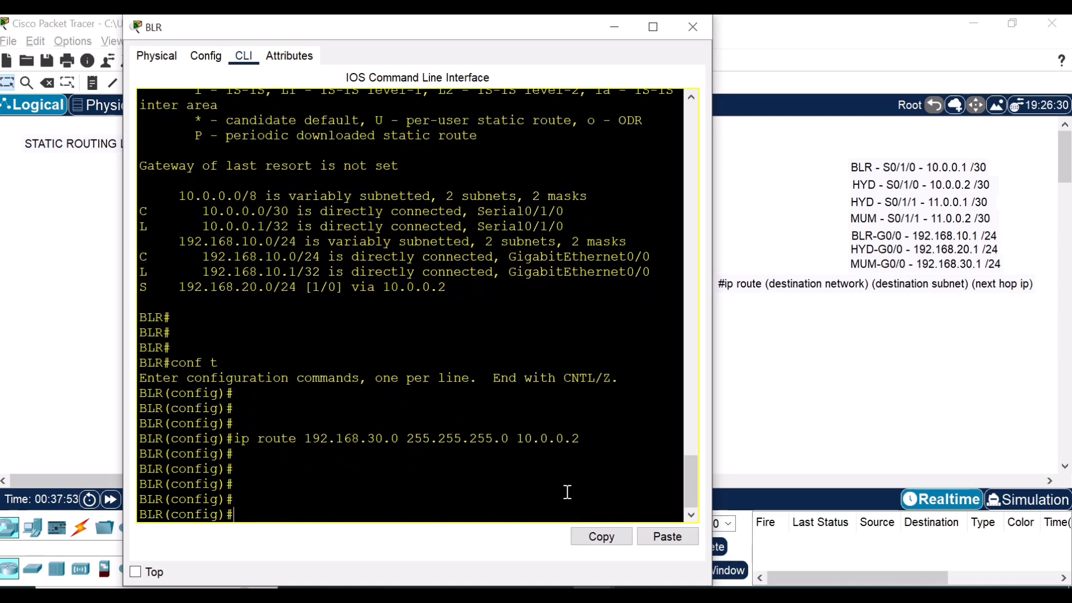
Leave configuration mode on BLR and display its updated routing table with sh ip route
{"action": "key", "text": "ctrl+z"}
{"action": "key", "text": "Return"}
{"action": "key", "text": "Return"}
{"action": "key", "text": "Return"}
{"action": "type", "text": "sh ip"}
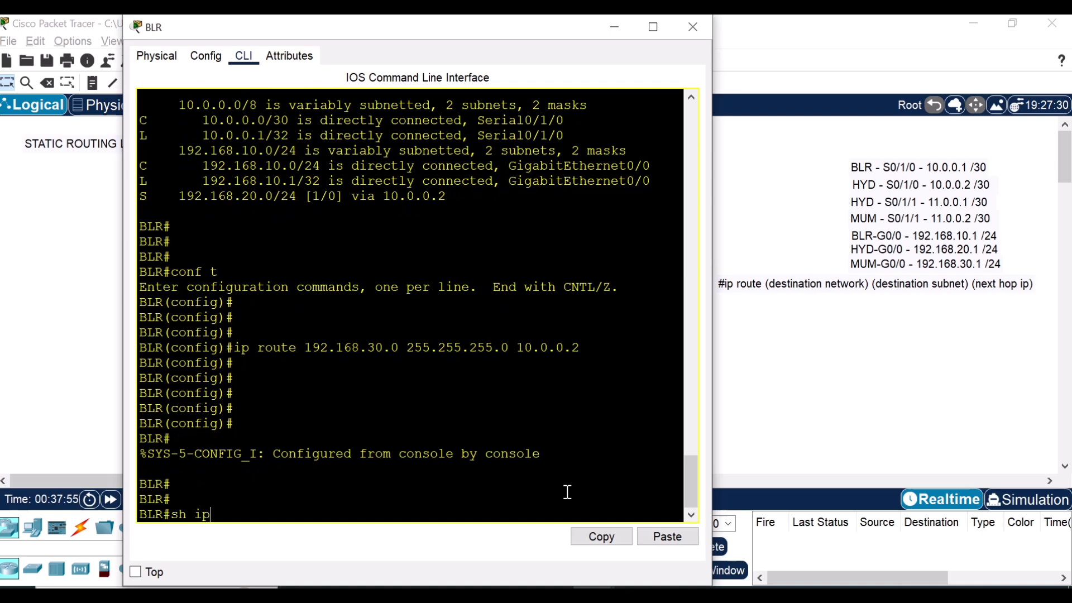
{"action": "type", "text": " route"}
{"action": "key", "text": "Return"}
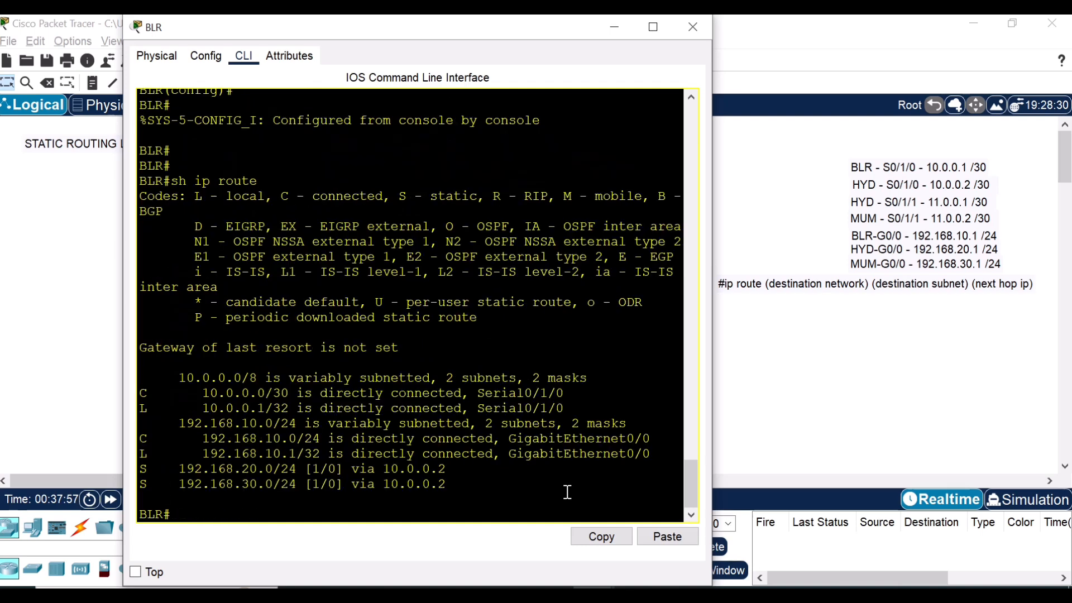
Examine the static route entry for 192.168.30.0/24 in BLR's routing table, and bring the topology window to the front
{"action": "left_click_drag", "start_coordinate": [182, 483], "coordinate": [472, 483]}
{"action": "left_click", "coordinate": [472, 483]}
{"action": "left_click_drag", "start_coordinate": [179, 484], "coordinate": [457, 483]}
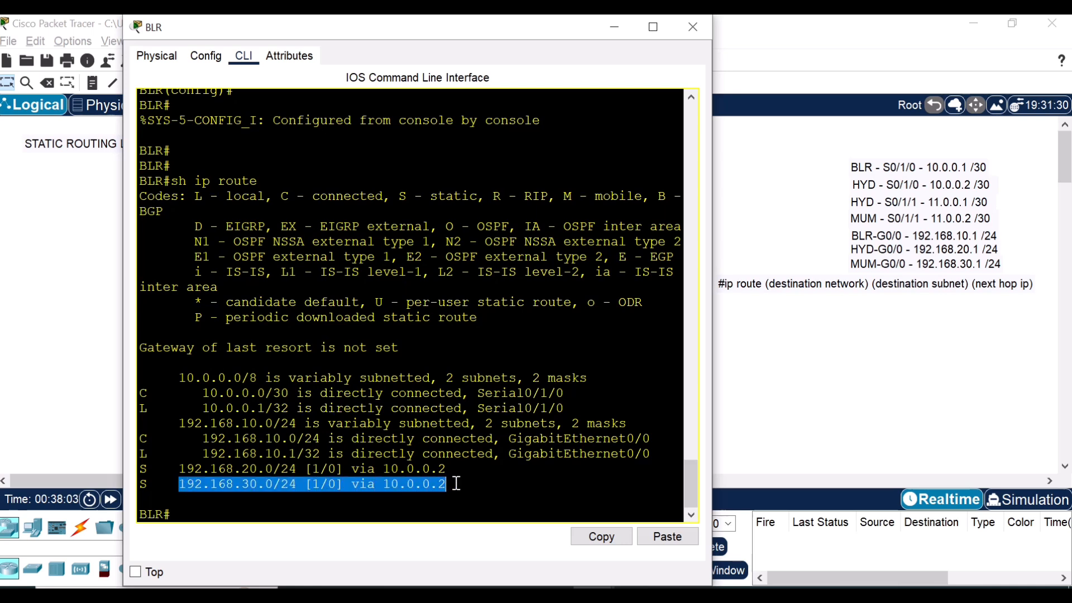
{"action": "left_click", "coordinate": [476, 483]}
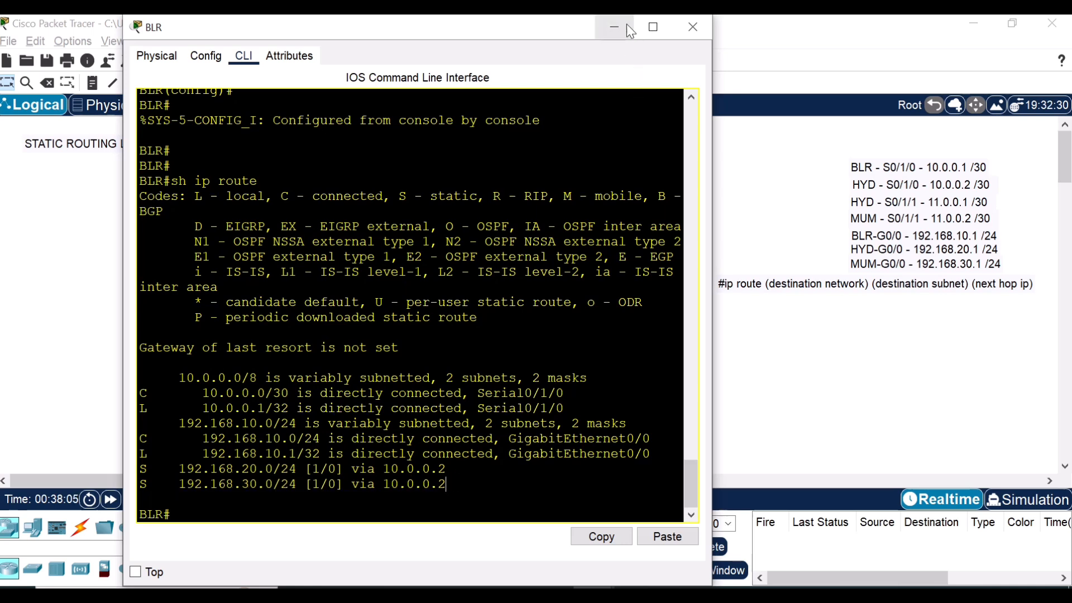
{"action": "left_click", "coordinate": [593, 594]}
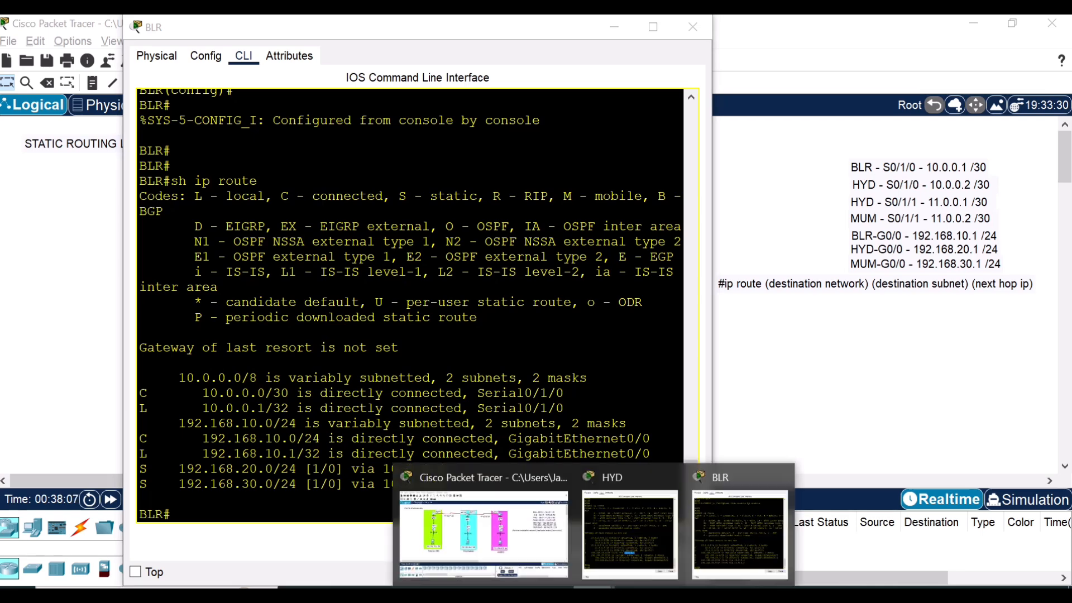
{"action": "left_click", "coordinate": [484, 533]}
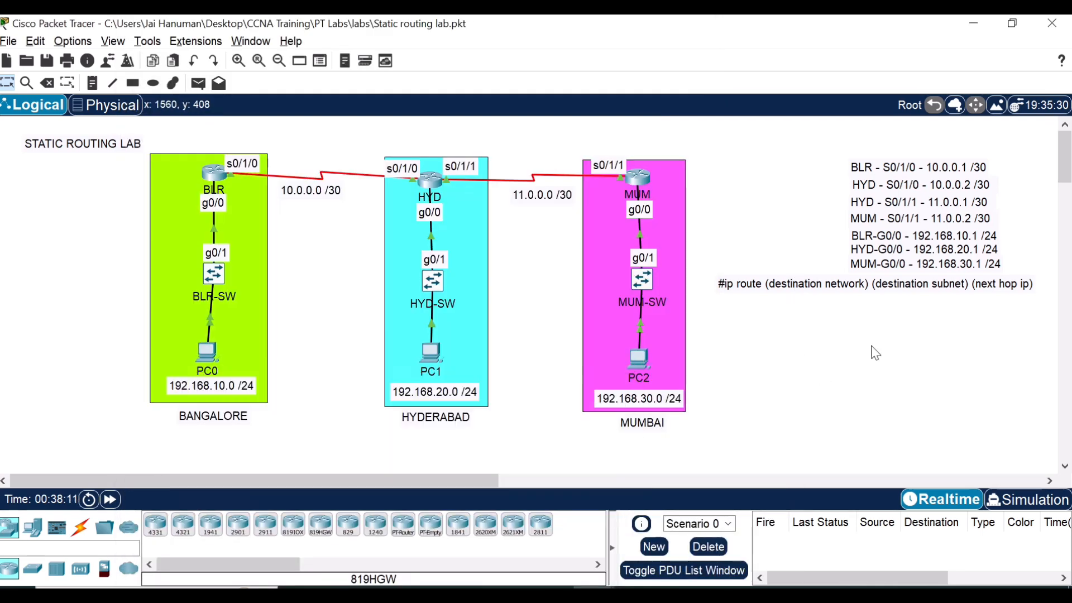
Ping 192.168.30.2 from PC0's Command Prompt, and minimize the PC0 window
{"action": "left_click", "coordinate": [209, 353]}
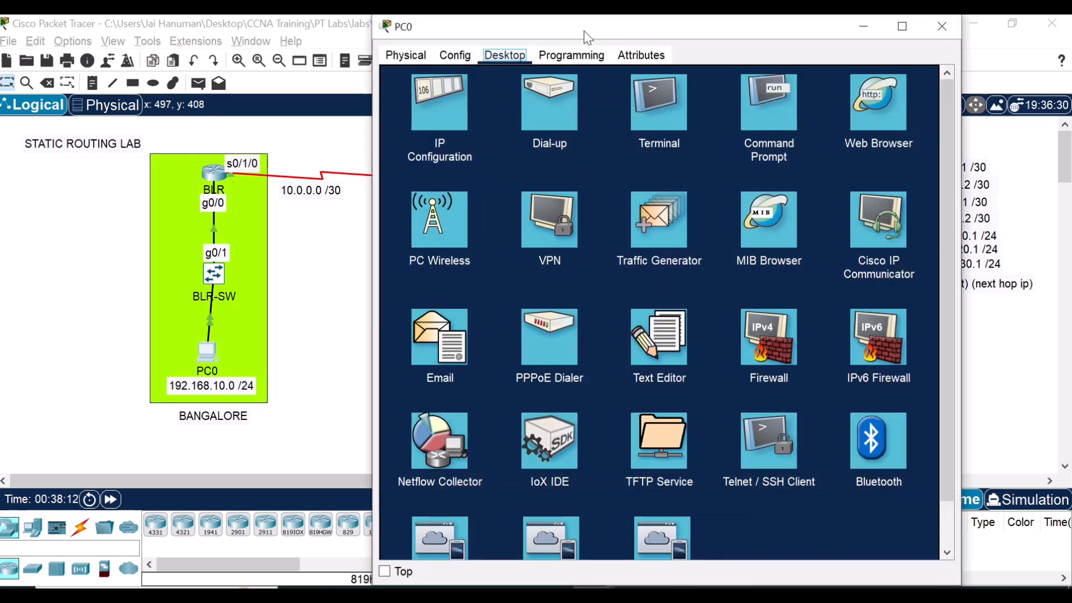
{"action": "left_click_drag", "start_coordinate": [635, 28], "coordinate": [484, 15]}
{"action": "left_click", "coordinate": [595, 102]}
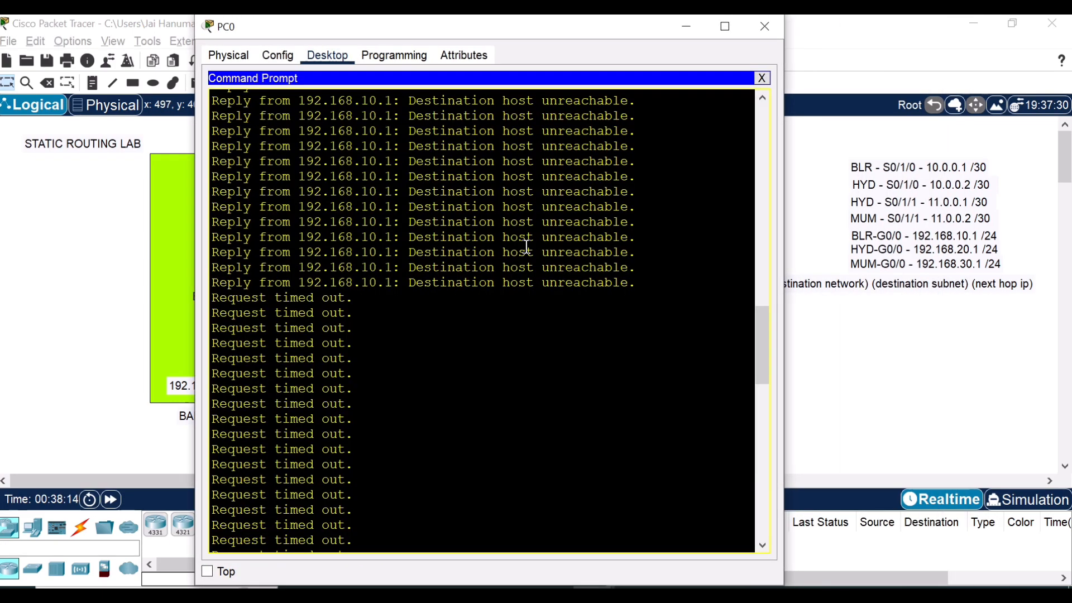
{"action": "scroll", "coordinate": [549, 382], "scroll_direction": "down", "scroll_amount": 17}
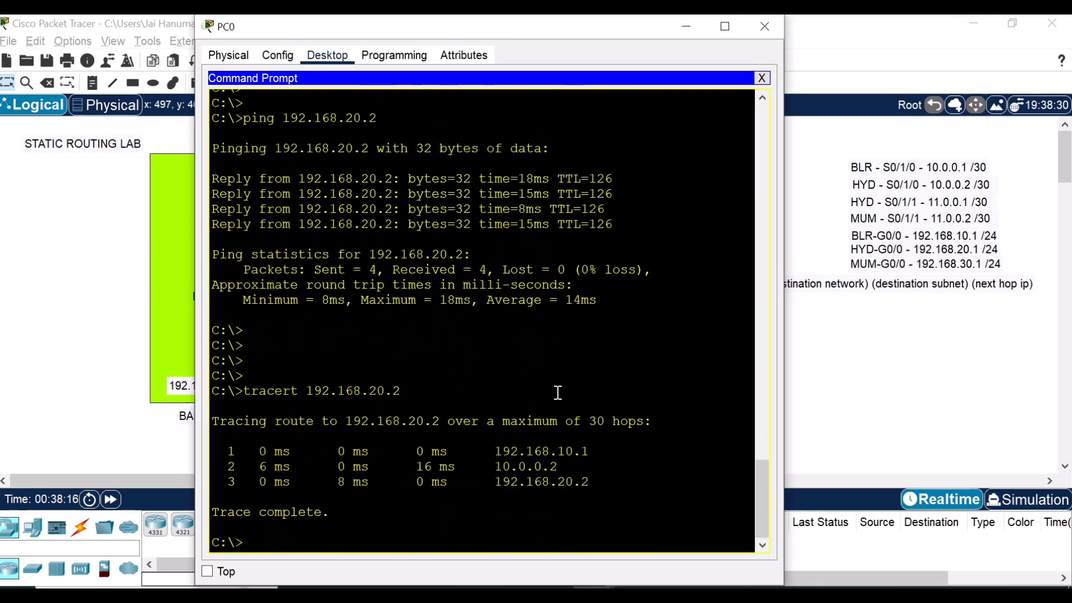
{"action": "key", "text": "Return"}
{"action": "key", "text": "Return"}
{"action": "key", "text": "Return"}
{"action": "key", "text": "Return"}
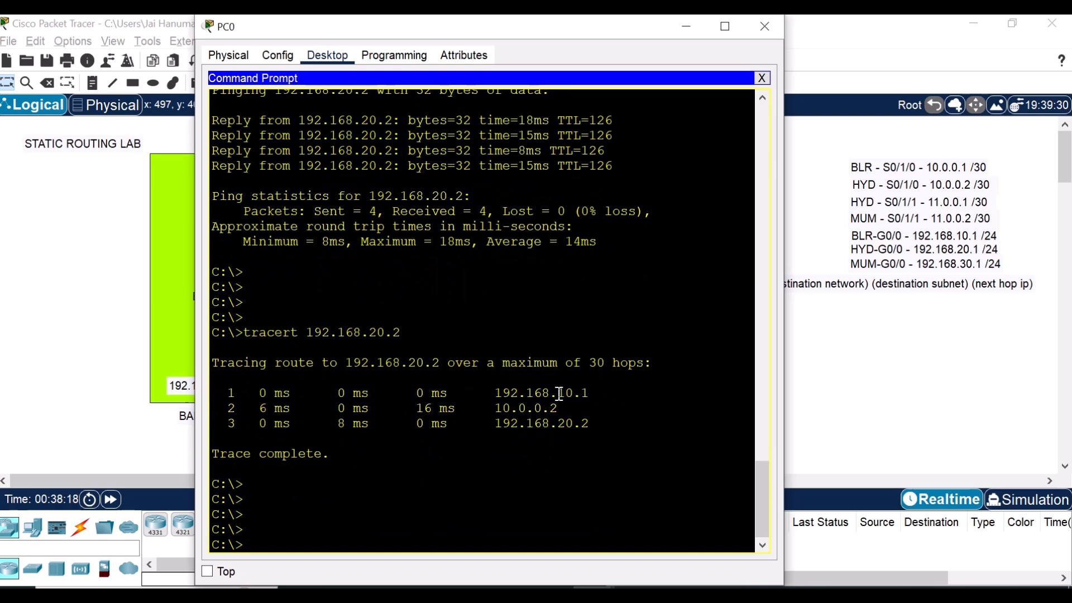
{"action": "type", "text": "ping 192.168.3"}
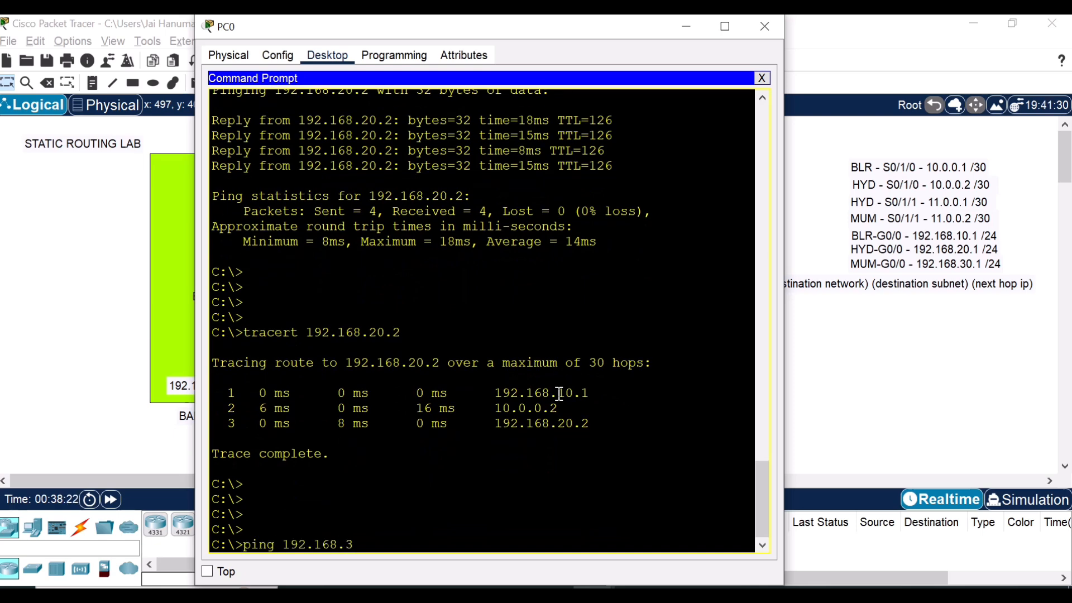
{"action": "type", "text": "0.2"}
{"action": "key", "text": "Return"}
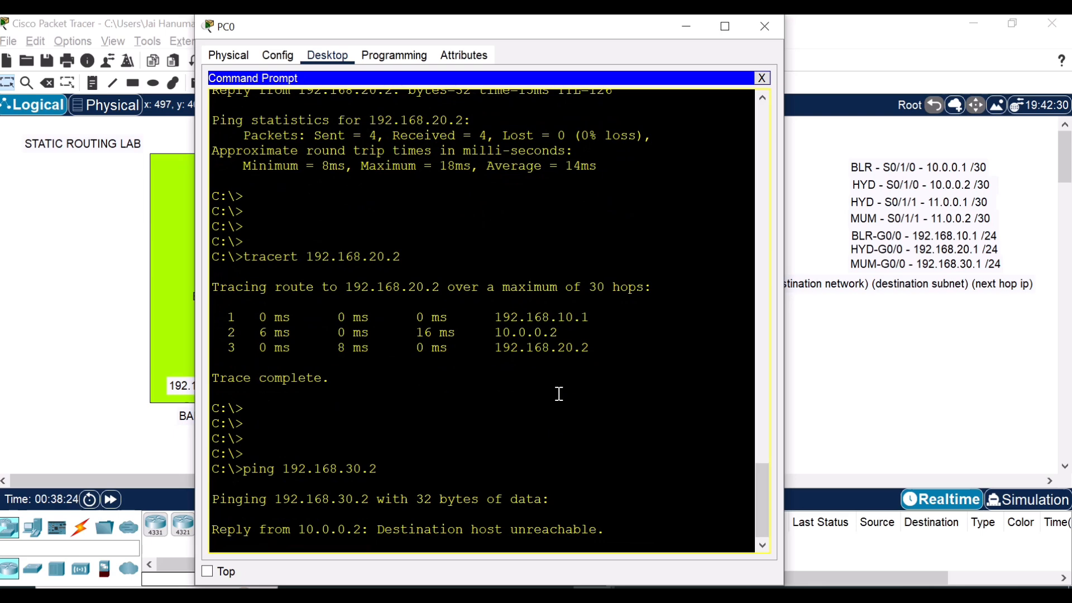
{"action": "left_click", "coordinate": [687, 27]}
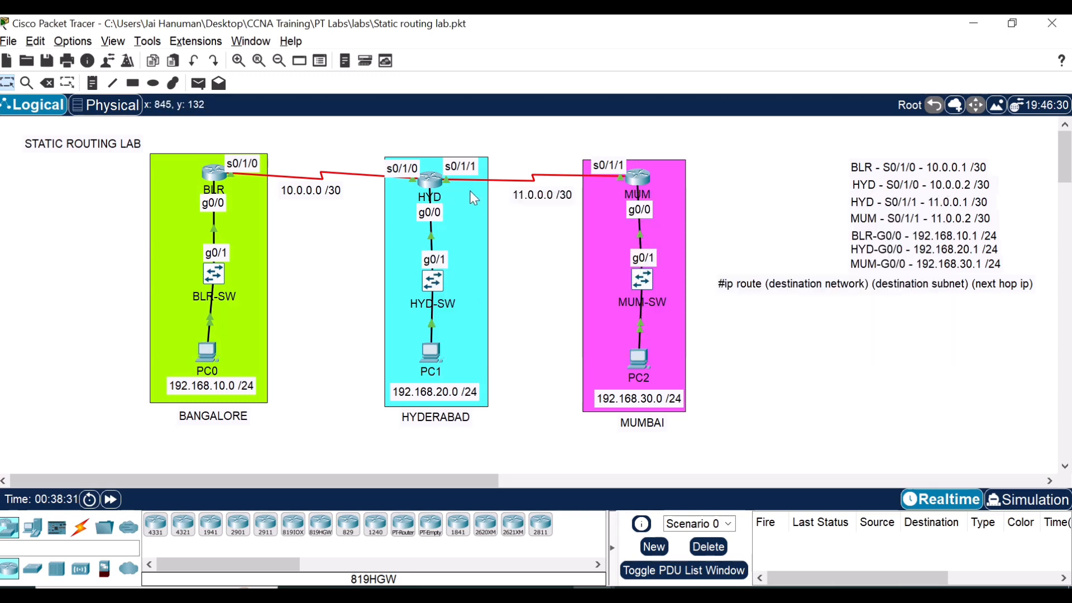
Open HYD's command line and enter global configuration mode with conf t
{"action": "left_click", "coordinate": [436, 175]}
{"action": "left_click", "coordinate": [540, 508]}
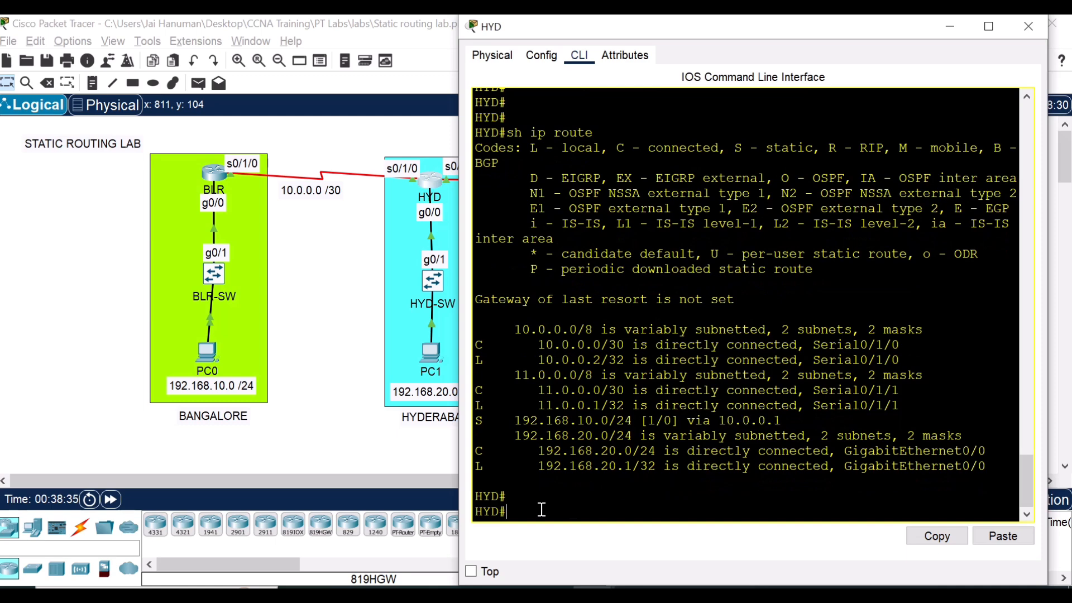
{"action": "key", "text": "Return"}
{"action": "key", "text": "Return"}
{"action": "key", "text": "Return"}
{"action": "type", "text": "conf"}
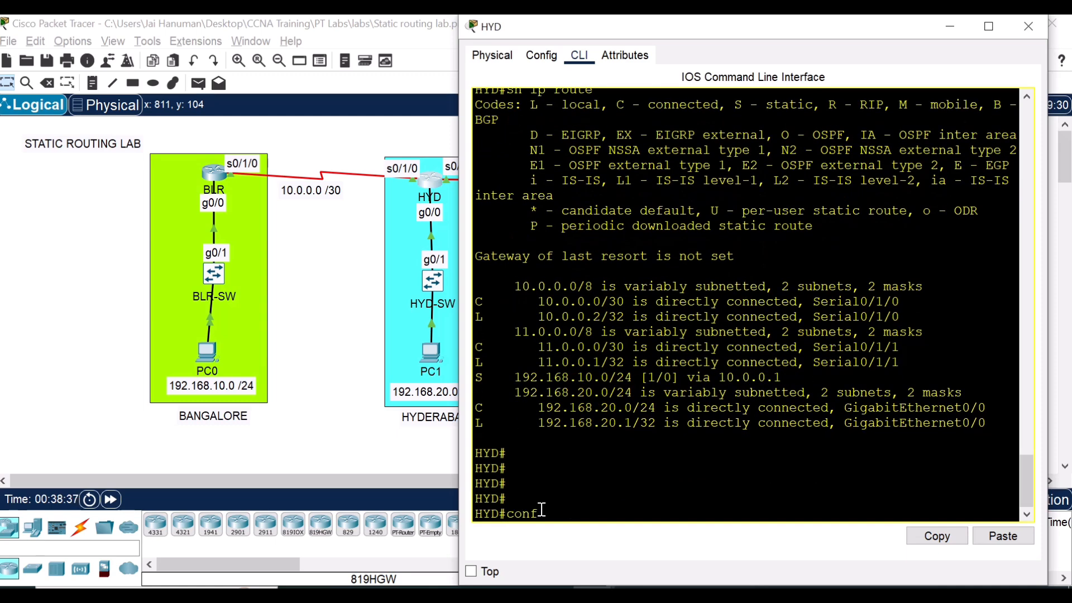
{"action": "type", "text": " t"}
{"action": "key", "text": "Return"}
{"action": "key", "text": "Return"}
{"action": "key", "text": "Return"}
{"action": "key", "text": "Return"}
Add a static route on HYD to 192.168.30.0 with mask 255.255.255.0 and next hop 11.0.0.2, consulting the topology's address notes
{"action": "type", "text": "ip route 192.168.30.0 255"}
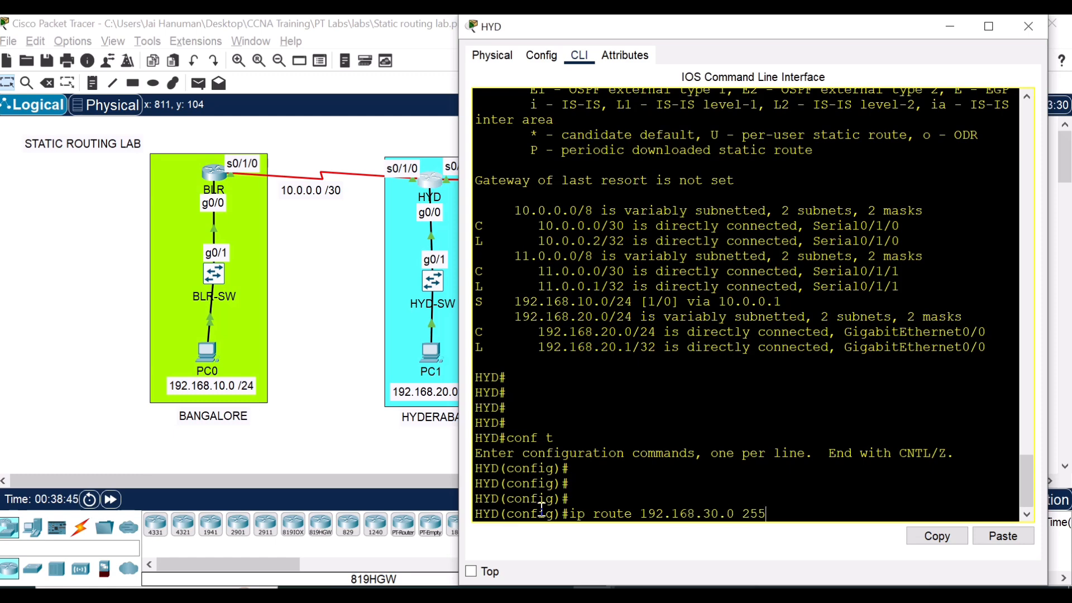
{"action": "type", "text": ".255.255.0"}
{"action": "key", "text": "alt+Tab"}
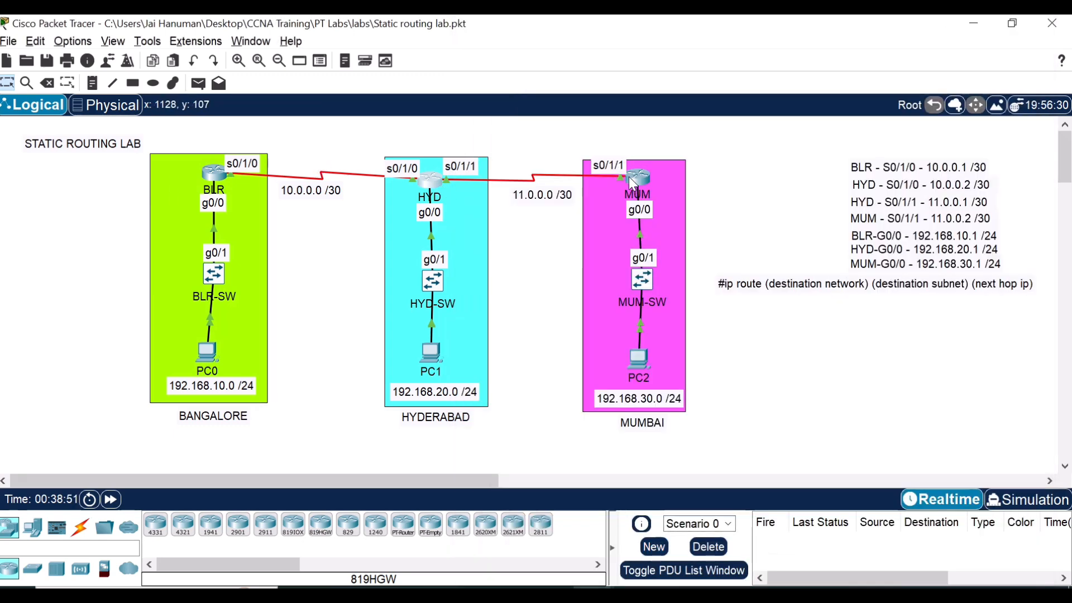
{"action": "key", "text": "alt+Tab"}
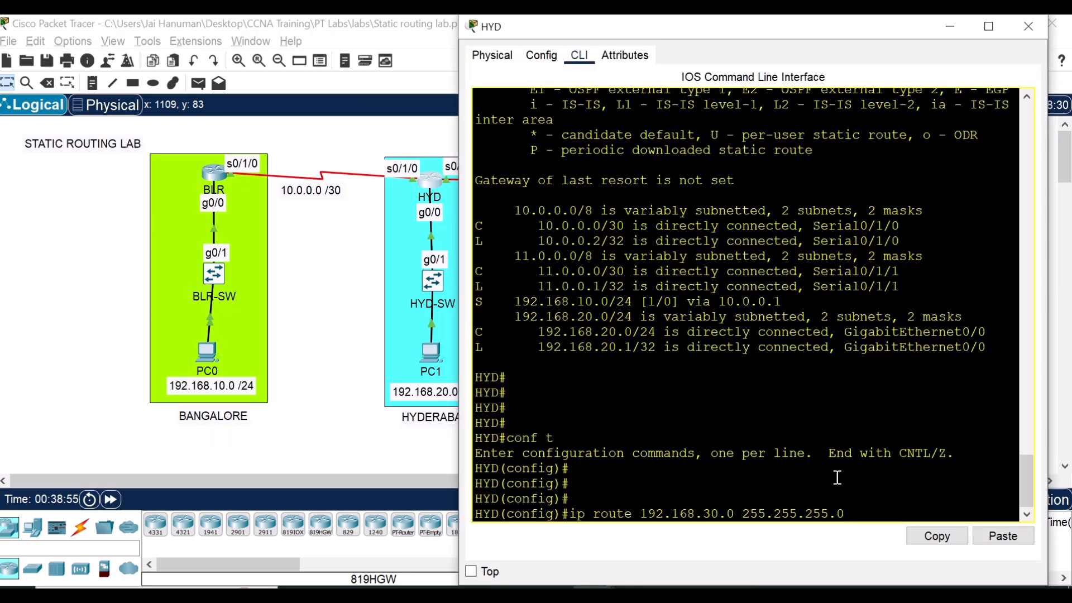
{"action": "key", "text": "alt+Tab"}
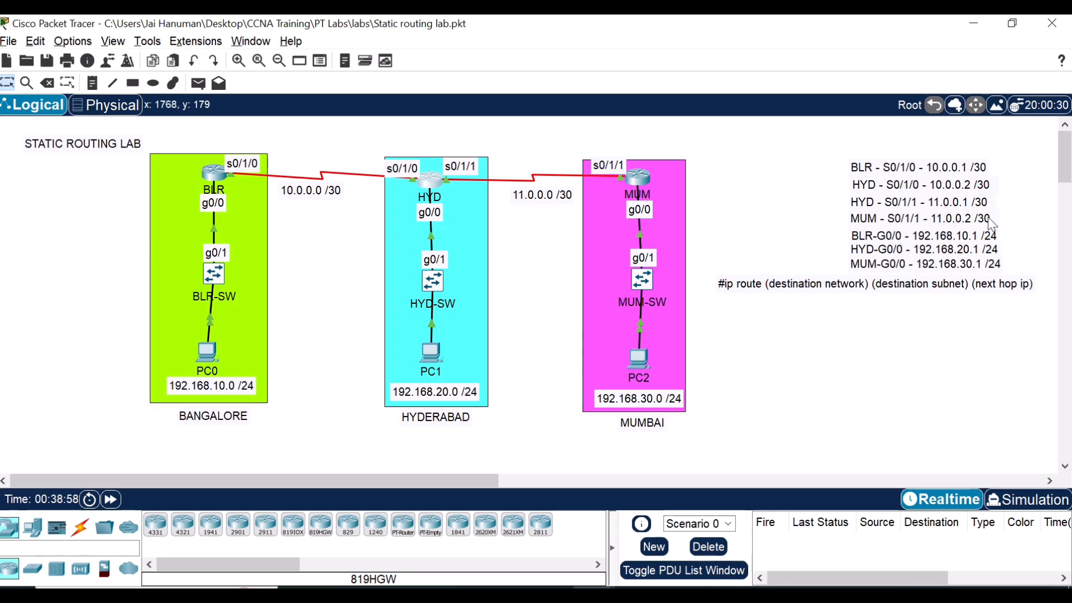
{"action": "key", "text": "alt+Tab"}
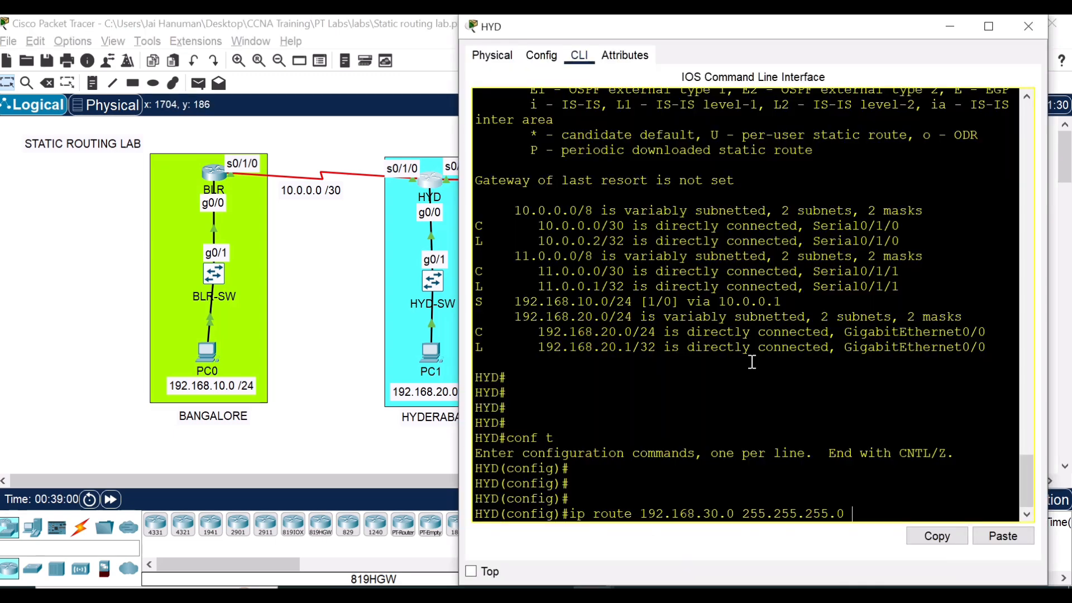
{"action": "type", "text": ".0.0.2"}
{"action": "key", "text": "Return"}
{"action": "key", "text": "Return"}
{"action": "key", "text": "Return"}
{"action": "key", "text": "Return"}
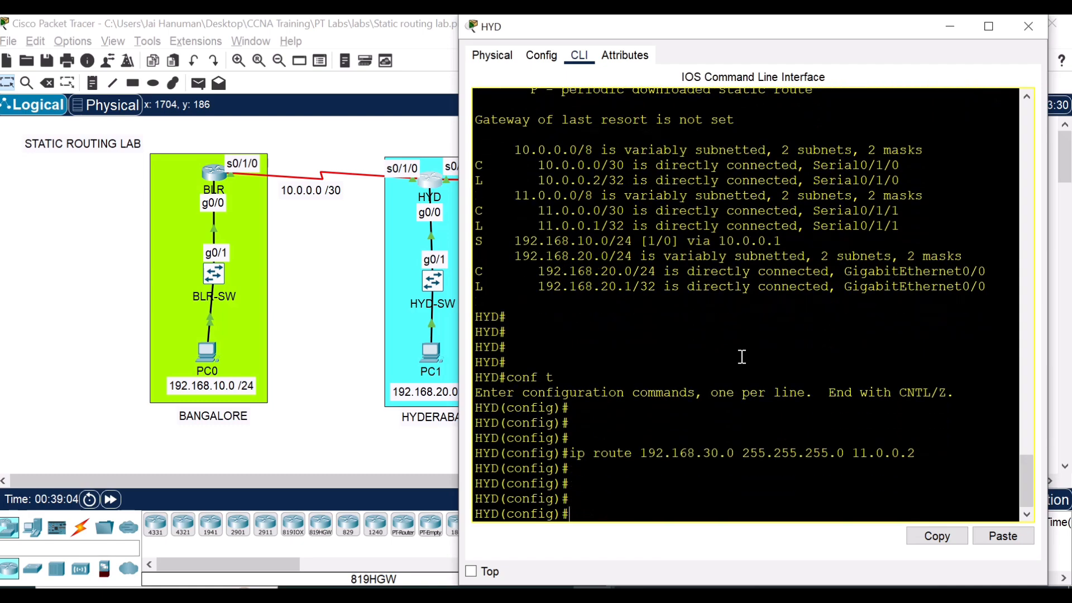
Leave global configuration mode on HYD with exit
{"action": "type", "text": "exit"}
{"action": "key", "text": "Return"}
{"action": "key", "text": "Return"}
{"action": "key", "text": "Return"}
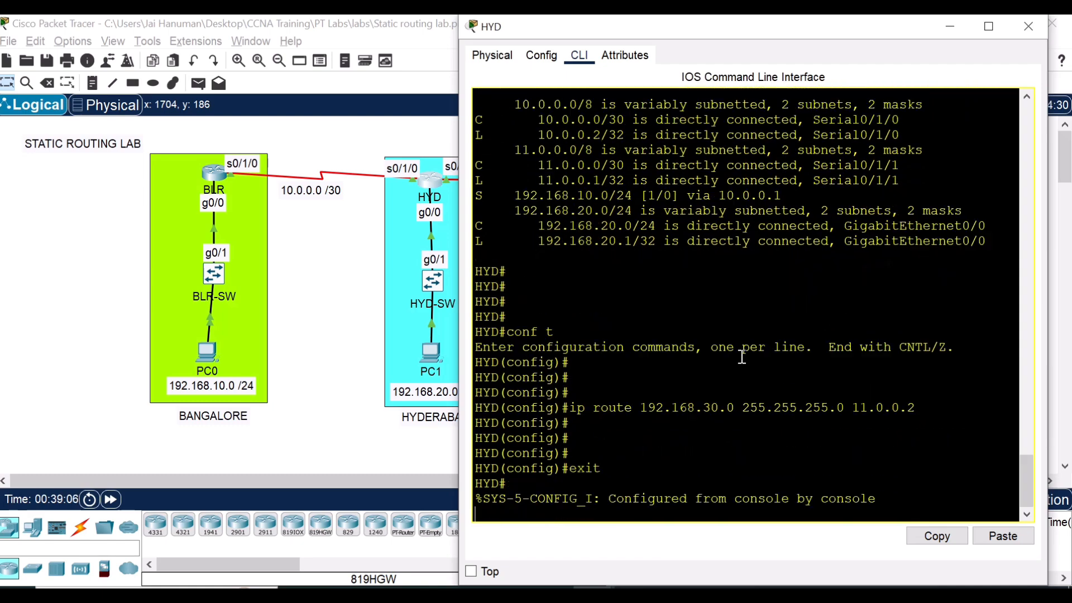
Switch to PC0's Command Prompt and start a continuous ping with ping -t 192.168.30.2
{"action": "mouse_move", "coordinate": [551, 588]}
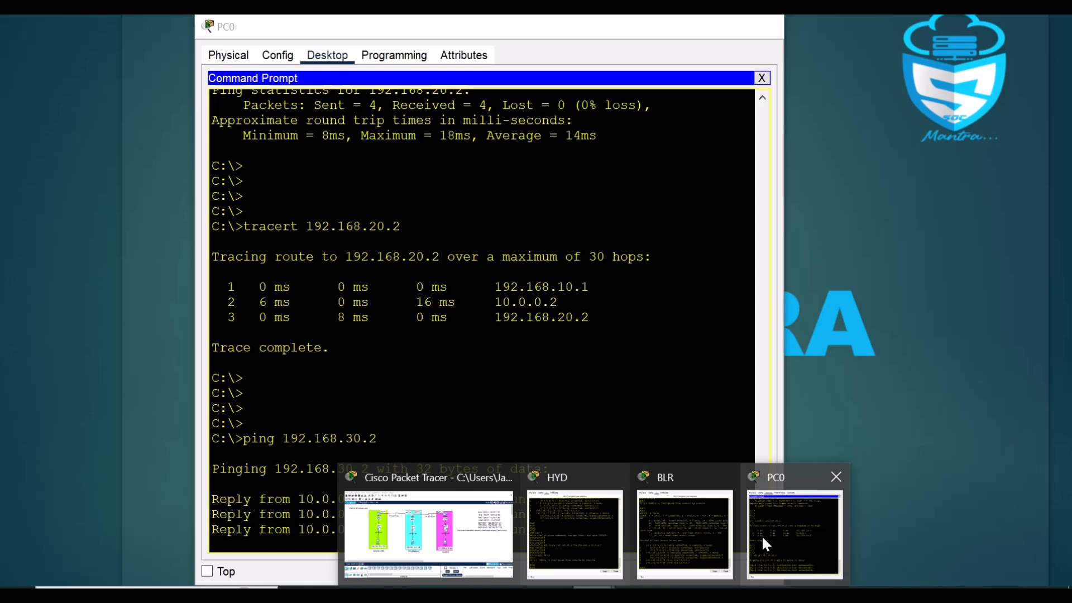
{"action": "left_click", "coordinate": [762, 535]}
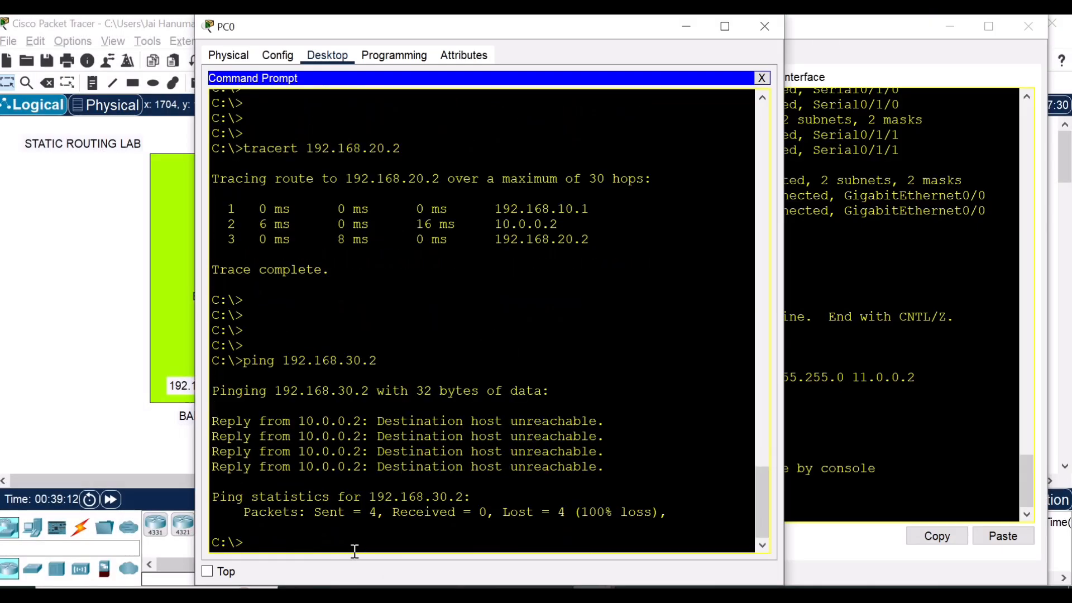
{"action": "key", "text": "Up"}
{"action": "key", "text": "Left"}
{"action": "key", "text": "Left"}
{"action": "key", "text": "Left"}
{"action": "key", "text": "Left"}
{"action": "key", "text": "Left"}
{"action": "key", "text": "Left"}
{"action": "key", "text": "Left"}
{"action": "key", "text": "Left"}
{"action": "key", "text": "Left"}
{"action": "key", "text": "Left"}
{"action": "key", "text": "Left"}
{"action": "key", "text": "Left"}
{"action": "type", "text": "-t"}
{"action": "key", "text": "Return"}
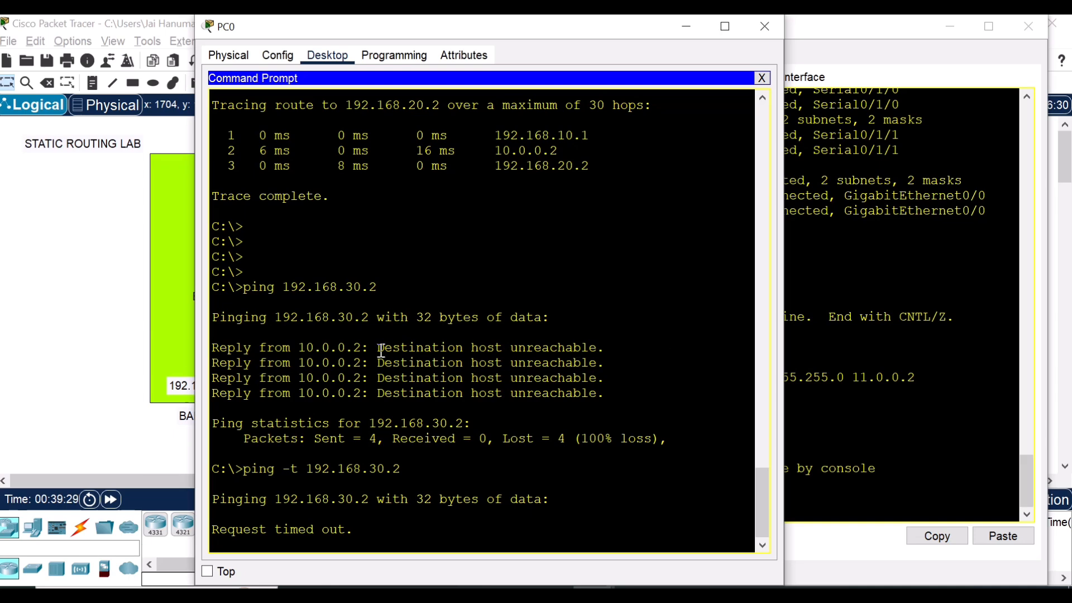
Compare the replies of the earlier and the continuous ping on PC0, and bring the topology window to the front
{"action": "left_click_drag", "start_coordinate": [381, 351], "coordinate": [606, 353]}
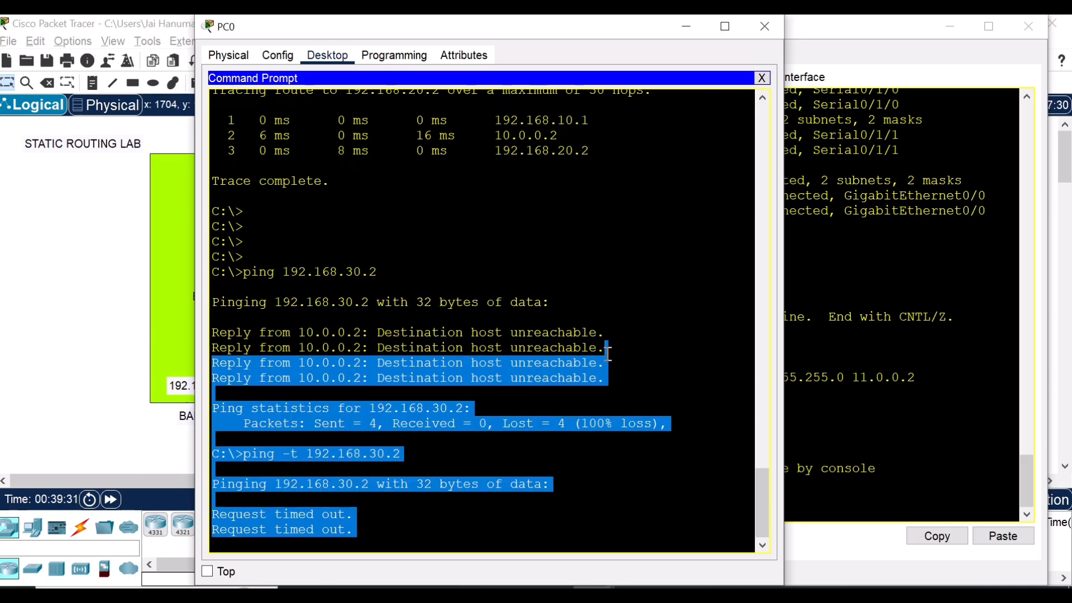
{"action": "left_click", "coordinate": [631, 316]}
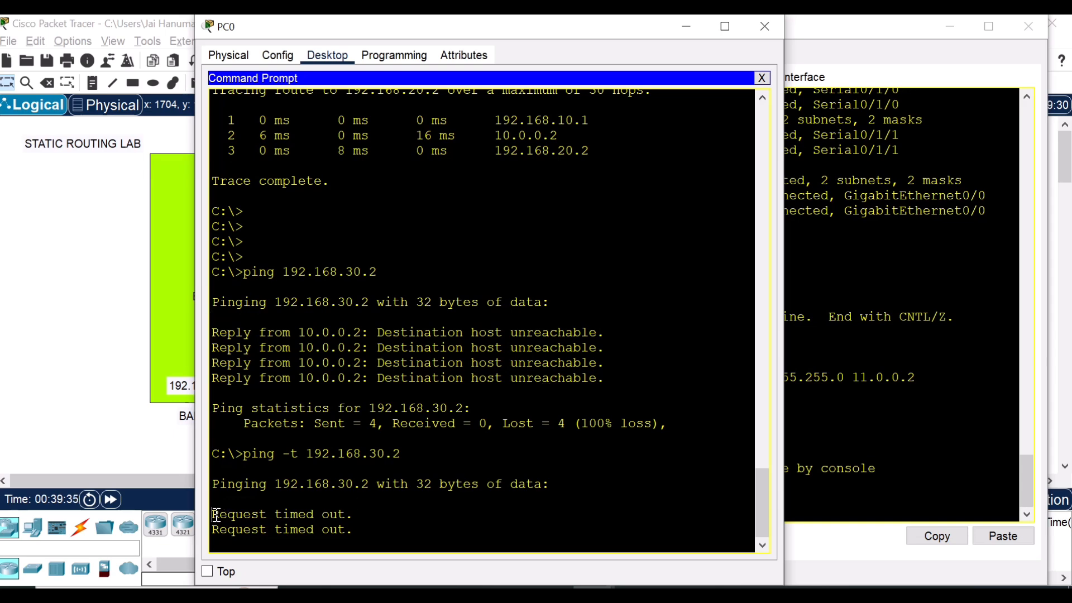
{"action": "left_click_drag", "start_coordinate": [215, 515], "coordinate": [360, 530]}
{"action": "key", "text": "alt+Tab"}
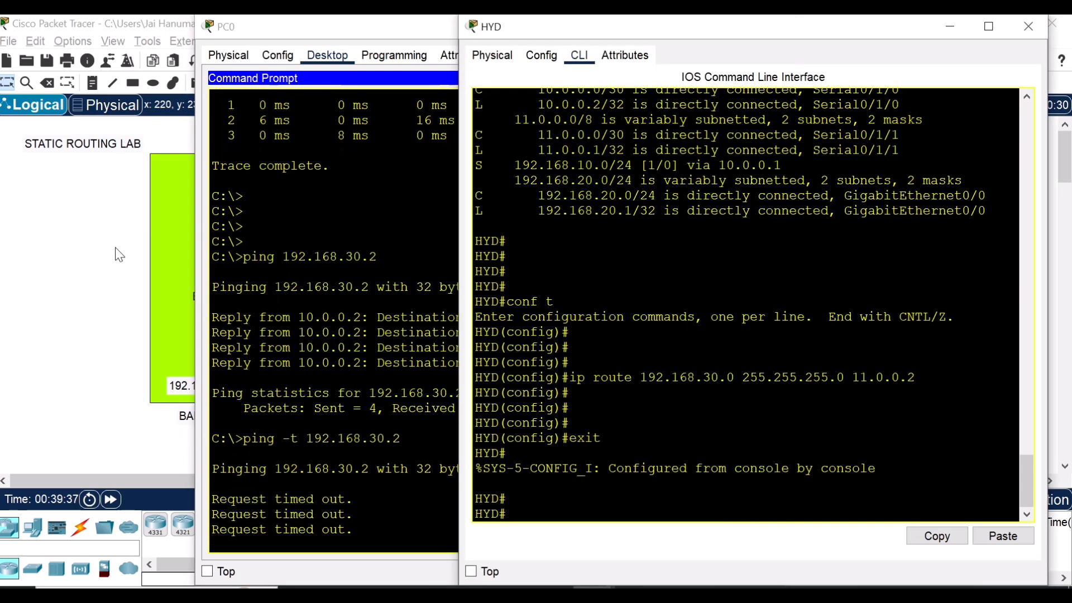
{"action": "left_click", "coordinate": [113, 249]}
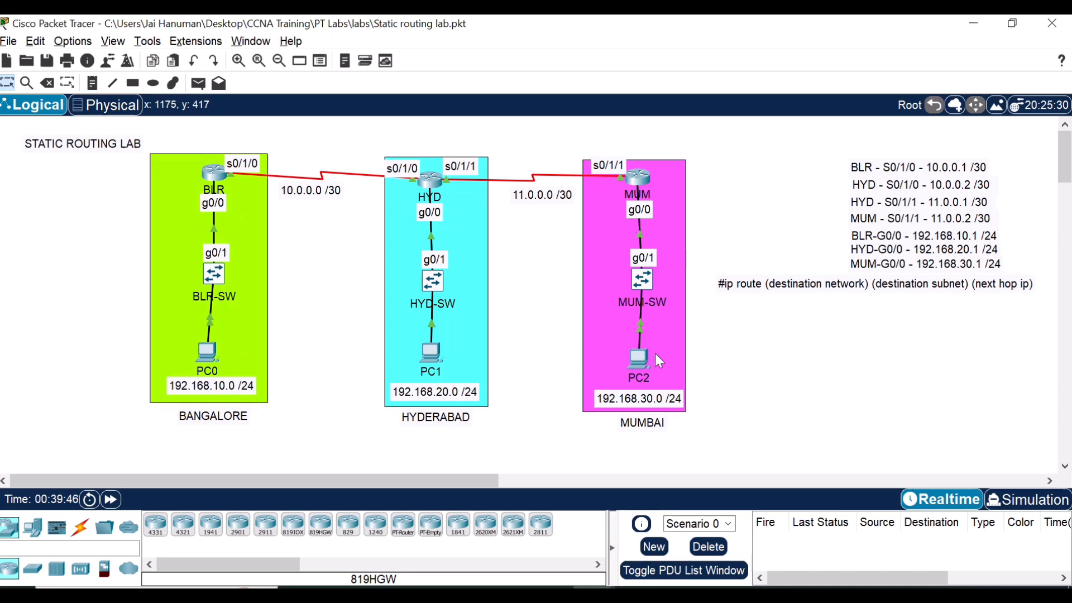
Open MUM's command line, enter privileged mode with en and global configuration mode with conf t
{"action": "left_click", "coordinate": [643, 176]}
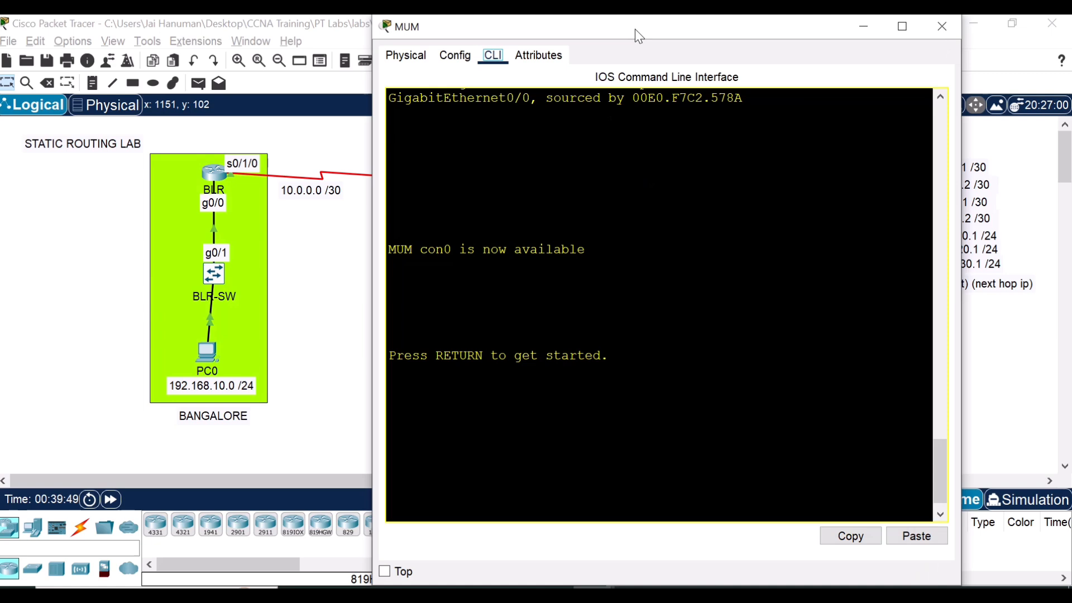
{"action": "left_click", "coordinate": [597, 325]}
{"action": "key", "text": "Return"}
{"action": "key", "text": "Return"}
{"action": "key", "text": "Return"}
{"action": "key", "text": "Return"}
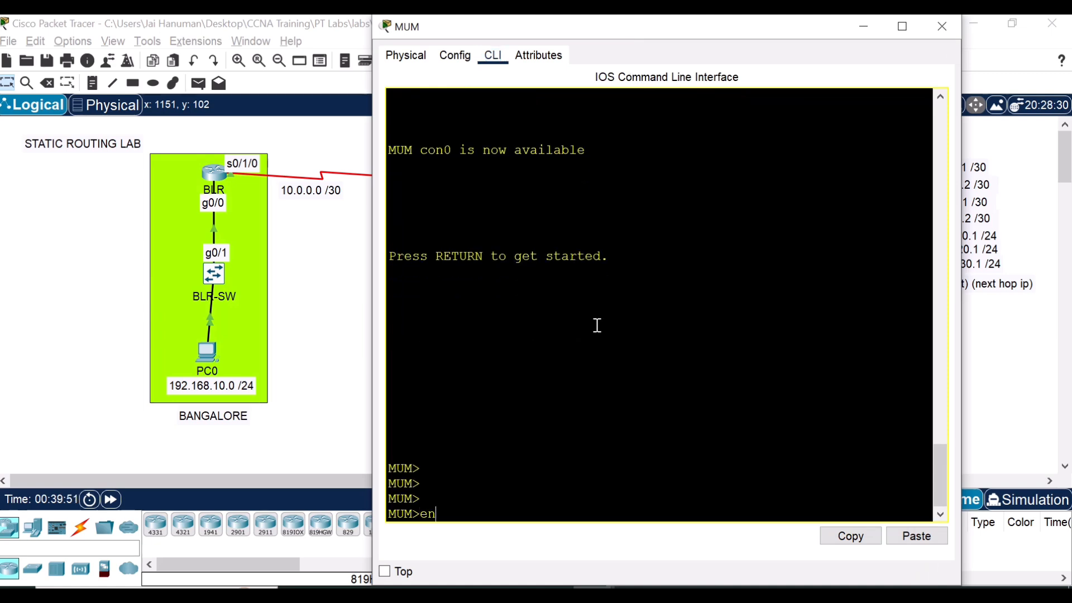
{"action": "type", "text": "en"}
{"action": "key", "text": "Return"}
{"action": "key", "text": "Return"}
{"action": "key", "text": "Return"}
{"action": "type", "text": "conf t"}
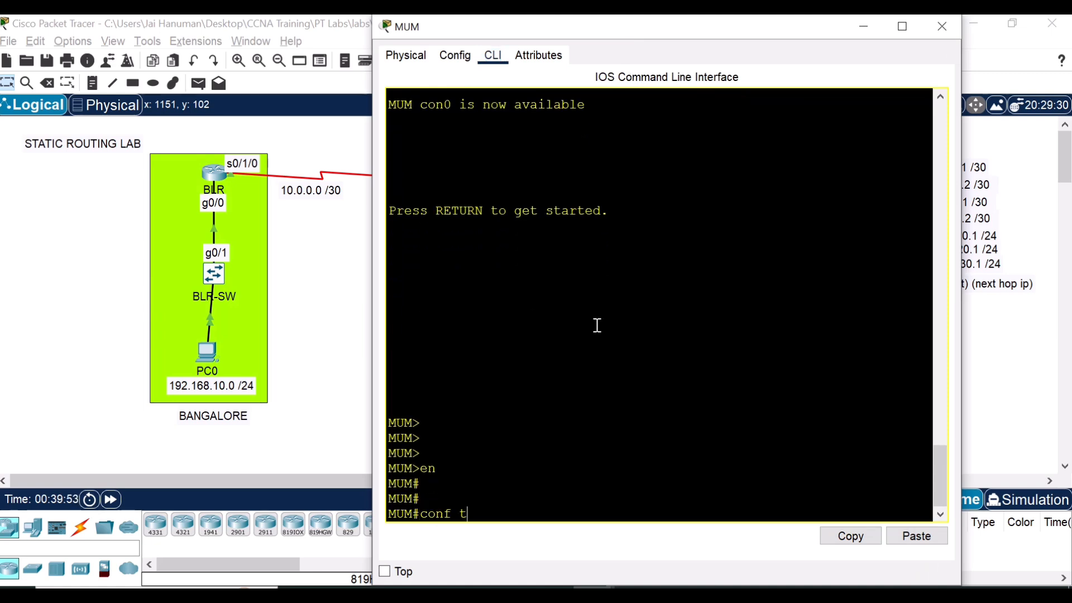
{"action": "key", "text": "Return"}
{"action": "key", "text": "Return"}
{"action": "key", "text": "Return"}
{"action": "key", "text": "Return"}
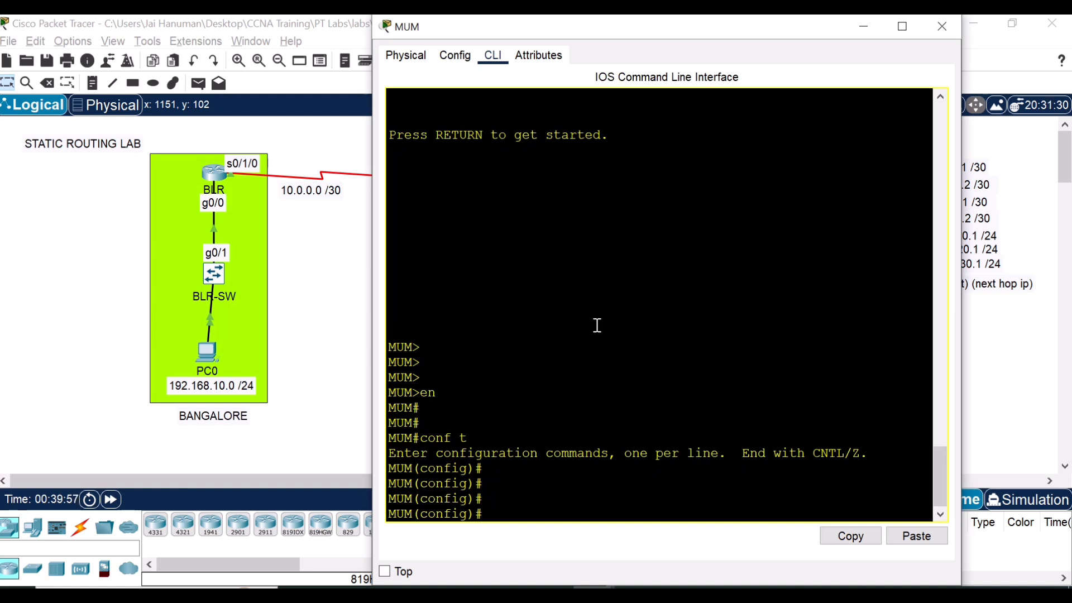
Add a static route on MUM to 192.168.10.0 with mask 255.255.255.0 and next hop 11.0.0.1, consulting the topology's address notes
{"action": "type", "text": "ip route 192"}
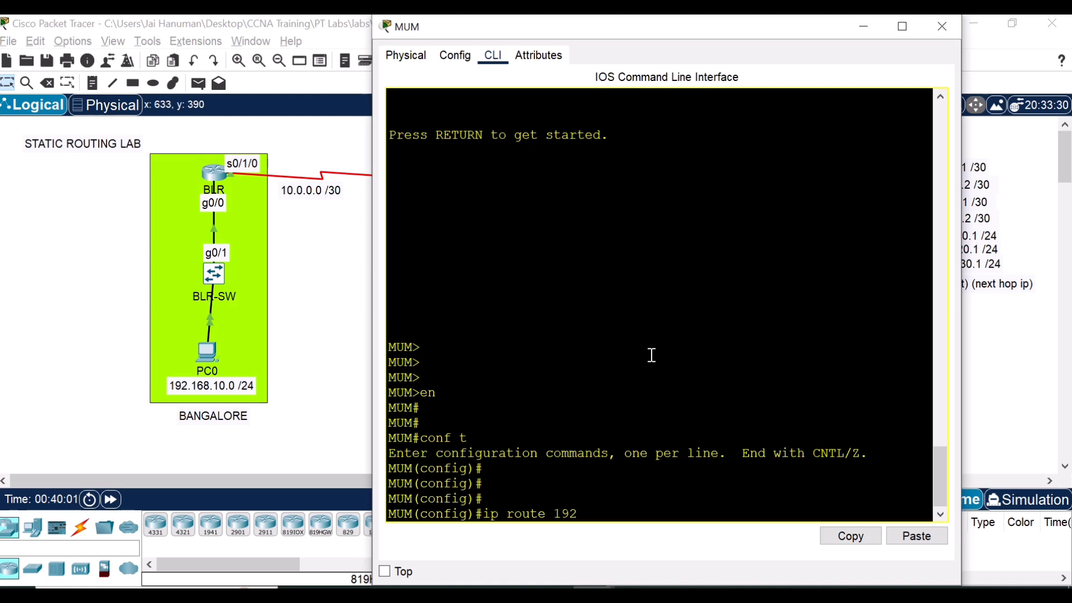
{"action": "type", "text": ".168.10.0 255.255.255.0"}
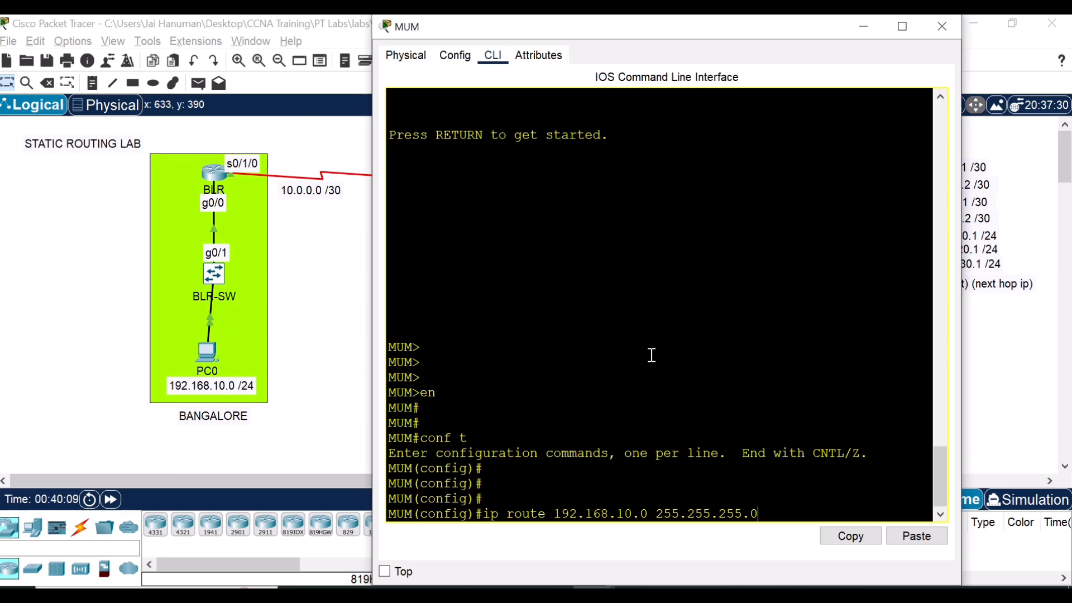
{"action": "key", "text": "alt+Tab"}
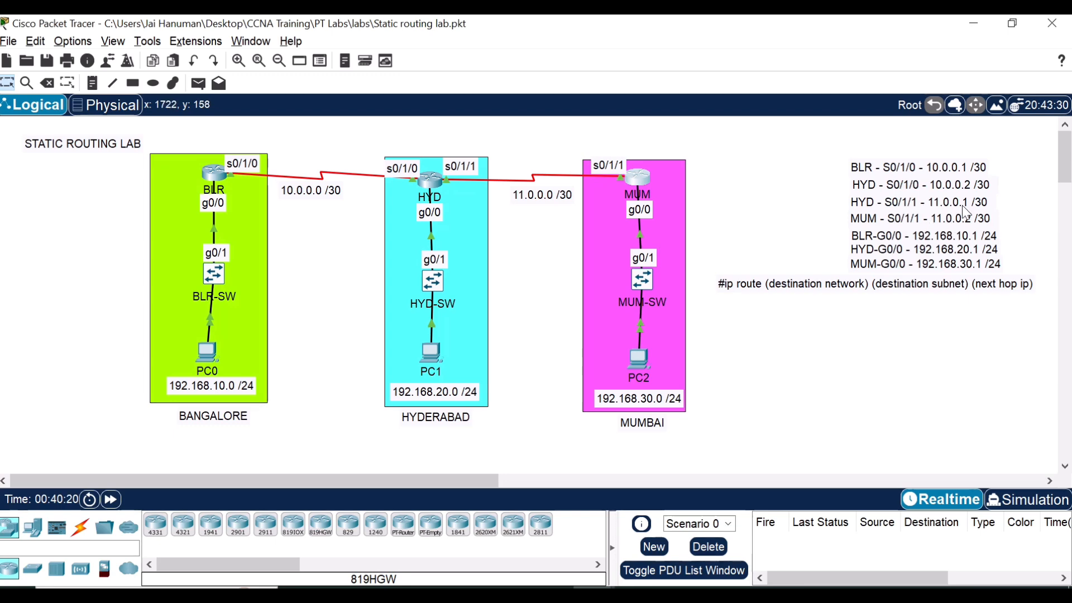
{"action": "key", "text": "alt+Tab"}
{"action": "type", "text": "11."}
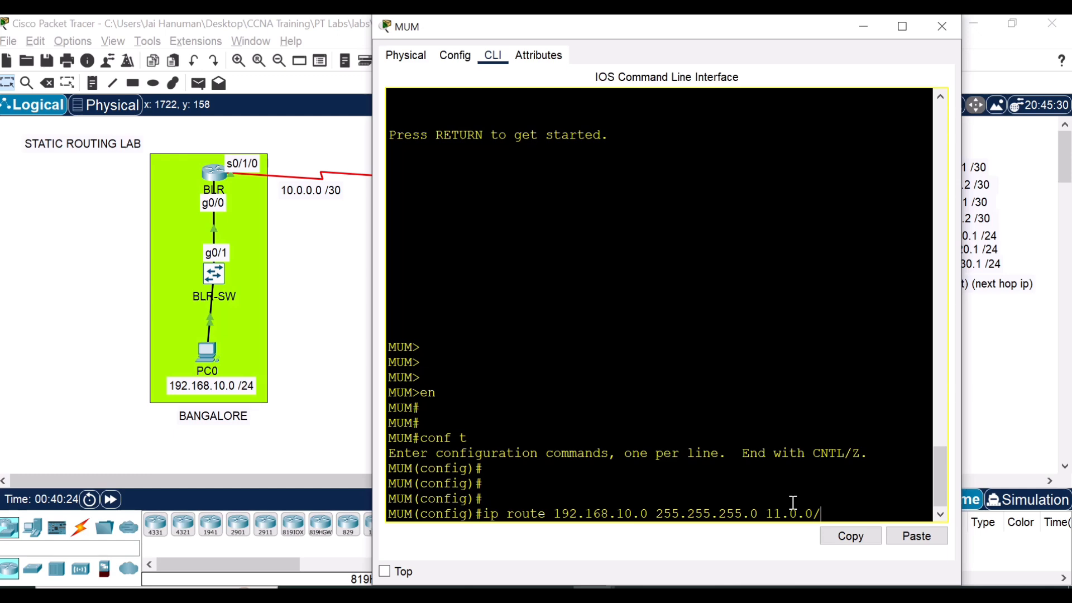
{"action": "type", "text": "0.0.1"}
{"action": "key", "text": "Return"}
{"action": "key", "text": "Return"}
{"action": "key", "text": "Return"}
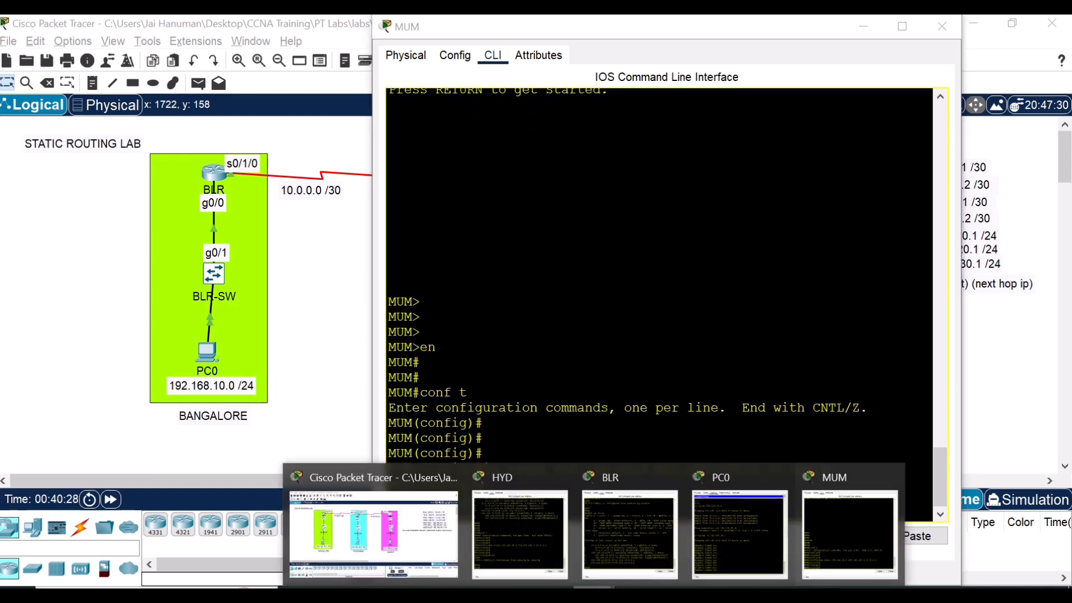
Check the continuous ping running on PC0, and leave global configuration mode on MUM
{"action": "left_click", "coordinate": [739, 534]}
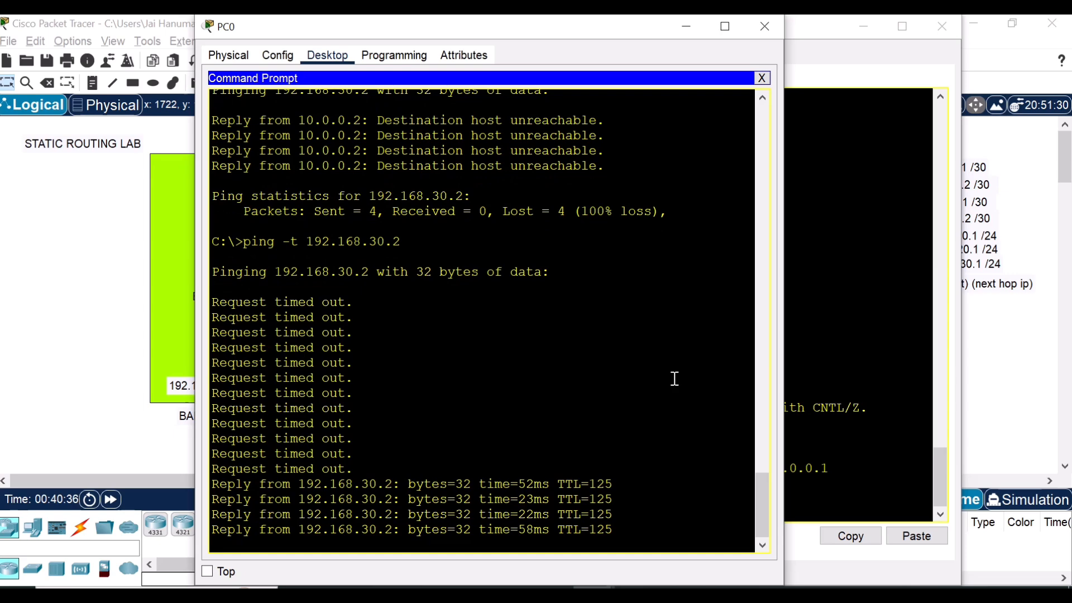
{"action": "key", "text": "alt+Tab"}
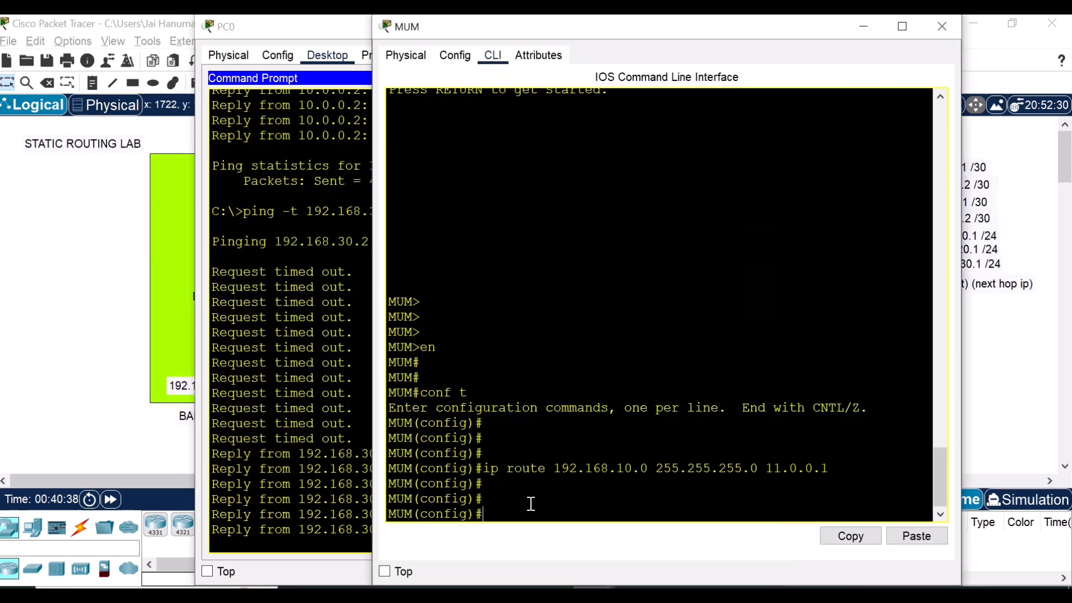
{"action": "key", "text": "Return"}
{"action": "key", "text": "Return"}
{"action": "key", "text": "Return"}
{"action": "key", "text": "ctrl+z"}
{"action": "key", "text": "Return"}
{"action": "key", "text": "Return"}
{"action": "key", "text": "Return"}
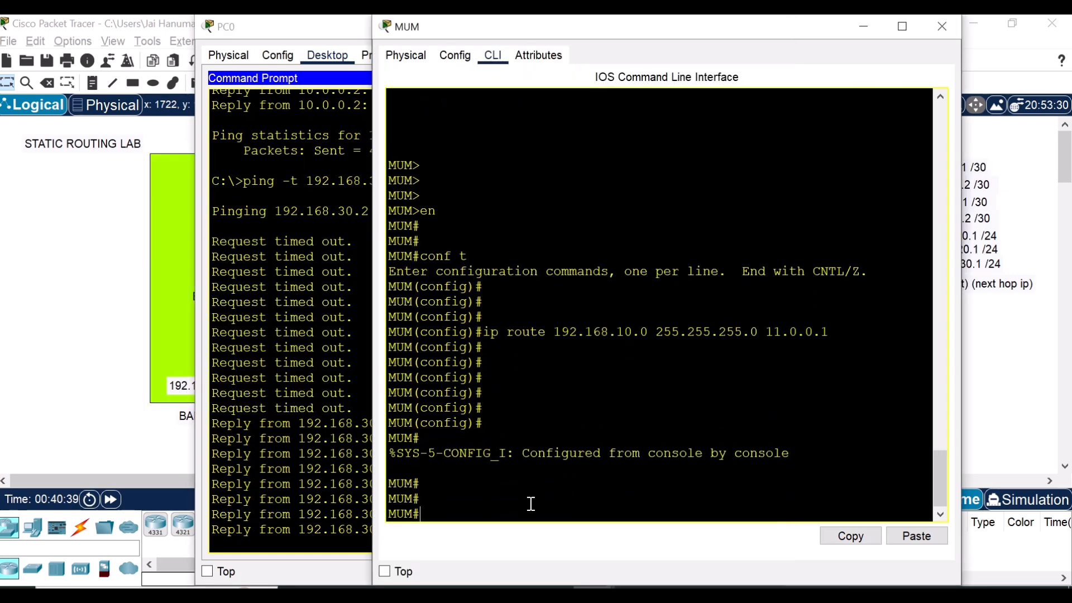
Display MUM's routing table with sh ip route and examine the static route to 192.168.10.0/24 and its next hop
{"action": "type", "text": "sh ip route"}
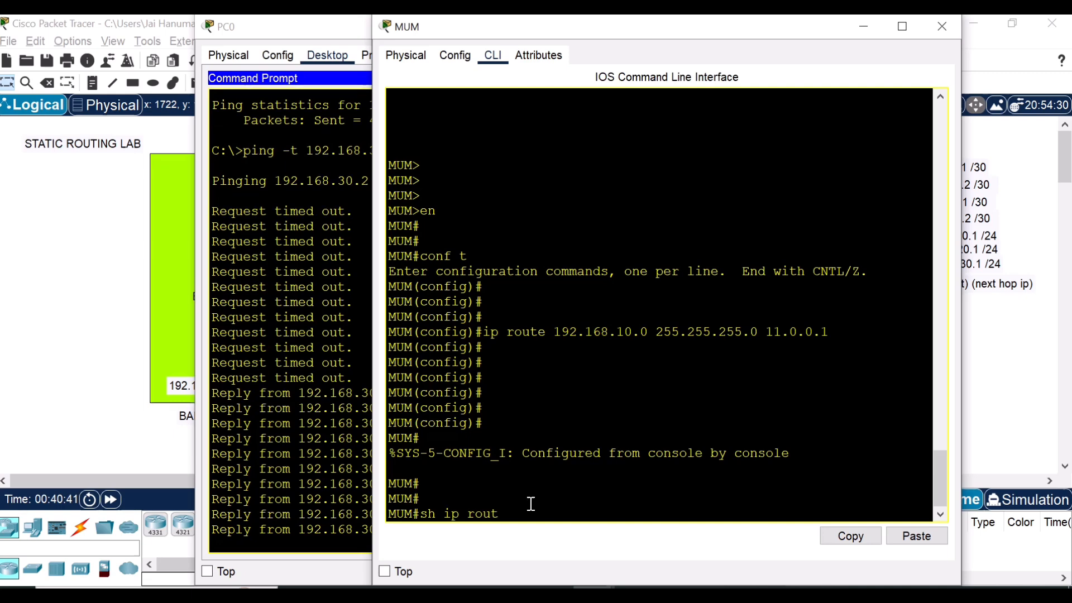
{"action": "key", "text": "Return"}
{"action": "key", "text": "Return"}
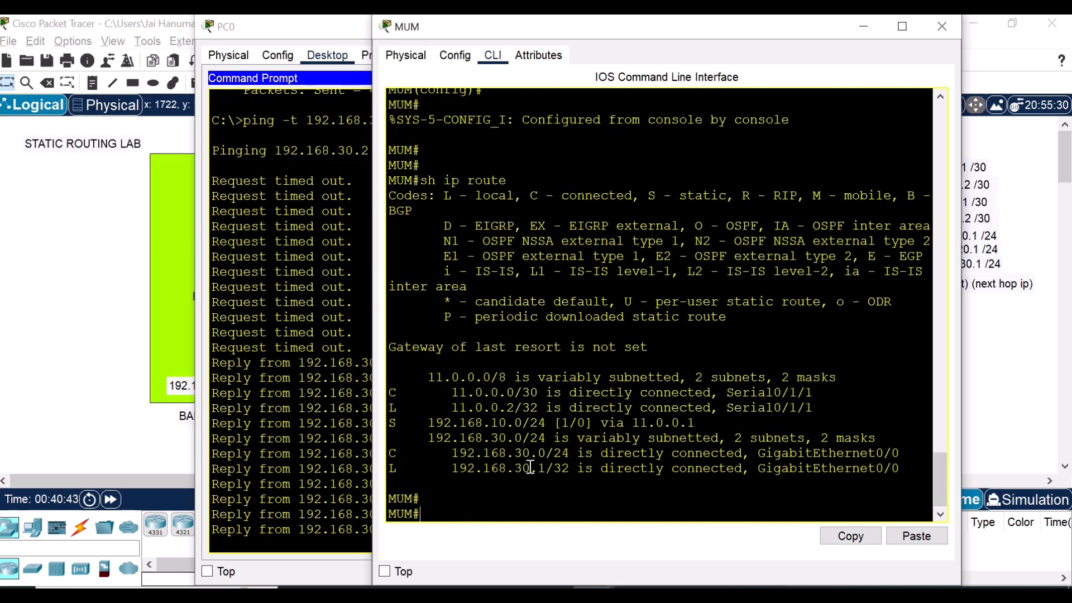
{"action": "left_click_drag", "start_coordinate": [426, 426], "coordinate": [544, 422]}
{"action": "left_click", "coordinate": [487, 418]}
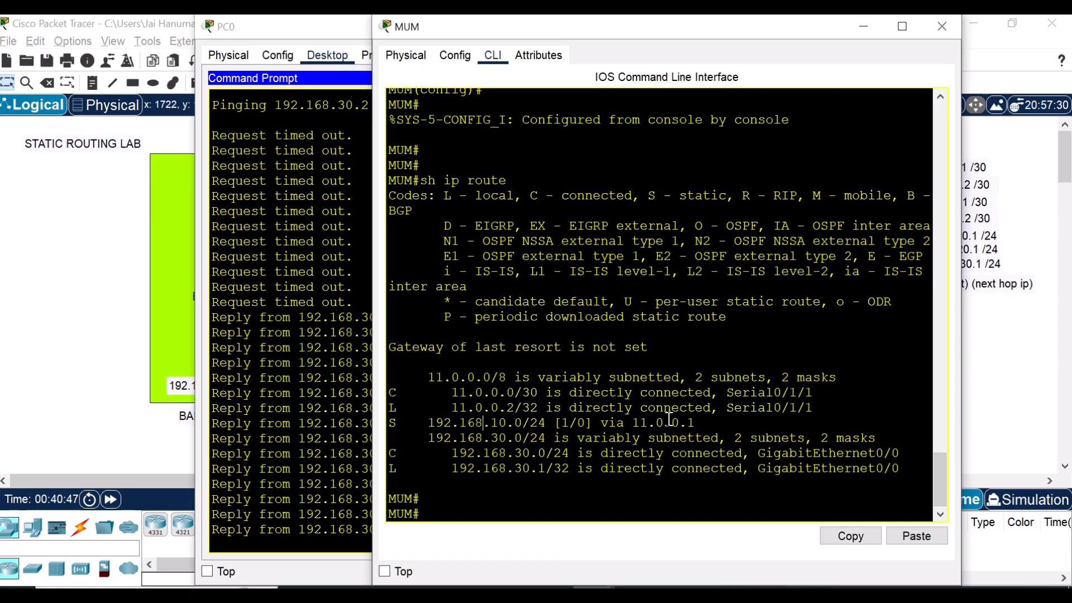
{"action": "left_click_drag", "start_coordinate": [640, 422], "coordinate": [698, 423]}
Stop the continuous ping to 192.168.30.2 on PC0, and bring the topology window back to the front
{"action": "left_click", "coordinate": [296, 335]}
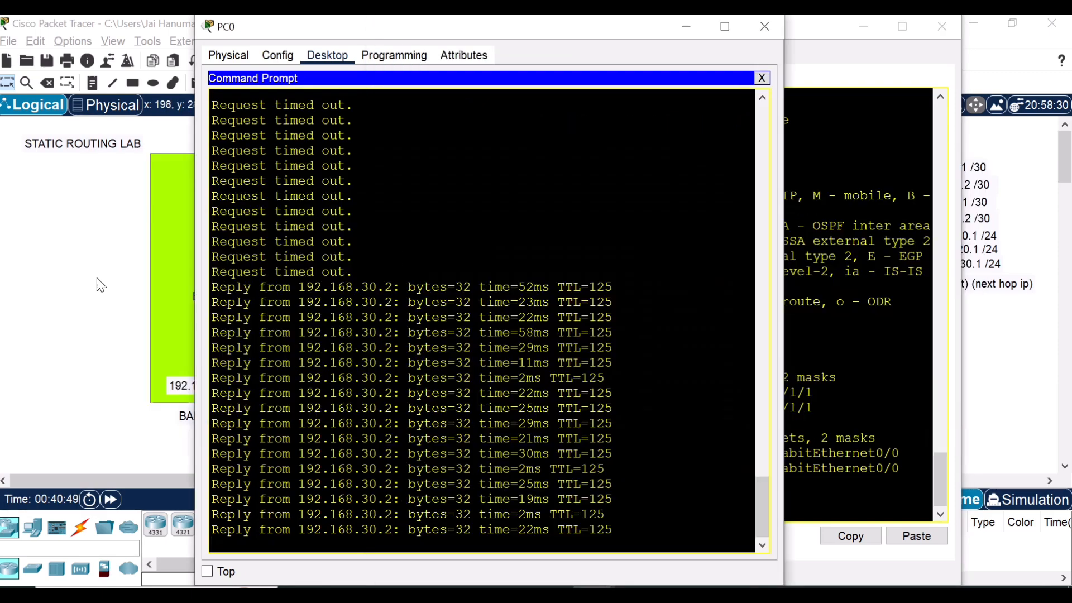
{"action": "left_click", "coordinate": [24, 254]}
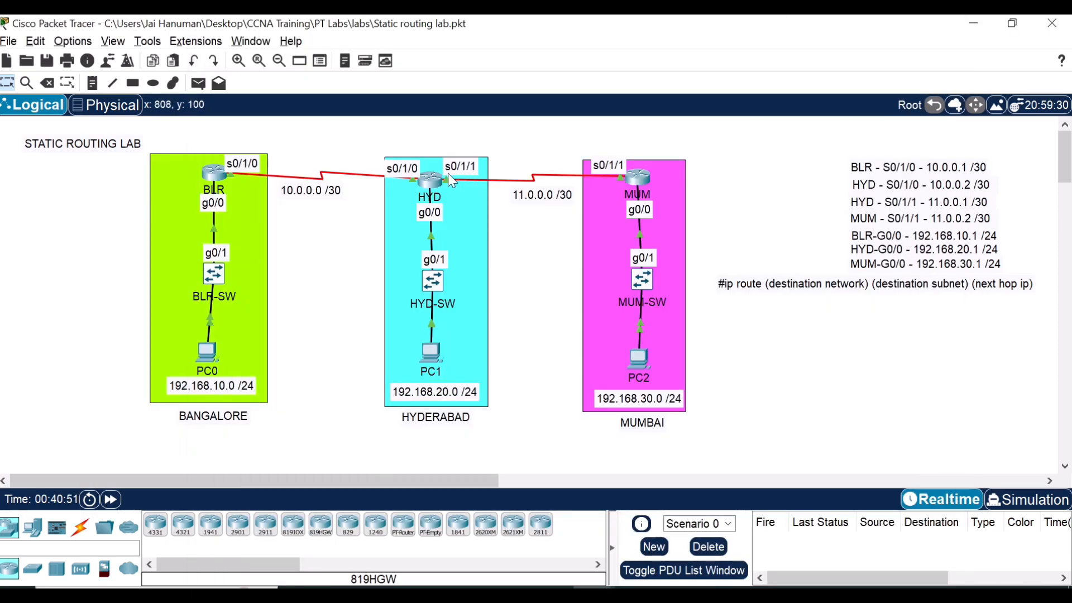
{"action": "key", "text": "alt+Tab"}
{"action": "key", "text": "alt+Tab"}
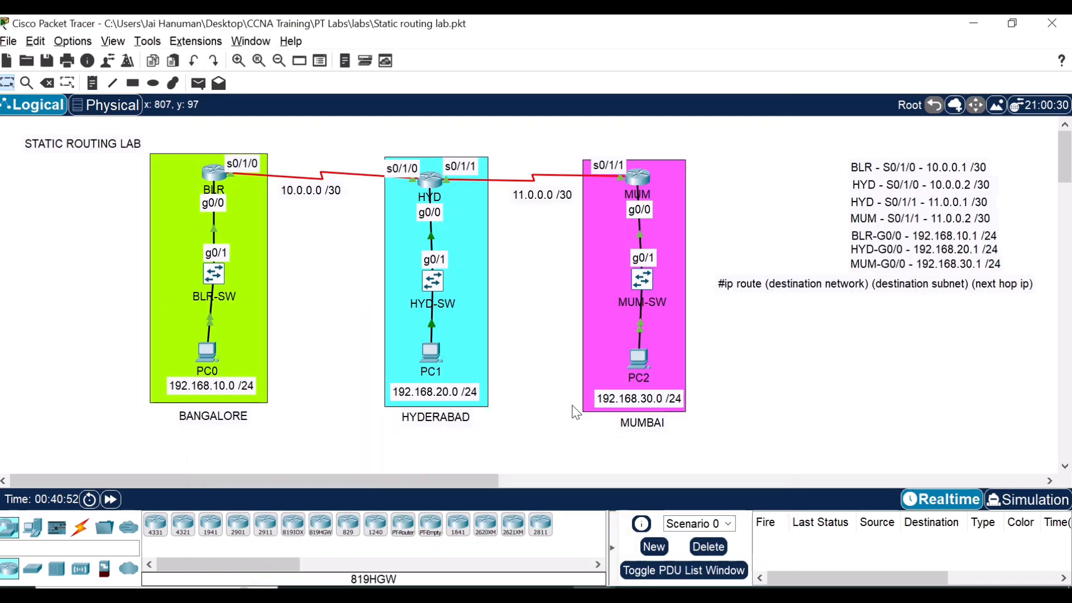
{"action": "key", "text": "alt+Tab"}
{"action": "key", "text": "ctrl+c"}
{"action": "key", "text": "alt+Tab"}
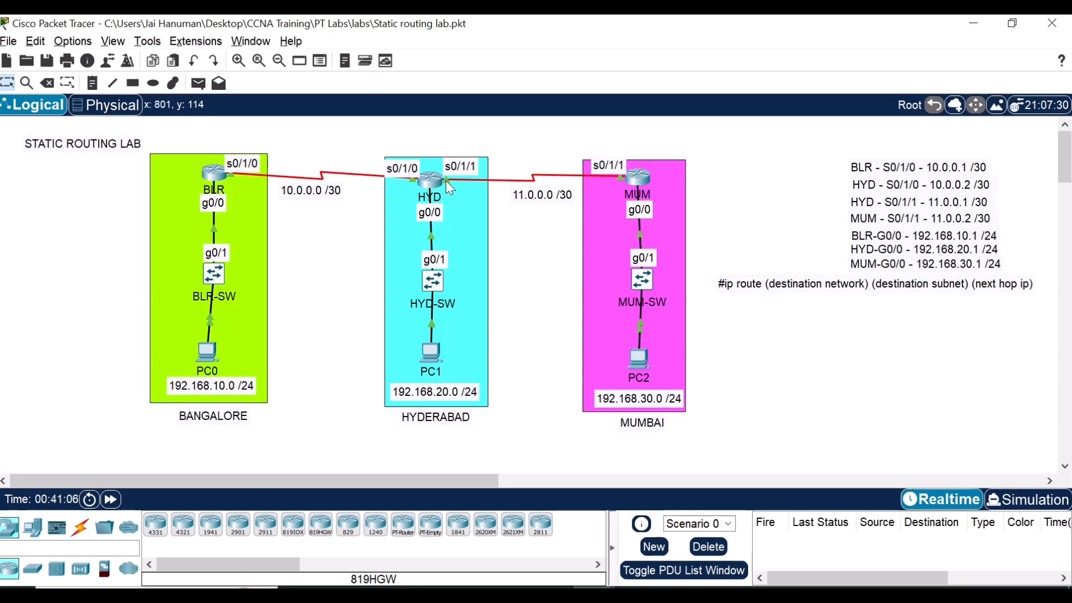
{"action": "key", "text": "alt+Tab"}
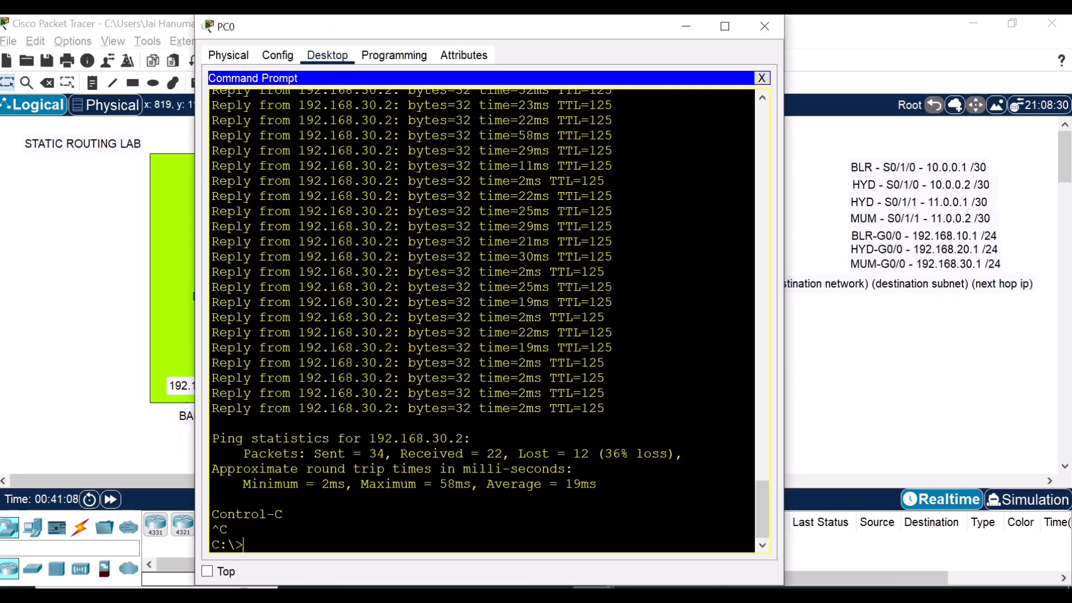
{"action": "left_click", "coordinate": [593, 595]}
{"action": "left_click", "coordinate": [755, 530]}
{"action": "key", "text": "alt+Tab"}
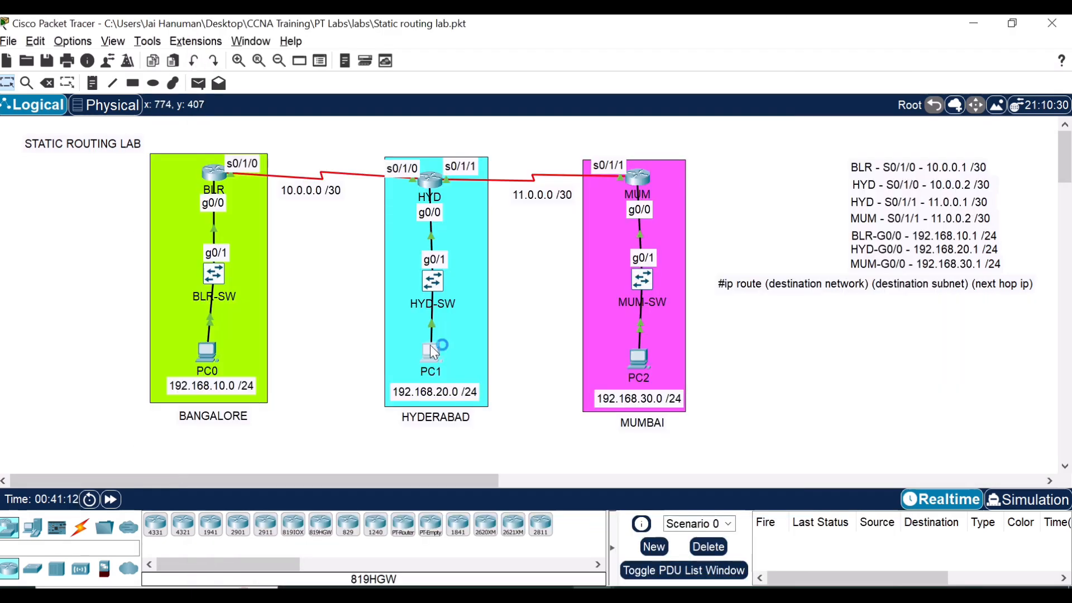
Open PC1's Command Prompt, move its window clear of the topology's address notes, and get a fresh prompt
{"action": "left_click", "coordinate": [433, 352]}
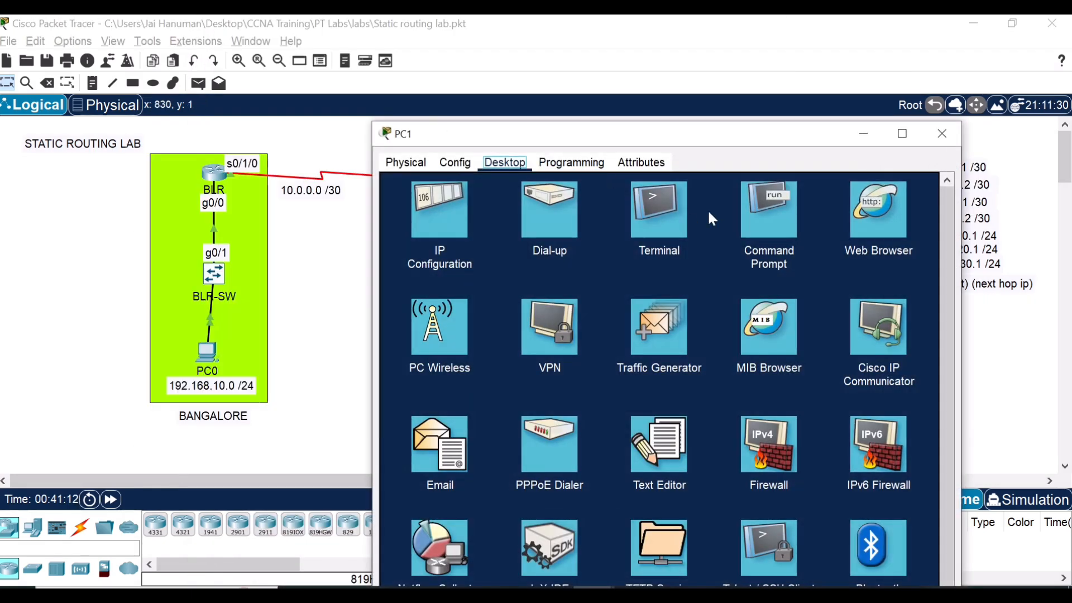
{"action": "left_click", "coordinate": [771, 211]}
{"action": "left_click_drag", "start_coordinate": [650, 134], "coordinate": [378, 30]}
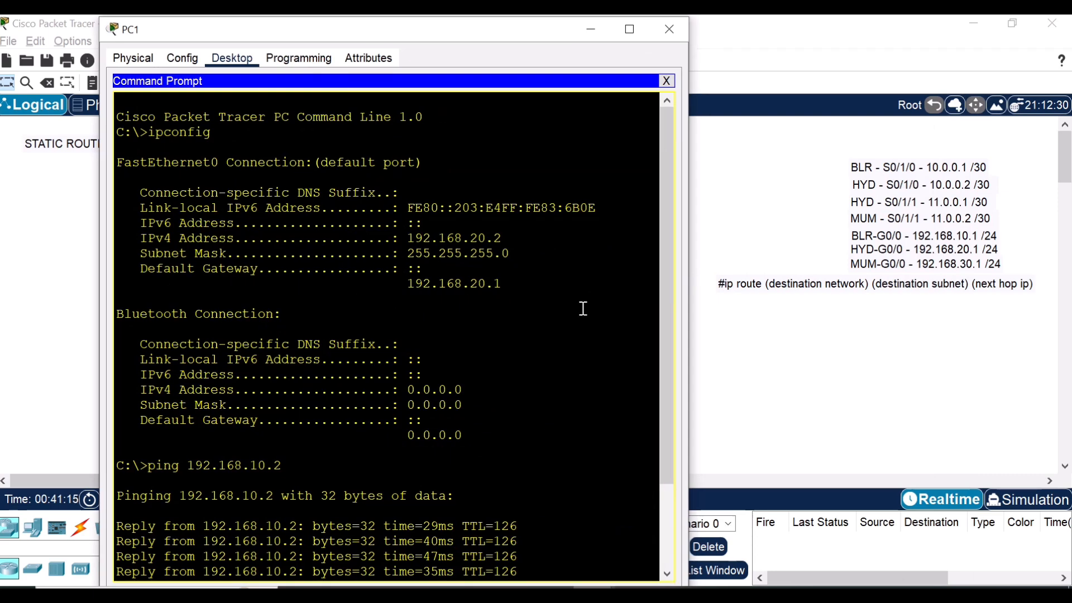
{"action": "key", "text": "Return"}
{"action": "key", "text": "Return"}
{"action": "key", "text": "Return"}
{"action": "key", "text": "Return"}
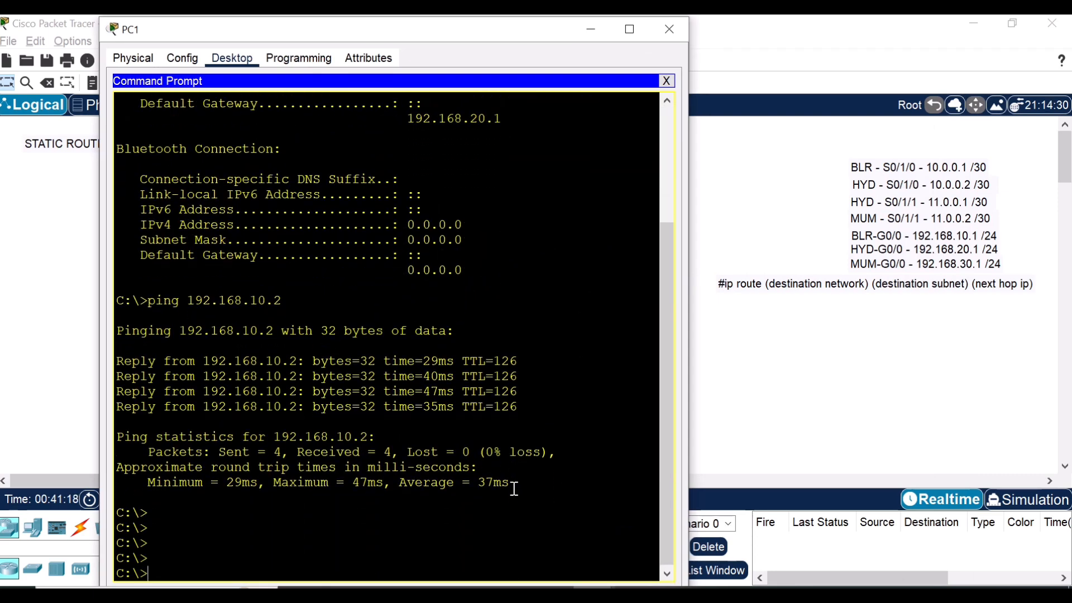
Ping 192.168.30.2 from PC1
{"action": "type", "text": "ping 192.168."}
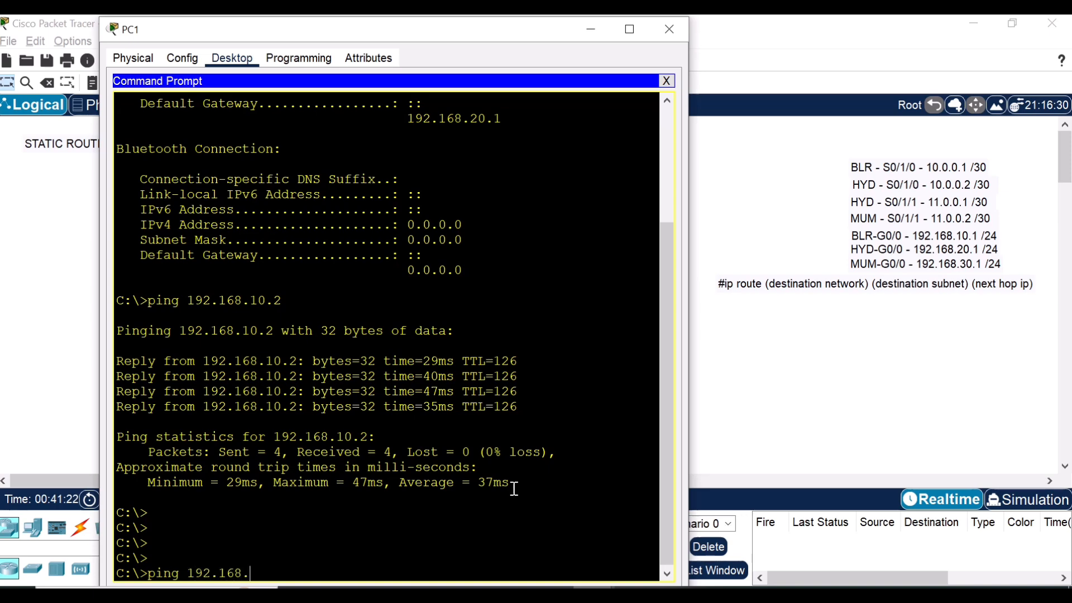
{"action": "type", "text": "30.1"}
{"action": "key", "text": "BackSpace"}
{"action": "type", "text": "2"}
{"action": "key", "text": "Return"}
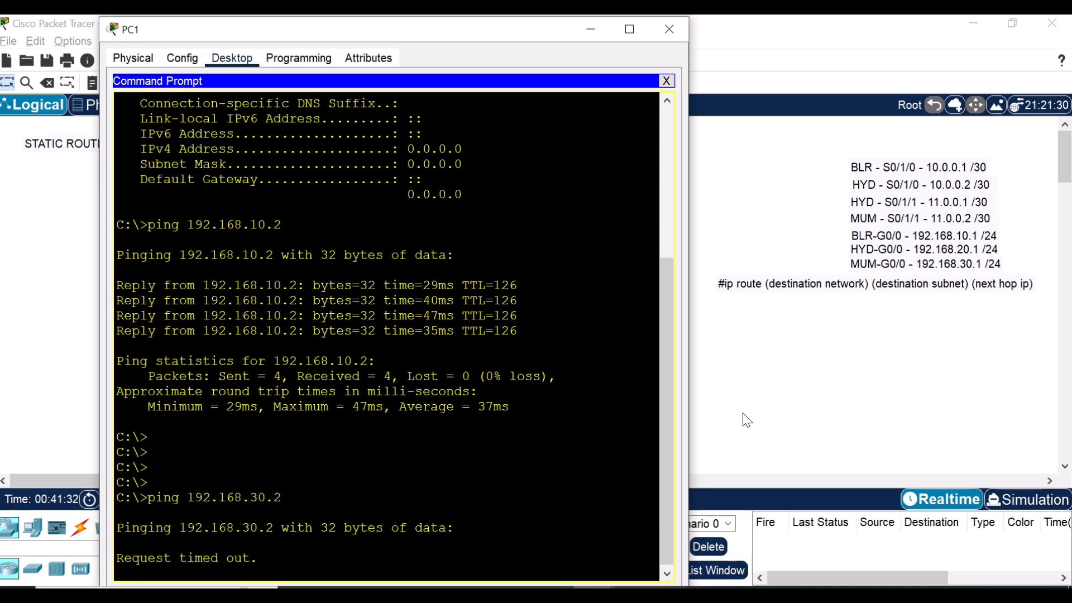
Display HYD's routing table with sh ip route, check the static route to 192.168.30.0/24, and close the HYD window
{"action": "left_click", "coordinate": [594, 595]}
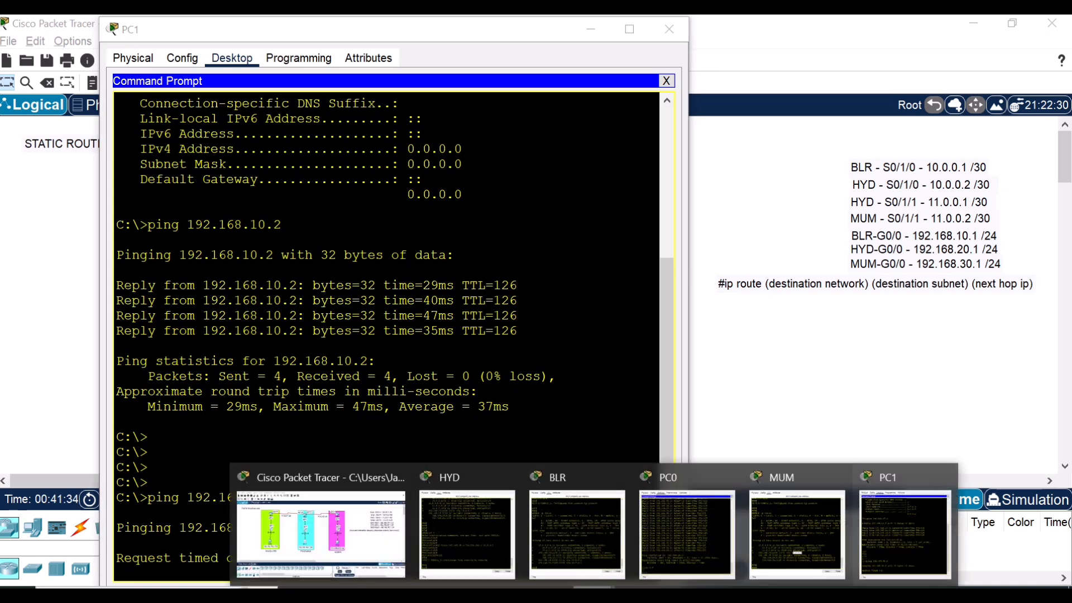
{"action": "left_click", "coordinate": [466, 508]}
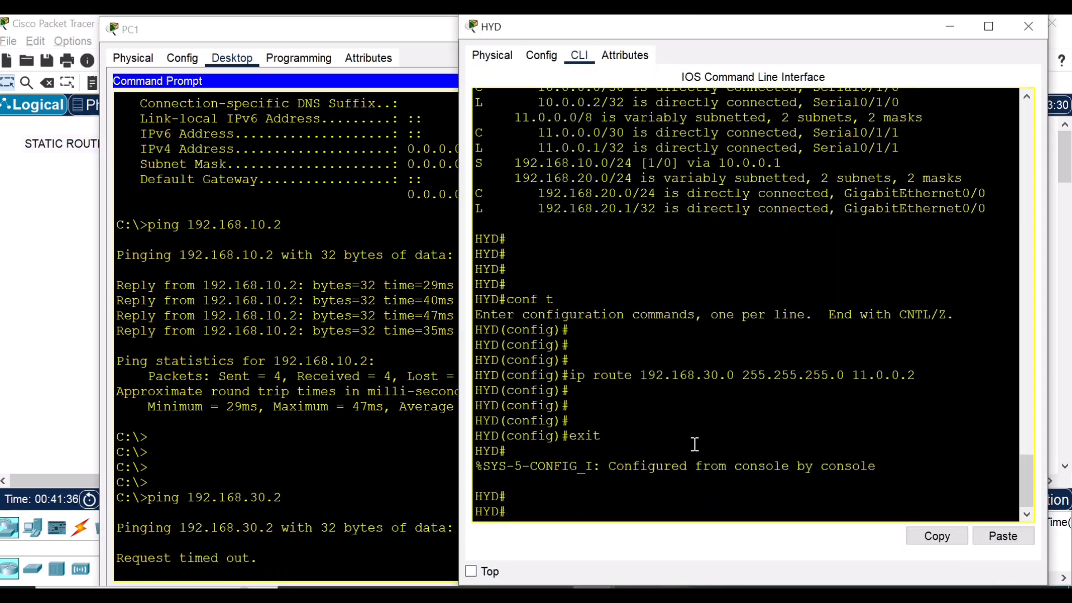
{"action": "type", "text": "sh ip route"}
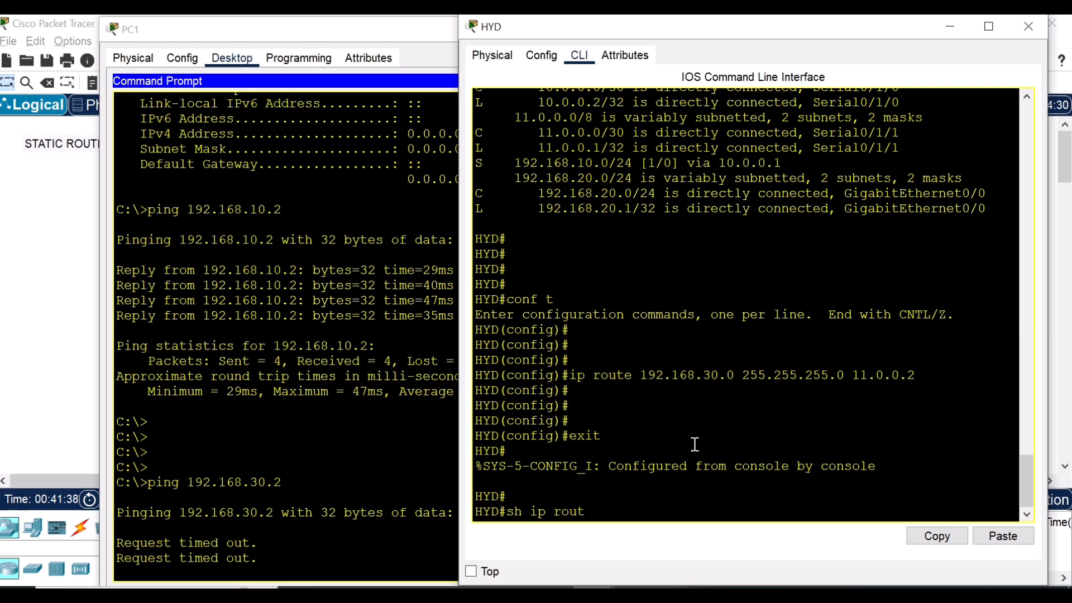
{"action": "key", "text": "Return"}
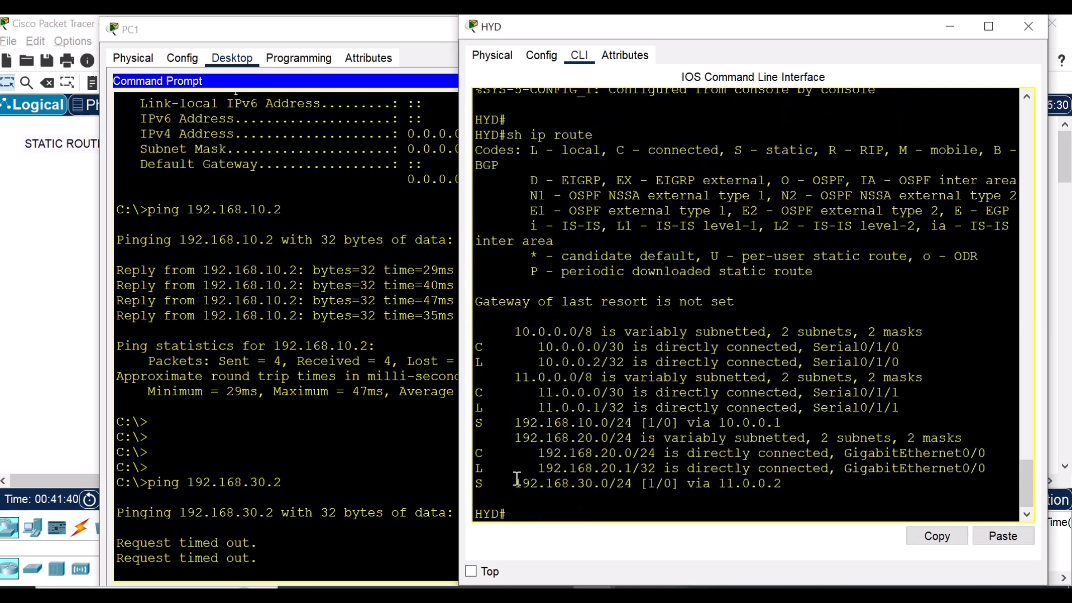
{"action": "left_click_drag", "start_coordinate": [513, 483], "coordinate": [777, 492]}
{"action": "left_click", "coordinate": [589, 485]}
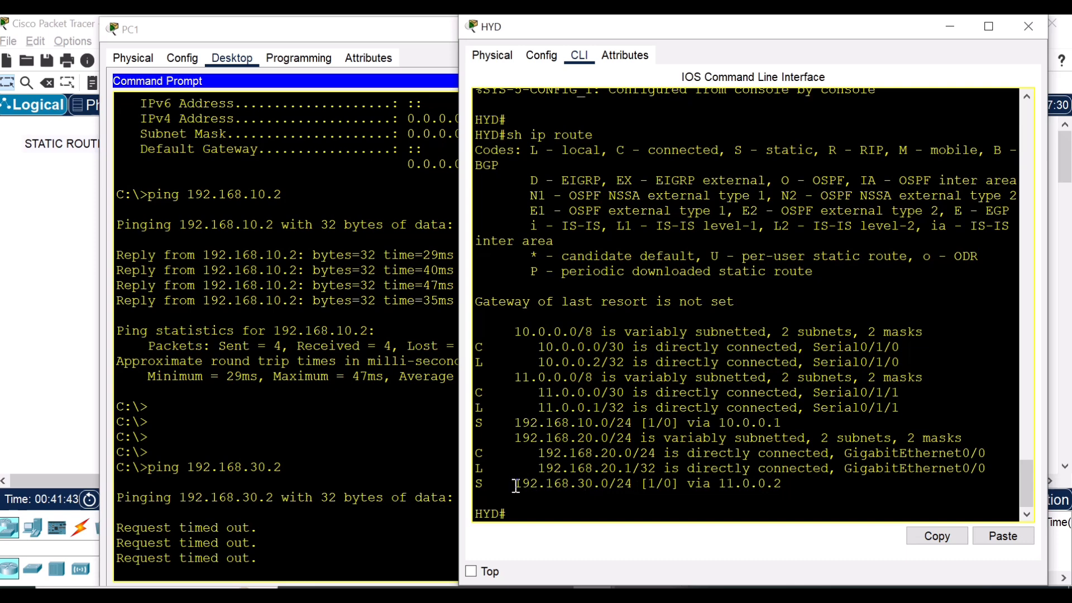
{"action": "left_click_drag", "start_coordinate": [516, 486], "coordinate": [781, 486]}
{"action": "left_click", "coordinate": [1028, 26]}
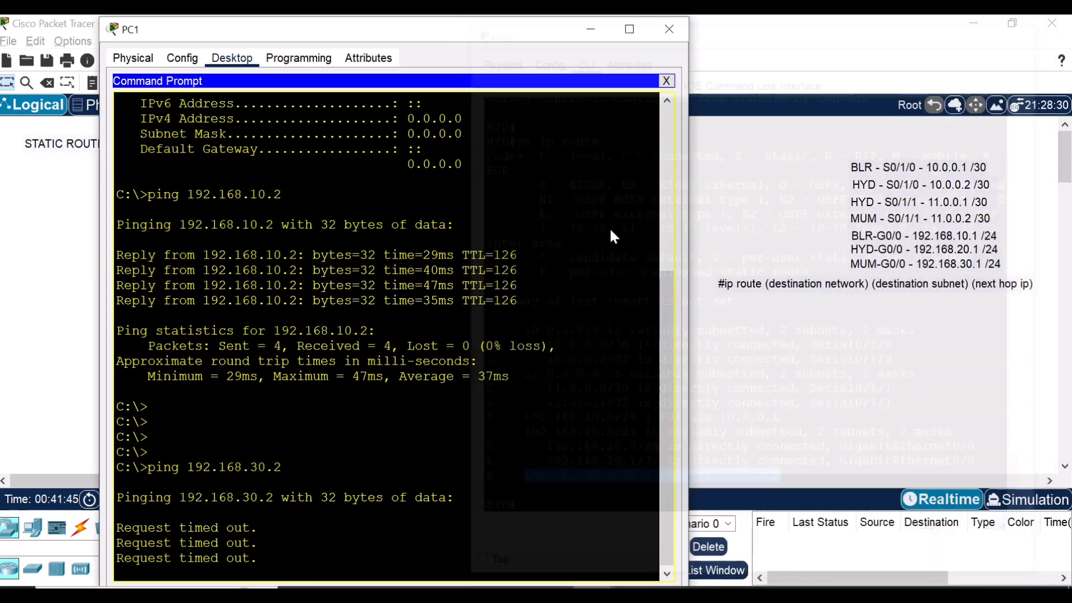
Display MUM's routing table again with sh ip route and check which of the three LAN networks it contains
{"action": "left_click", "coordinate": [597, 594]}
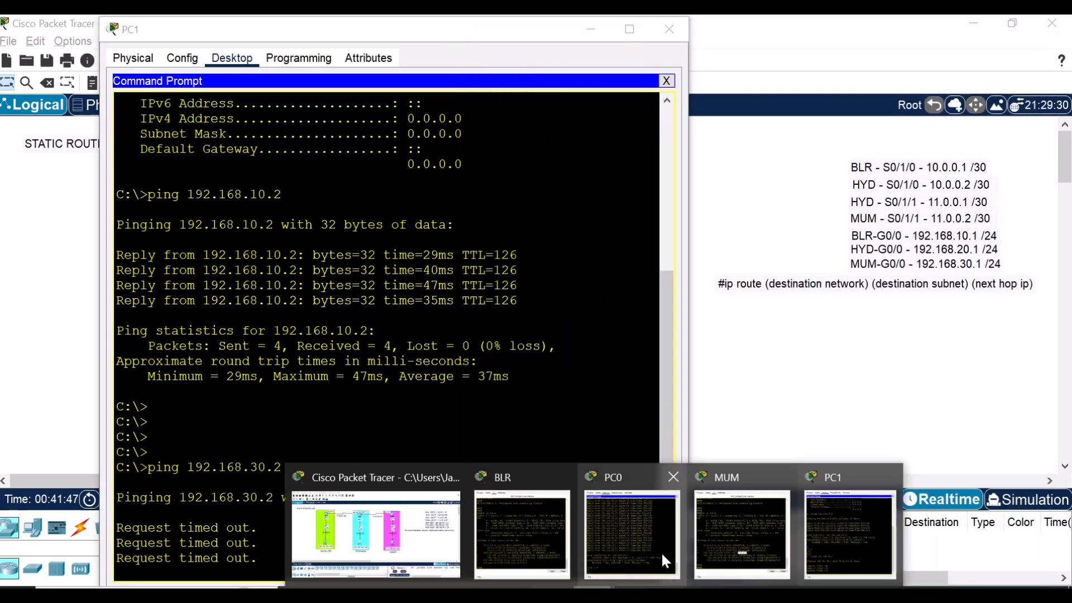
{"action": "left_click", "coordinate": [741, 534]}
{"action": "key", "text": "Return"}
{"action": "key", "text": "Return"}
{"action": "type", "text": "s"}
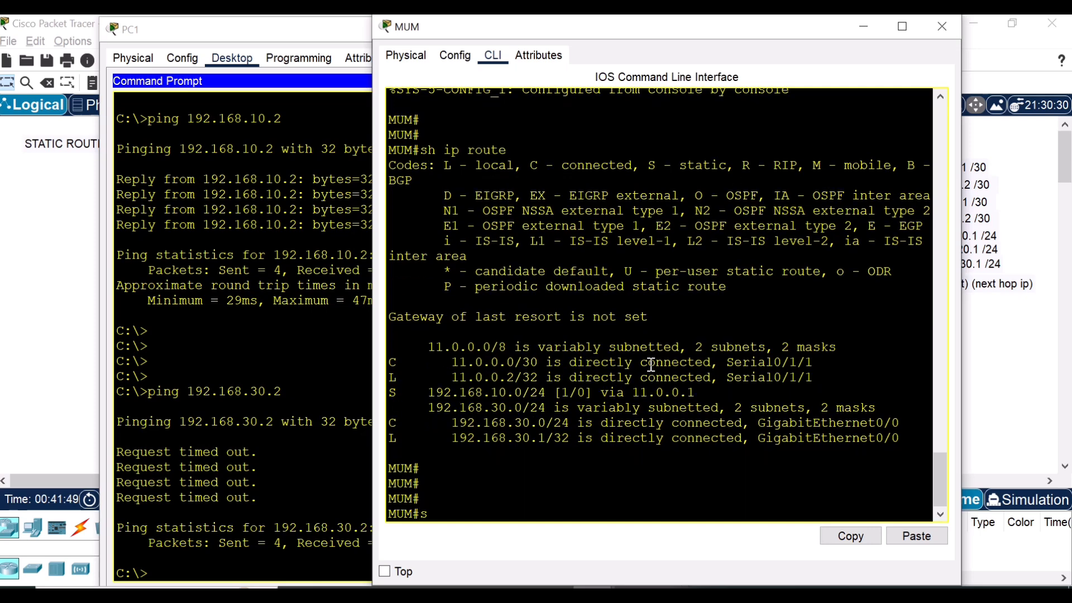
{"action": "type", "text": "h ip route"}
{"action": "key", "text": "Return"}
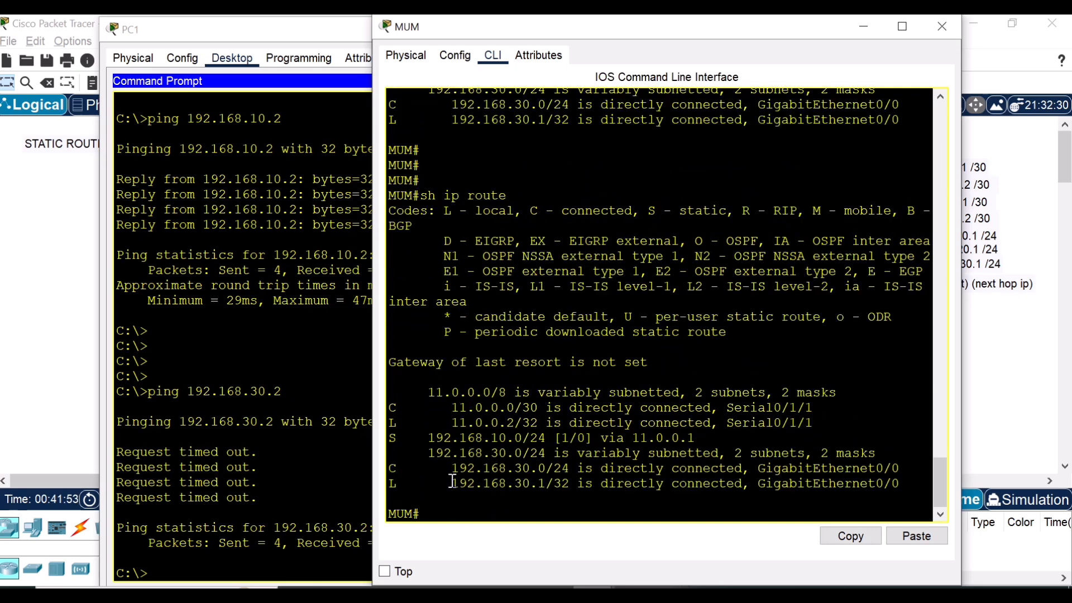
{"action": "left_click_drag", "start_coordinate": [452, 482], "coordinate": [549, 447]}
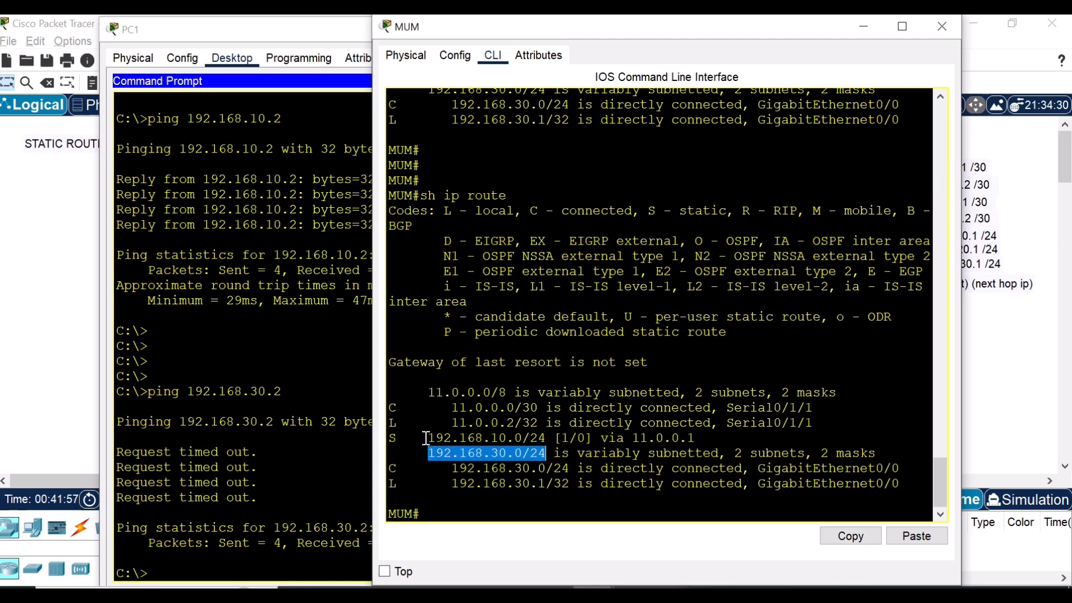
{"action": "left_click_drag", "start_coordinate": [426, 438], "coordinate": [549, 437]}
{"action": "left_click", "coordinate": [459, 512]}
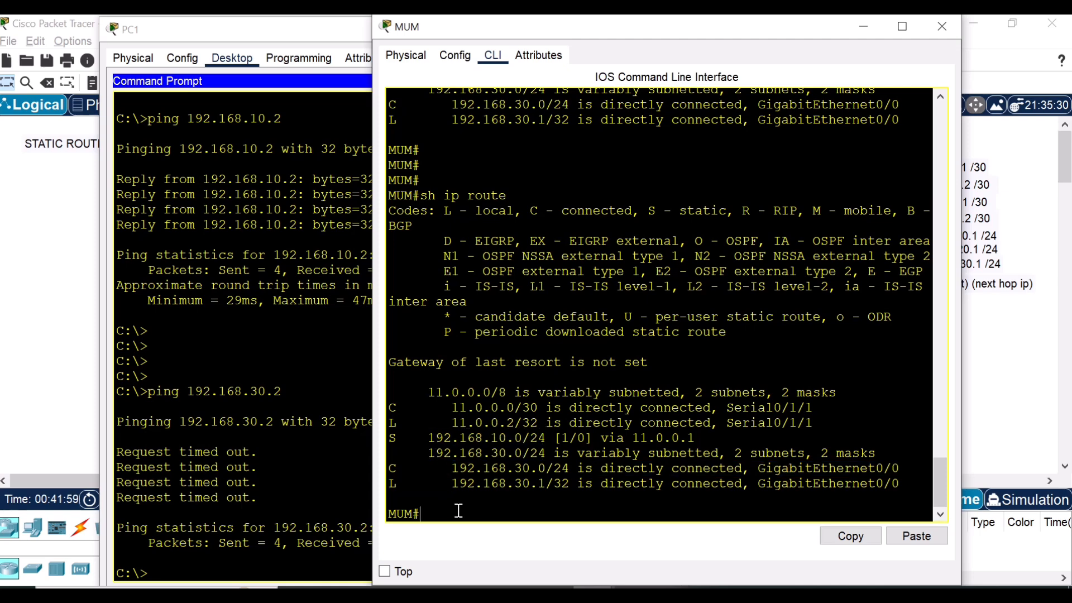
Enter global configuration mode on MUM with conf ter
{"action": "key", "text": "Return"}
{"action": "key", "text": "Return"}
{"action": "key", "text": "Return"}
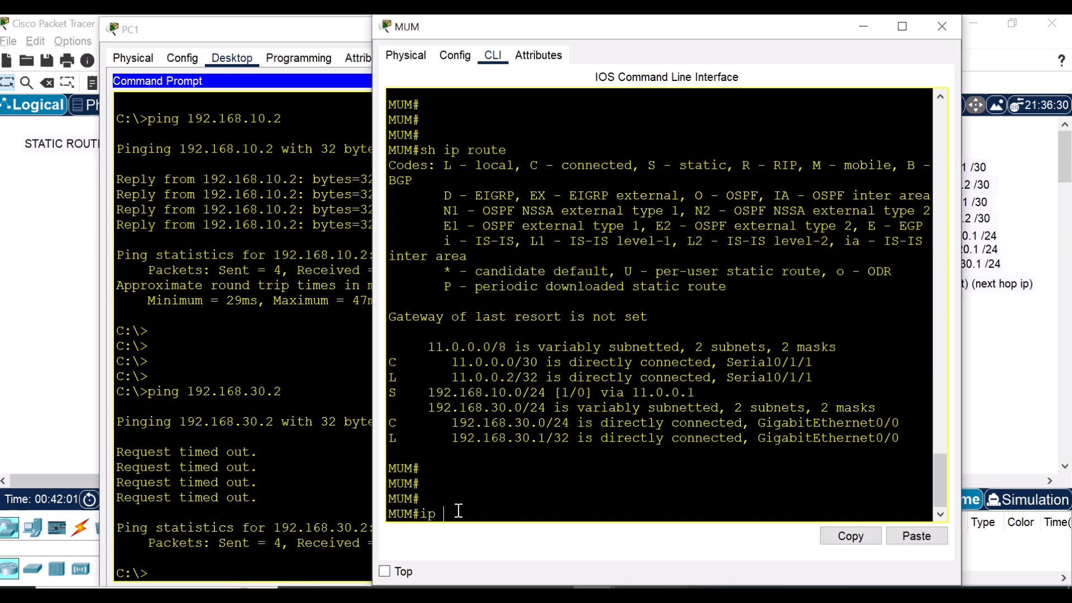
{"action": "type", "text": "ip route"}
{"action": "key", "text": "BackSpace"}
{"action": "key", "text": "BackSpace"}
{"action": "key", "text": "BackSpace"}
{"action": "key", "text": "BackSpace"}
{"action": "key", "text": "Return"}
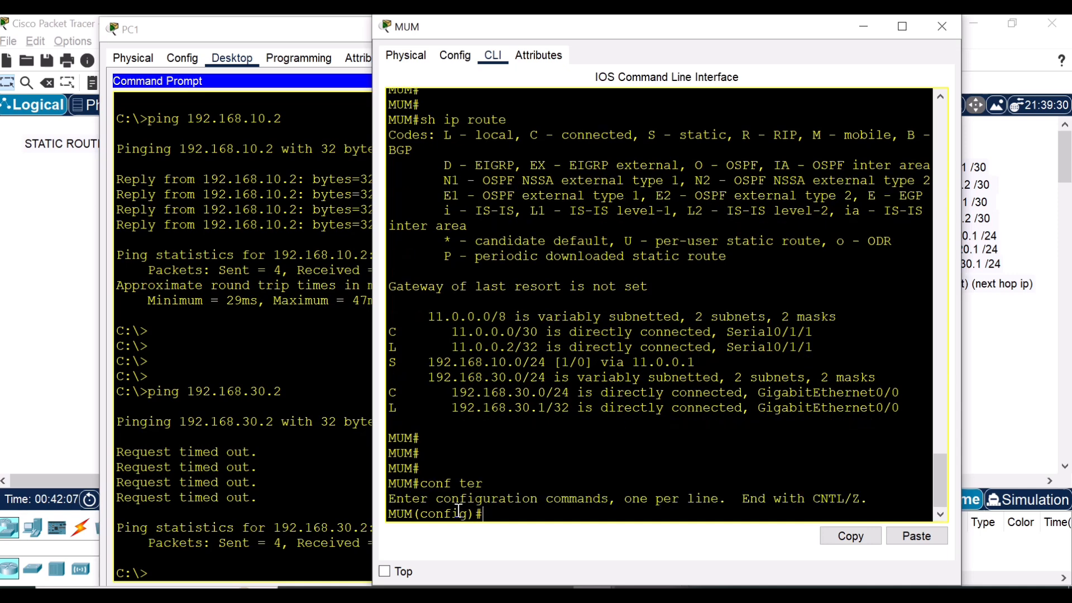
{"action": "key", "text": "Return"}
{"action": "key", "text": "Return"}
{"action": "key", "text": "Return"}
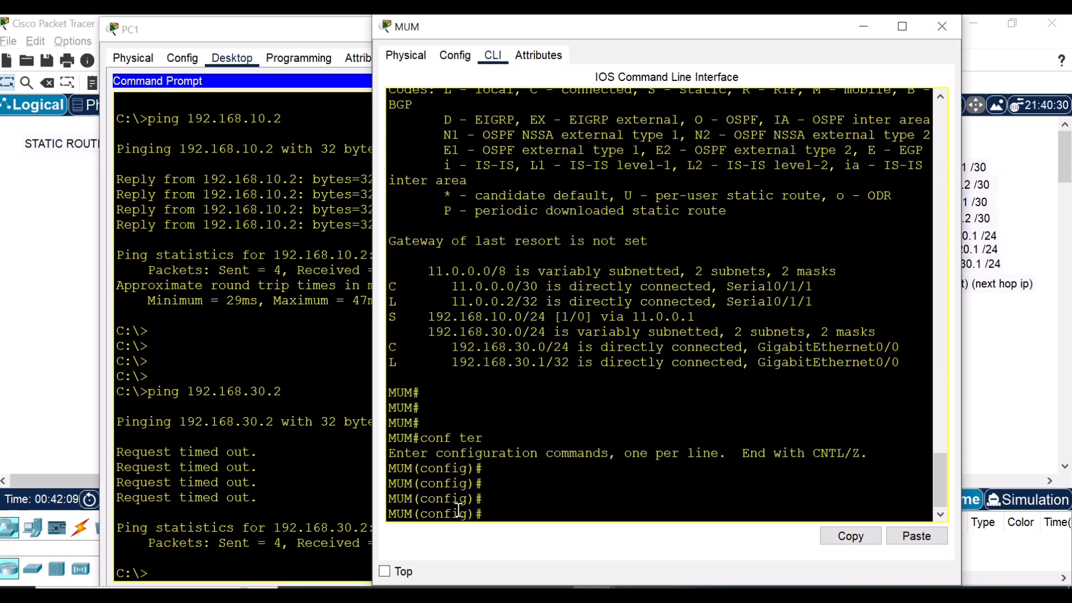
Add a static route on MUM to 192.168.20.0 255.255.255.0 via next hop 11.0.0.1, checking the next hop against the topology notes
{"action": "type", "text": "ip route 192.168.20.0 255.255.255.0"}
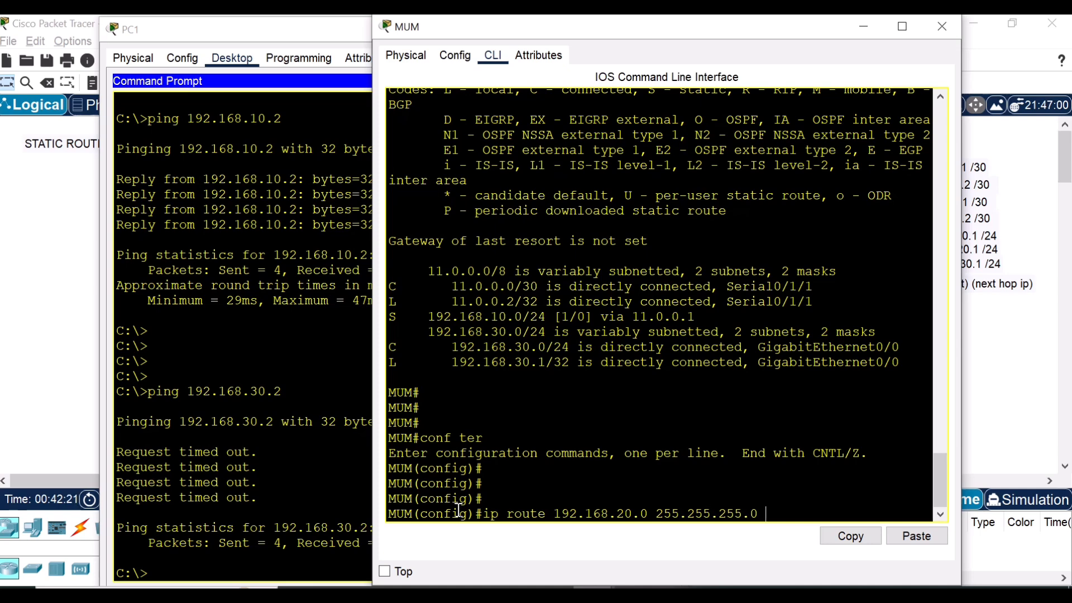
{"action": "key", "text": "alt+Tab"}
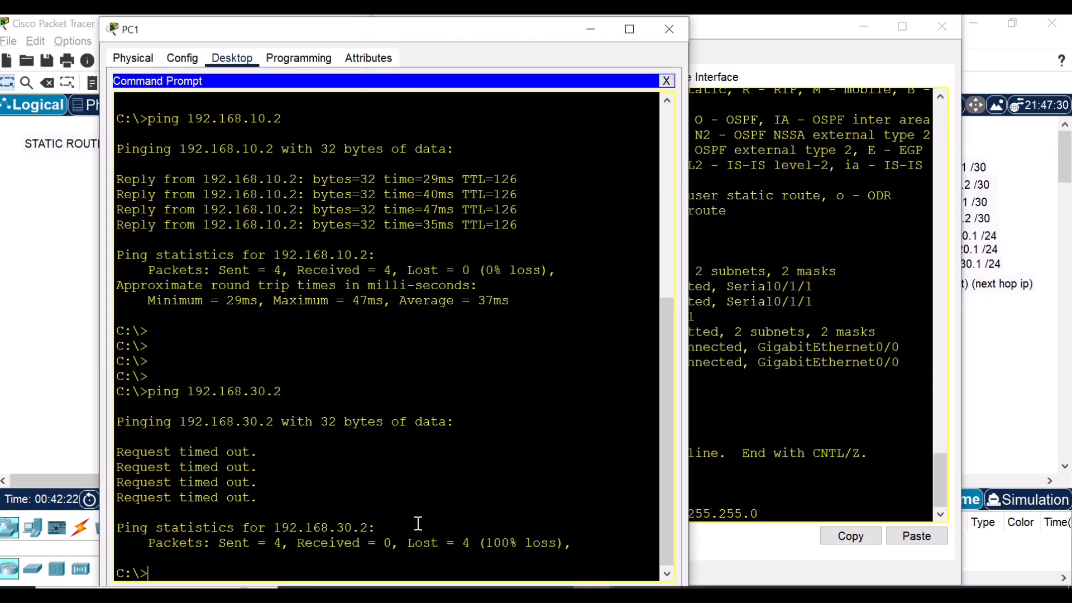
{"action": "key", "text": "alt+Tab"}
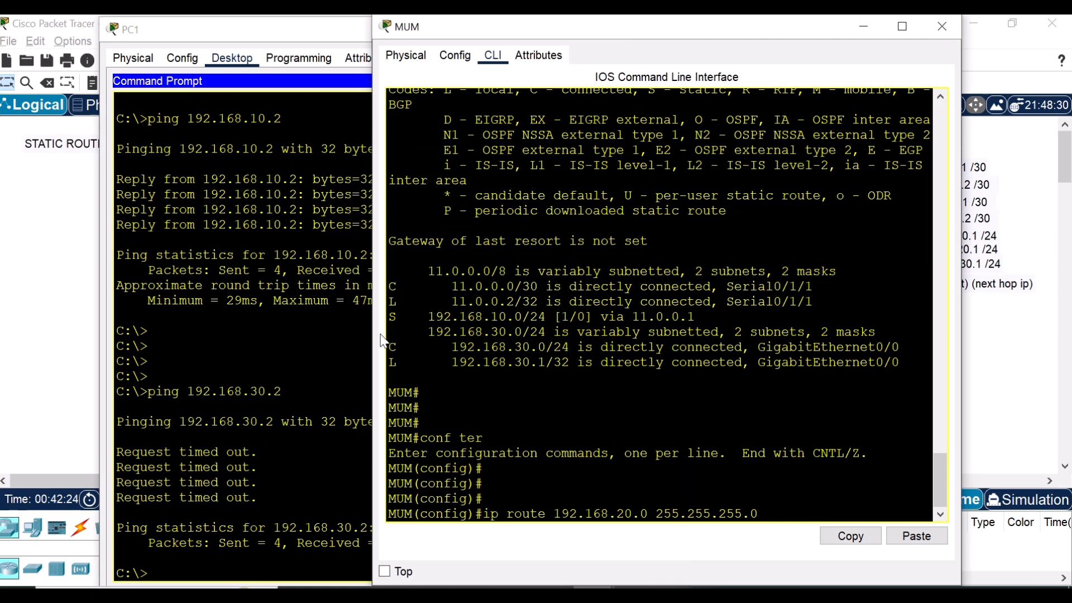
{"action": "key", "text": "alt+Tab"}
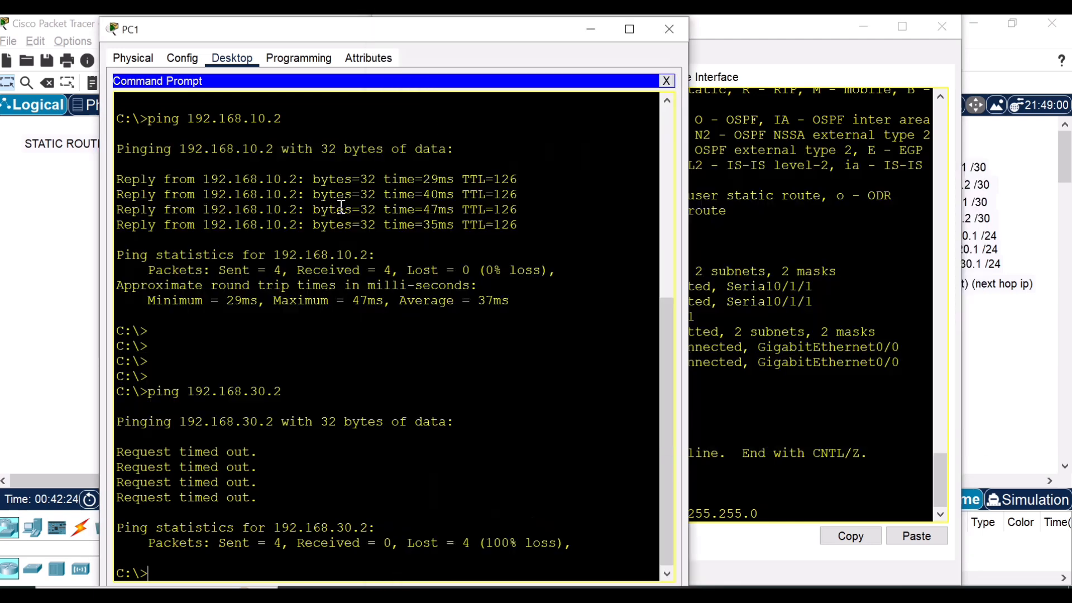
{"action": "left_click", "coordinate": [668, 24]}
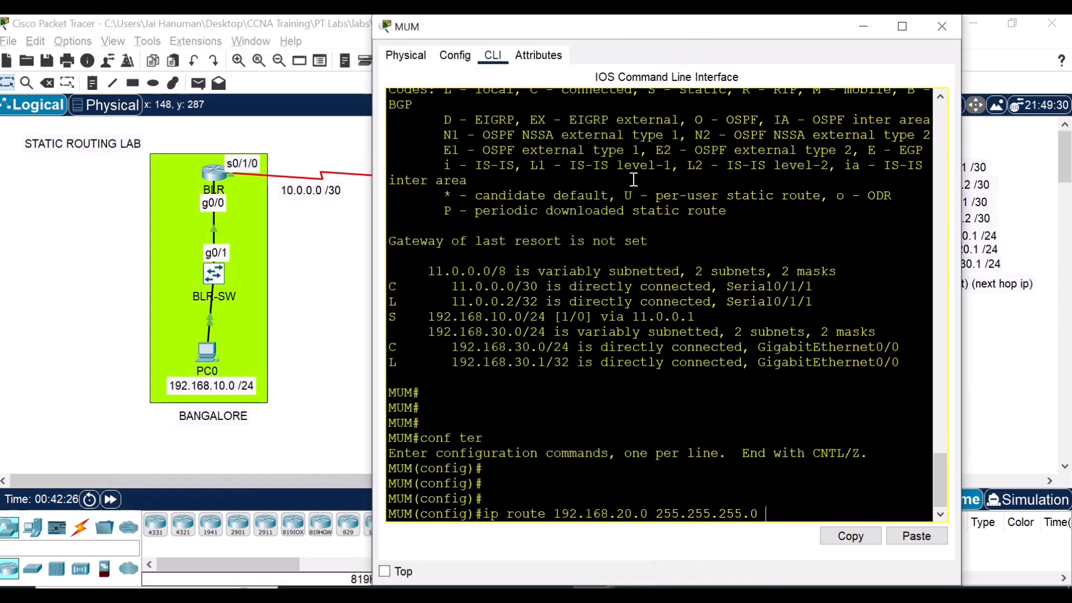
{"action": "left_click", "coordinate": [345, 360]}
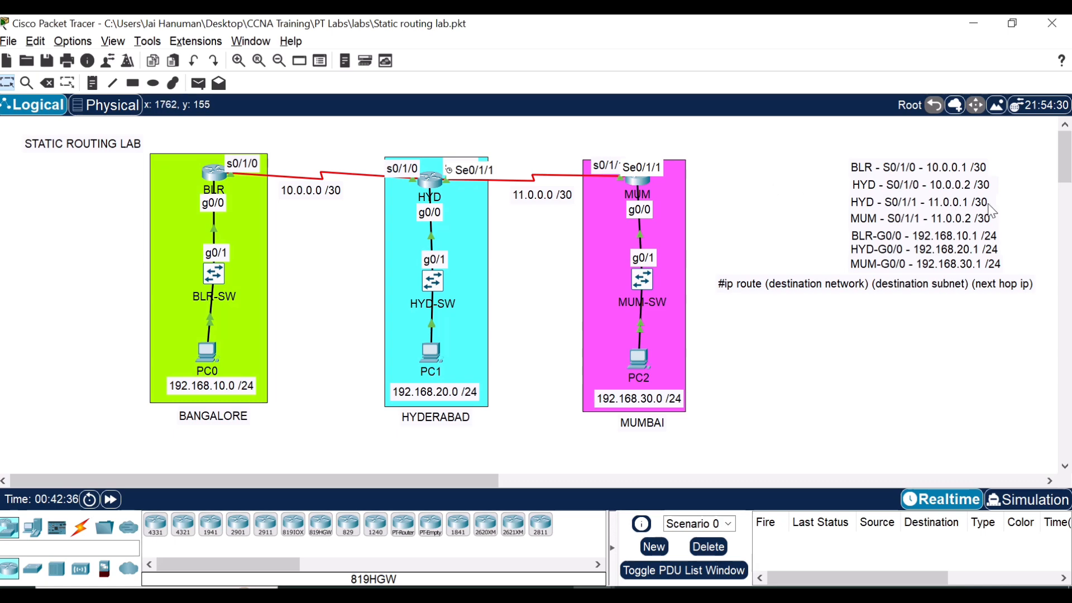
{"action": "key", "text": "alt+Tab"}
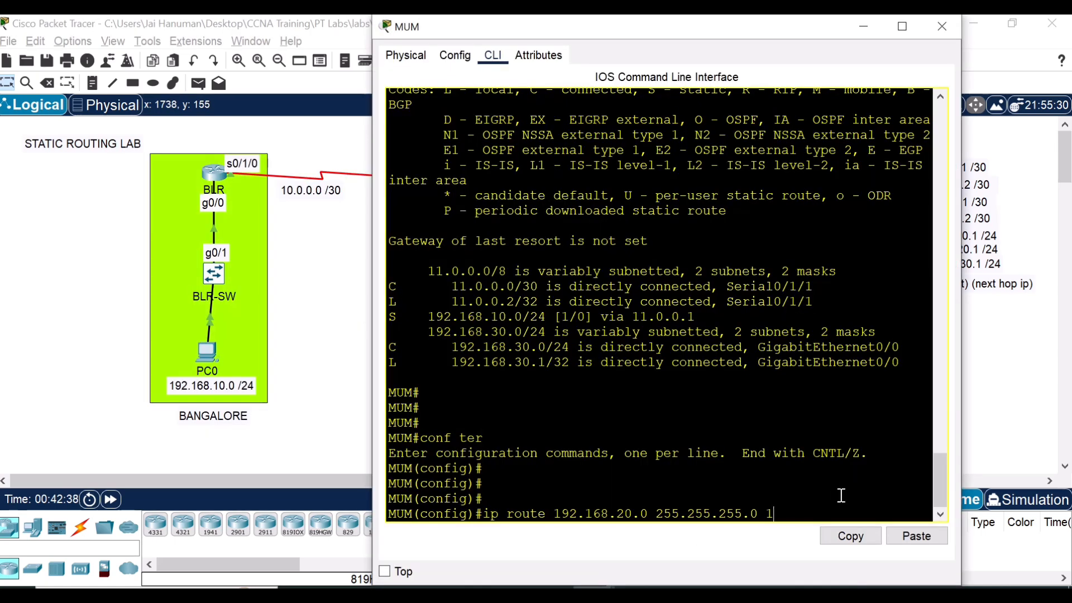
{"action": "type", "text": "0.1"}
{"action": "key", "text": "Return"}
{"action": "key", "text": "Return"}
{"action": "key", "text": "Return"}
{"action": "key", "text": "Return"}
{"action": "key", "text": "Return"}
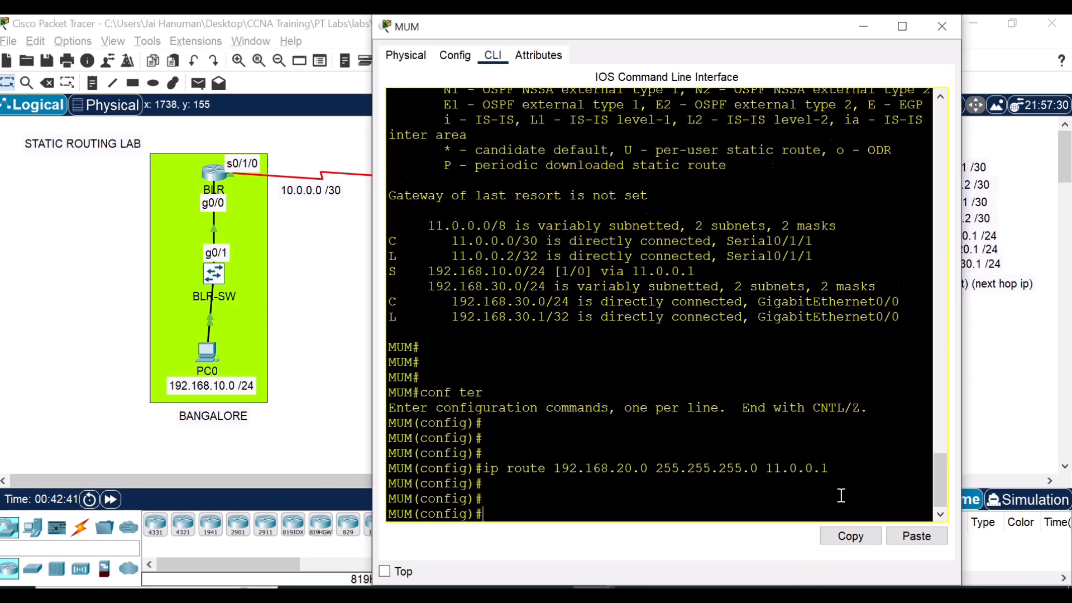
Close the PC0 command prompt window and the MUM router window to return to the topology
{"action": "left_click", "coordinate": [594, 595]}
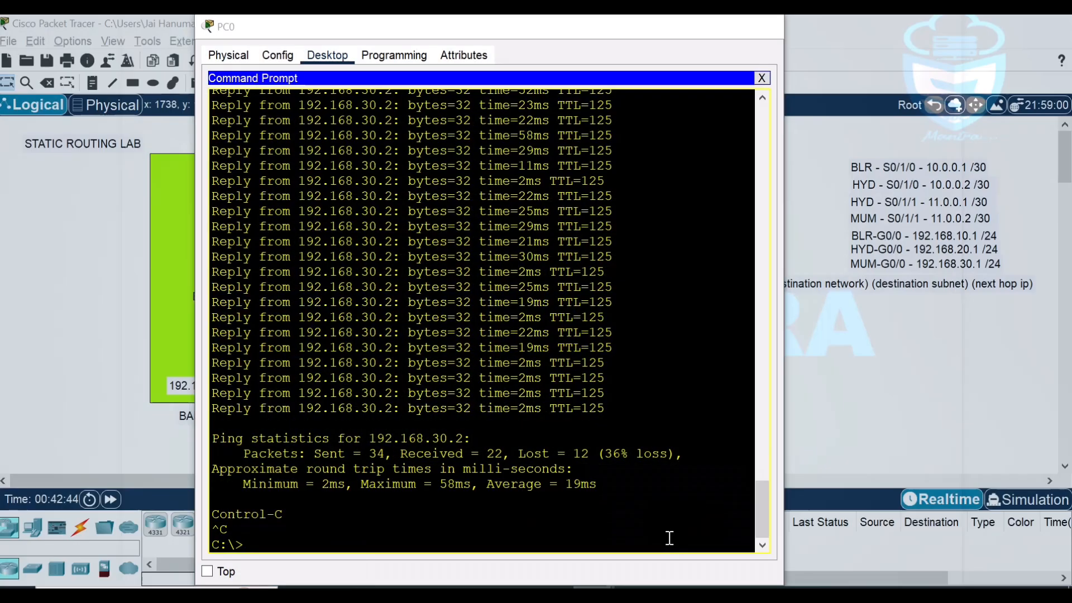
{"action": "left_click", "coordinate": [678, 536]}
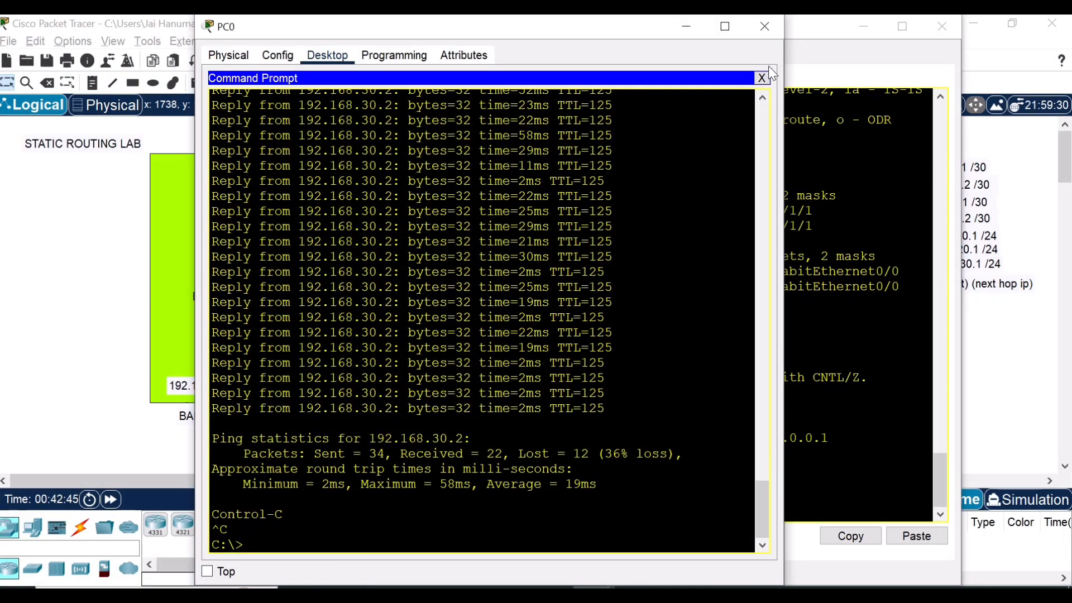
{"action": "left_click", "coordinate": [764, 30]}
{"action": "left_click", "coordinate": [942, 26]}
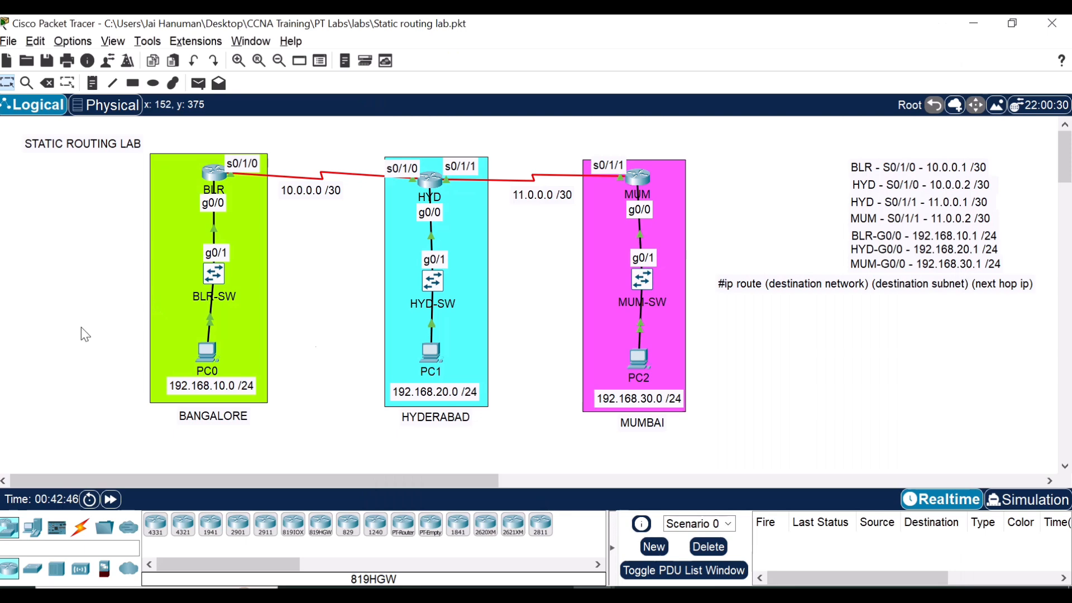
Repeat the ping to 192.168.30.2 from PC1's command prompt, then close the PC1 window
{"action": "left_click", "coordinate": [438, 357]}
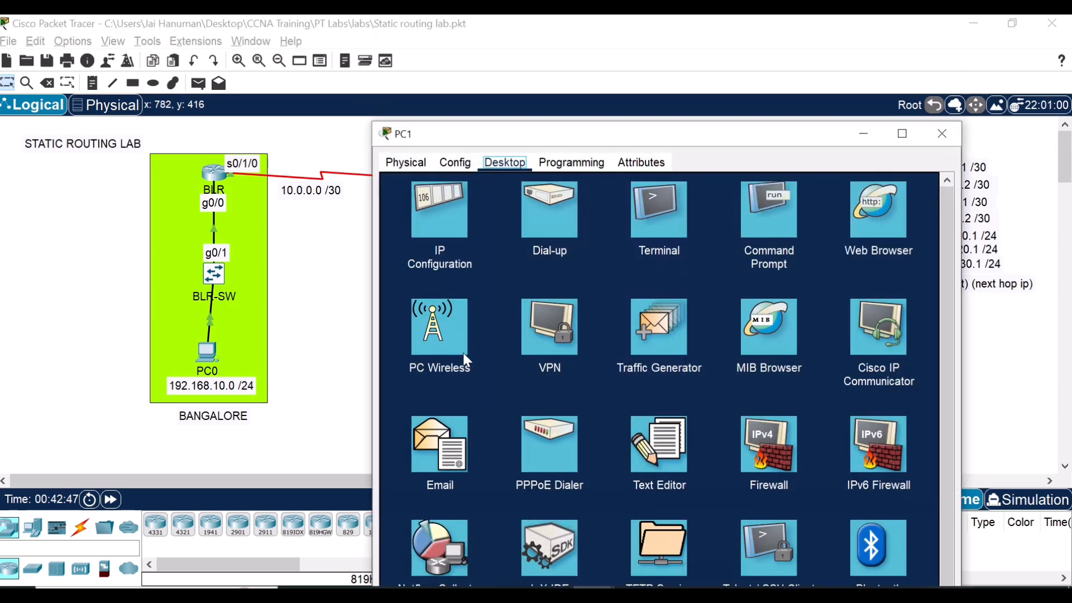
{"action": "left_click", "coordinate": [768, 212]}
{"action": "scroll", "coordinate": [765, 422], "scroll_direction": "down", "scroll_amount": 5}
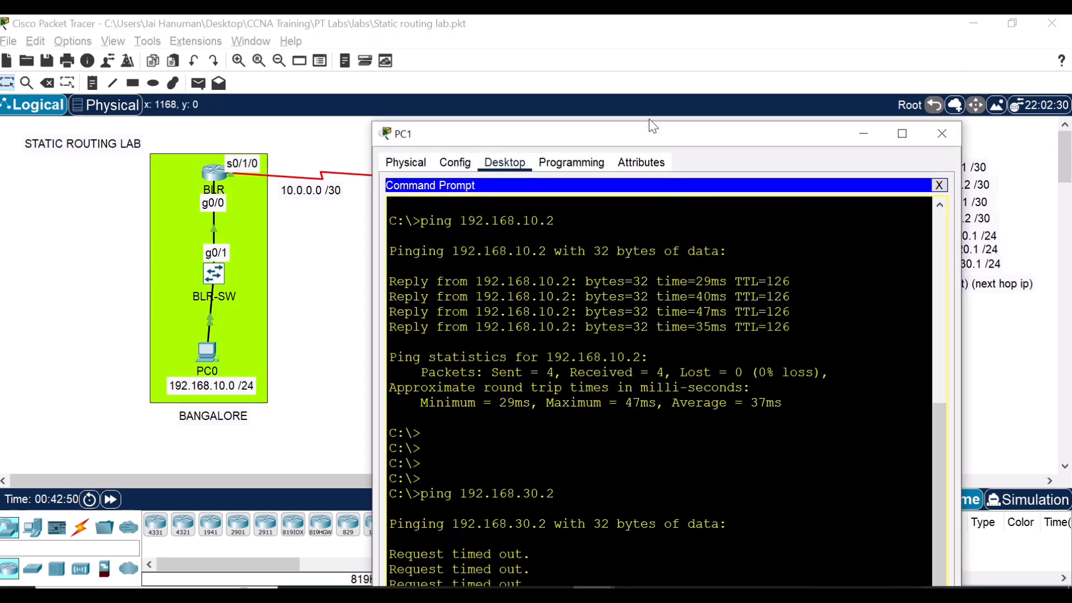
{"action": "left_click_drag", "start_coordinate": [651, 132], "coordinate": [504, 27]}
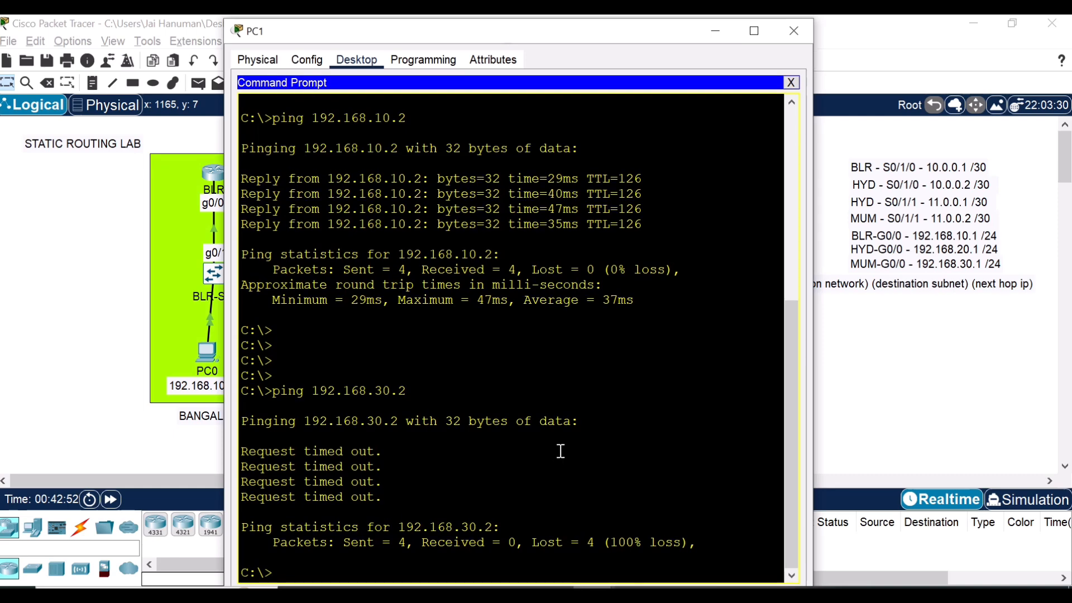
{"action": "key", "text": "Up"}
{"action": "key", "text": "Return"}
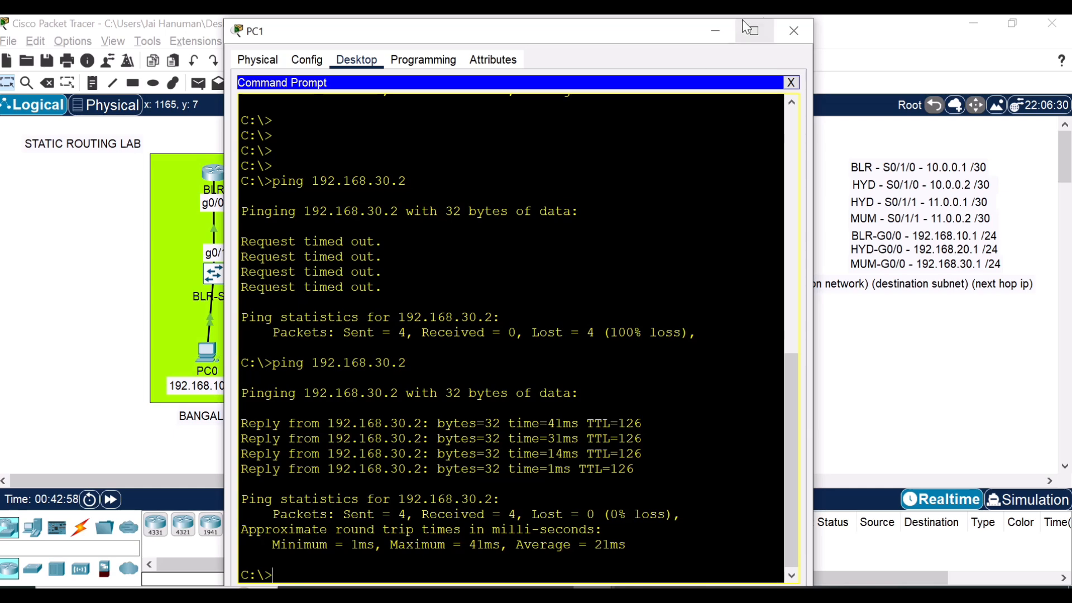
{"action": "left_click", "coordinate": [794, 30]}
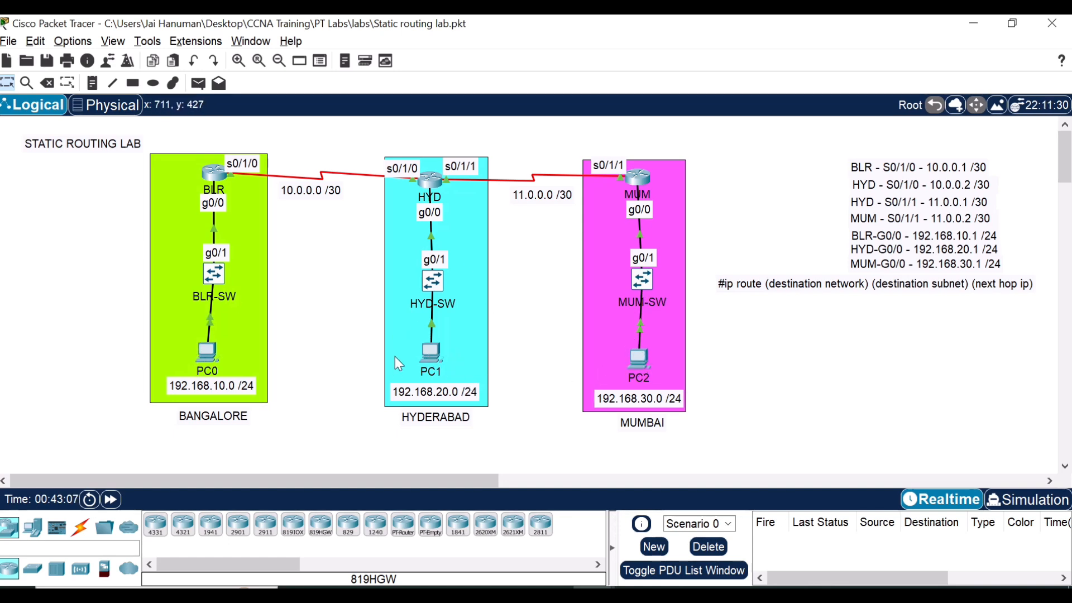
Display BLR's routing table in its command line with sh ip route
{"action": "left_click", "coordinate": [210, 351]}
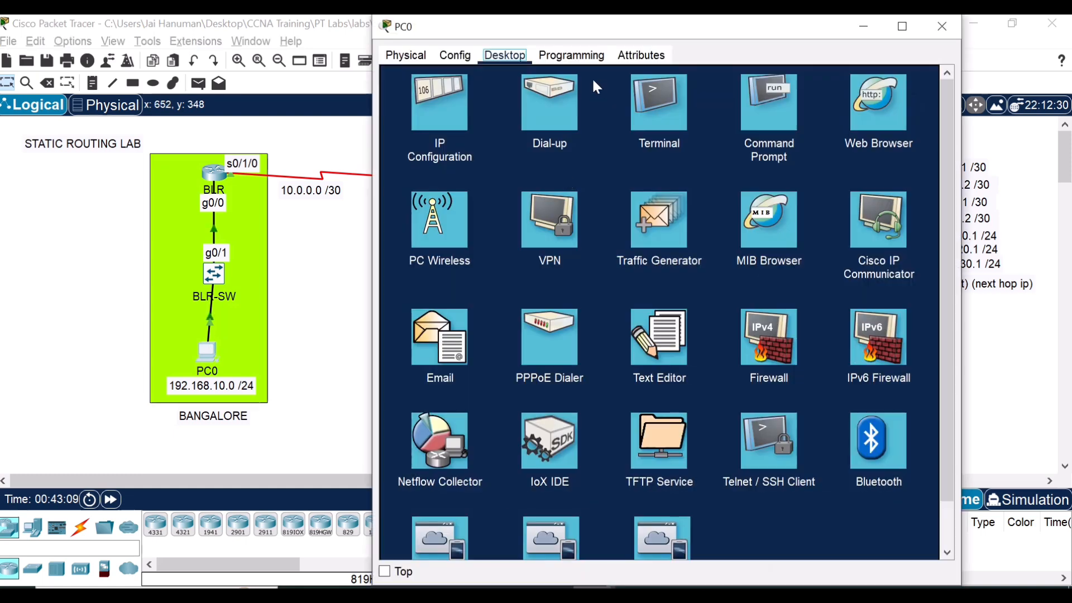
{"action": "left_click", "coordinate": [934, 29]}
{"action": "left_click", "coordinate": [212, 173]}
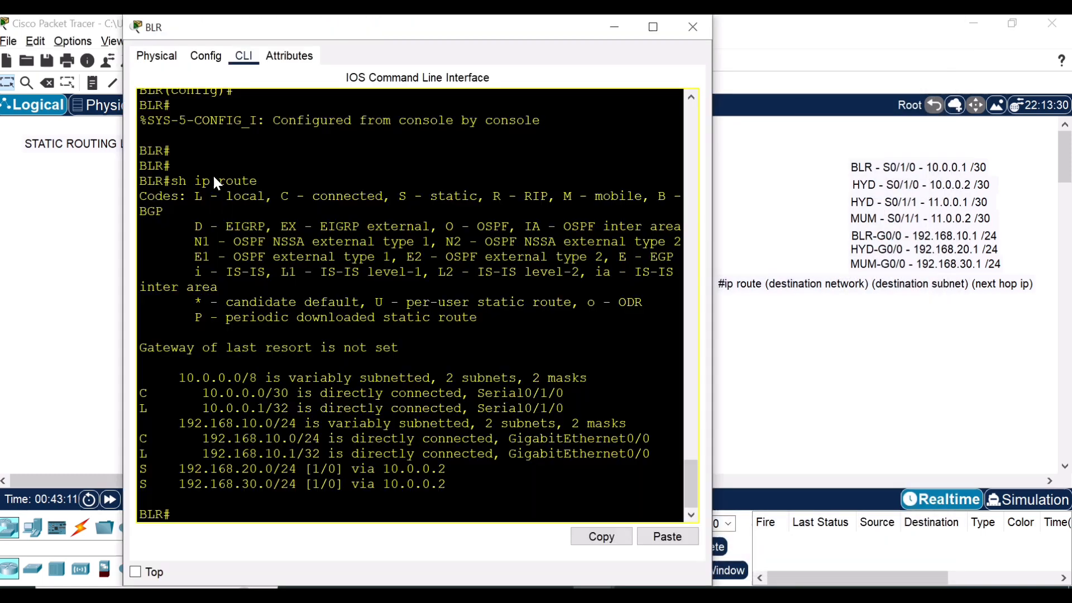
{"action": "key", "text": "Return"}
{"action": "key", "text": "Return"}
{"action": "key", "text": "Return"}
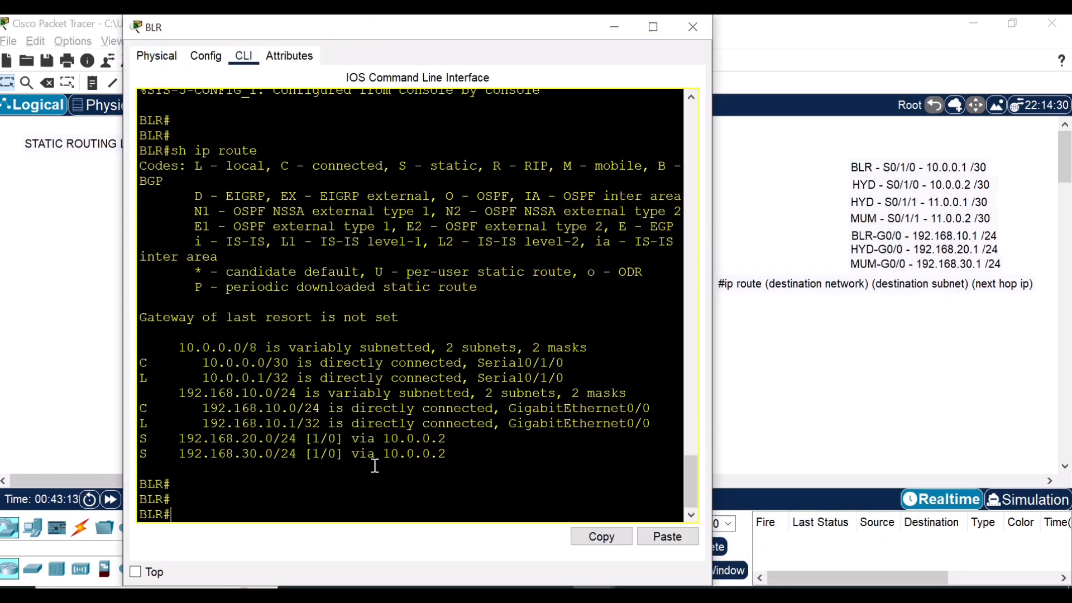
{"action": "type", "text": "sh ip r"}
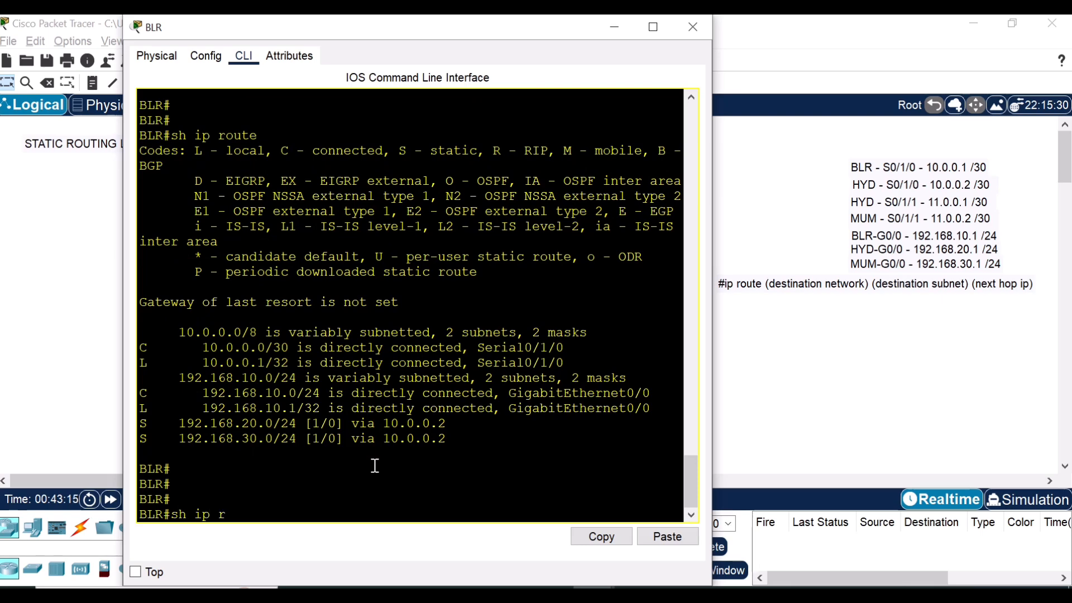
{"action": "type", "text": "oute"}
{"action": "key", "text": "Return"}
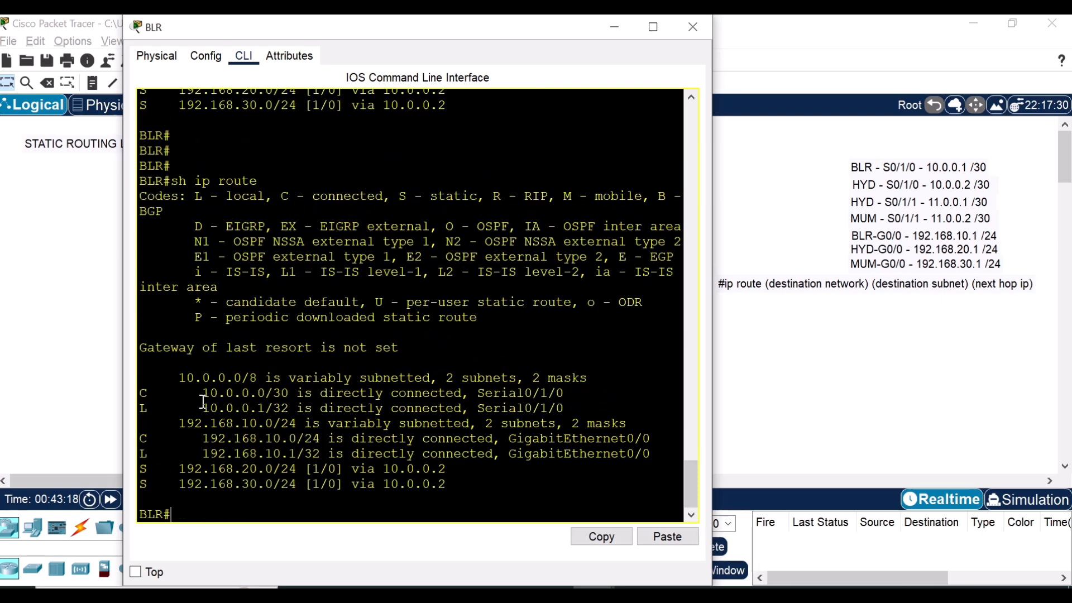
Examine the connected and local entries in BLR's routing table, plus the static routes to 192.168.20.0/24 and 192.168.30.0/24 with their next hops
{"action": "left_click_drag", "start_coordinate": [202, 394], "coordinate": [288, 393]}
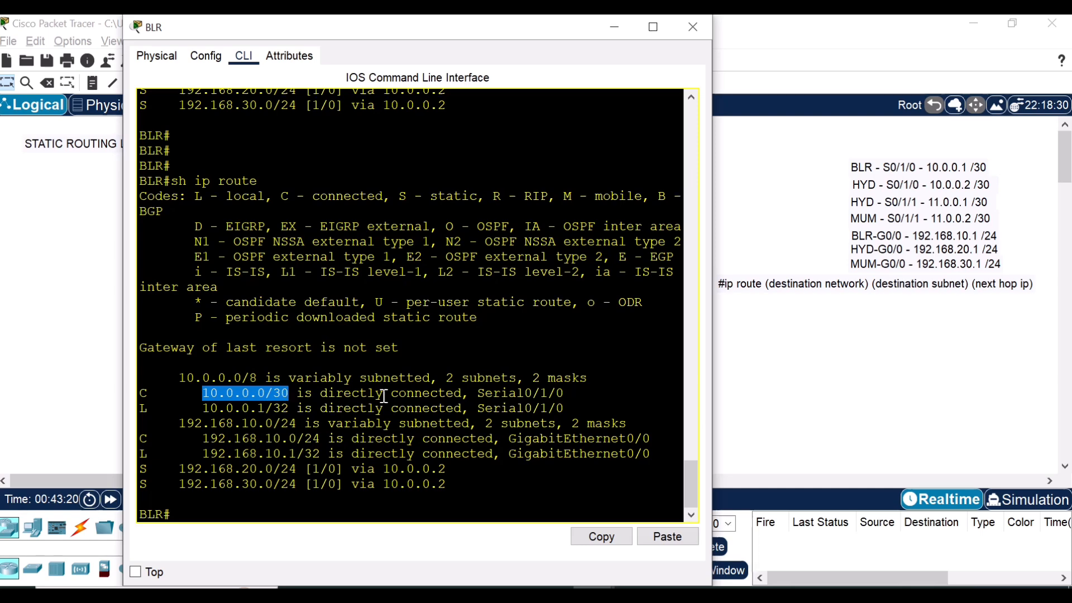
{"action": "left_click", "coordinate": [522, 396]}
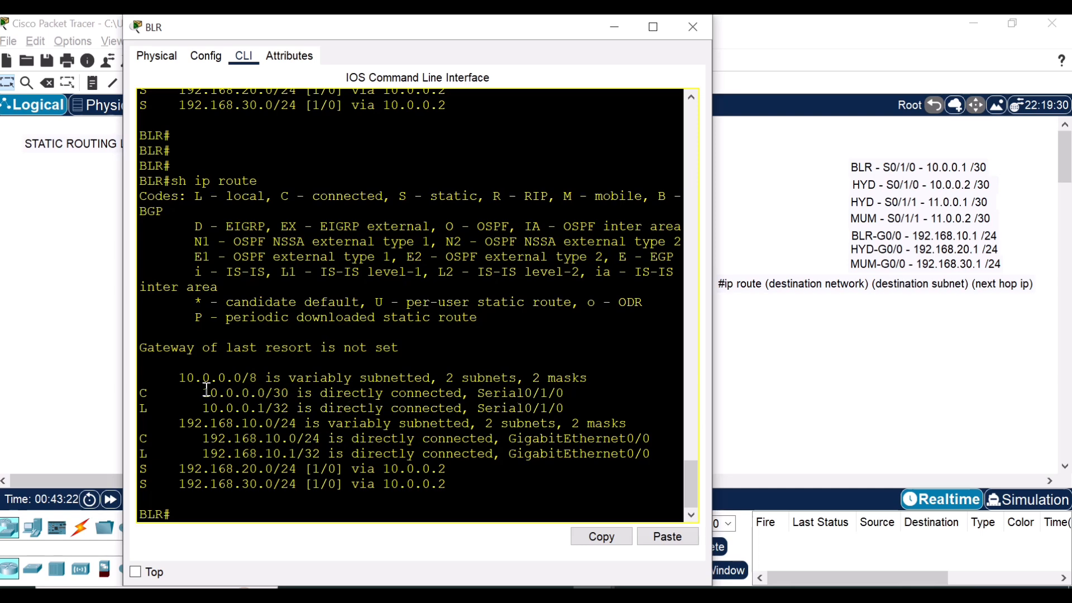
{"action": "left_click_drag", "start_coordinate": [207, 391], "coordinate": [289, 394]}
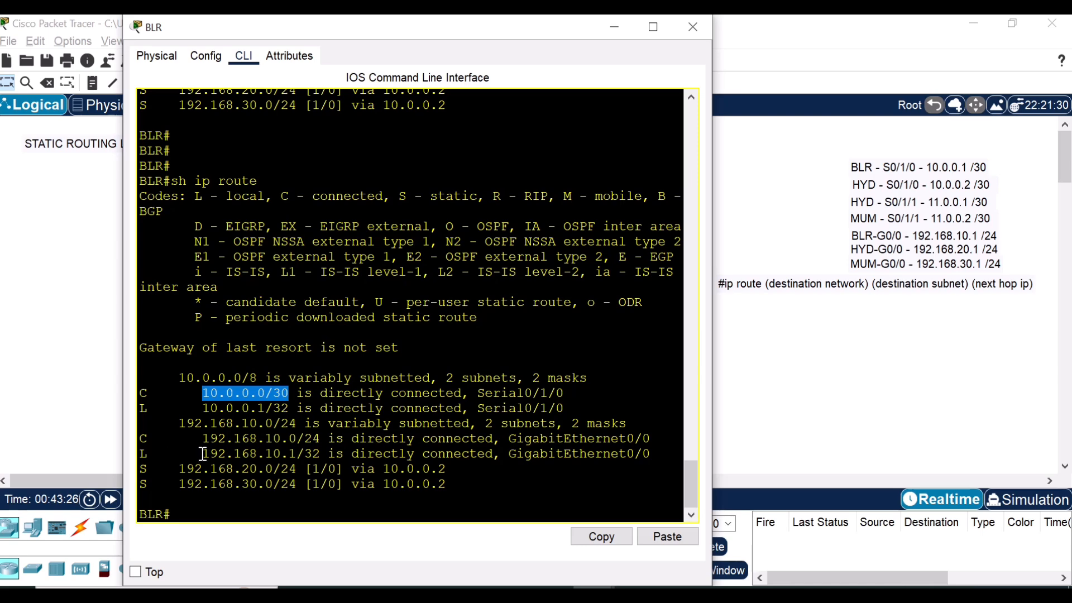
{"action": "left_click_drag", "start_coordinate": [203, 454], "coordinate": [295, 452]}
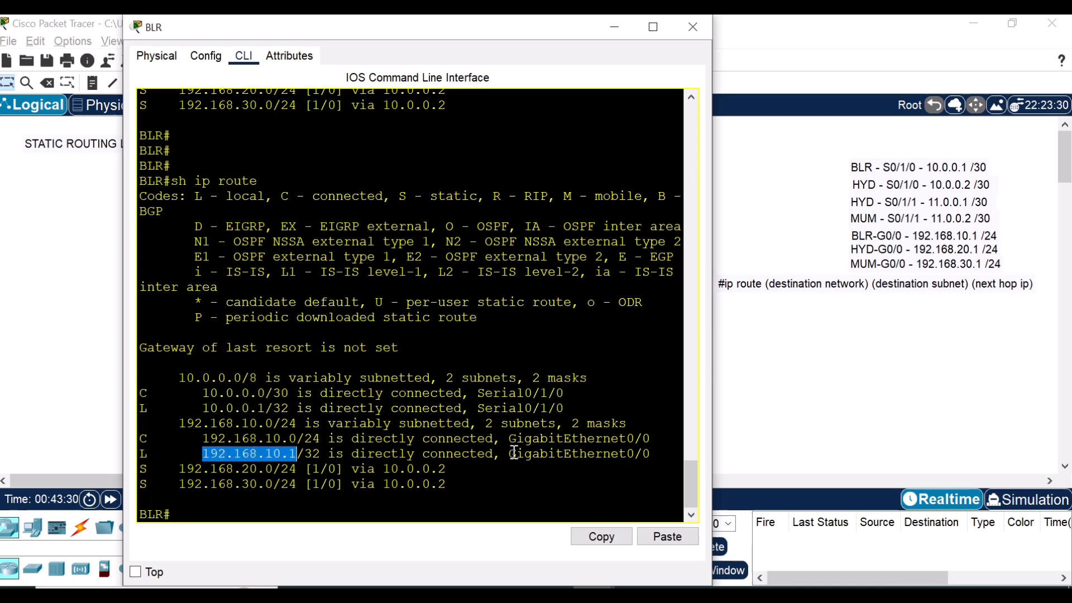
{"action": "left_click_drag", "start_coordinate": [511, 454], "coordinate": [651, 455]}
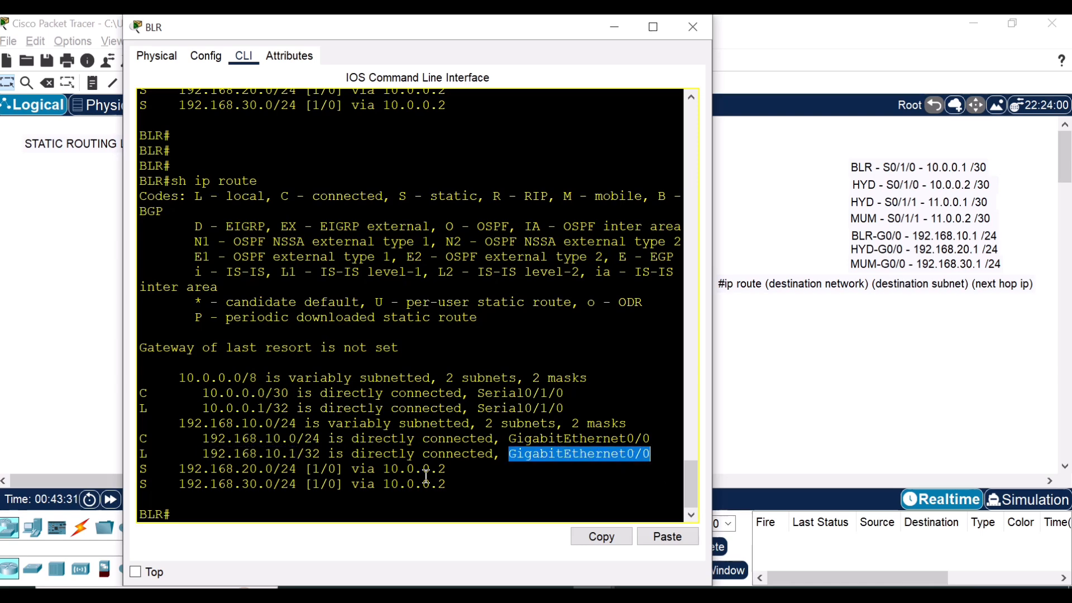
{"action": "left_click_drag", "start_coordinate": [204, 453], "coordinate": [294, 454]}
{"action": "left_click", "coordinate": [203, 440]}
{"action": "left_click_drag", "start_coordinate": [204, 439], "coordinate": [304, 438]}
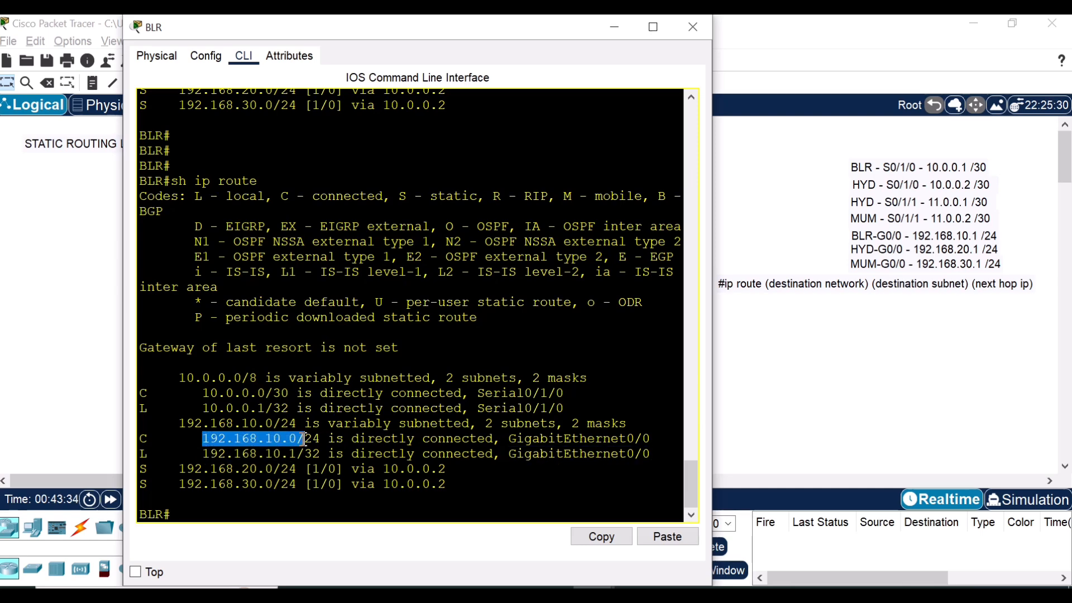
{"action": "left_click", "coordinate": [180, 468]}
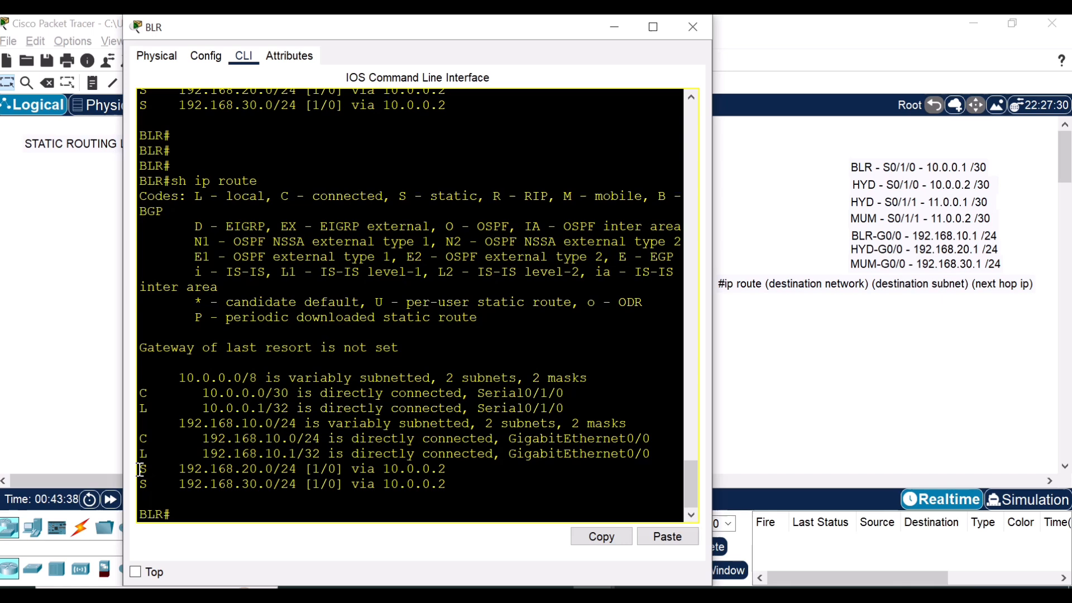
{"action": "left_click_drag", "start_coordinate": [177, 468], "coordinate": [452, 469]}
{"action": "left_click", "coordinate": [565, 475]}
{"action": "left_click_drag", "start_coordinate": [173, 483], "coordinate": [275, 484]}
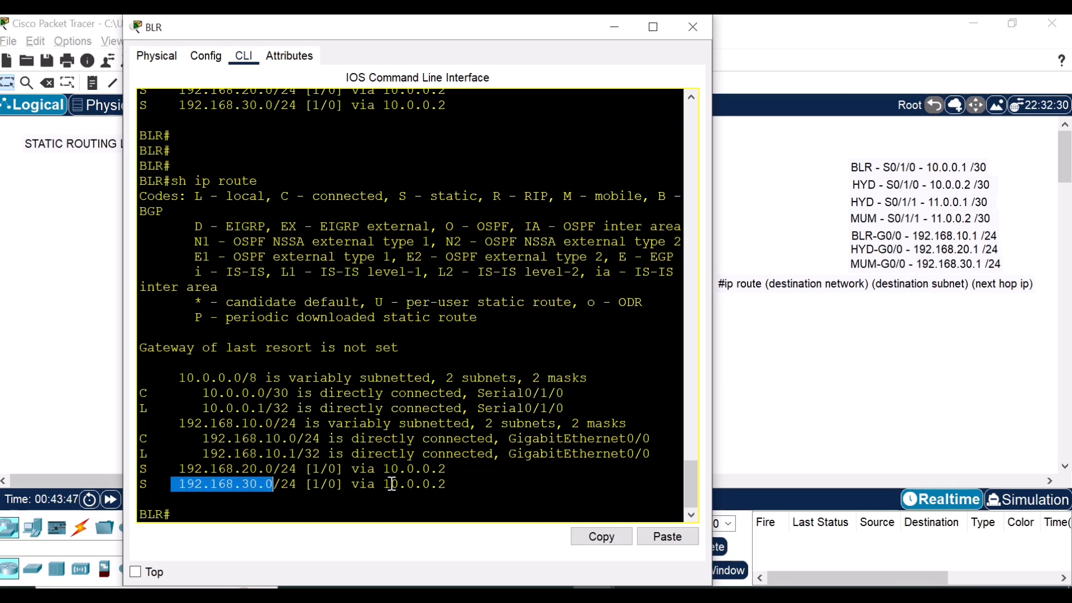
{"action": "left_click_drag", "start_coordinate": [377, 484], "coordinate": [459, 489]}
{"action": "left_click", "coordinate": [517, 479]}
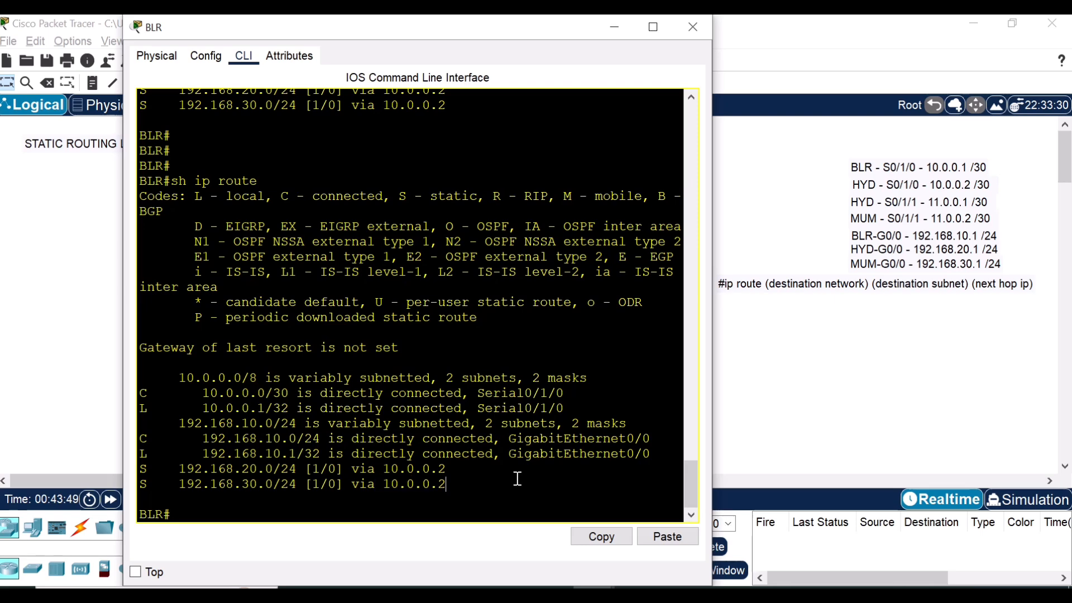
Check the destination and next hop of BLR's static route to 192.168.20.0/24 once more, then close the BLR window
{"action": "key", "text": "Return"}
{"action": "key", "text": "Return"}
{"action": "key", "text": "Return"}
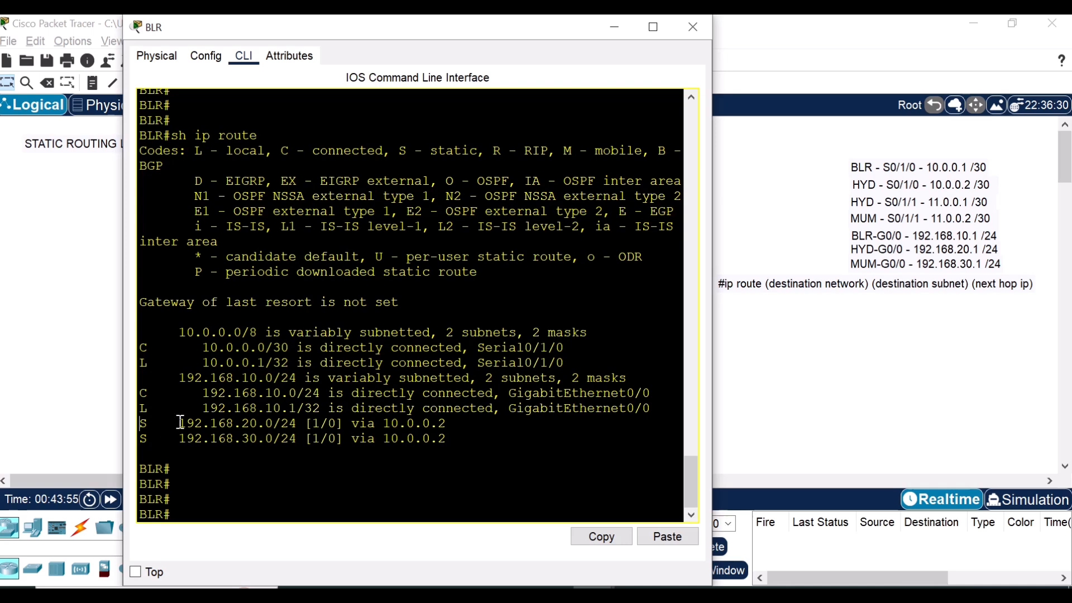
{"action": "left_click_drag", "start_coordinate": [181, 422], "coordinate": [297, 423]}
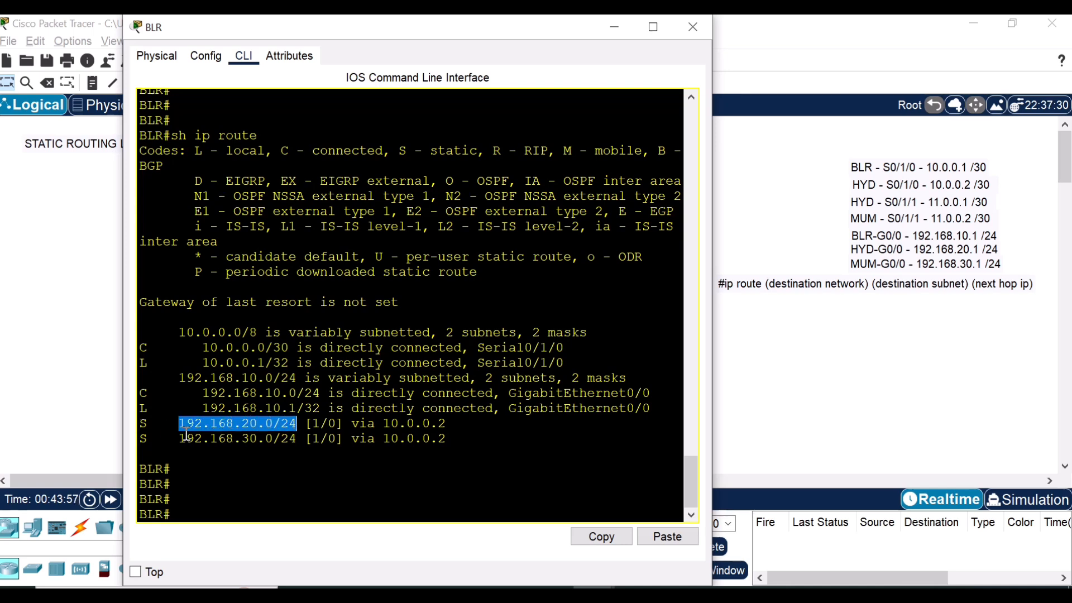
{"action": "left_click_drag", "start_coordinate": [384, 423], "coordinate": [453, 424]}
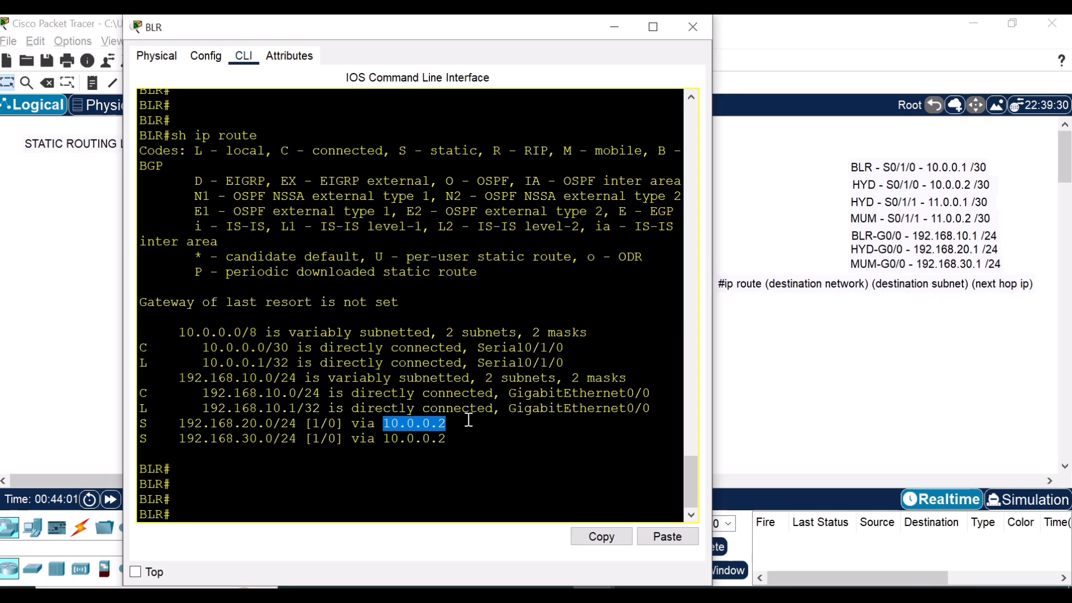
{"action": "left_click", "coordinate": [693, 27]}
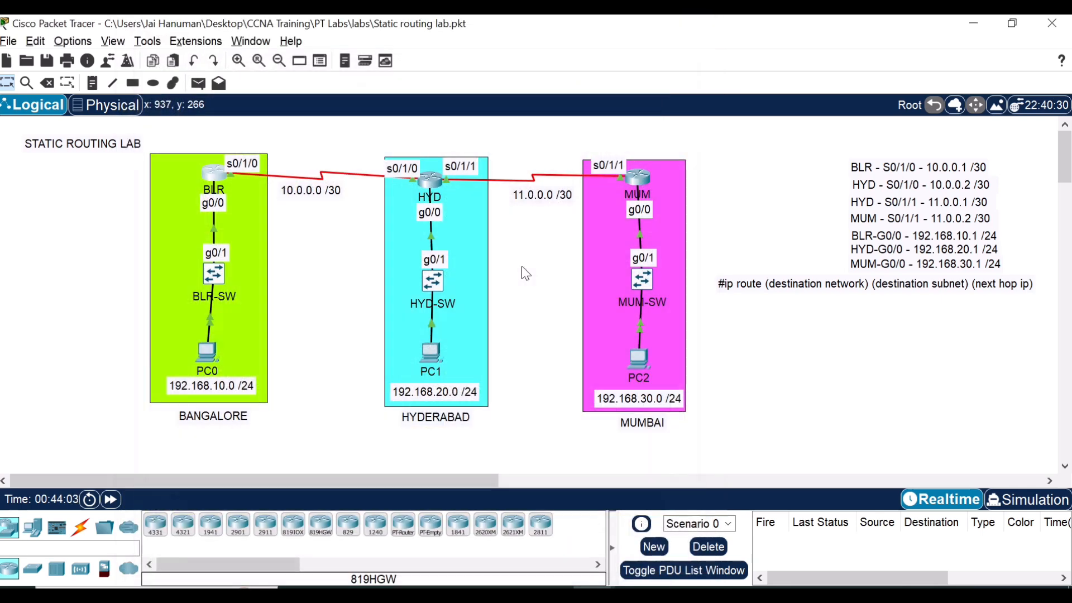
Display the HYD router's routing table in its command line with sh ip route
{"action": "left_click", "coordinate": [434, 179]}
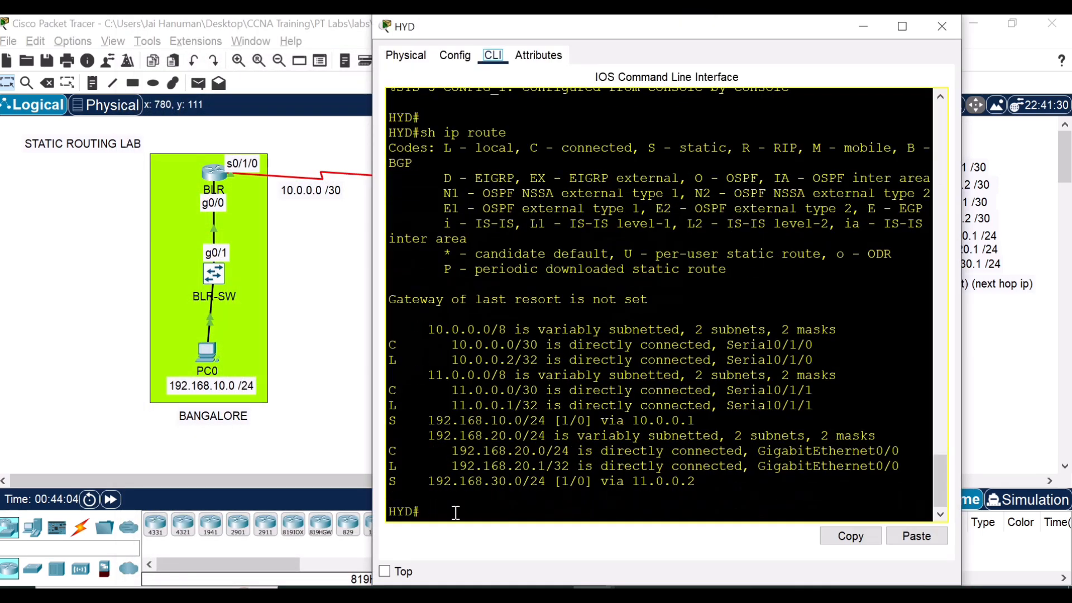
{"action": "key", "text": "Return"}
{"action": "key", "text": "Return"}
{"action": "key", "text": "Return"}
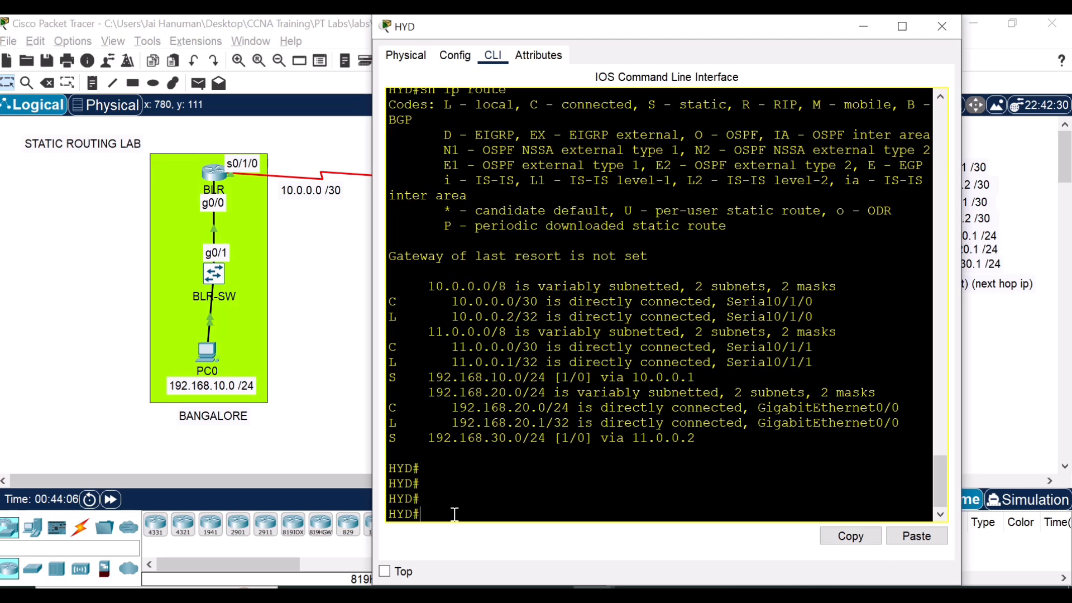
{"action": "type", "text": "sh ip route"}
{"action": "key", "text": "Return"}
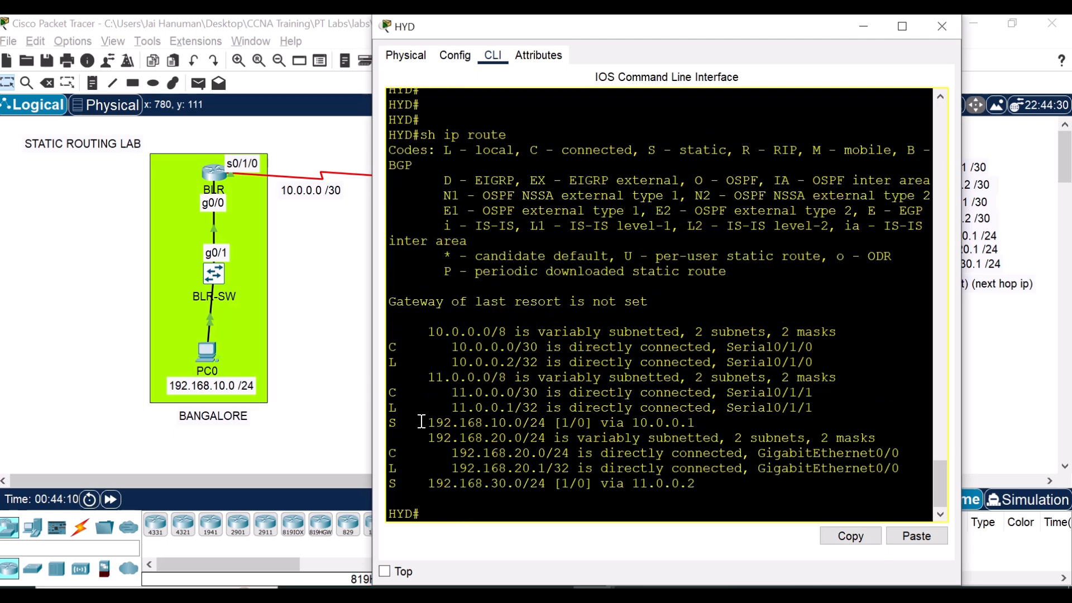
Examine HYD's static routes to 192.168.10.0/24 and 192.168.30.0/24 and its connected 192.168.20.0/24 entries, then close the HYD window
{"action": "left_click_drag", "start_coordinate": [422, 421], "coordinate": [699, 423]}
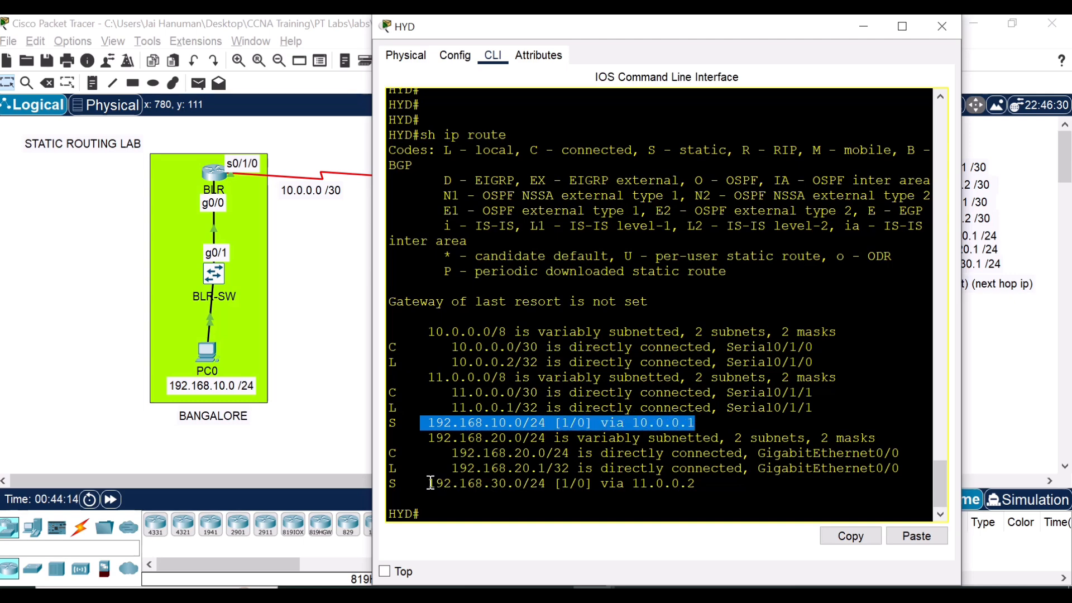
{"action": "left_click_drag", "start_coordinate": [430, 483], "coordinate": [698, 483]}
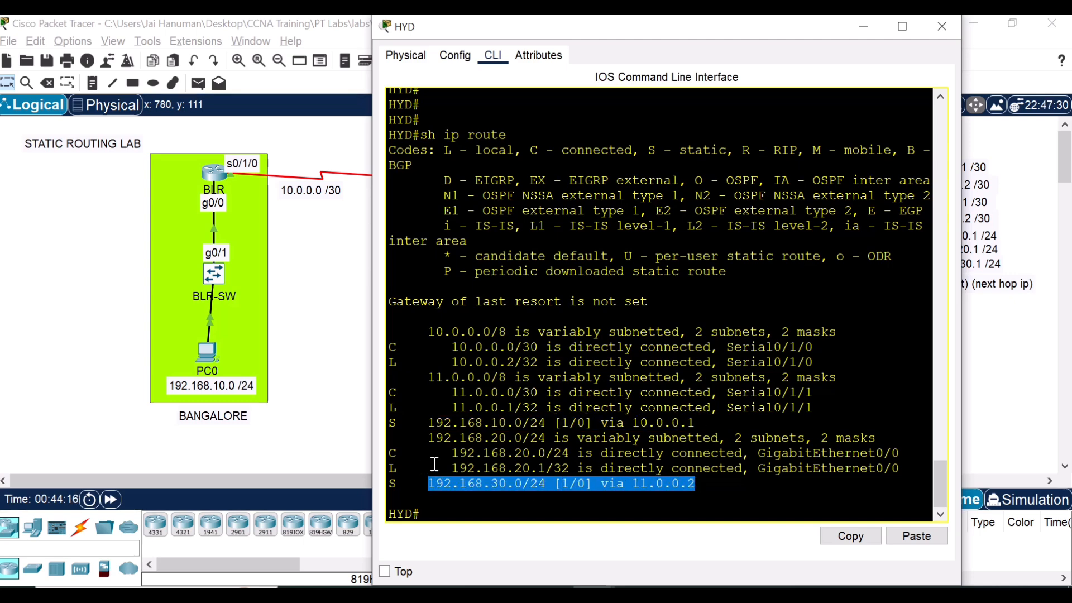
{"action": "left_click_drag", "start_coordinate": [450, 453], "coordinate": [782, 461]}
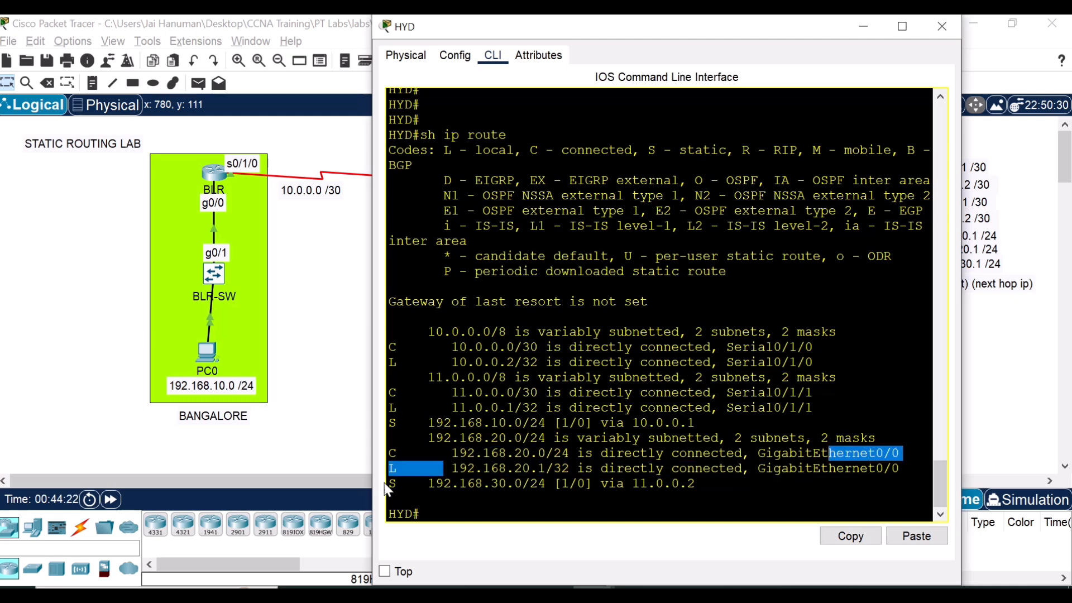
{"action": "left_click_drag", "start_coordinate": [387, 484], "coordinate": [698, 484]}
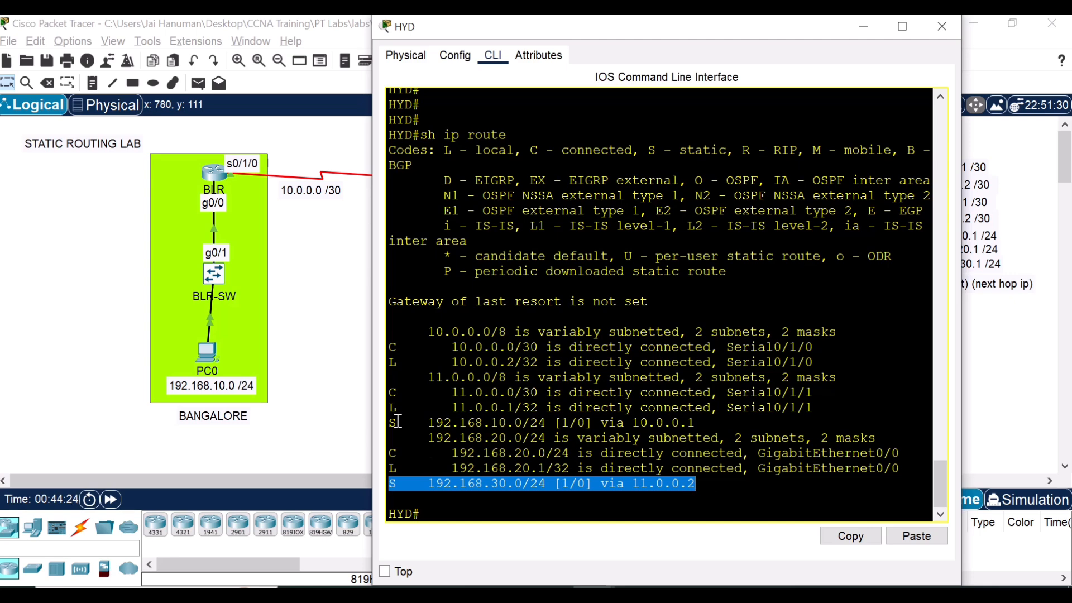
{"action": "left_click_drag", "start_coordinate": [391, 423], "coordinate": [705, 426]}
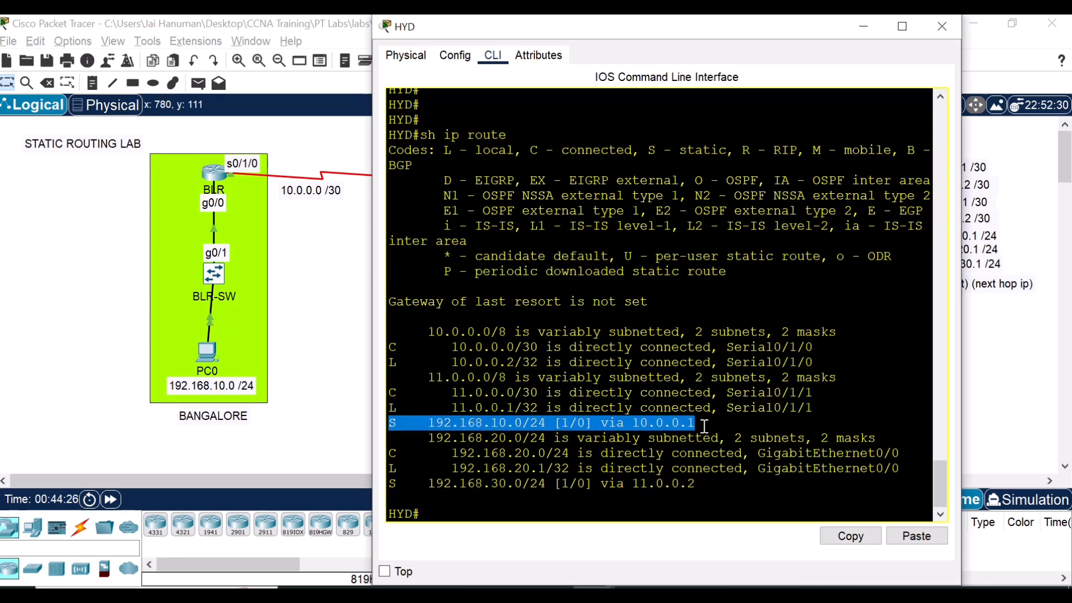
{"action": "left_click", "coordinate": [944, 27]}
Leave configuration mode on the MUM router and display its routing table with sh ip route
{"action": "left_click", "coordinate": [637, 185]}
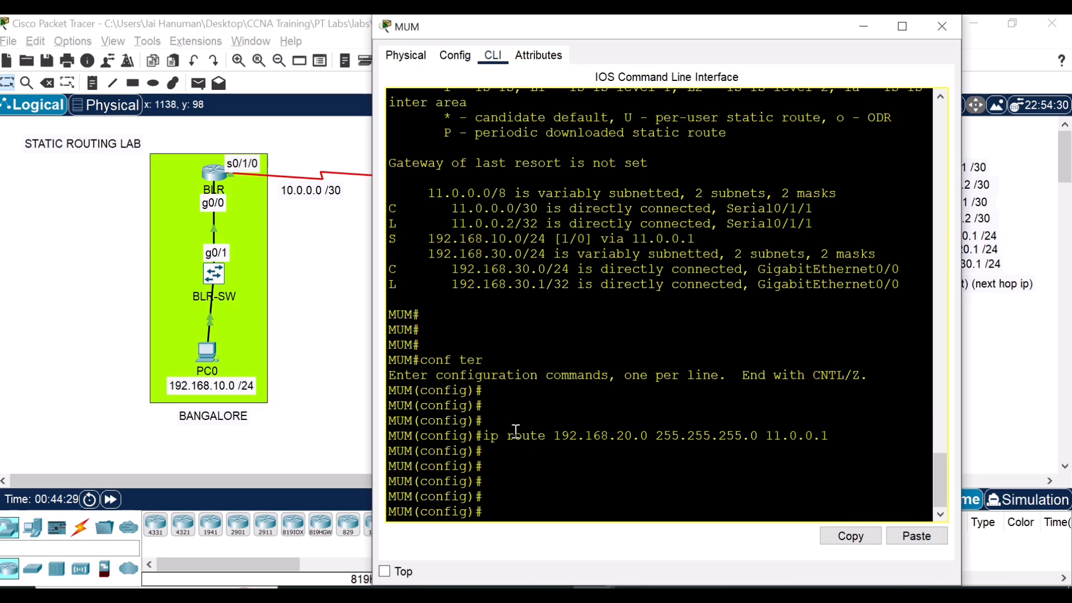
{"action": "key", "text": "ctrl+z"}
{"action": "key", "text": "Return"}
{"action": "key", "text": "Return"}
{"action": "type", "text": "s"}
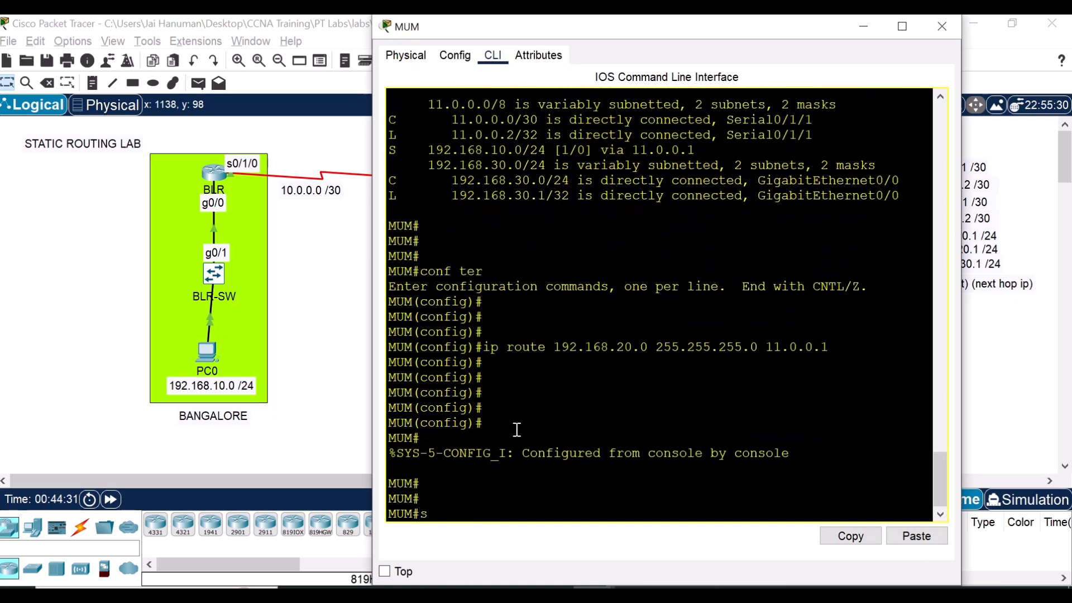
{"action": "type", "text": "h ip route"}
{"action": "key", "text": "Return"}
{"action": "key", "text": "Return"}
{"action": "key", "text": "Return"}
{"action": "key", "text": "Return"}
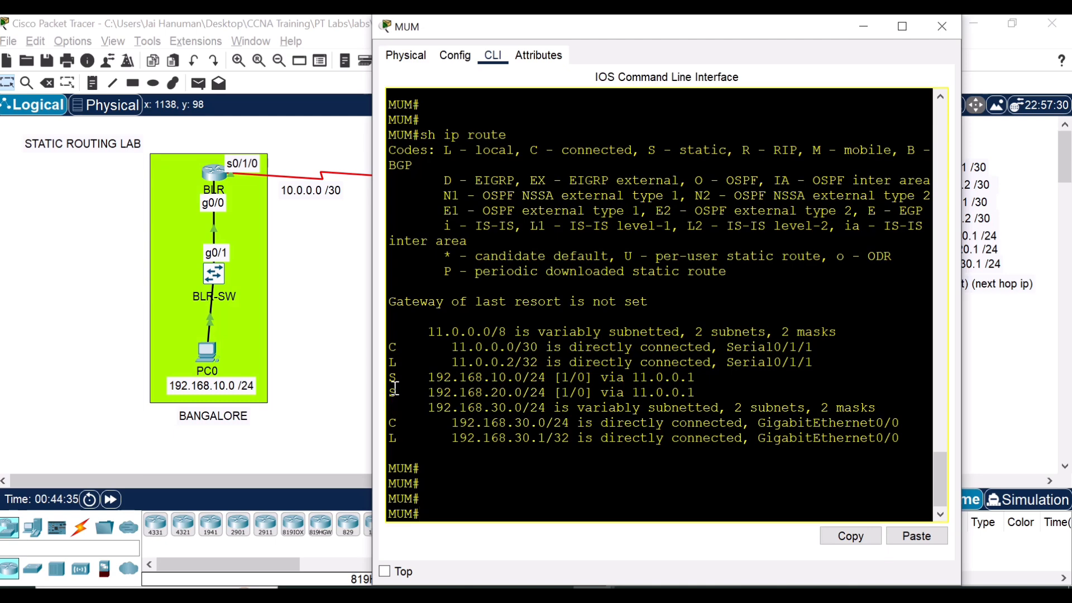
Examine MUM's static routes to 192.168.10.0/24 and 192.168.20.0/24 with their next hop, then return to the topology
{"action": "left_click_drag", "start_coordinate": [389, 377], "coordinate": [716, 384]}
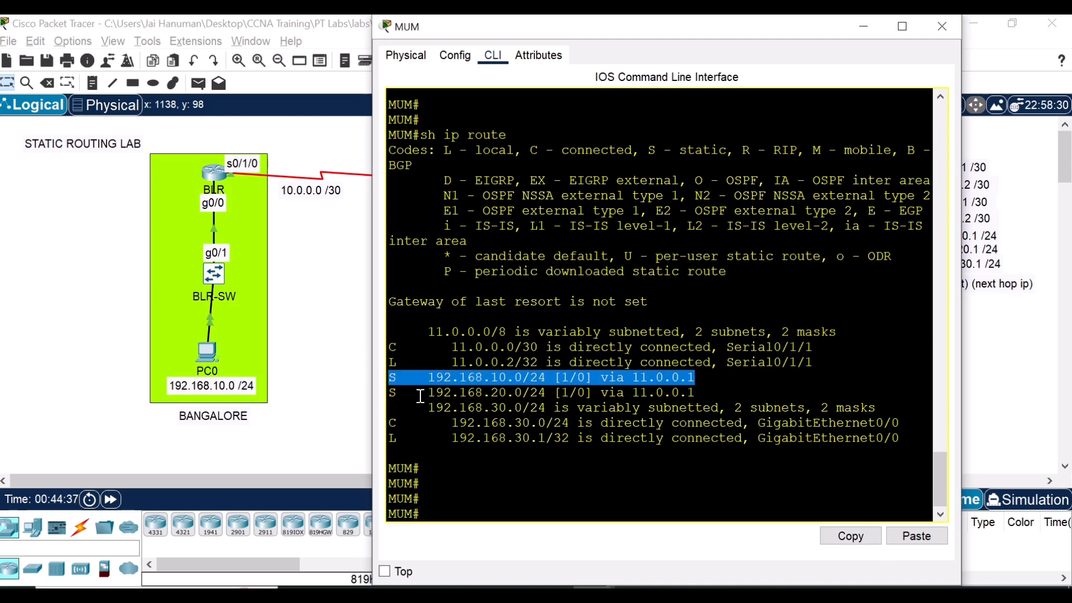
{"action": "left_click_drag", "start_coordinate": [389, 393], "coordinate": [707, 389]}
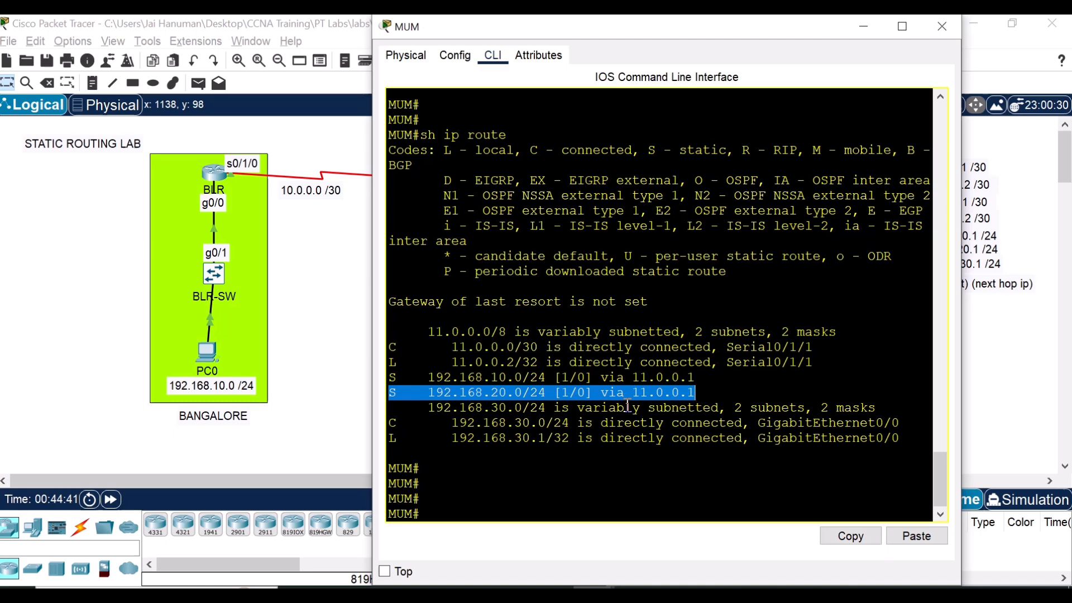
{"action": "left_click_drag", "start_coordinate": [492, 380], "coordinate": [569, 387]}
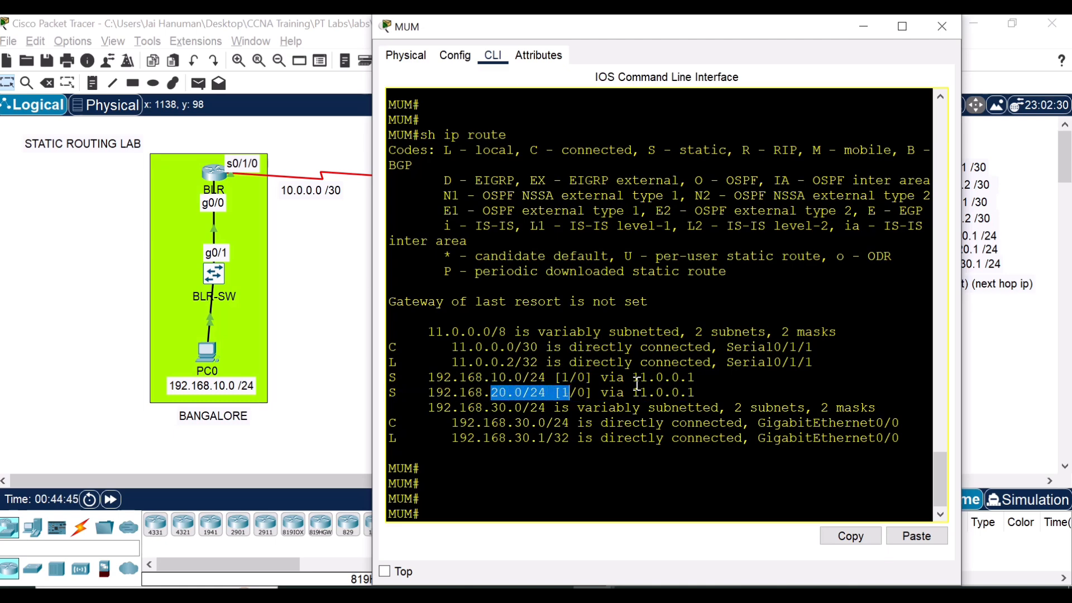
{"action": "left_click_drag", "start_coordinate": [633, 377], "coordinate": [698, 378]}
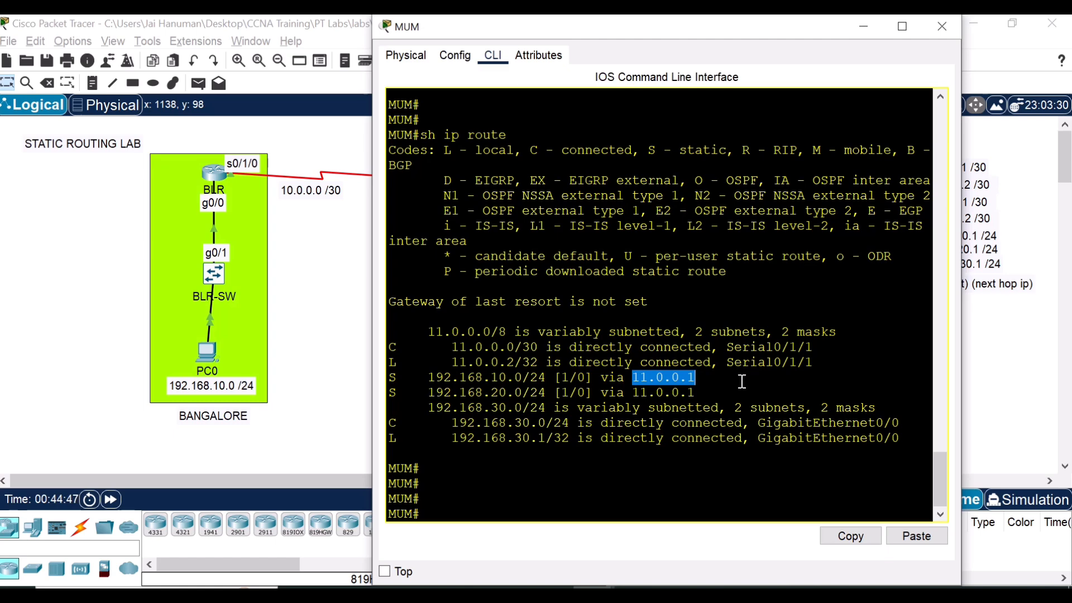
{"action": "left_click", "coordinate": [992, 337]}
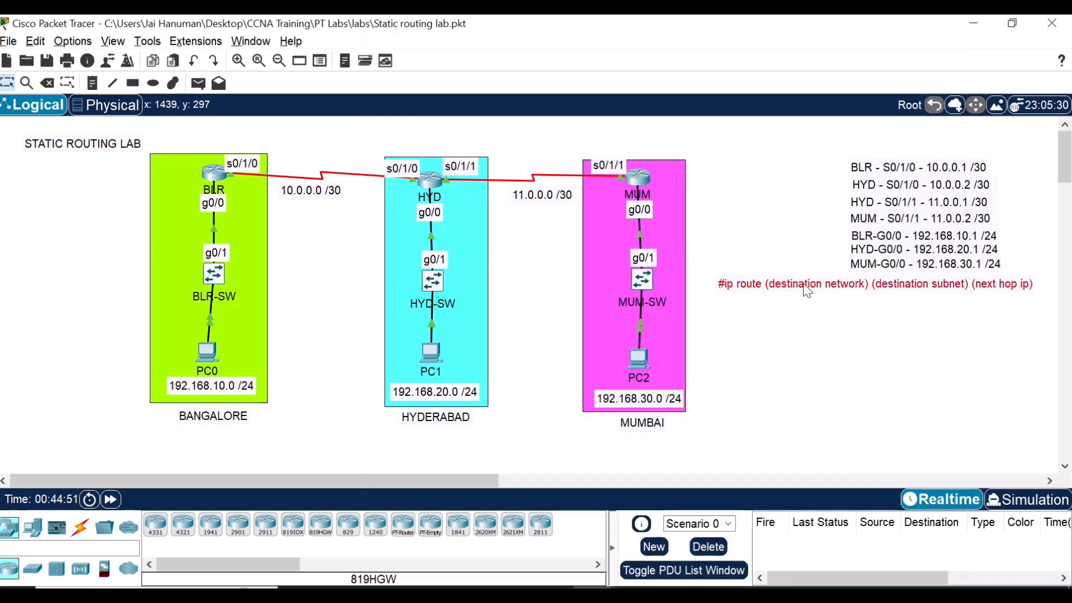
{"action": "left_click_drag", "start_coordinate": [806, 292], "coordinate": [803, 293]}
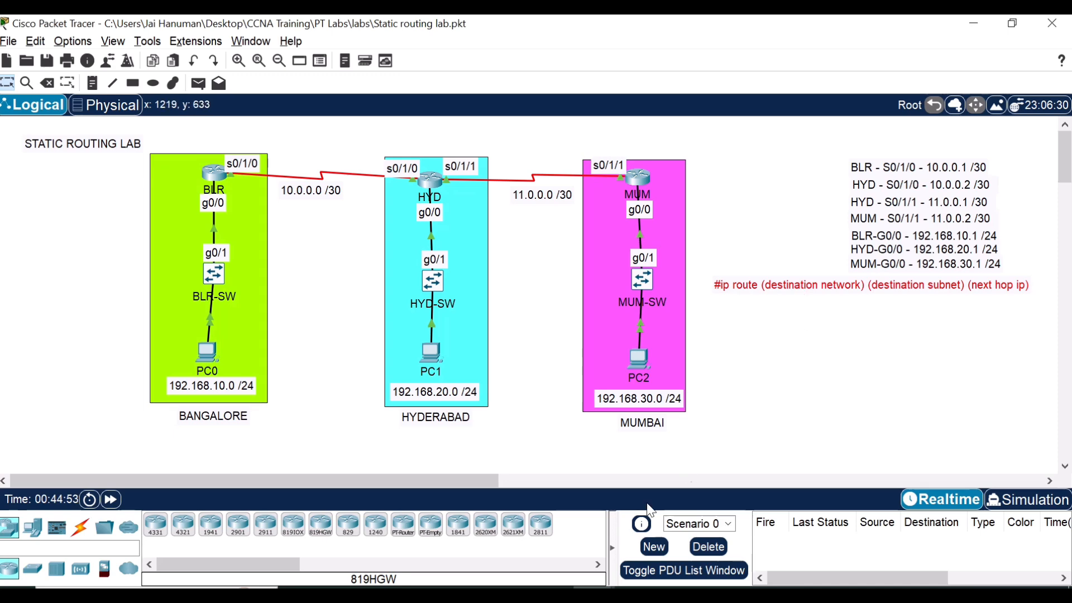
Switch to the Static Routing lab document in Word and review its task list, interface addresses and topology diagram
{"action": "left_click", "coordinate": [552, 595]}
{"action": "scroll", "coordinate": [664, 364], "scroll_direction": "down", "scroll_amount": 2}
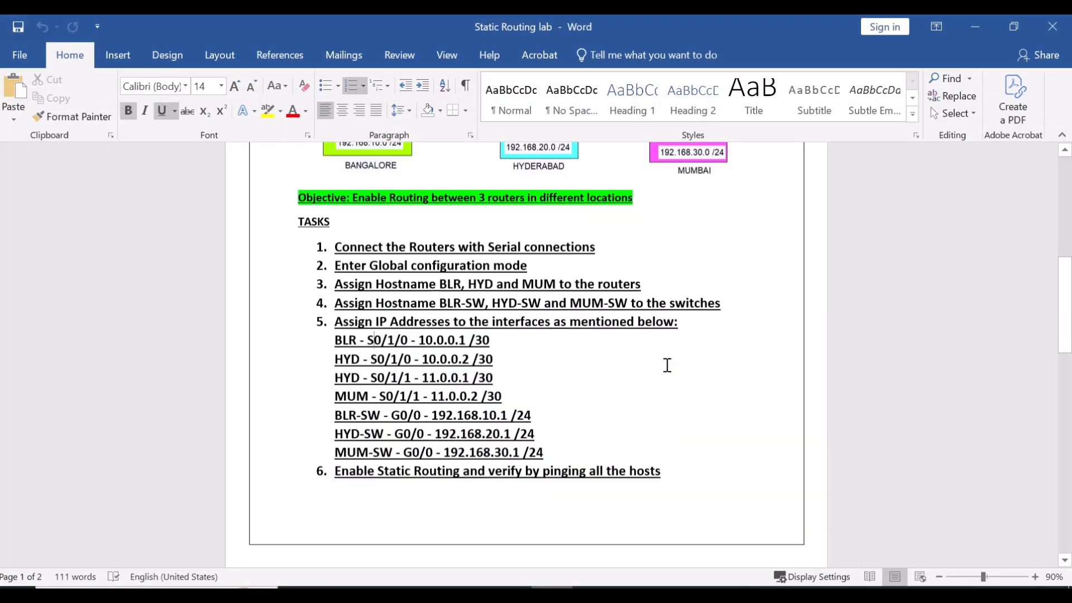
{"action": "scroll", "coordinate": [538, 255], "scroll_direction": "up", "scroll_amount": 2}
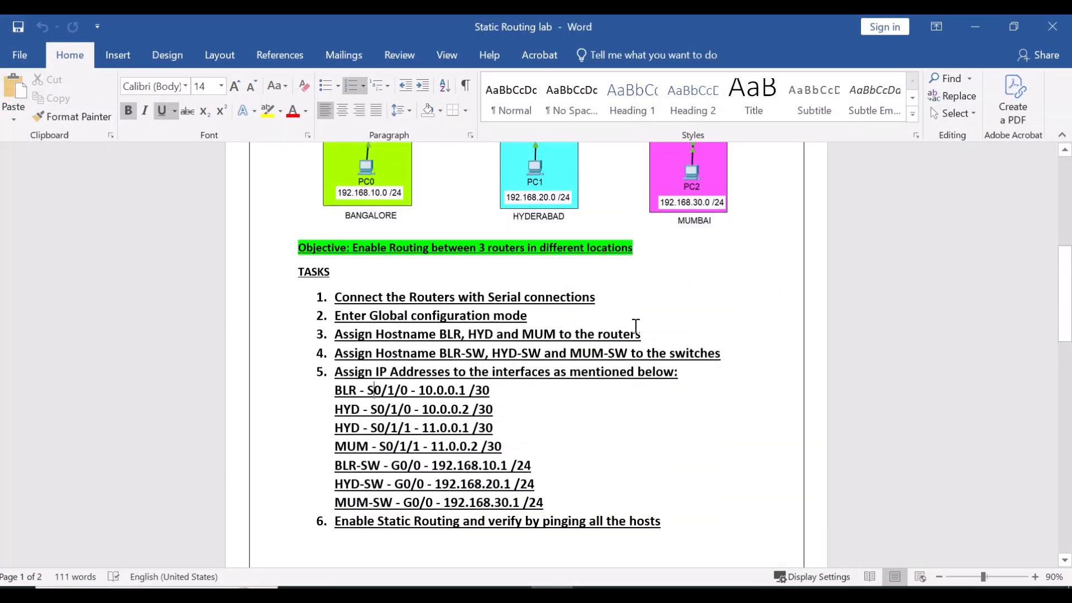
{"action": "scroll", "coordinate": [394, 330], "scroll_direction": "down", "scroll_amount": 2}
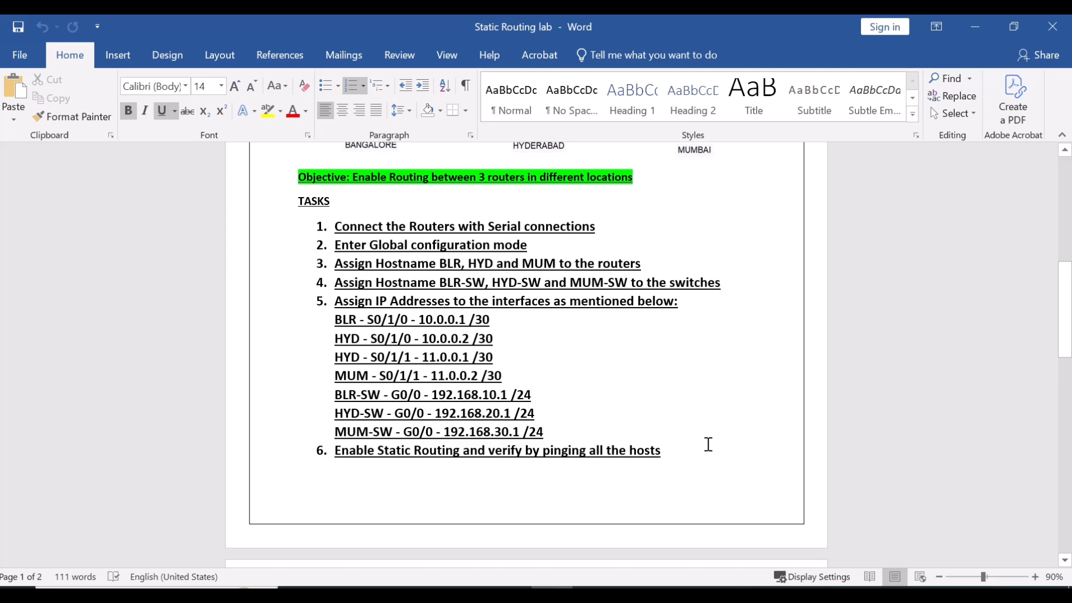
{"action": "scroll", "coordinate": [704, 452], "scroll_direction": "down", "scroll_amount": 3}
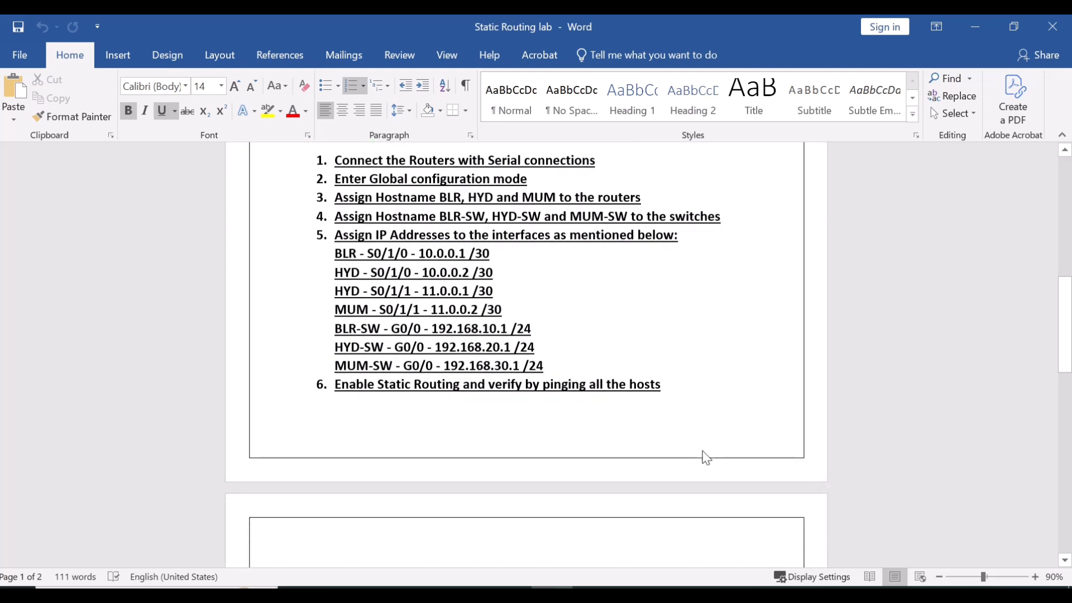
{"action": "scroll", "coordinate": [720, 398], "scroll_direction": "up", "scroll_amount": 10}
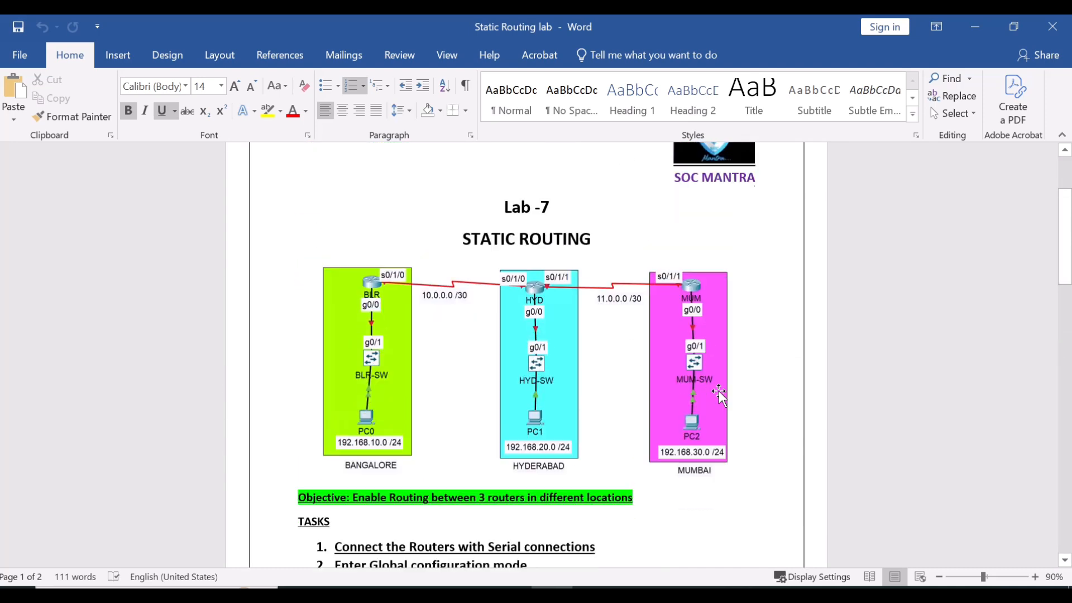
{"action": "scroll", "coordinate": [709, 302], "scroll_direction": "down", "scroll_amount": 2}
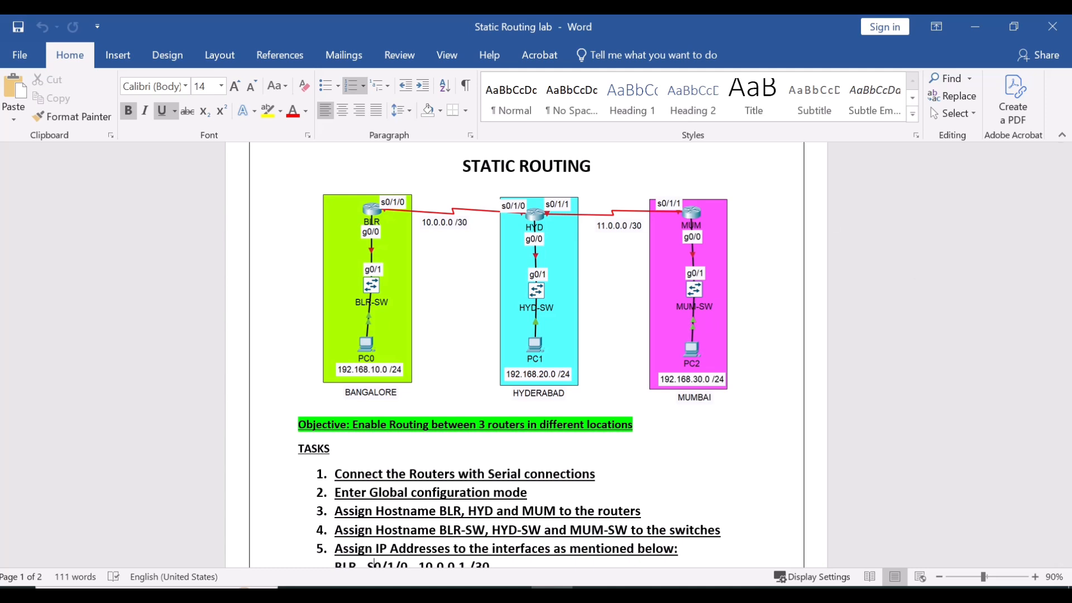
{"action": "scroll", "coordinate": [906, 296], "scroll_direction": "down", "scroll_amount": 1}
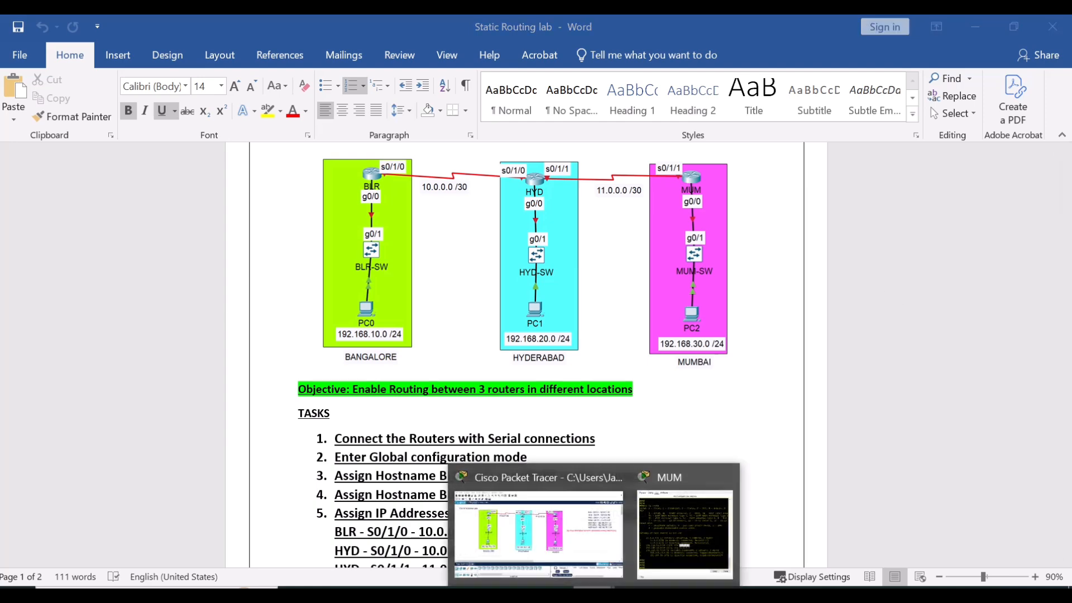
Switch back to the Static routing lab topology in Cisco Packet Tracer
{"action": "left_click", "coordinate": [568, 526]}
{"action": "left_click", "coordinate": [939, 391]}
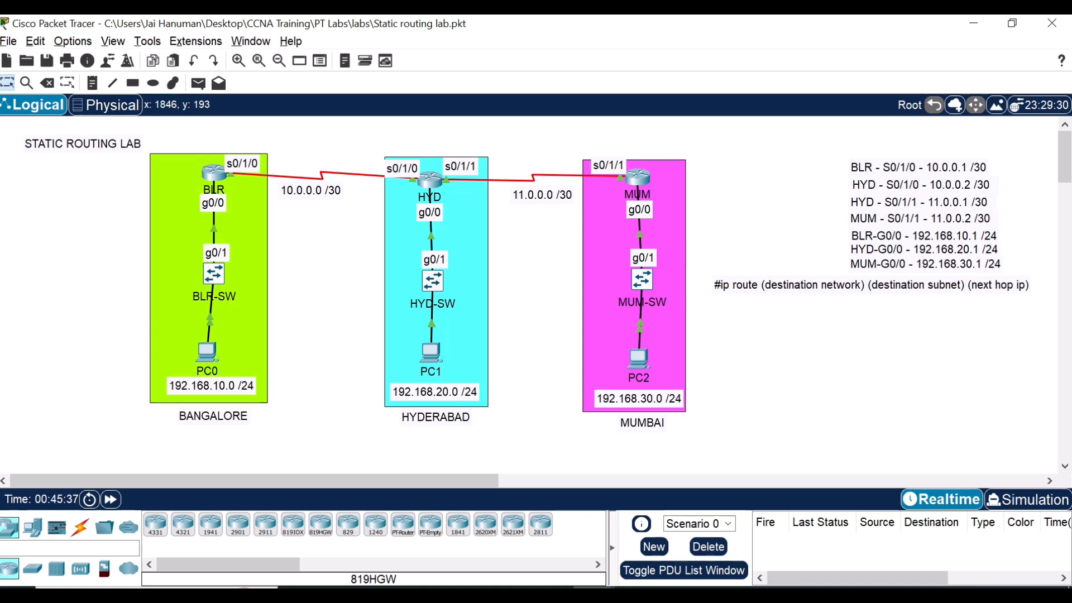
{"action": "left_click", "coordinate": [593, 592]}
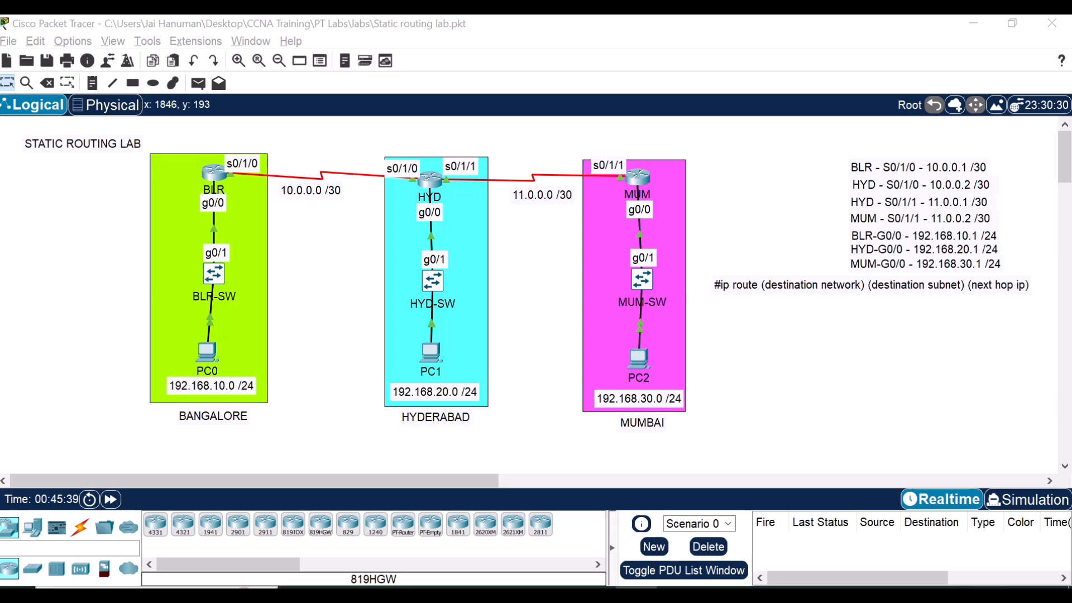